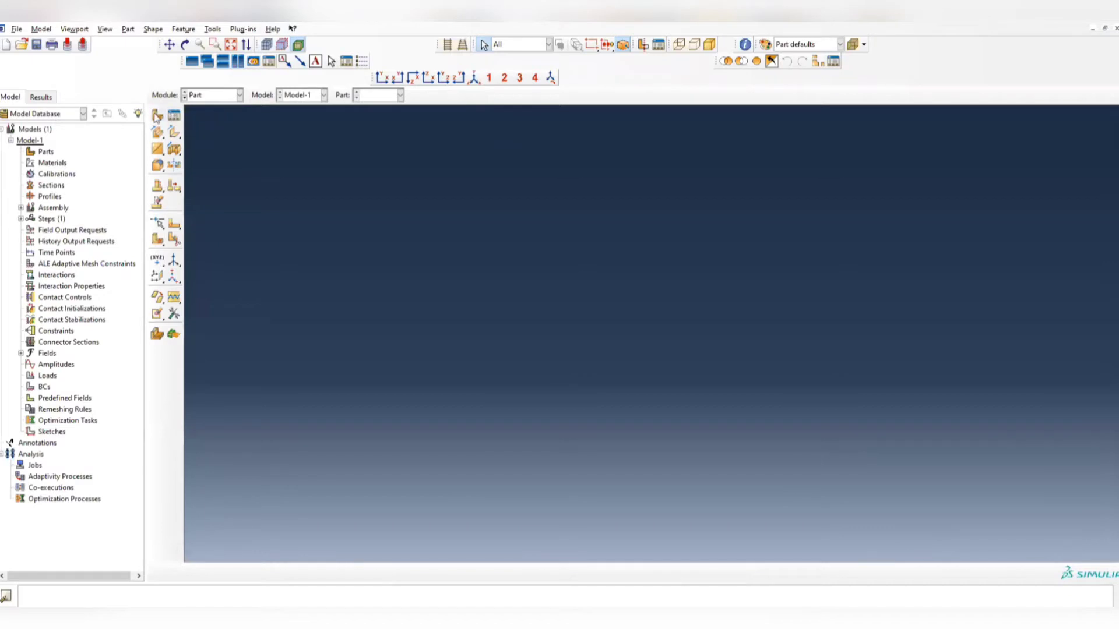
Step: Check the work directory that is currently set
left_click(156, 116)
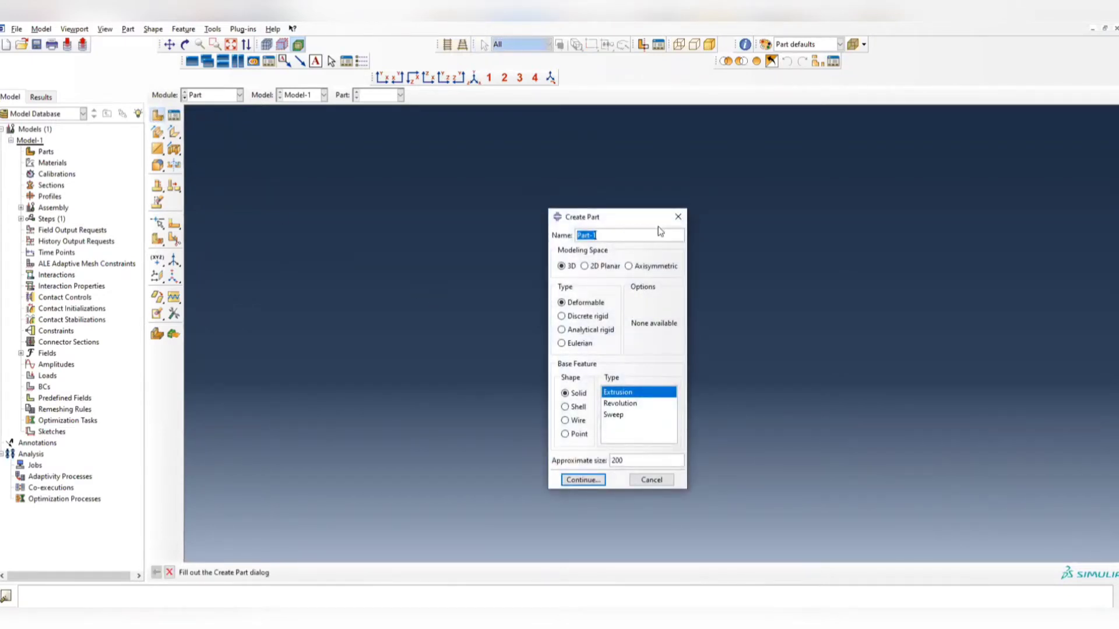
left_click(678, 216)
left_click(17, 29)
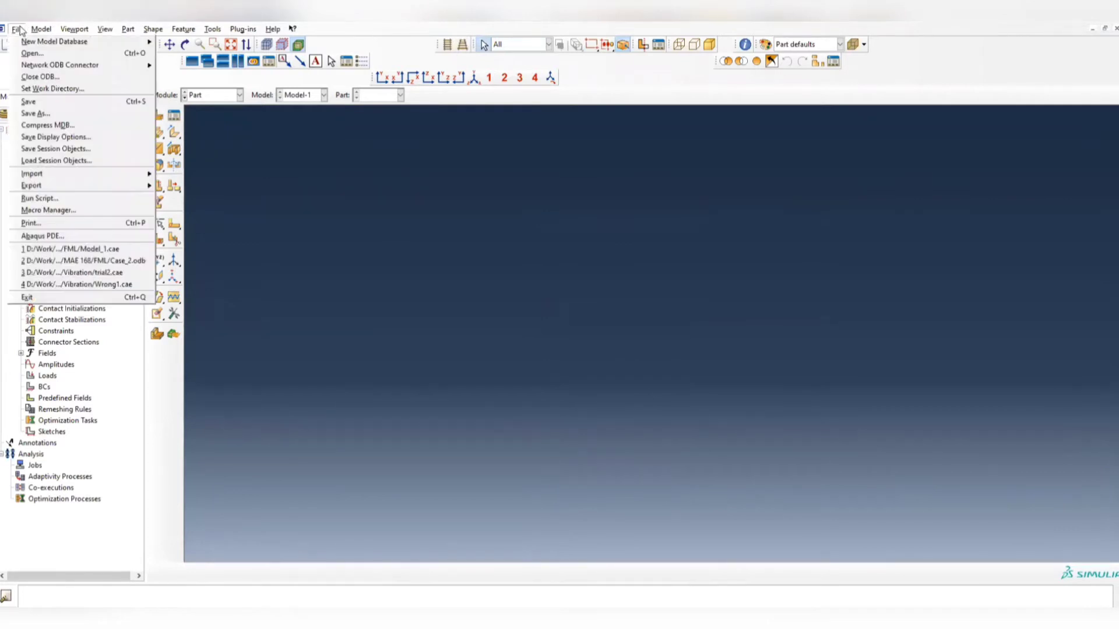
left_click(111, 88)
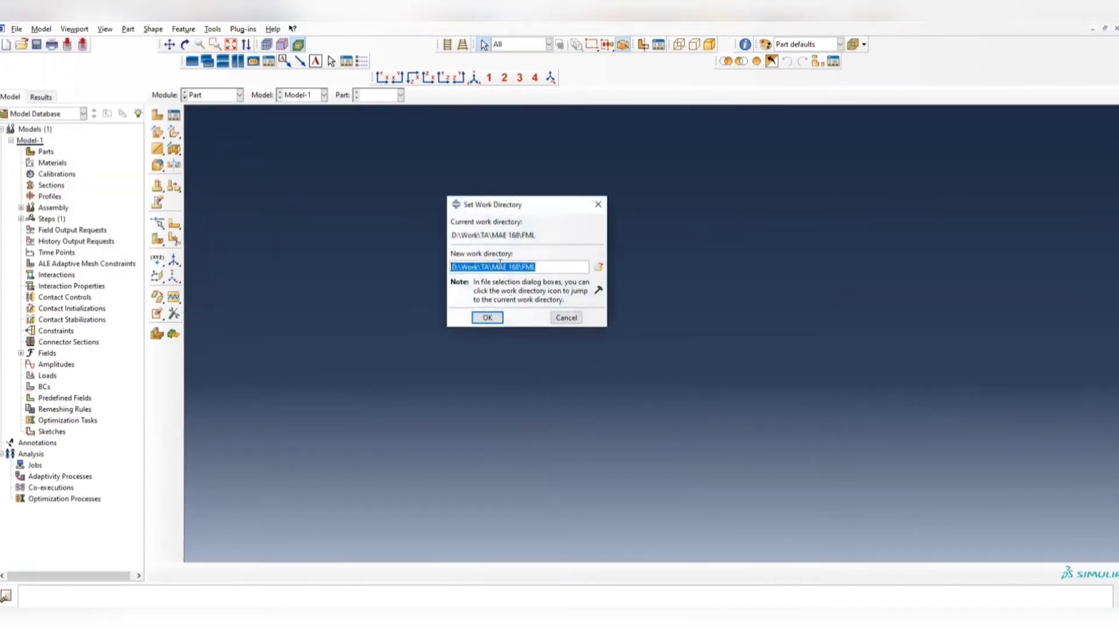
left_click(600, 207)
Step: Create a 3D deformable shell part of the revolution type named quarter_shell
left_click(196, 97)
left_click(198, 99)
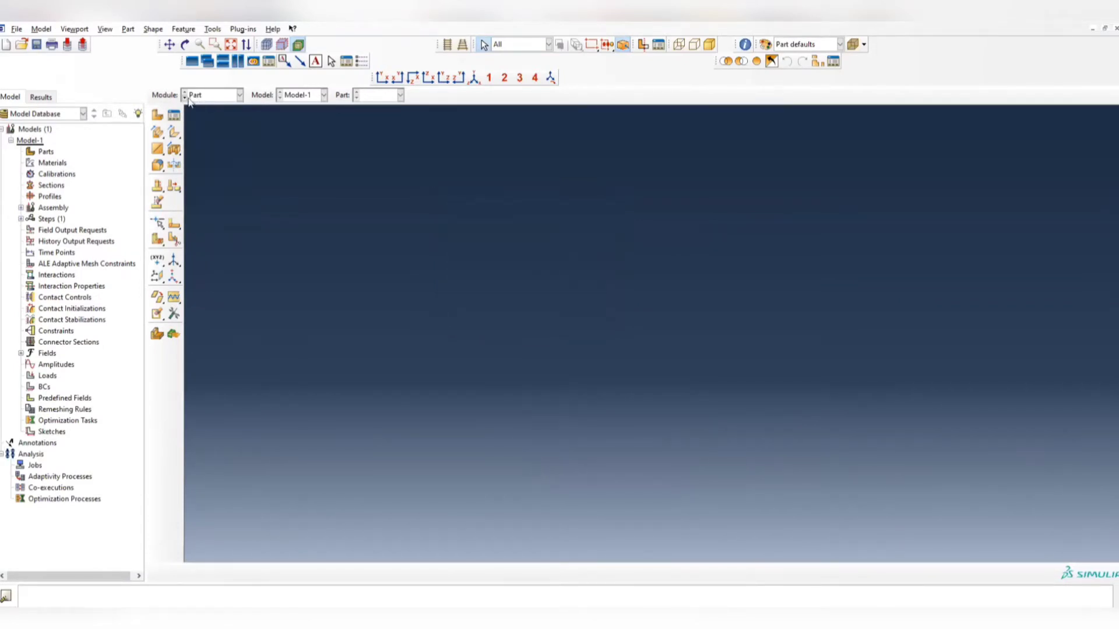
left_click(158, 116)
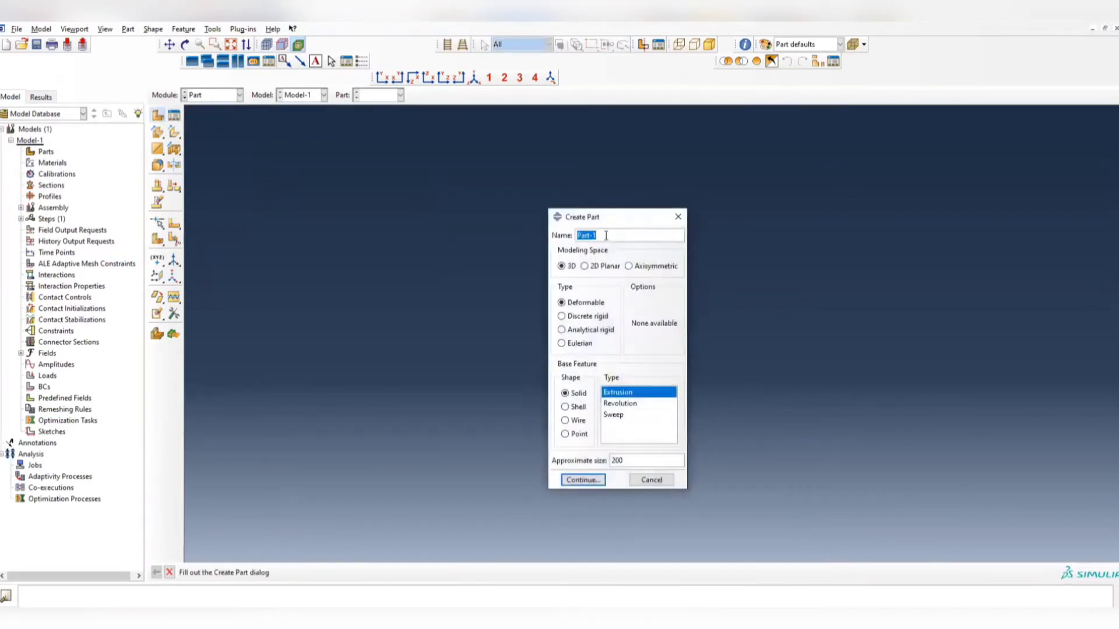
type("S")
type("uarter_shell")
left_click(578, 406)
left_click(634, 419)
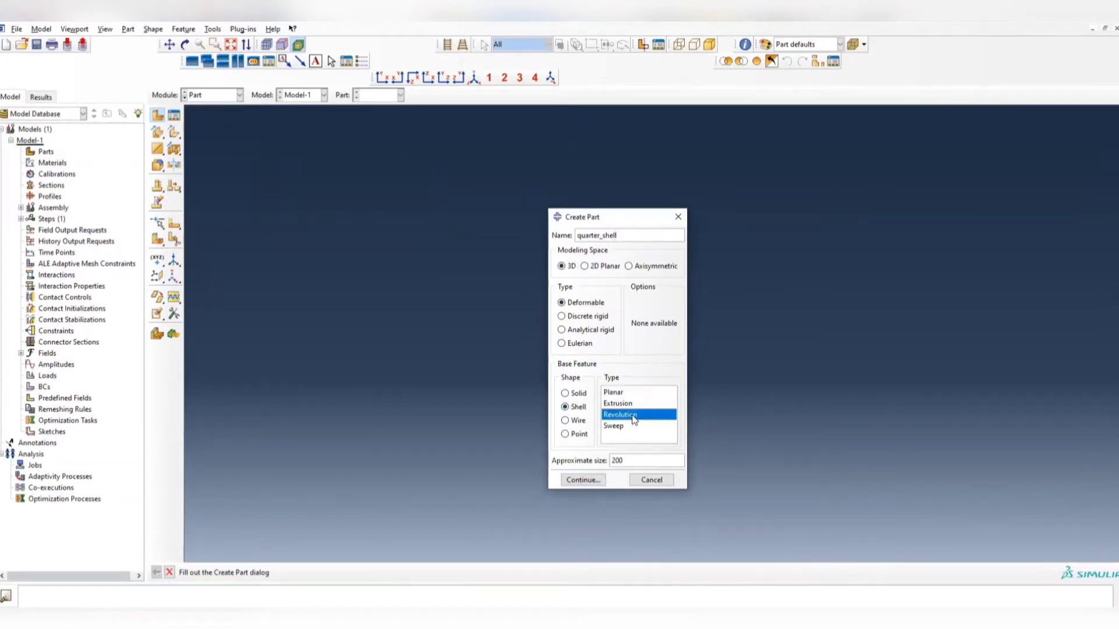
key("Tab")
key("BackSpace")
left_click(574, 479)
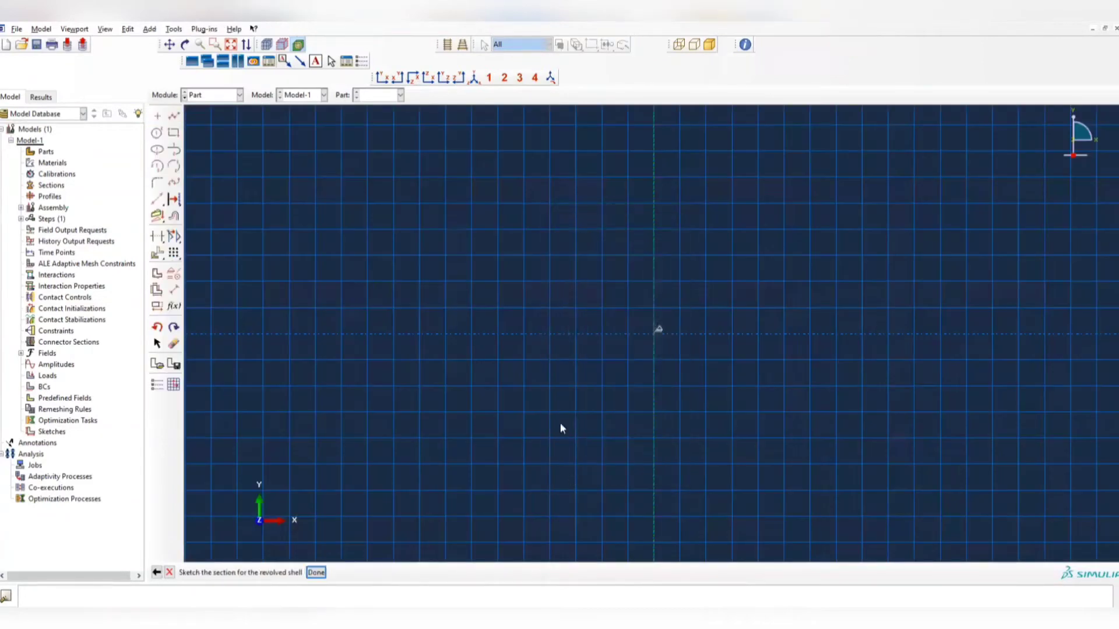
Step: Sketch a vertical line from (10, -5) to (10, 5) as the section of the revolved shell
left_click(173, 116)
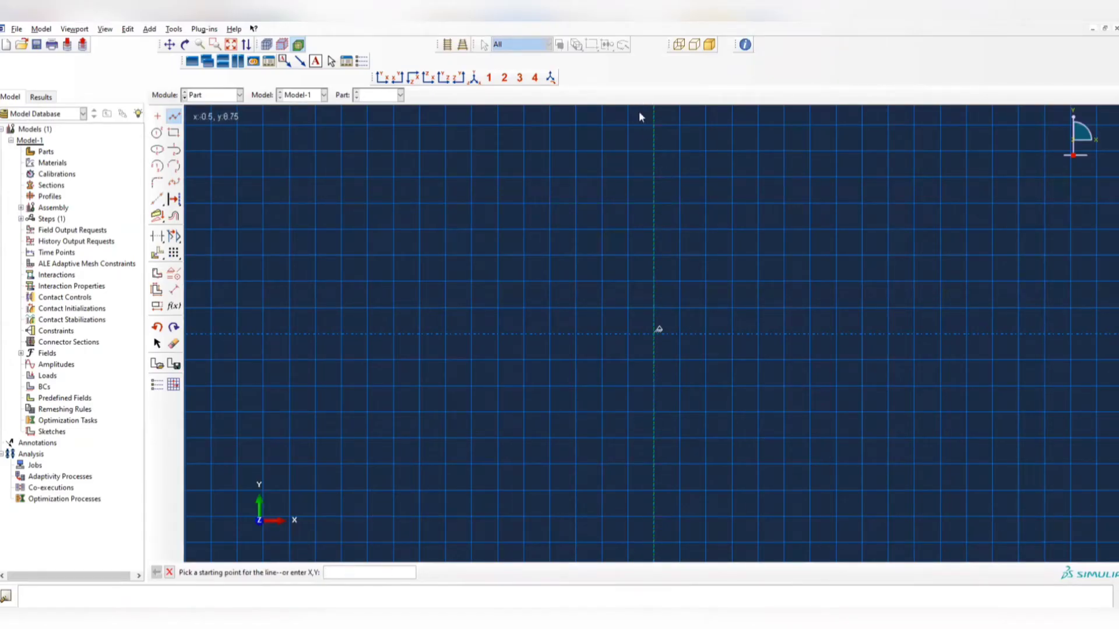
left_click(362, 578)
key("Return")
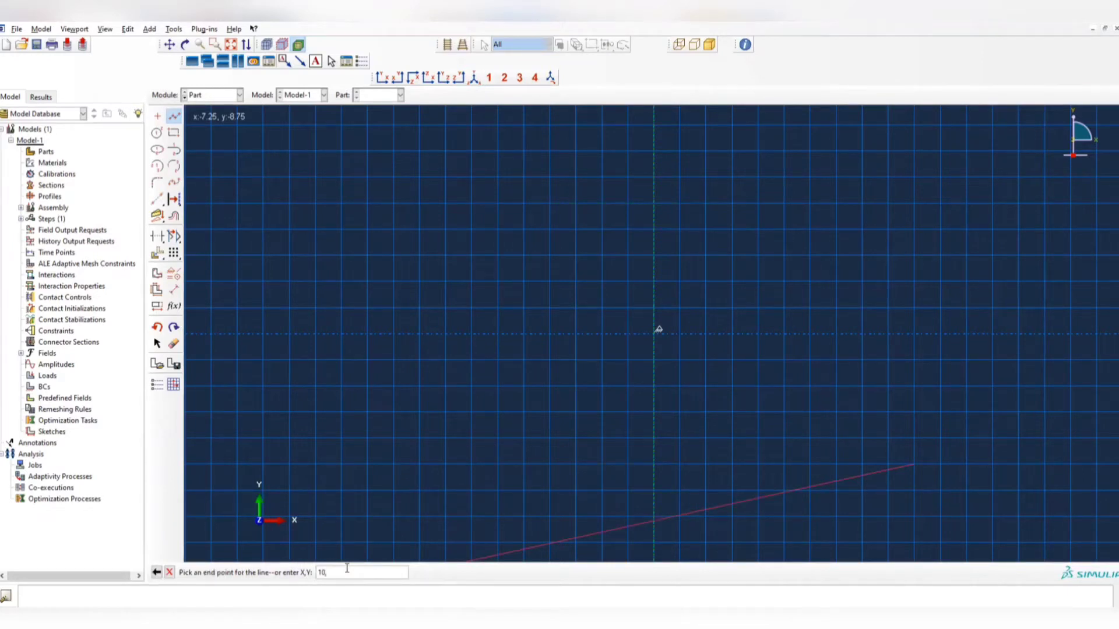
key("Return")
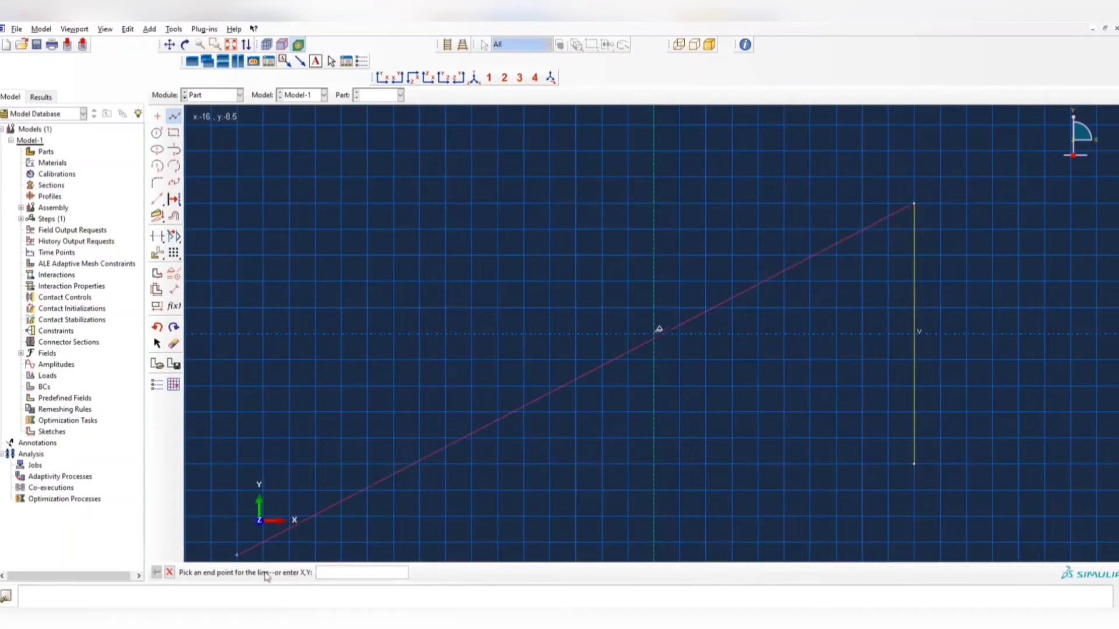
left_click(169, 572)
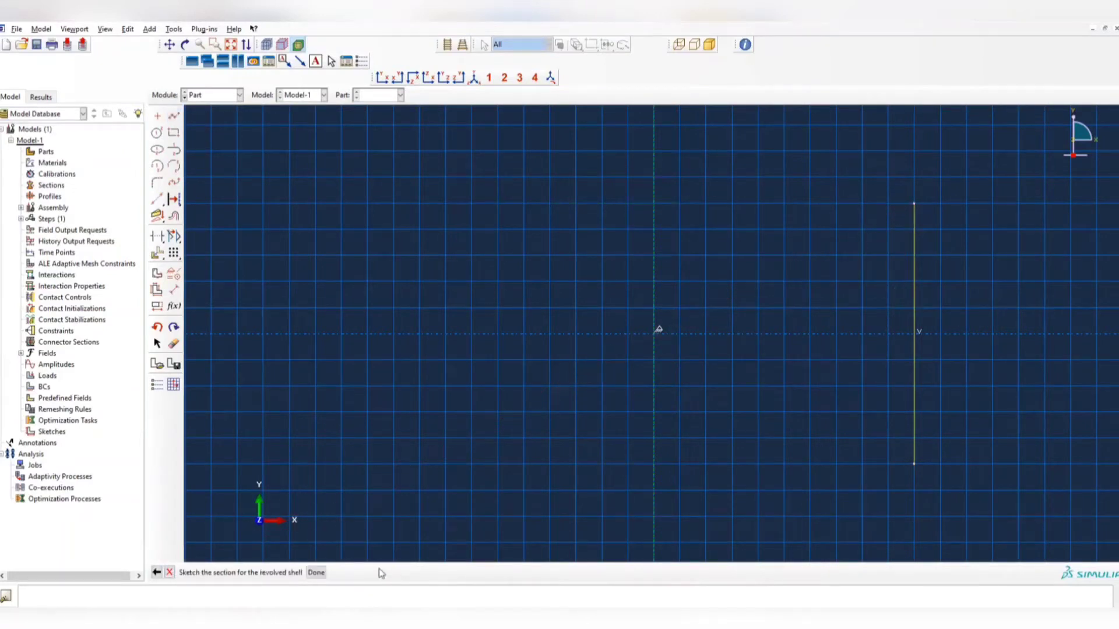
Step: Finish the section sketch and revolve it through 90 degrees into a quarter-cylinder shell
left_click(316, 572)
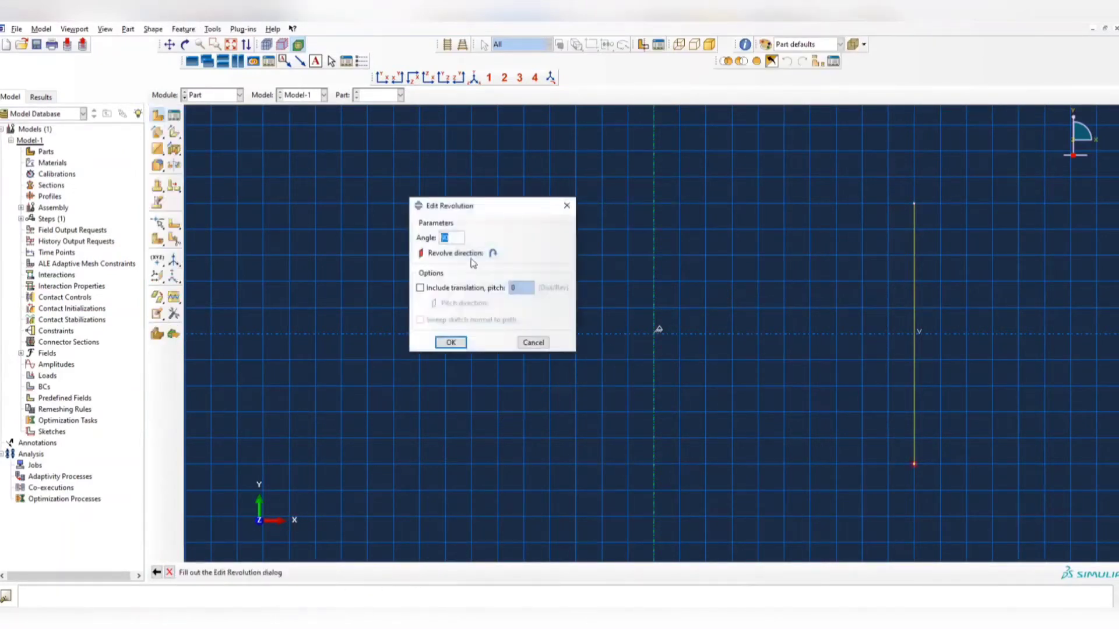
left_click(453, 344)
left_click_drag(642, 348, 720, 163, "ctrl+alt")
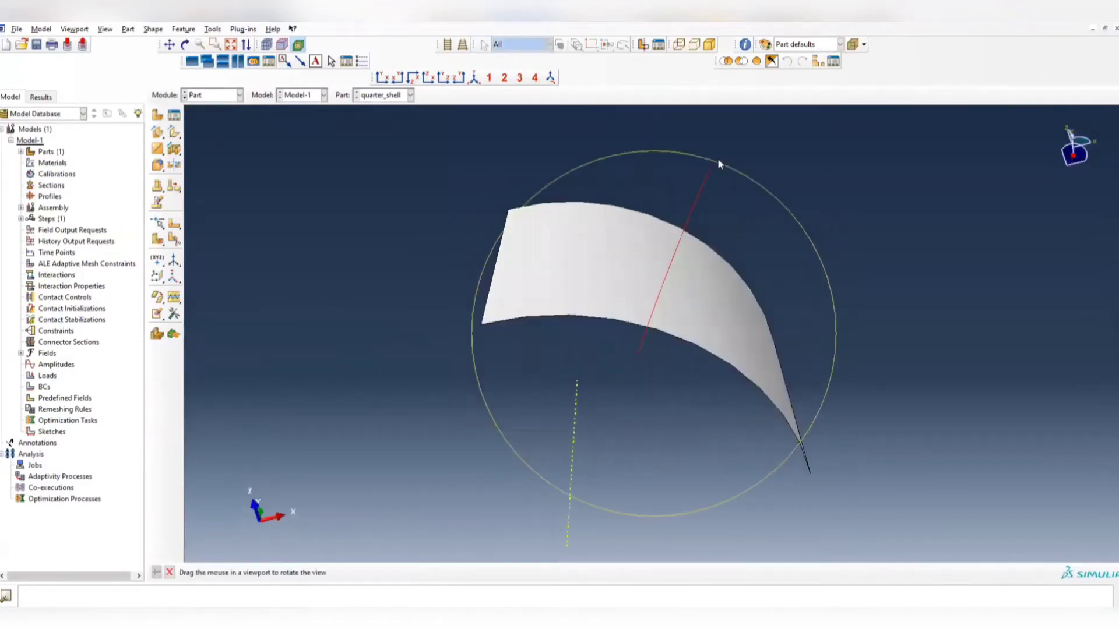
mouse_move(667, 290)
left_mouse_down("ctrl+alt")
mouse_move(776, 256)
mouse_move(723, 361)
mouse_move(682, 274)
mouse_move(671, 280)
left_mouse_up("ctrl+alt")
left_click_drag(741, 268, 681, 367, "ctrl+alt")
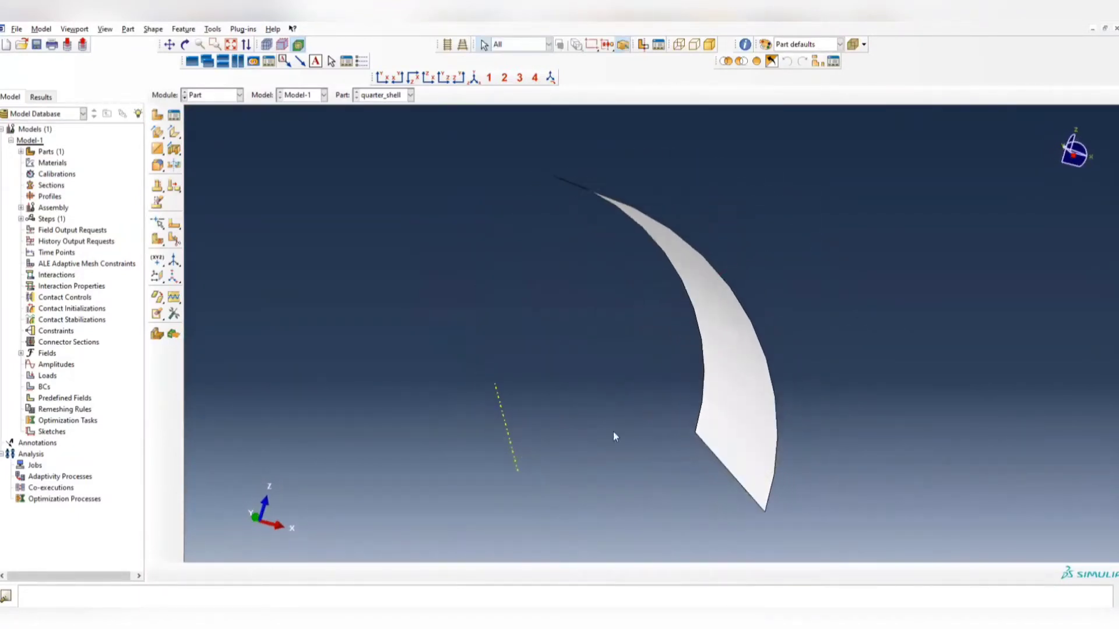
left_click_drag(667, 296, 412, 215, "ctrl+alt")
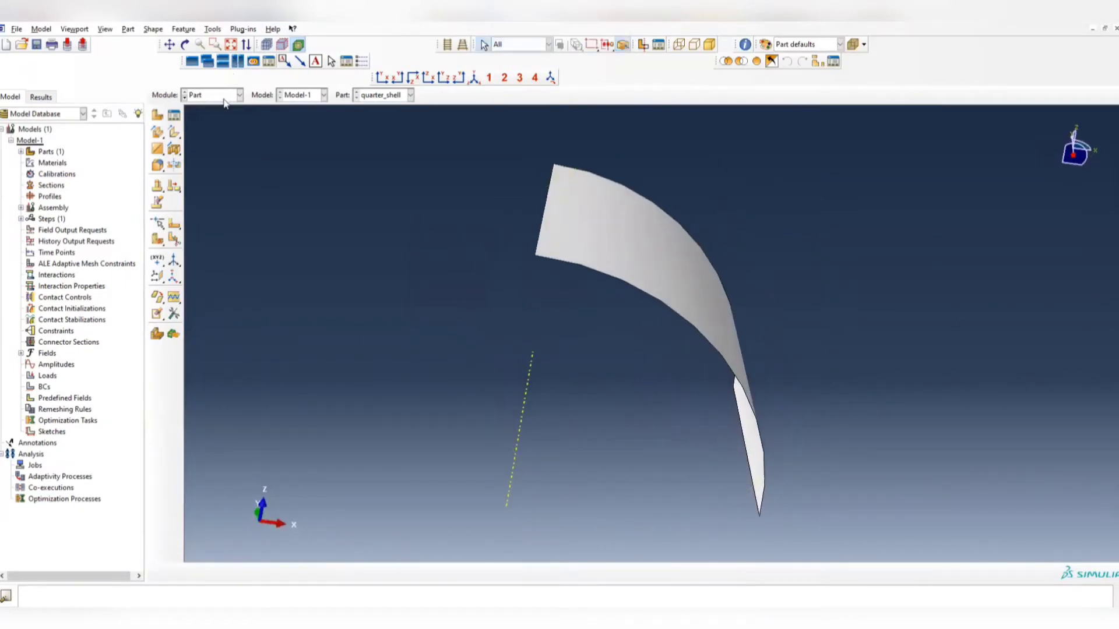
Step: Switch to the Property module and start a new material named Aluminum
left_click(202, 97)
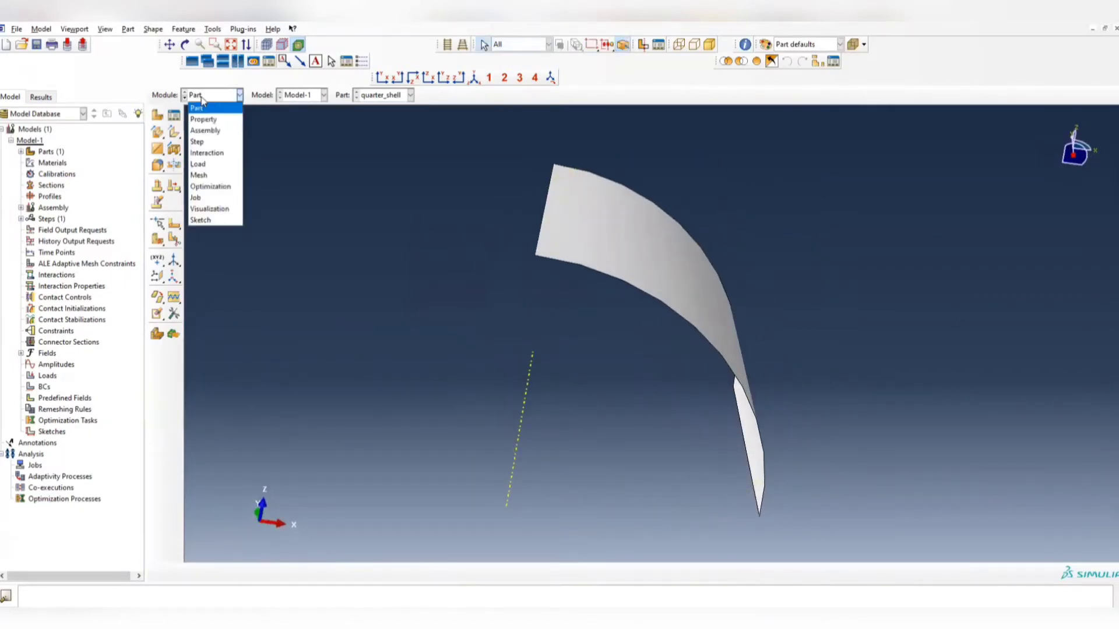
left_click(215, 123)
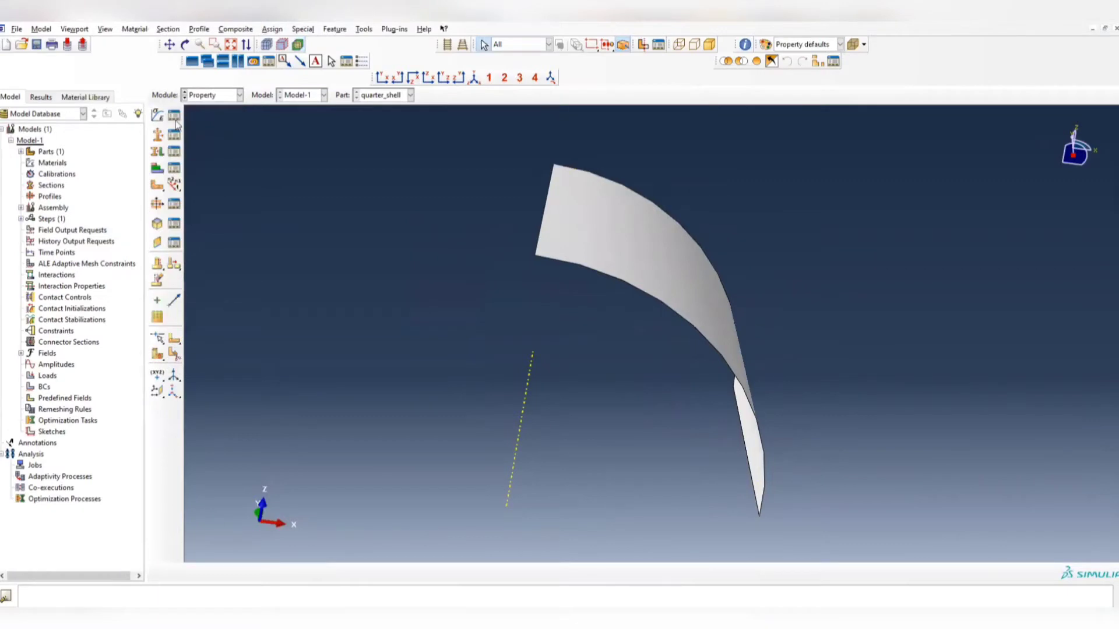
left_click(173, 115)
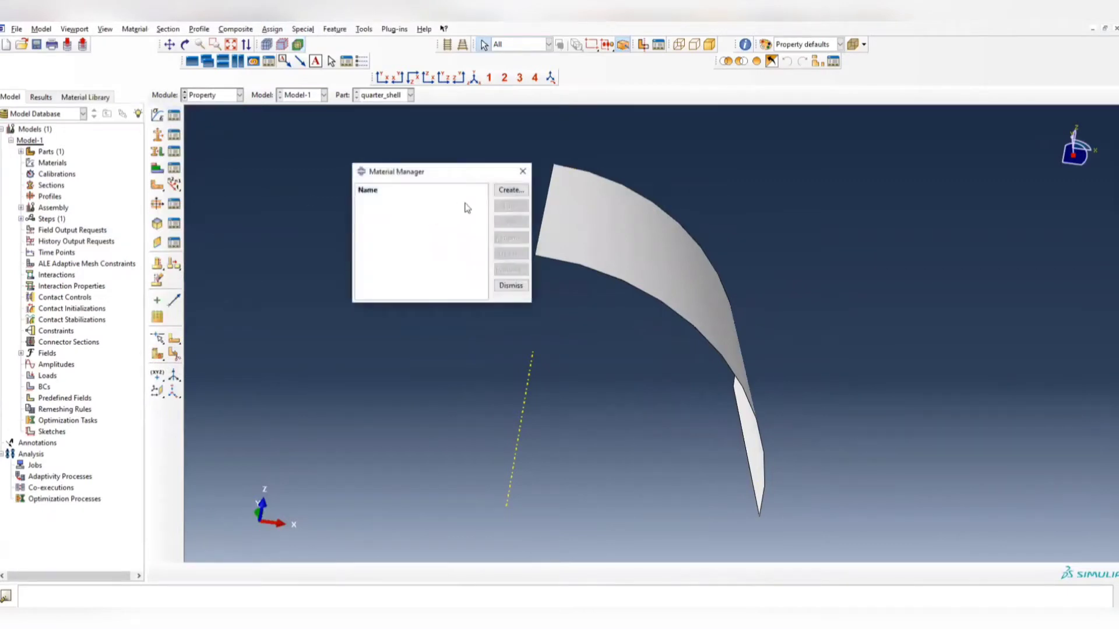
left_click(511, 190)
type("Aluminum")
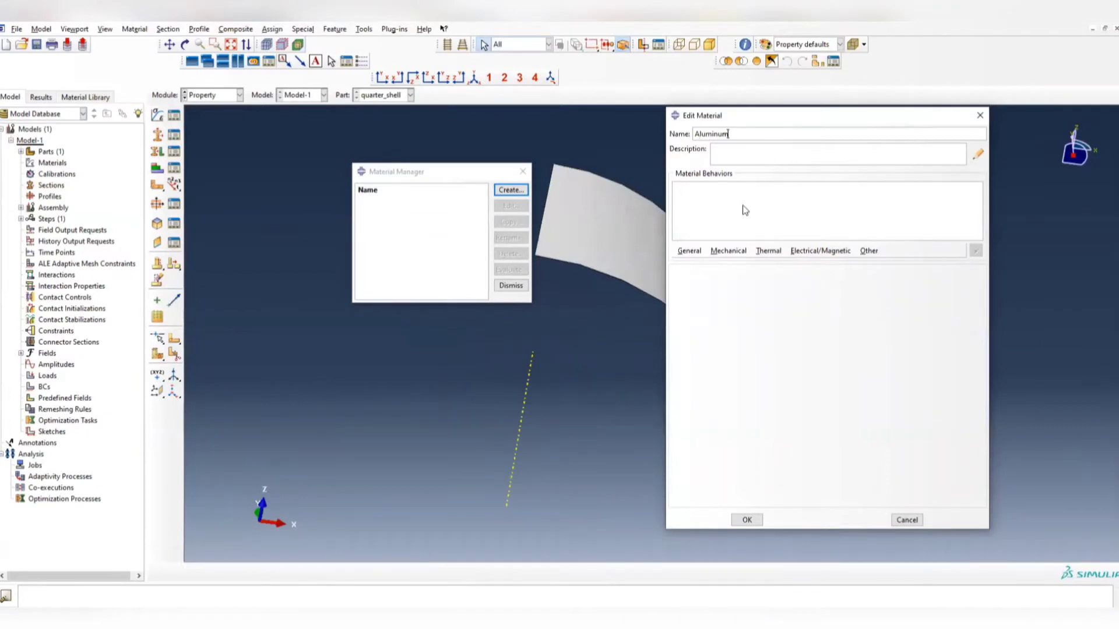
Step: Give the Aluminum material isotropic elastic behavior with Young's modulus 10e6 and Poisson's ratio 0.33, and save it
left_click(728, 251)
mouse_move(729, 261)
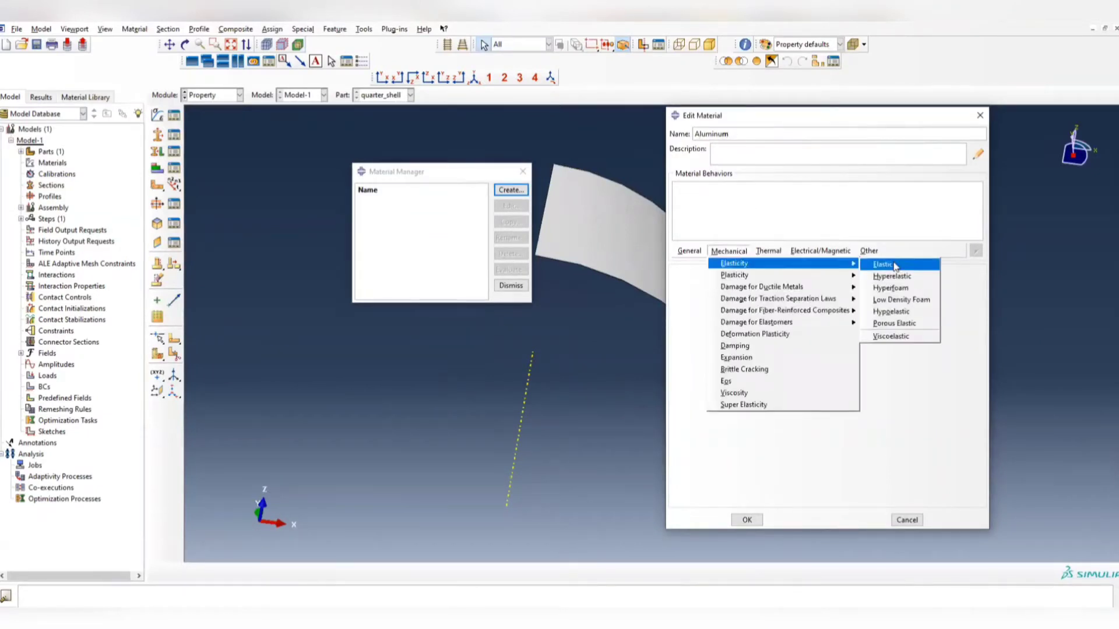
left_click(882, 264)
left_click(716, 410)
type("10e6")
key("Tab")
type("0.33")
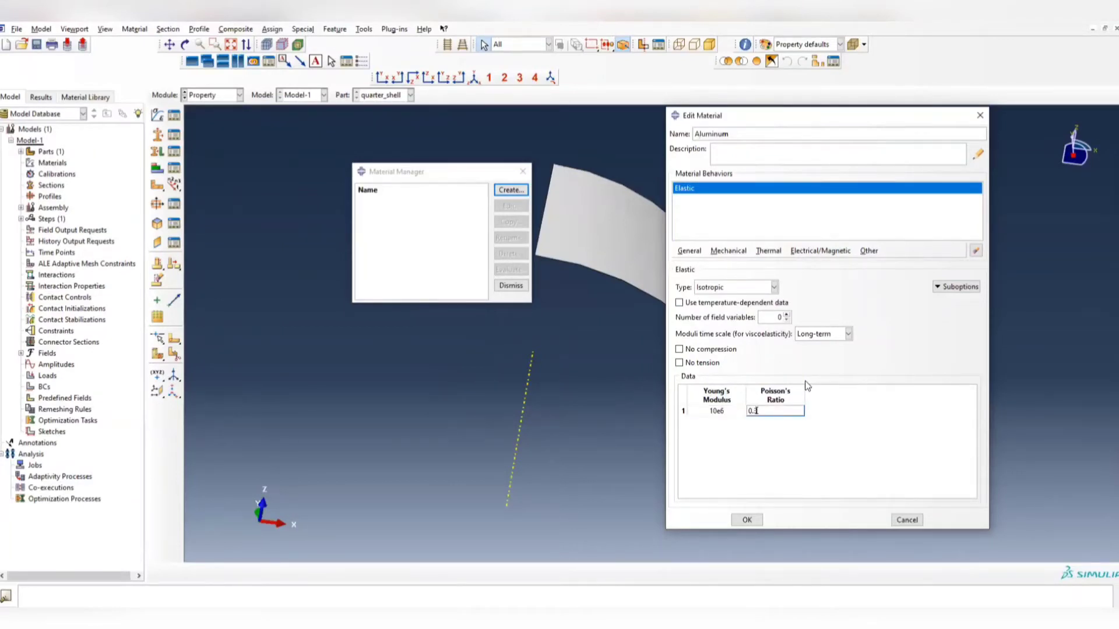
left_click(748, 520)
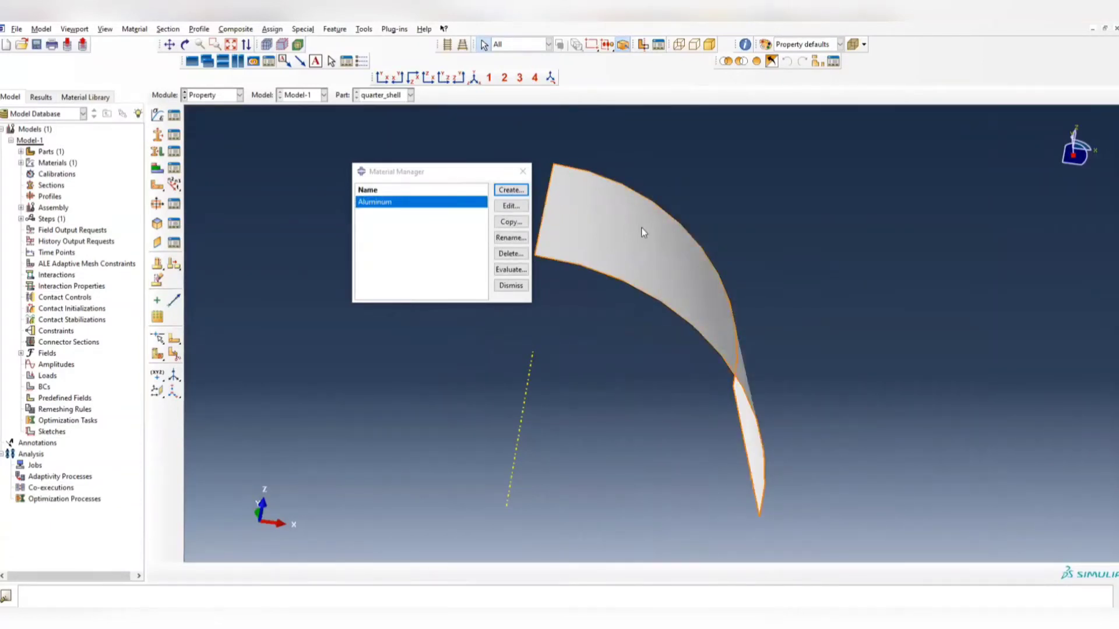
left_click_drag(625, 226, 620, 187, "ctrl+alt")
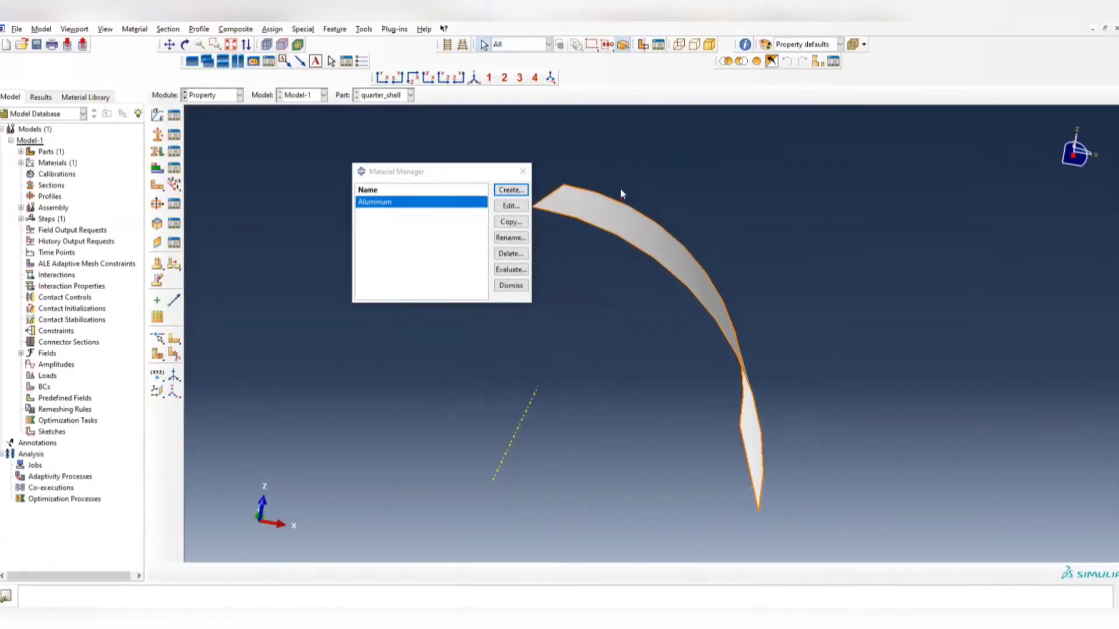
left_click(523, 171)
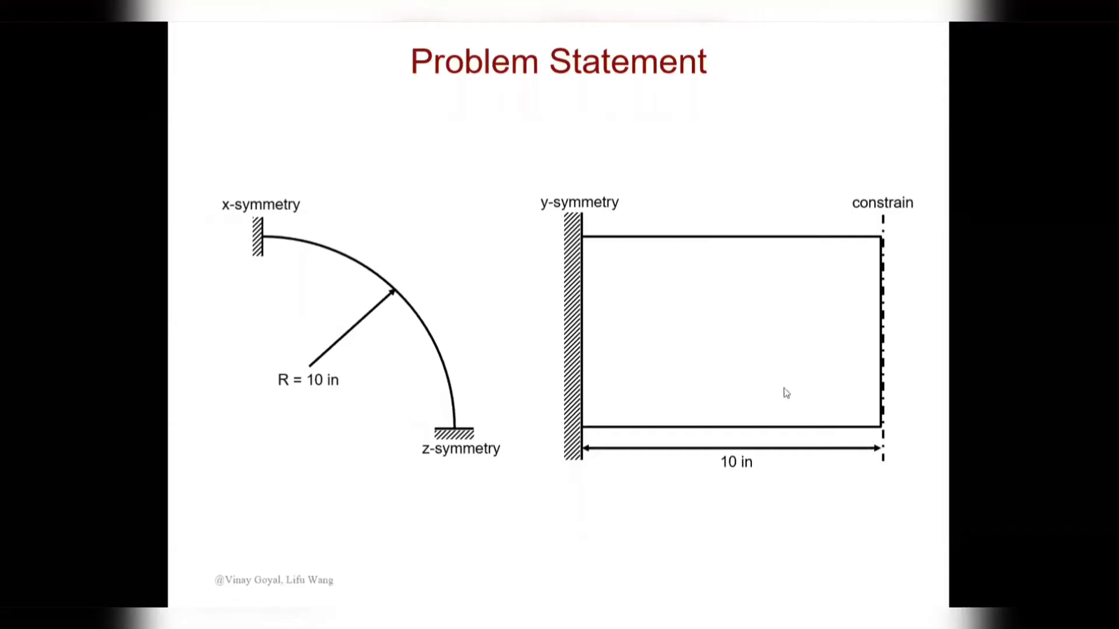
left_click(749, 395)
left_click(752, 409)
left_click(805, 467)
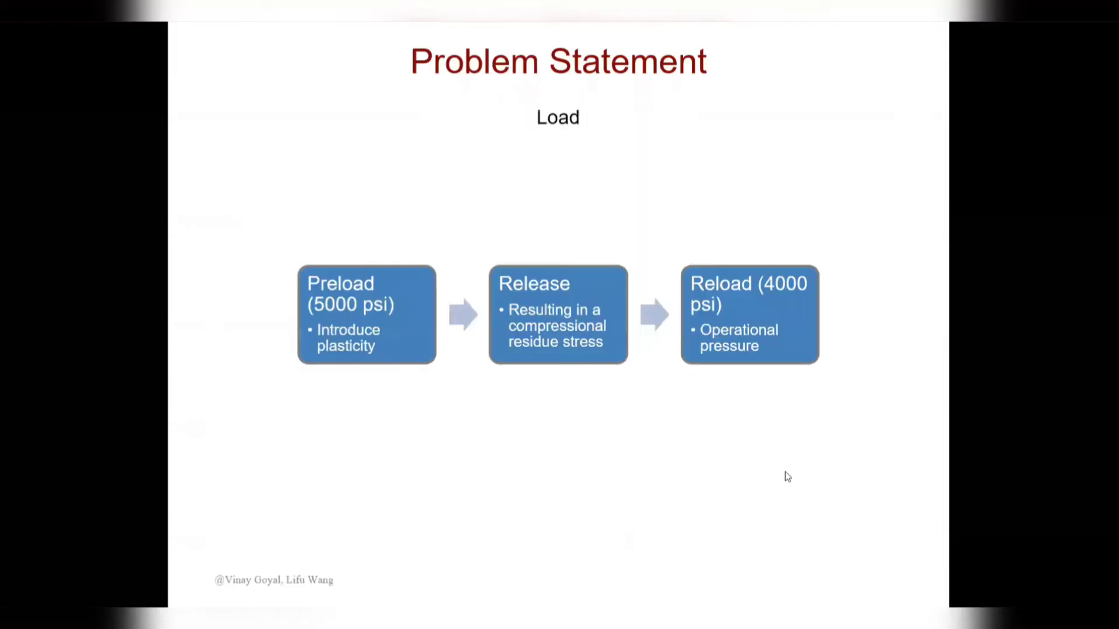
scroll(737, 460, "up", 2)
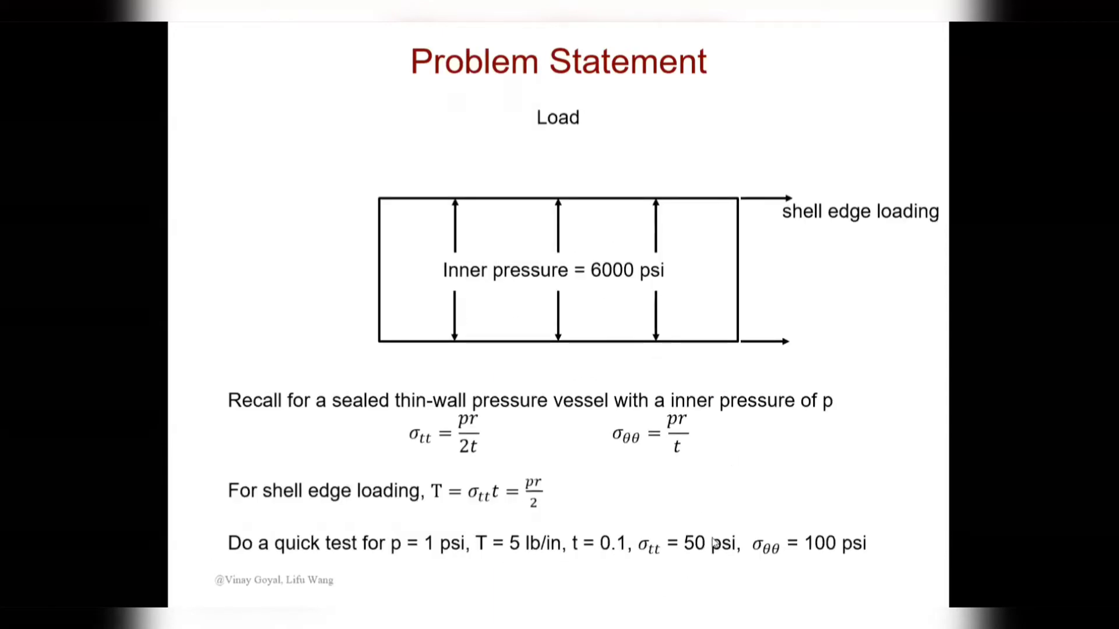
key("alt+Tab")
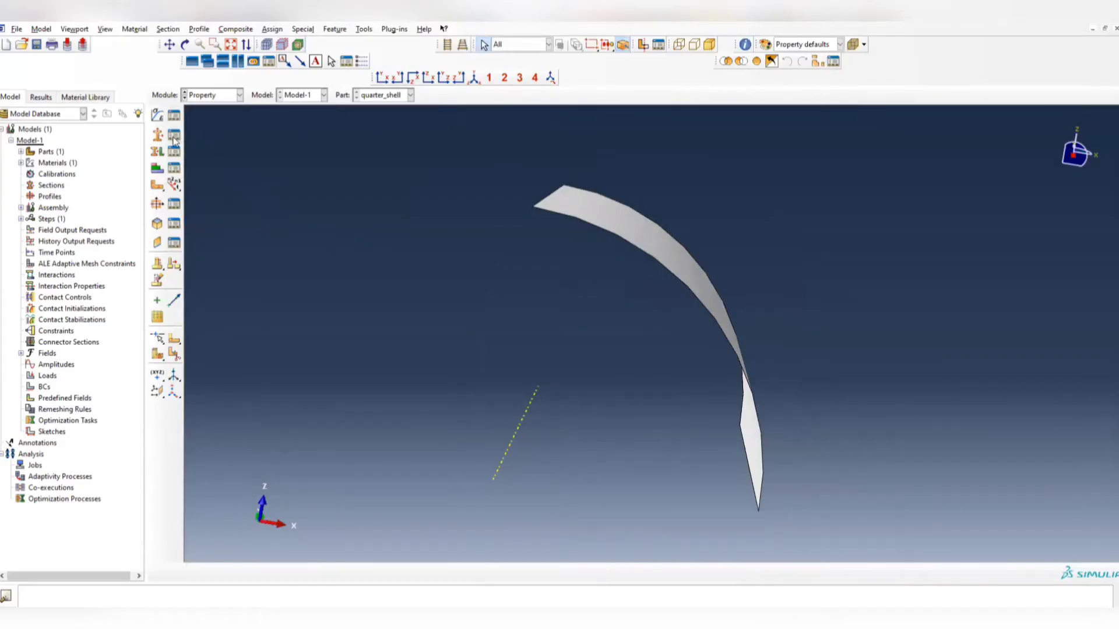
Step: Create a conventional shell composite layup and delete its second and third plies
left_click(174, 169)
left_click(22, 245)
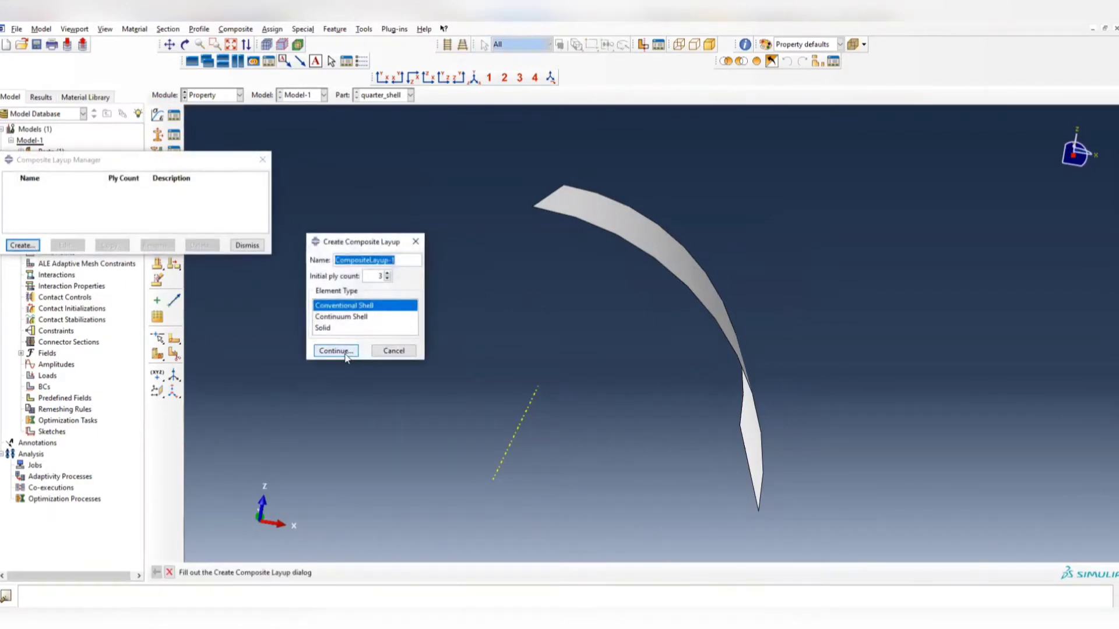
left_click(336, 351)
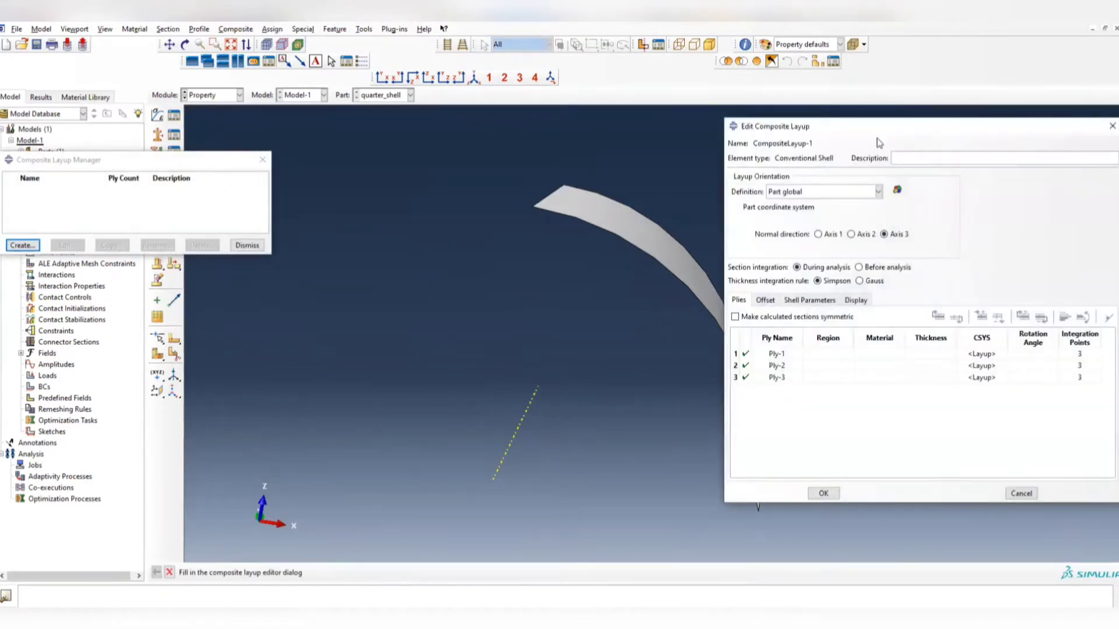
left_click_drag(779, 366, 1107, 388)
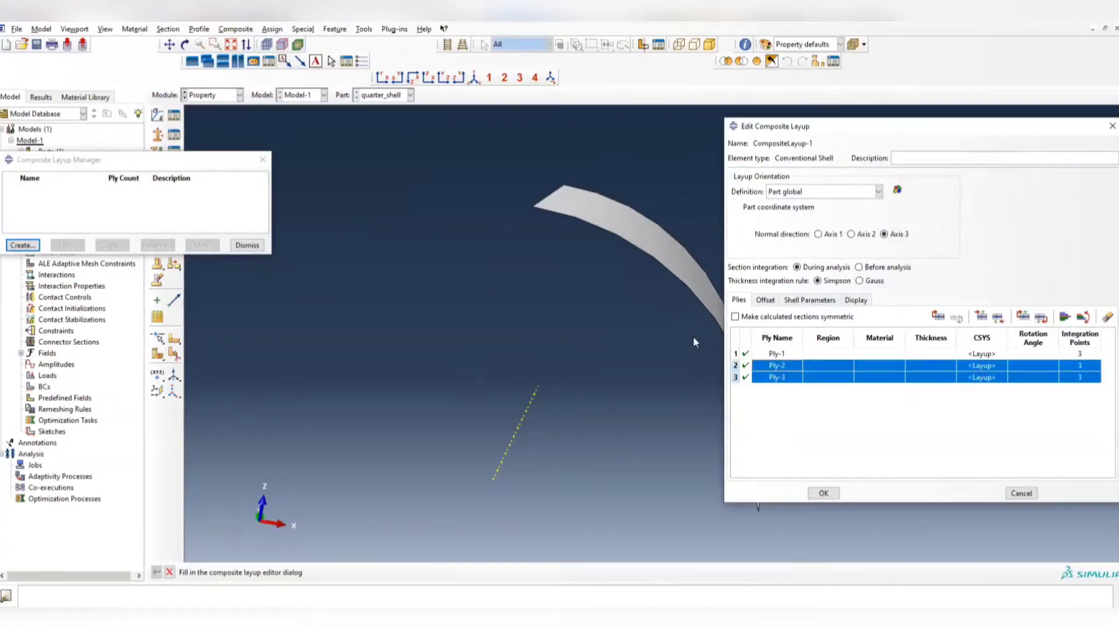
right_click(764, 368)
left_click(809, 432)
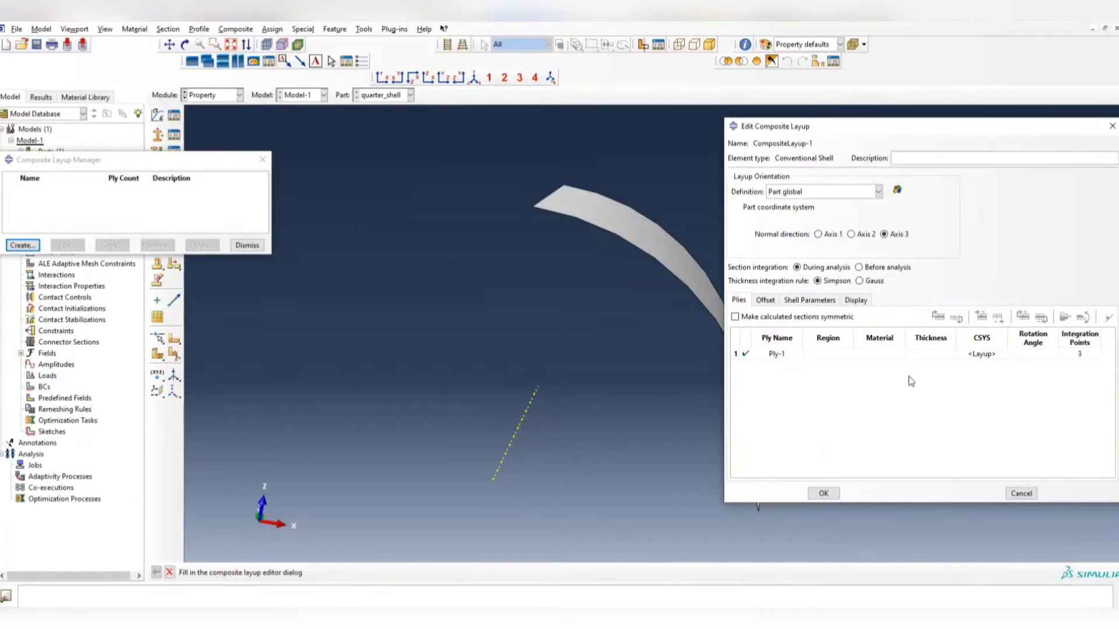
Step: Name the remaining ply Aluminum and assign the curved shell face as its region
double_click(786, 355)
type("Aluminum")
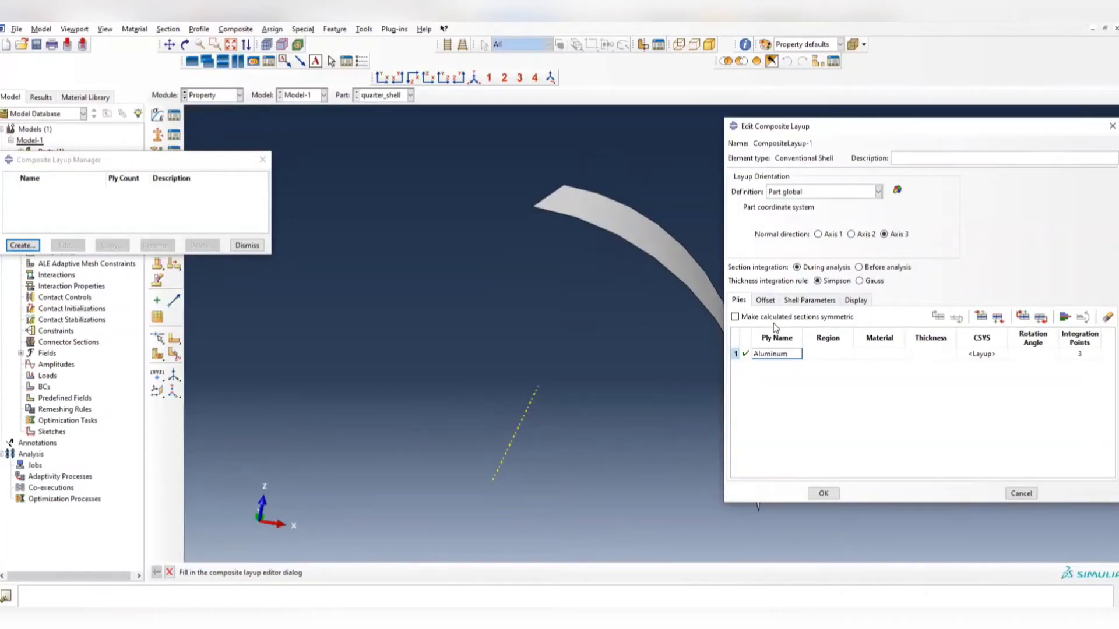
double_click(840, 355)
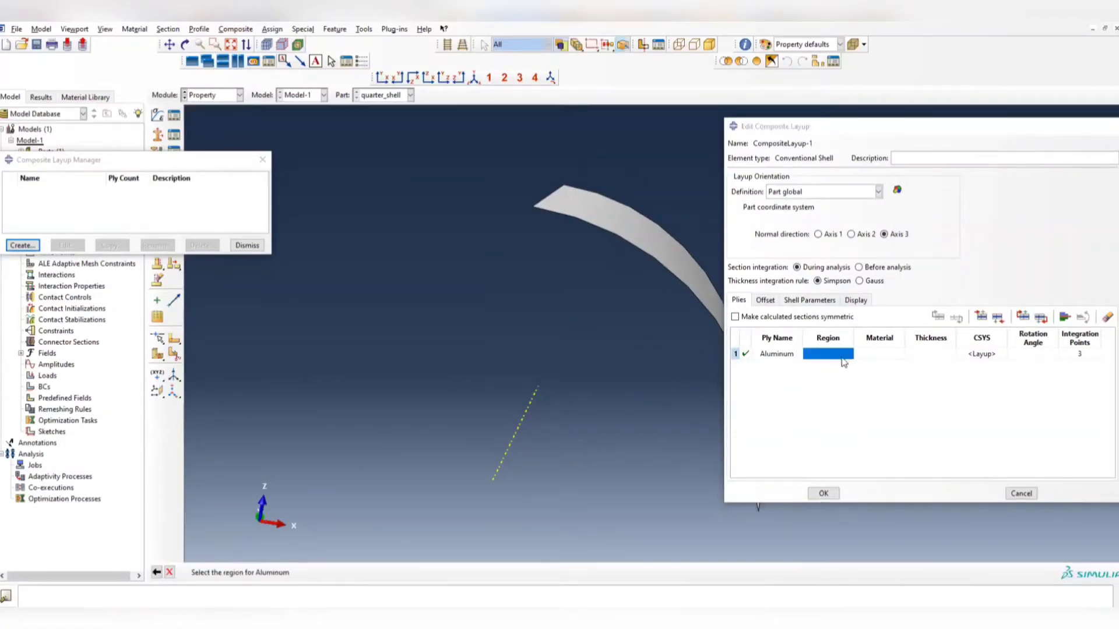
left_click(632, 242)
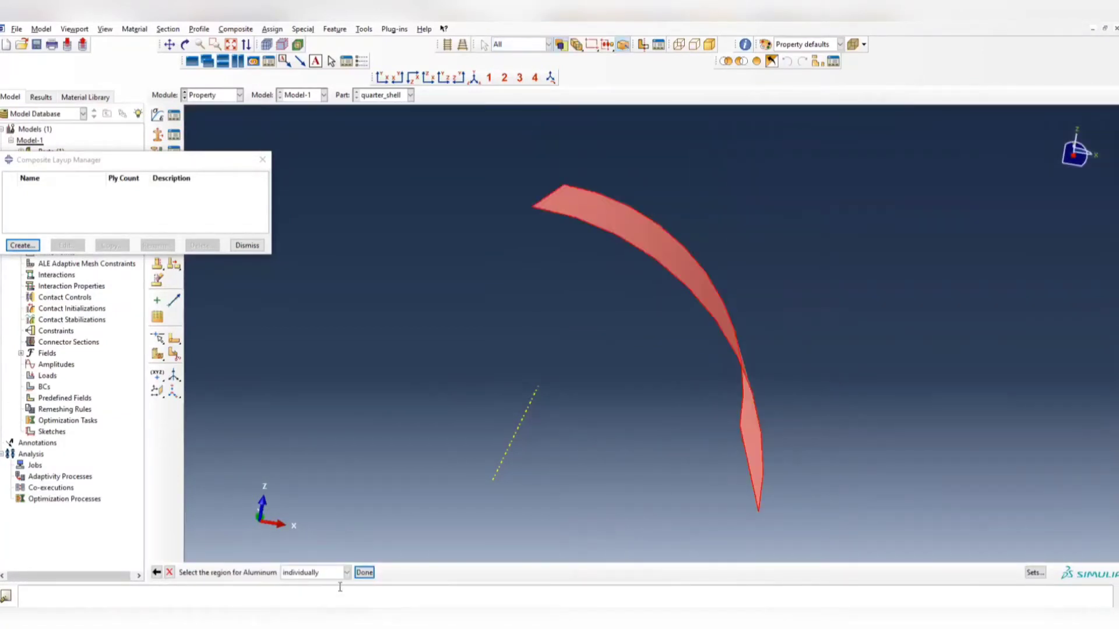
left_click(364, 572)
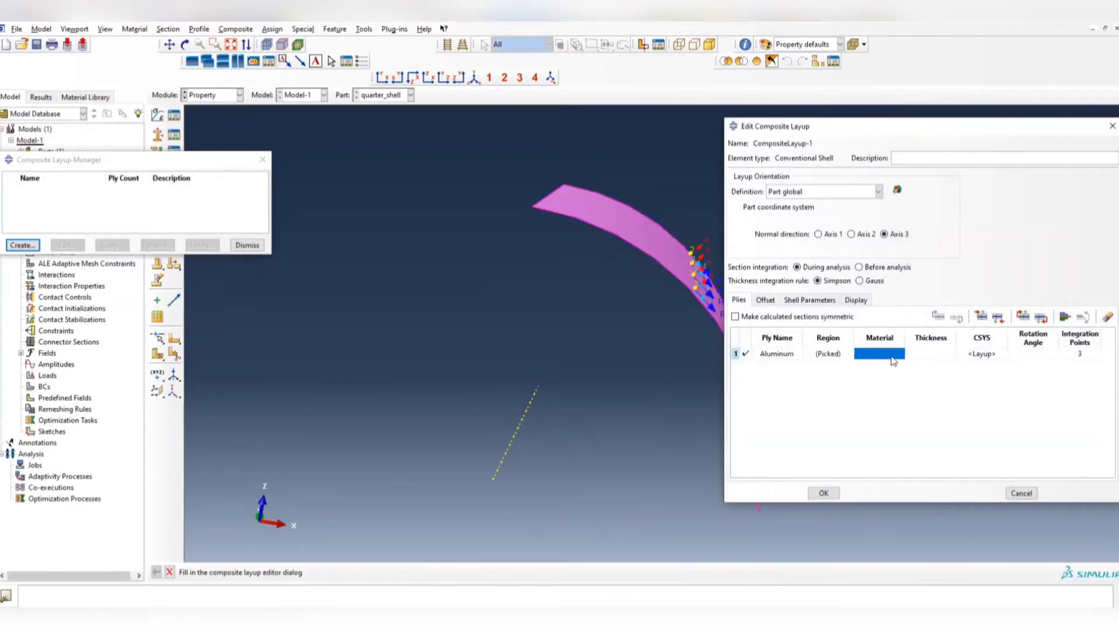
Step: Assign the Aluminum material to the ply and set its thickness to 0.1
double_click(891, 355)
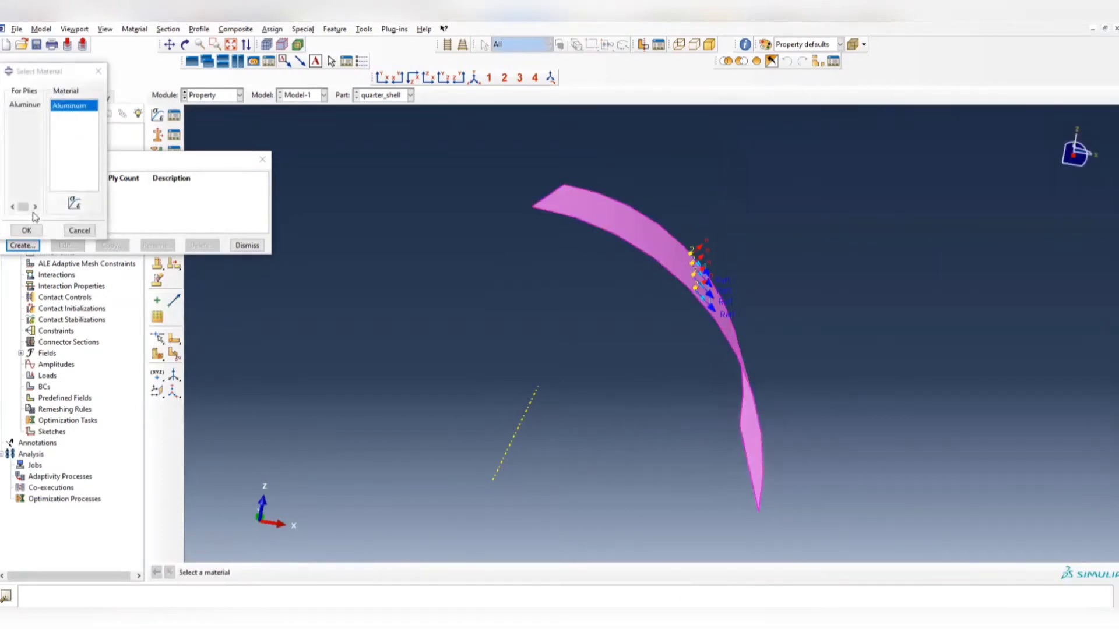
left_click(28, 231)
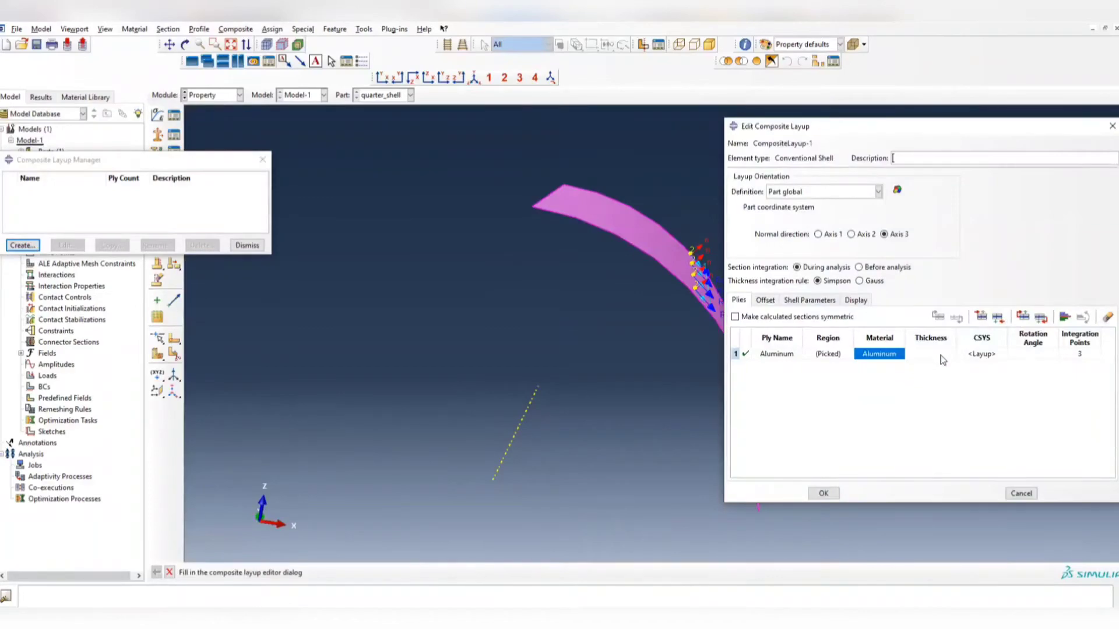
key("alt+Tab")
scroll(705, 434, "up", 1)
scroll(634, 504, "down", 1)
key("alt+Tab")
double_click(933, 353)
type("0.1")
key("Return")
Step: Give the ply a 0-degree rotation, set the layup's normal direction to Axis 1, and save the composite layup
double_click(1025, 354)
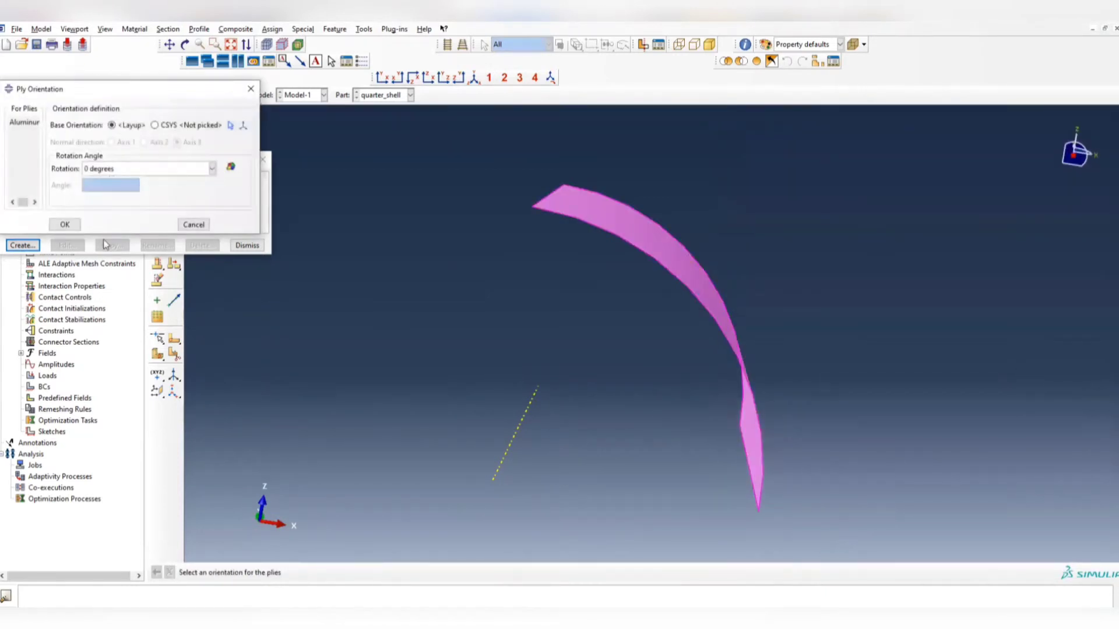
left_click(64, 224)
left_click_drag(711, 188, 672, 420, "ctrl+alt")
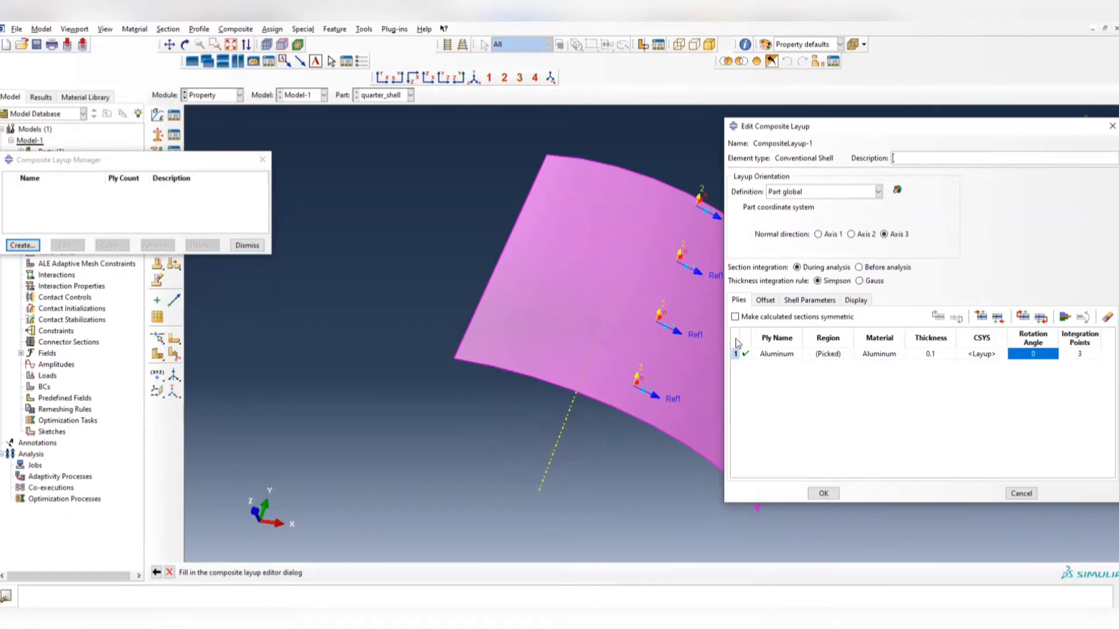
left_click(821, 235)
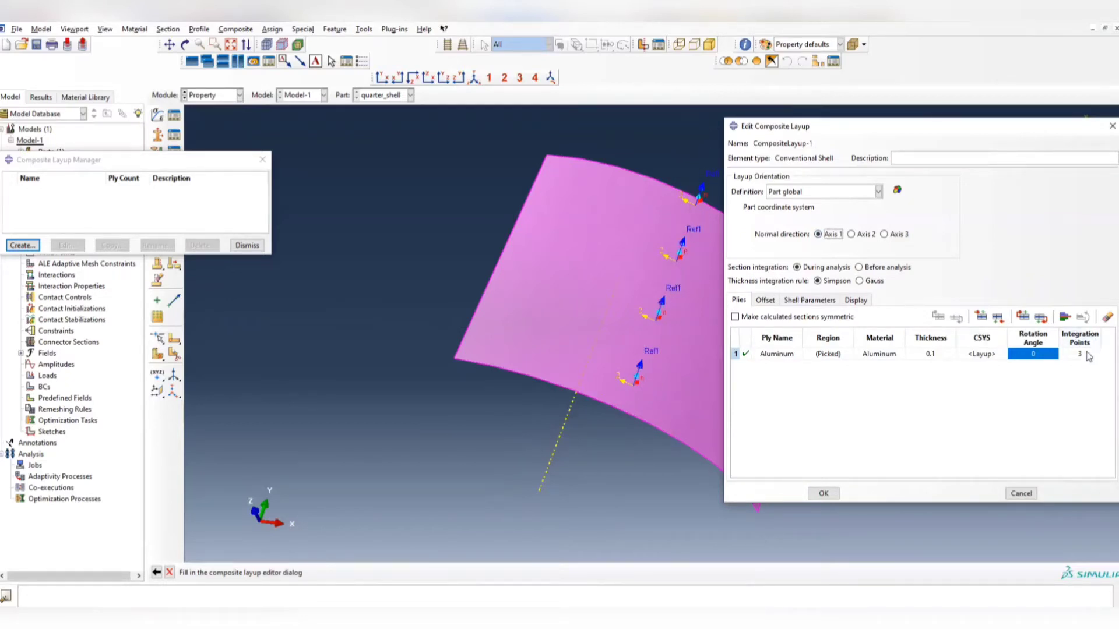
left_click(823, 494)
left_click(263, 157)
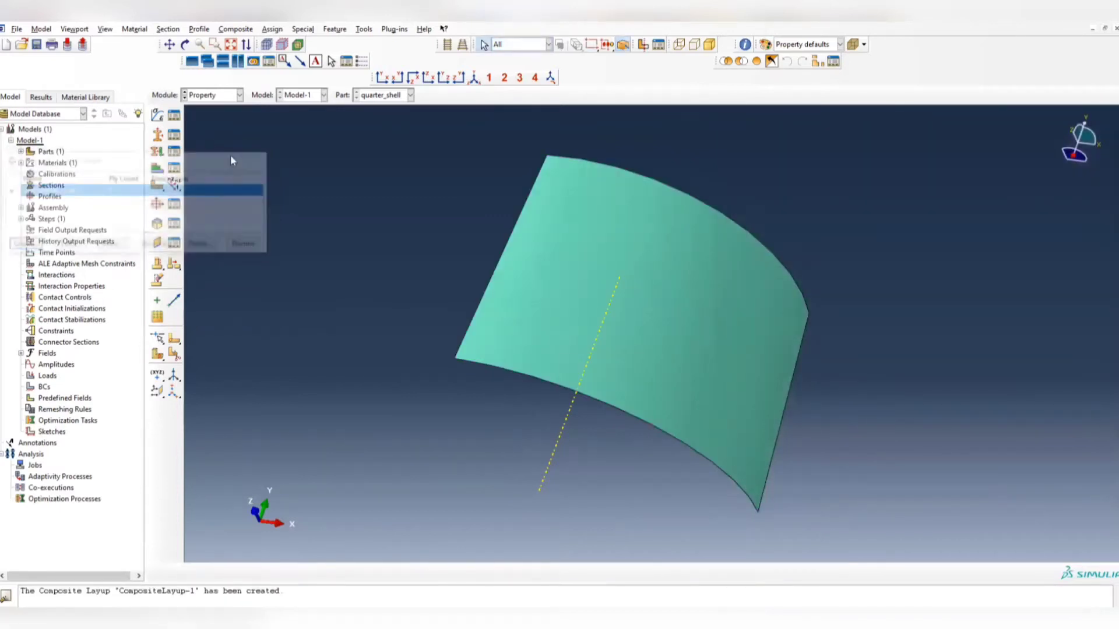
Step: Switch to the Assembly module and create an independent instance of the quarter_shell part
left_click(239, 95)
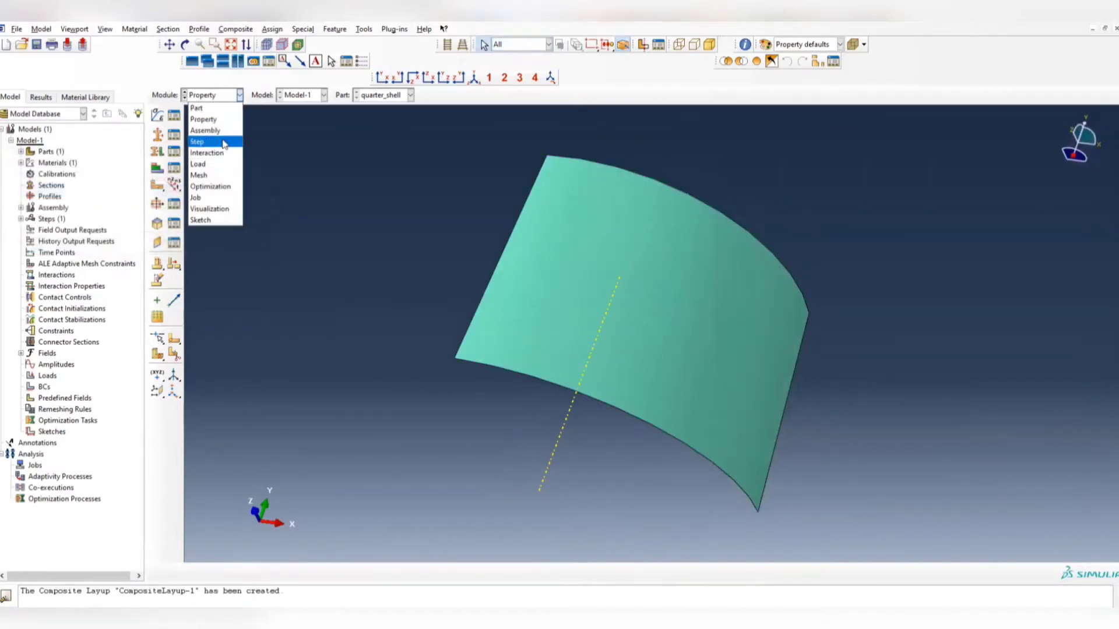
left_click(205, 131)
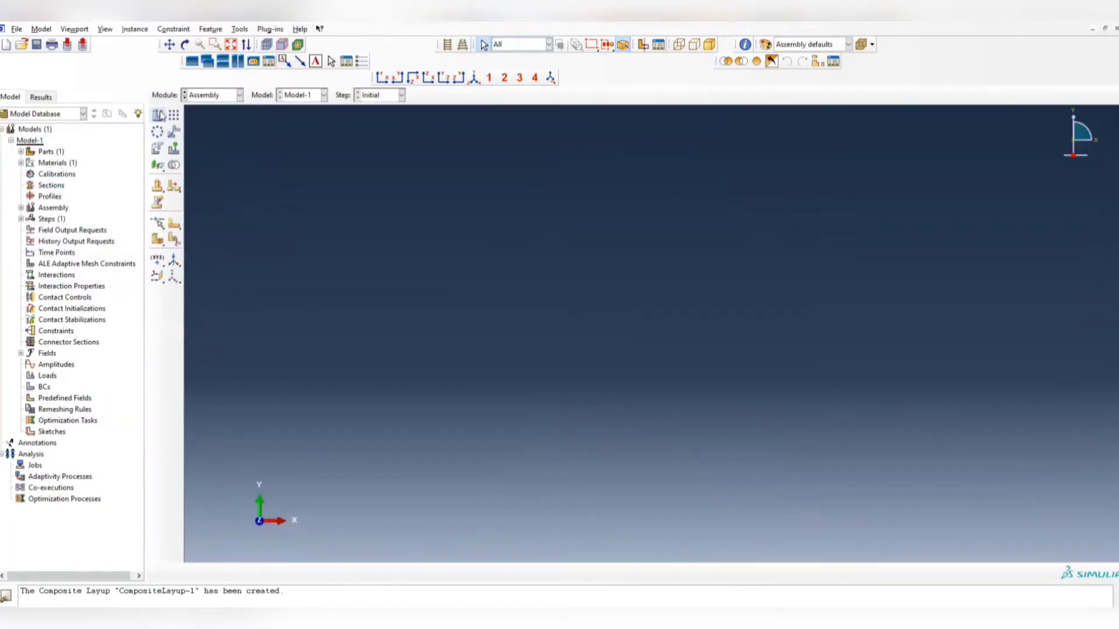
left_click(158, 115)
left_click(285, 372)
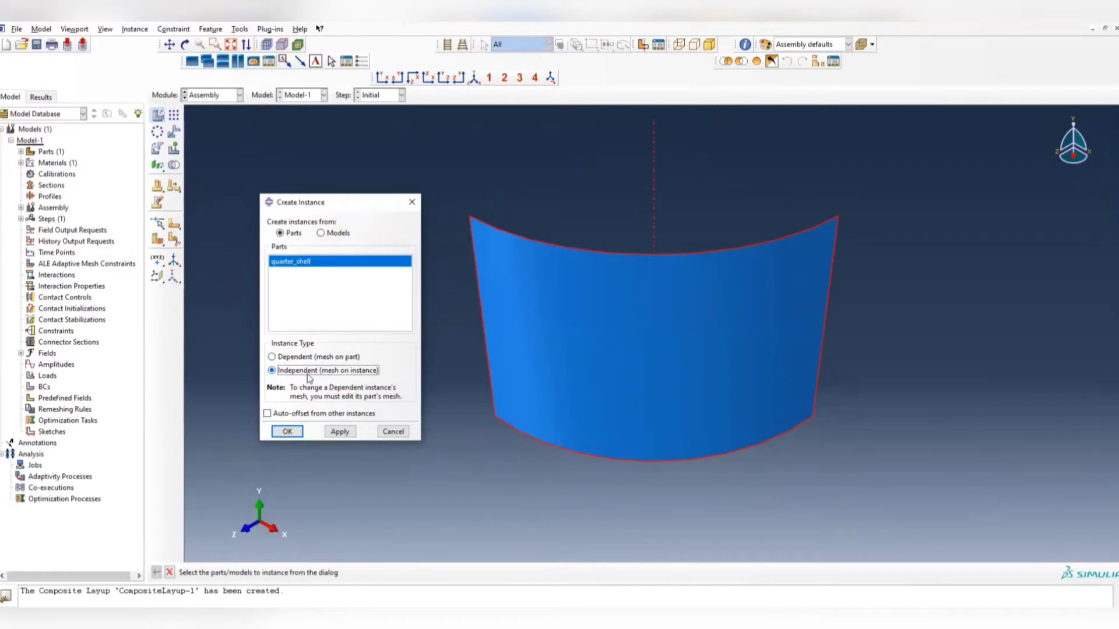
left_click(289, 431)
left_click_drag(595, 394, 560, 402, "ctrl+alt")
Step: In the Step module, create a Static, General step named Loading after the Initial step with its default settings
left_click(212, 95)
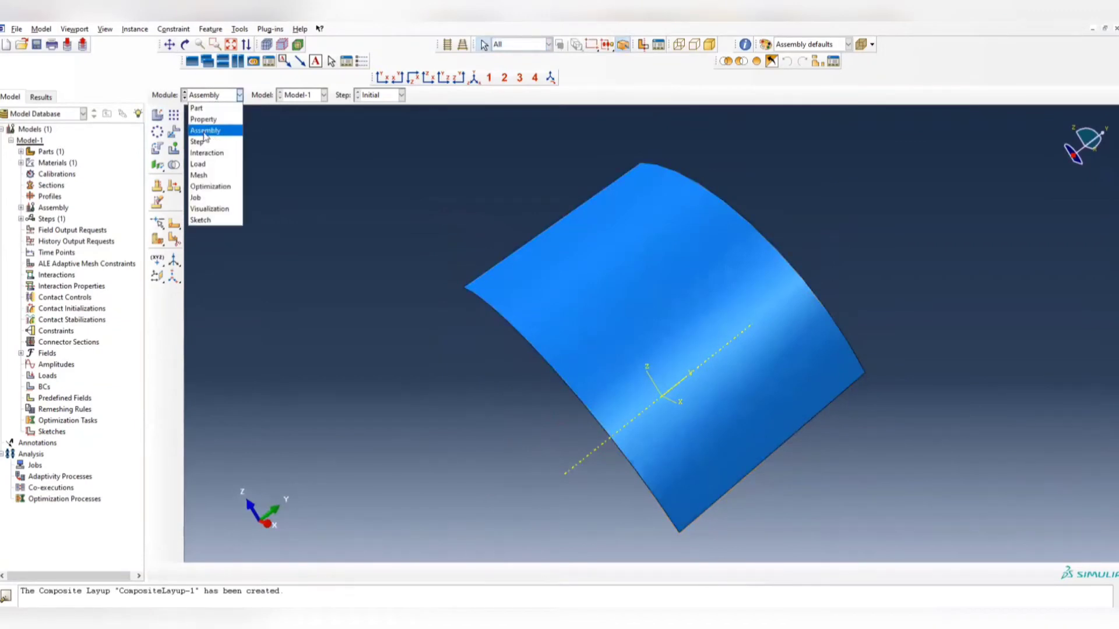
left_click(204, 142)
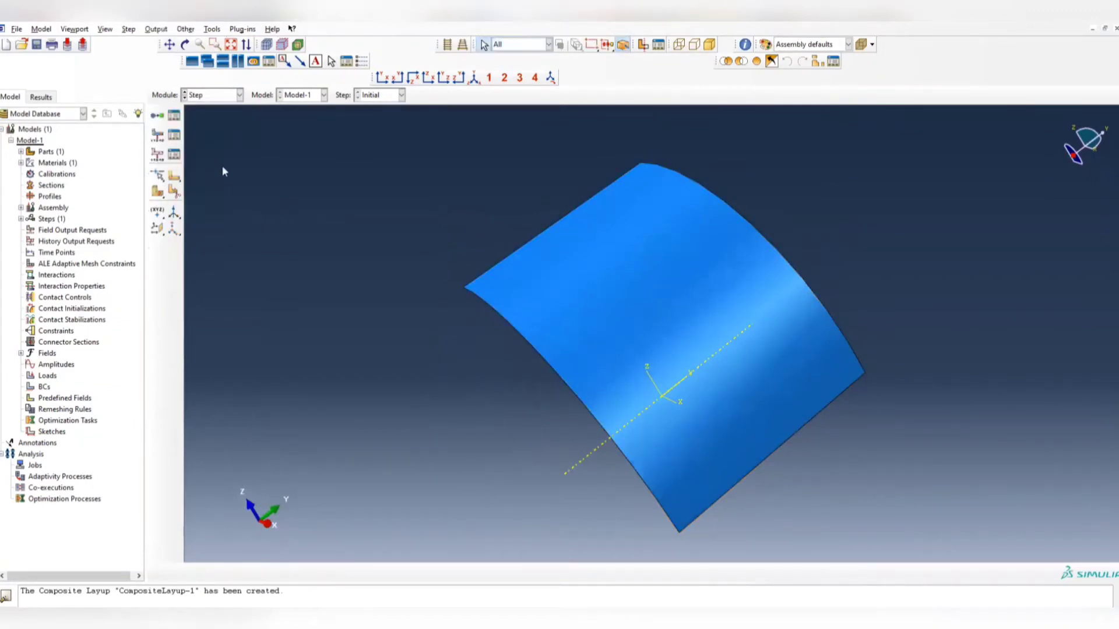
left_click(175, 117)
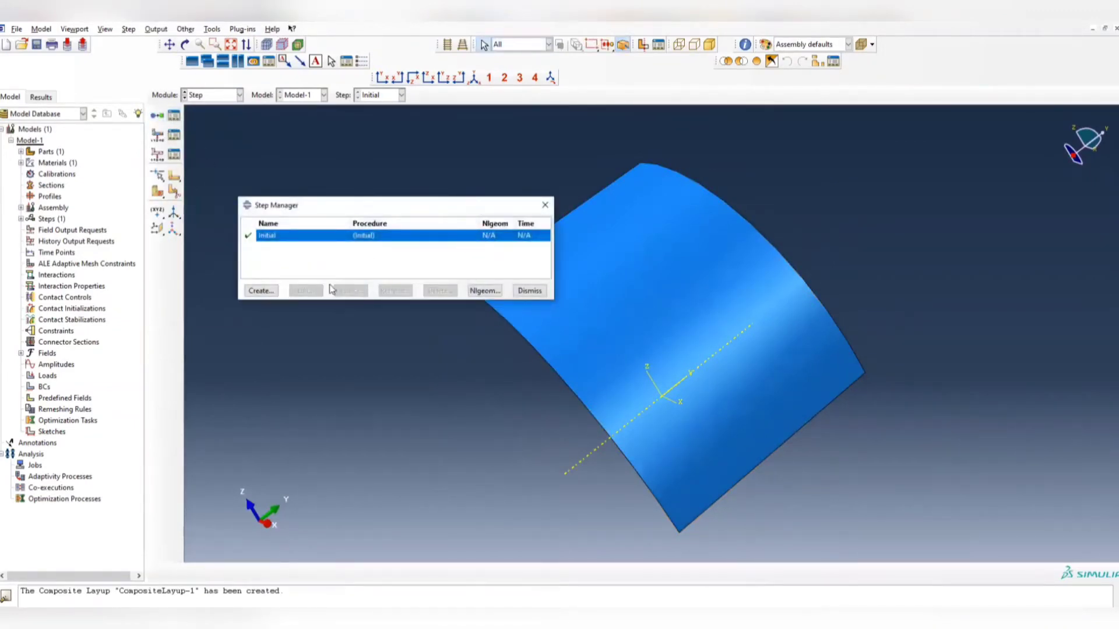
left_click(261, 290)
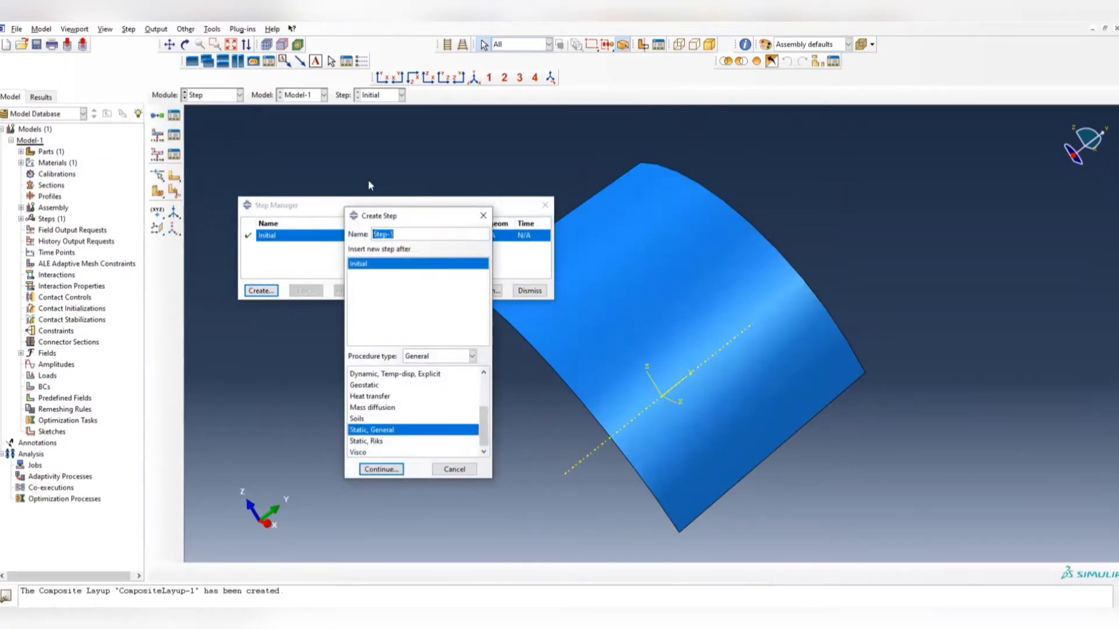
type("Loading")
left_click(394, 473)
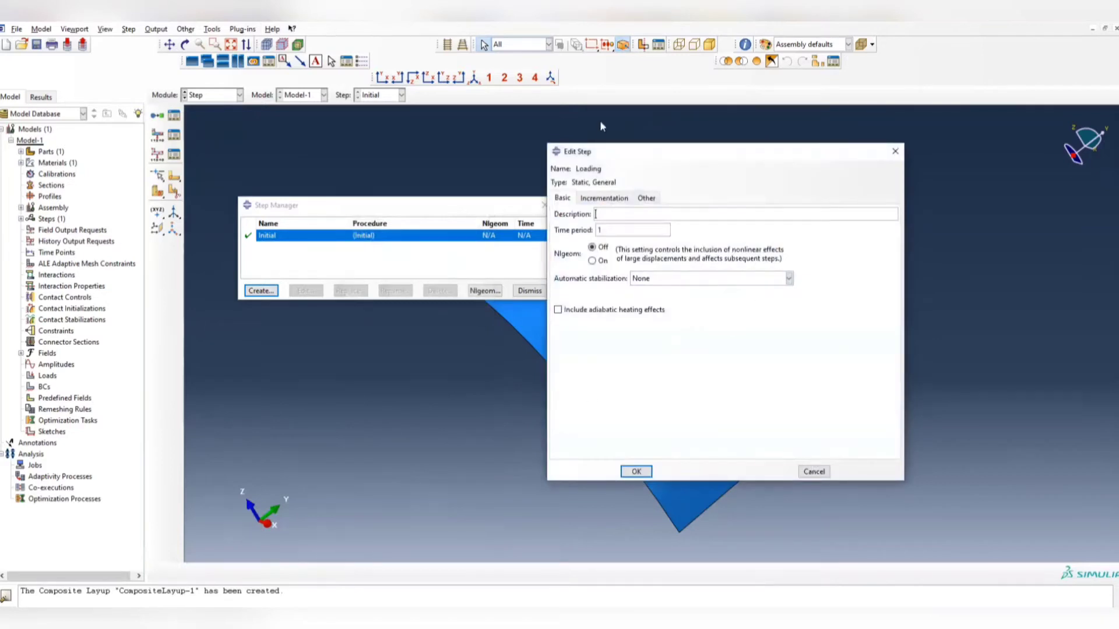
left_click(636, 471)
left_click(544, 205)
Step: Edit the Loading step's field output request and deselect all its preselected output variables
left_click(175, 137)
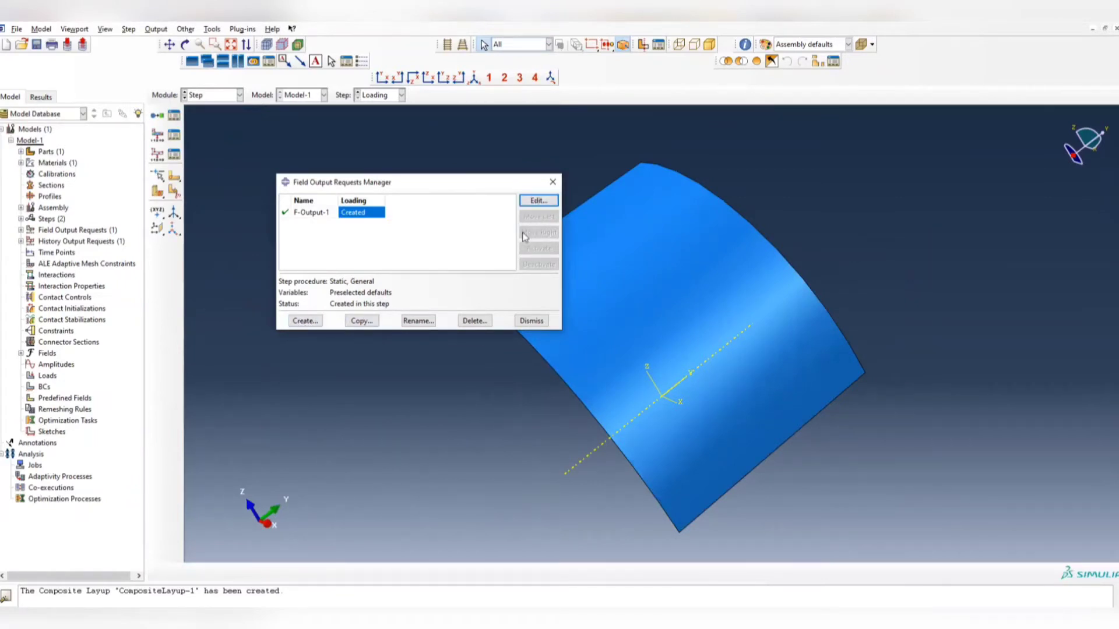
left_click(538, 201)
left_click(480, 328)
left_click(480, 315)
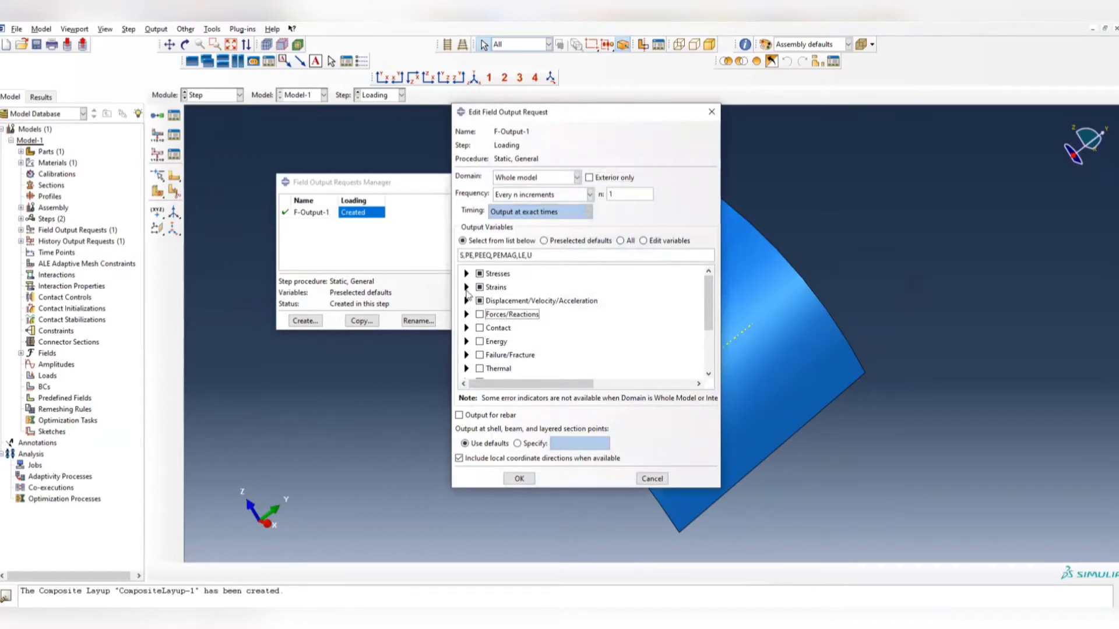
left_click(467, 288)
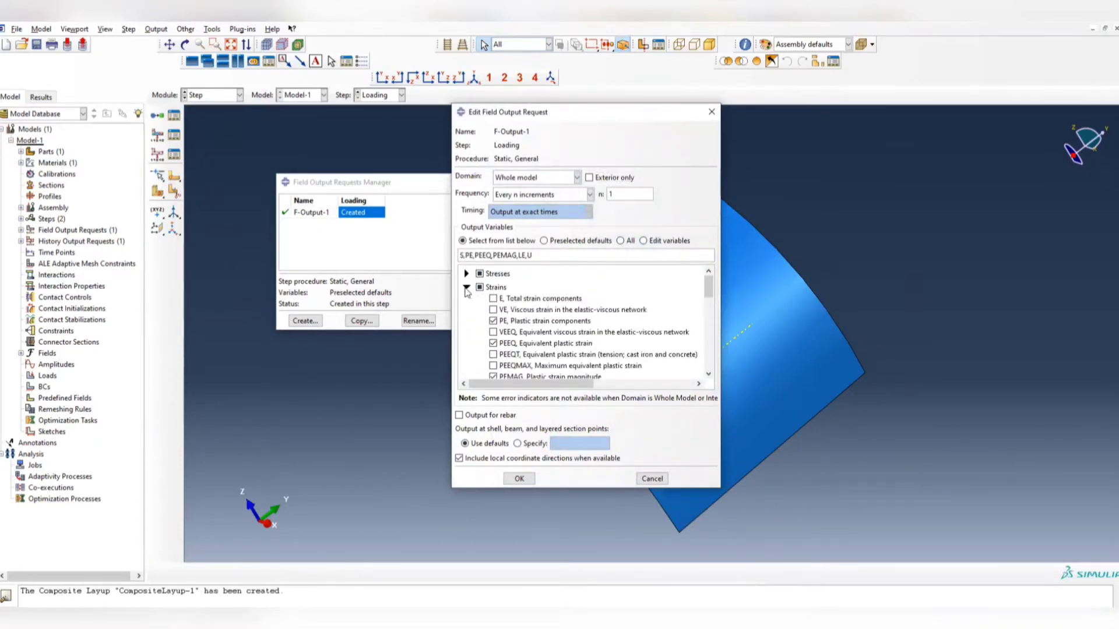
left_click(466, 288)
left_click(480, 288)
left_click(479, 274)
left_click(480, 301)
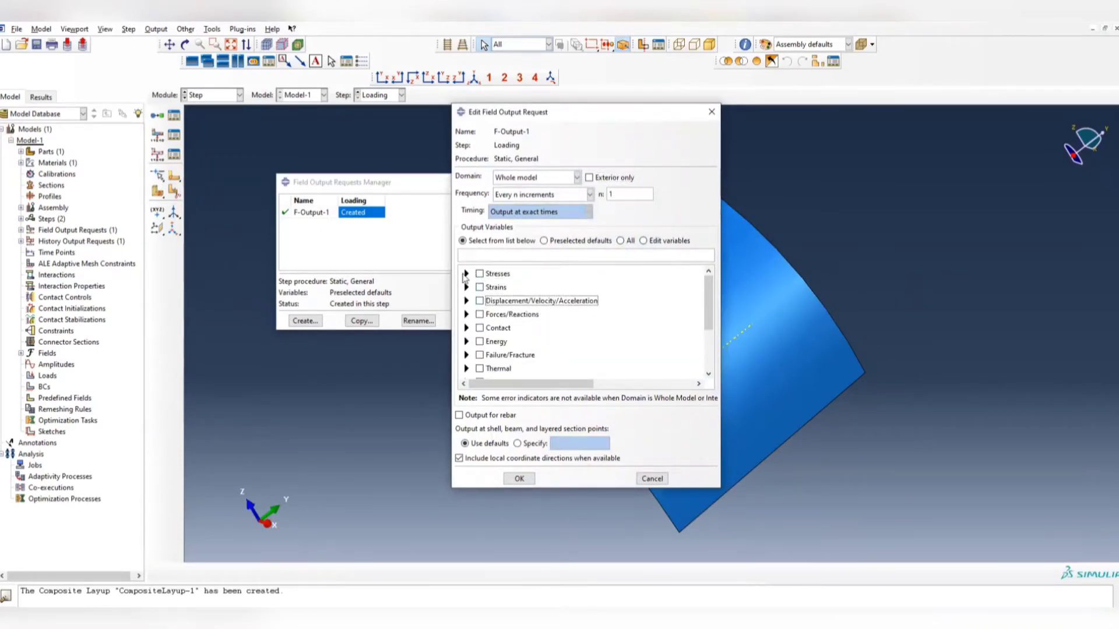
Step: Request stress components S, total strain components E and plastic strain components PE as field output
left_click(466, 273)
left_click(493, 284)
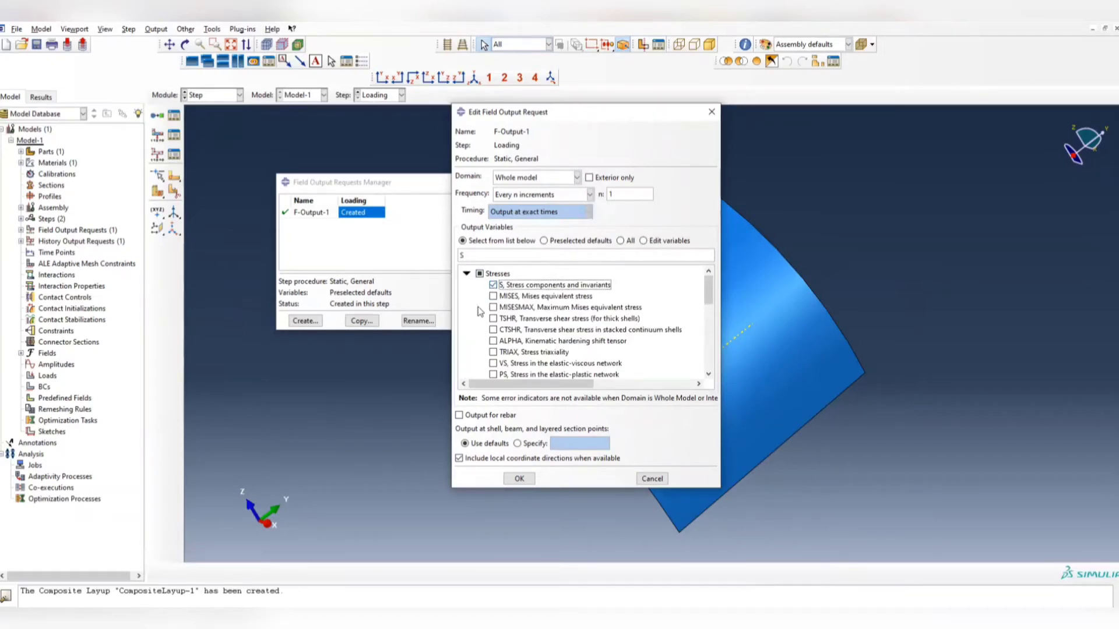
left_click(466, 273)
left_click(466, 287)
left_click(493, 298)
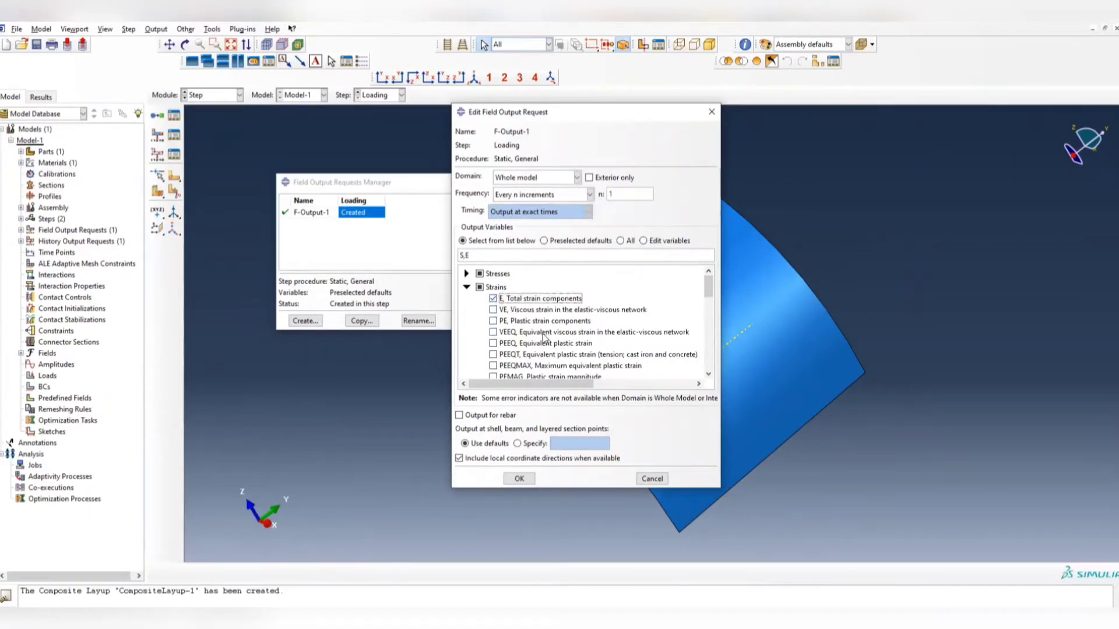
scroll(540, 336, "down", 2)
left_click(493, 298)
scroll(499, 301, "up", 2)
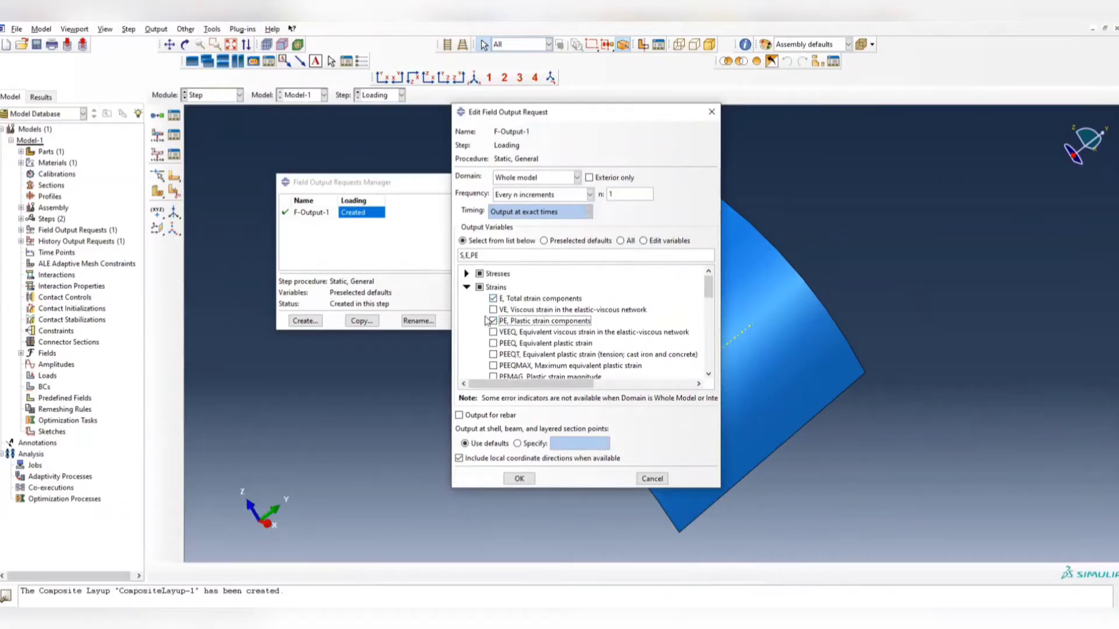
left_click(466, 287)
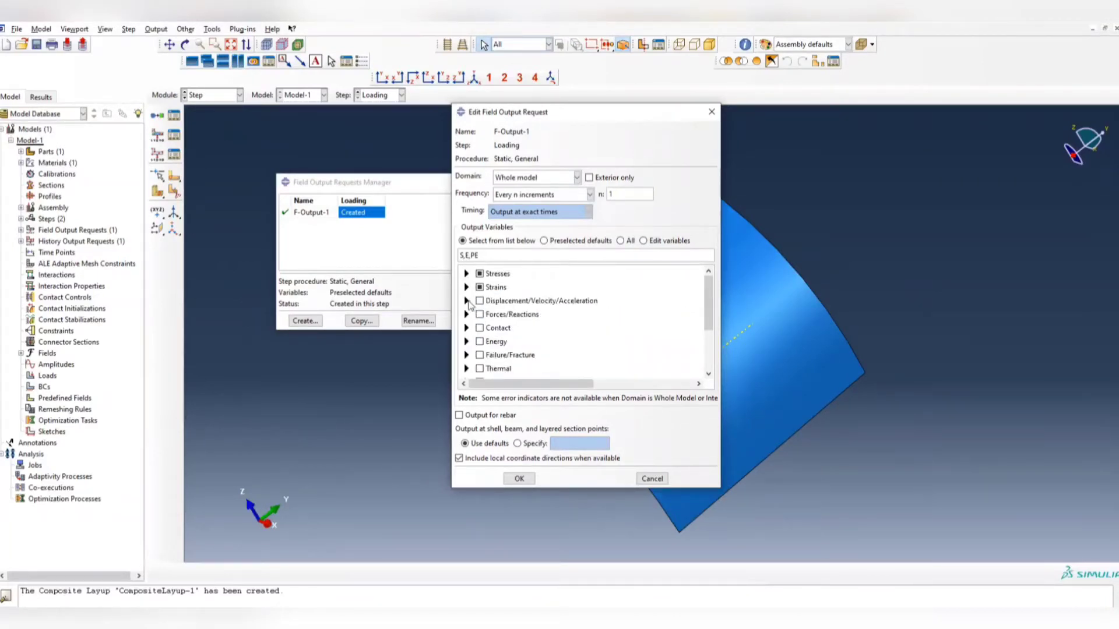
Step: Add translations and rotations U to the requested field output variables
left_click(467, 301)
left_click(492, 314)
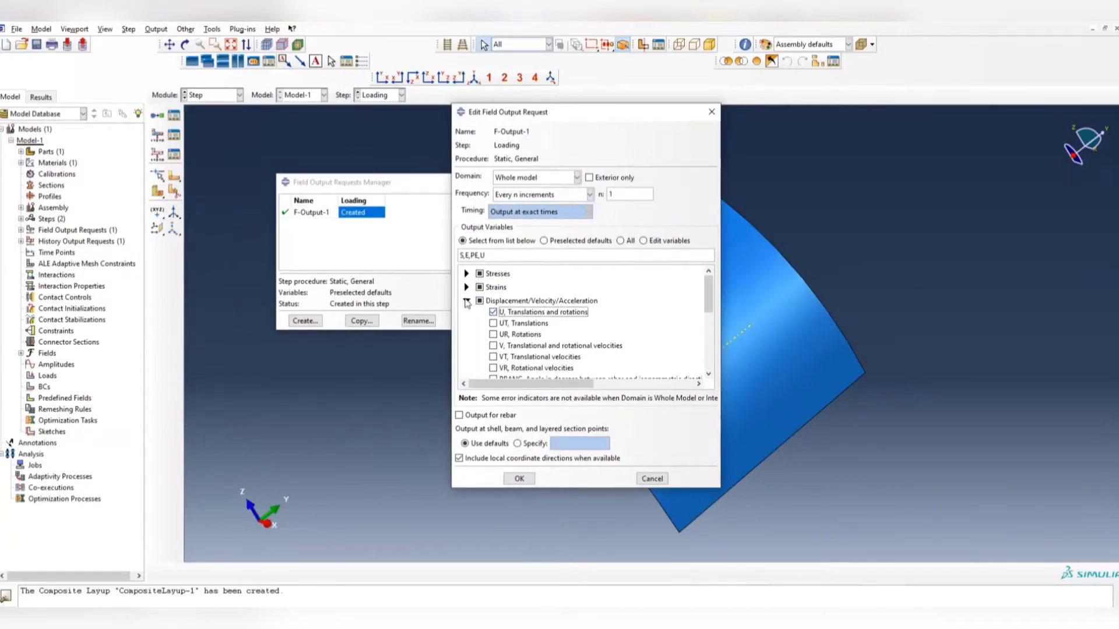
left_click(467, 301)
scroll(525, 348, "down", 2)
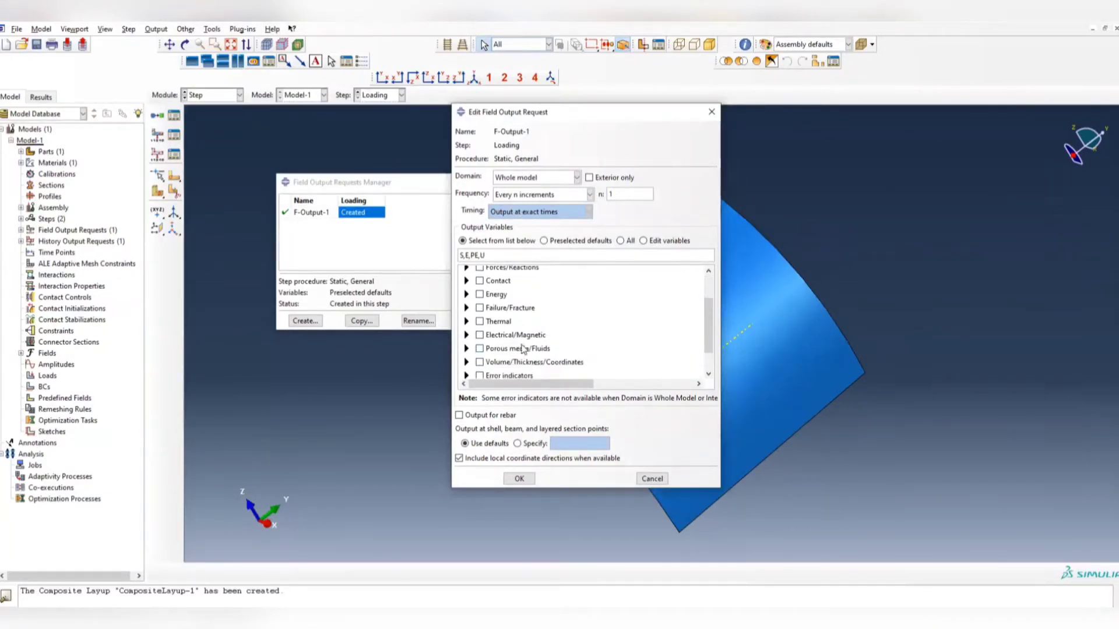
scroll(524, 348, "up", 2)
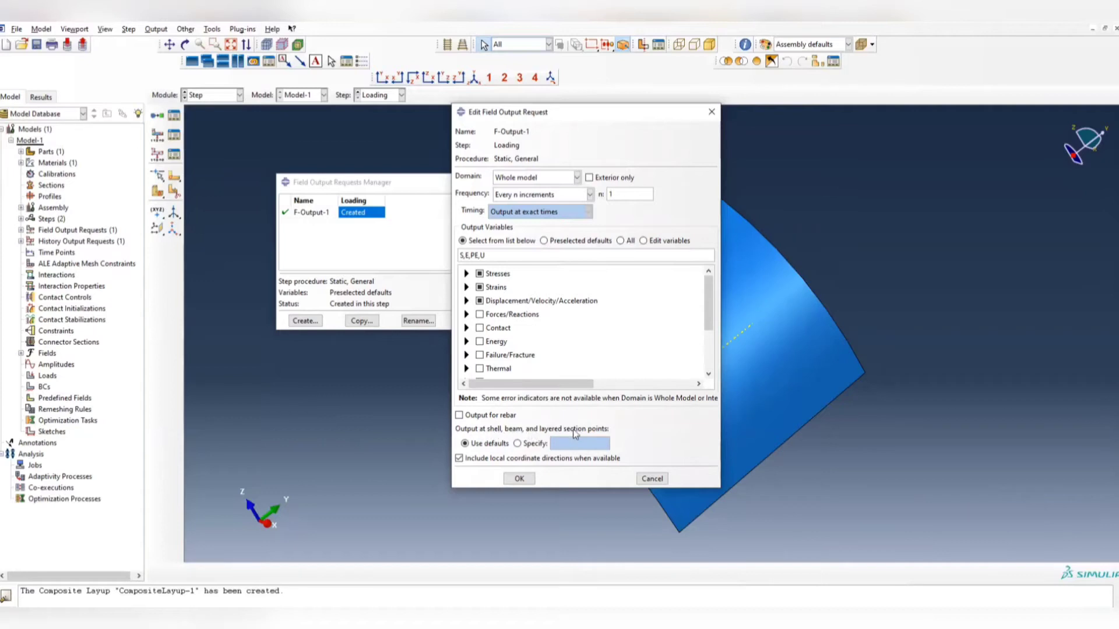
Step: Specify a comma-separated list of output section points beginning 2,5 and ending 14,17,20,23, and save the field output request
left_click(529, 444)
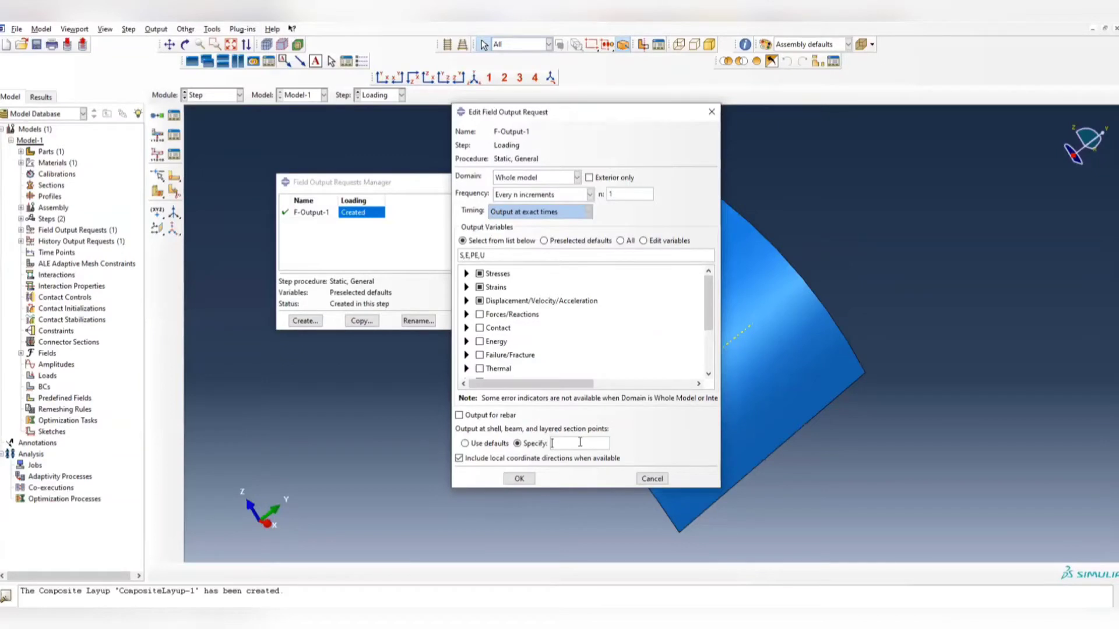
type("2")
type(",5")
type("0")
key("BackSpace")
type("1,14,17,20")
key("Home")
key("shift+Right")
left_click(603, 444)
type(",23")
left_click(519, 478)
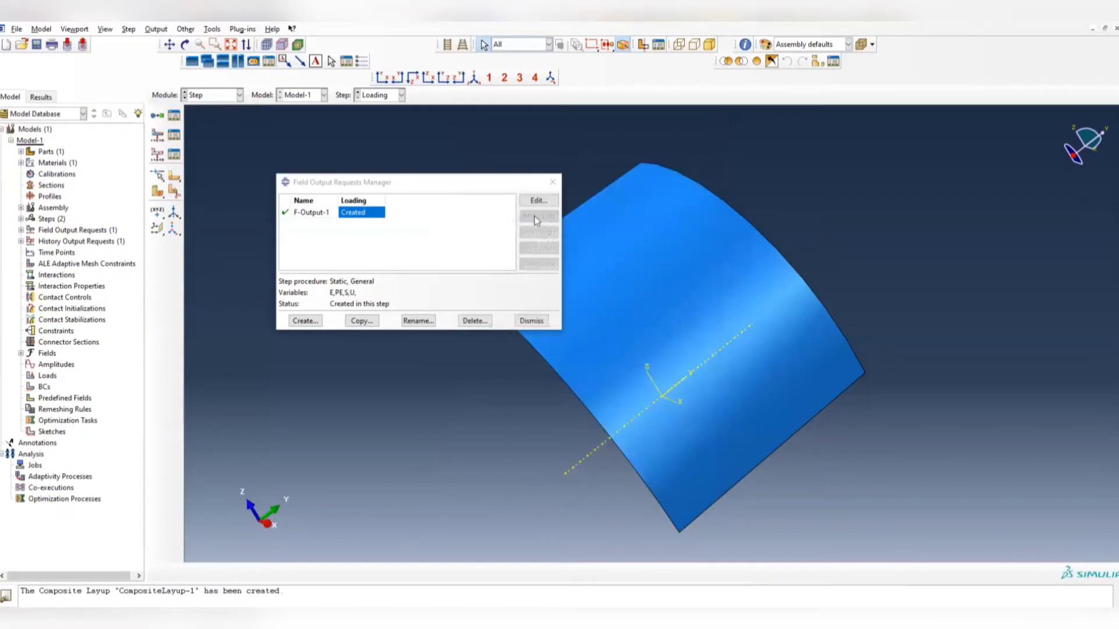
left_click(552, 182)
Step: Switch to the Load module and open the boundary condition manager
left_click(213, 95)
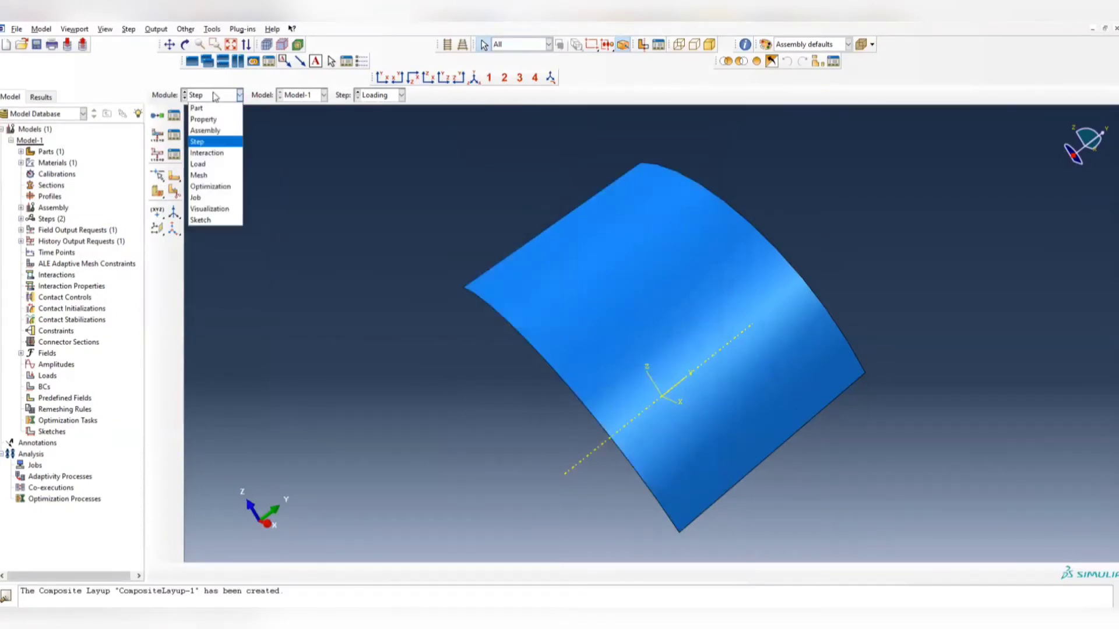
left_click(221, 165)
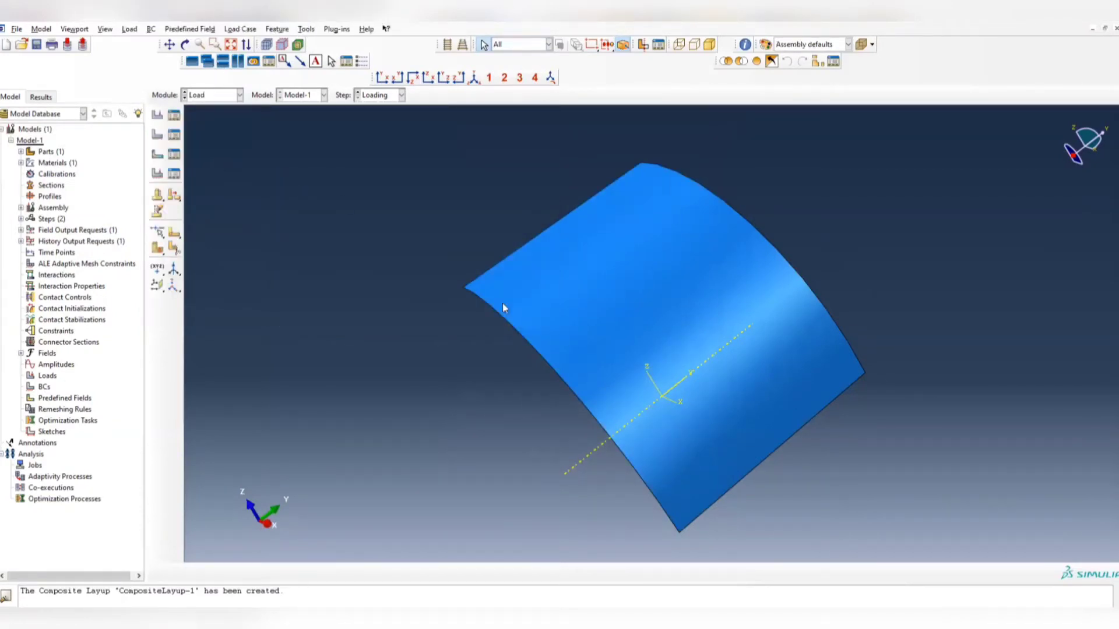
left_click(174, 135)
Step: Check the symmetry and constraint conditions on the Problem Statement slide, and return to Abaqus
key("alt+Tab")
scroll(668, 342, "up", 3)
scroll(668, 342, "down", 2)
scroll(667, 341, "up", 1)
scroll(644, 307, "down", 1)
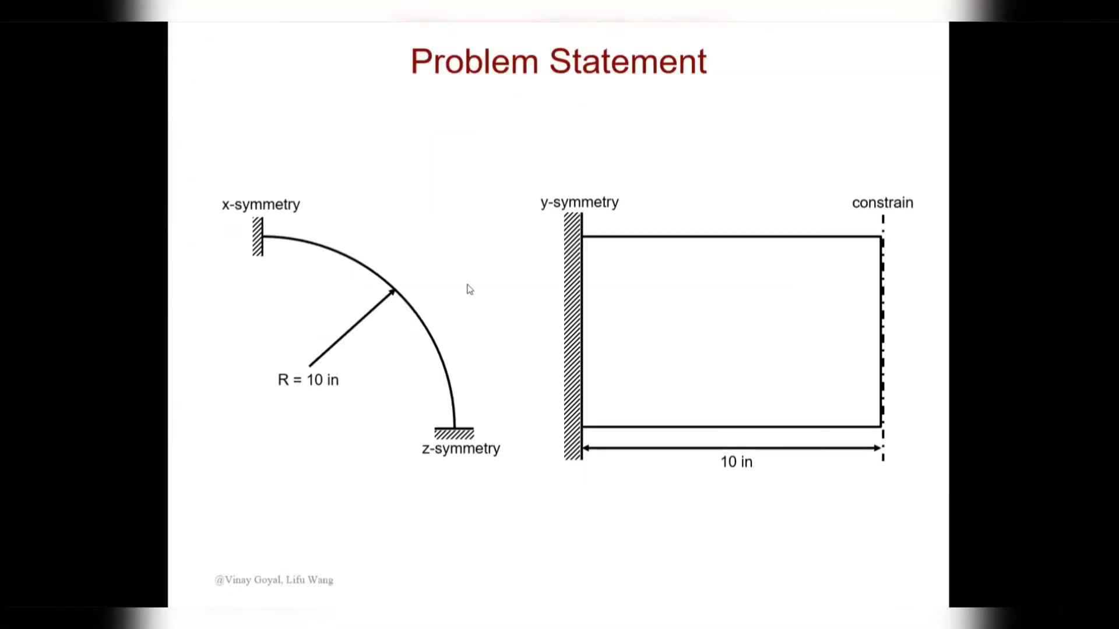
key("alt+Tab")
Step: Start a Symmetry/Antisymmetry/Encastre boundary condition named x_sym in the Initial step
left_click_drag(676, 331, 670, 286, "ctrl+alt")
left_click(853, 307)
left_click(888, 272)
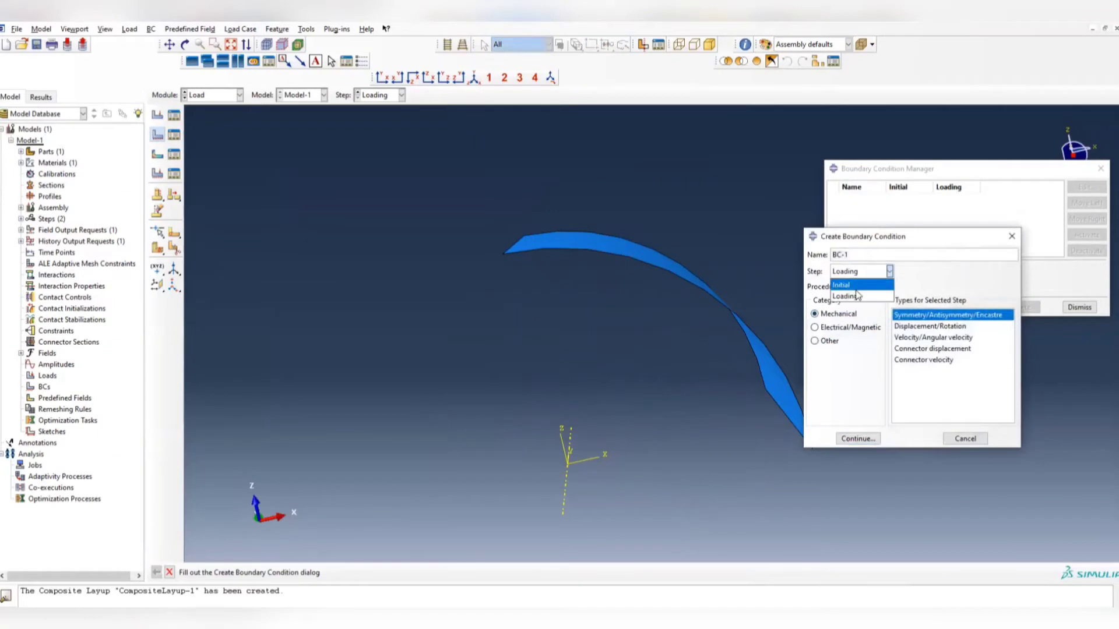
left_click(854, 286)
triple_click(850, 254)
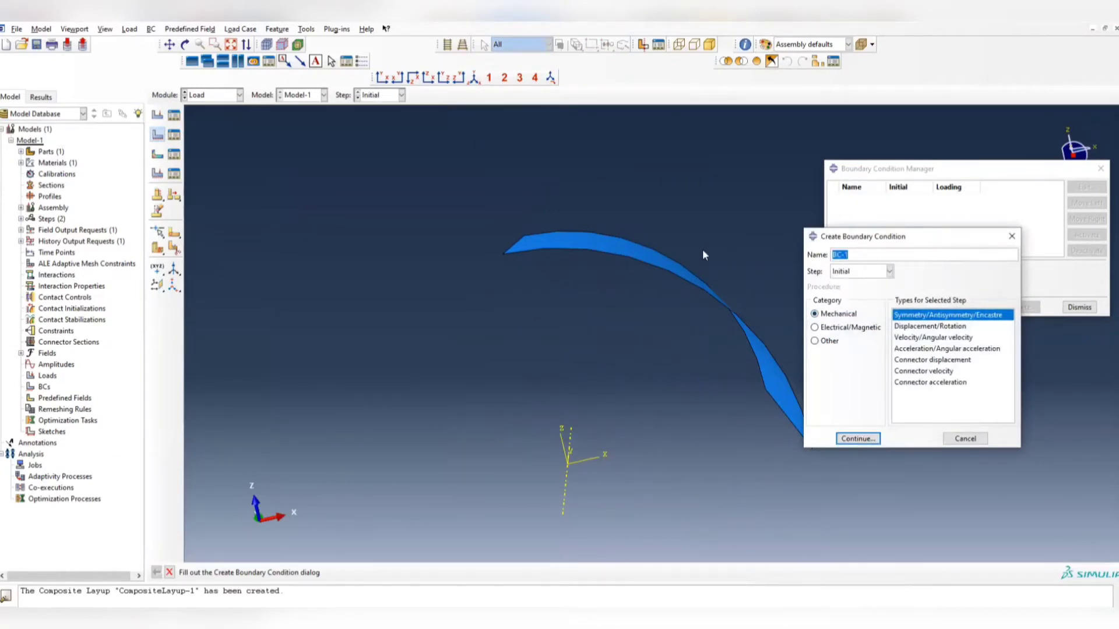
type("x_sym")
left_click(873, 439)
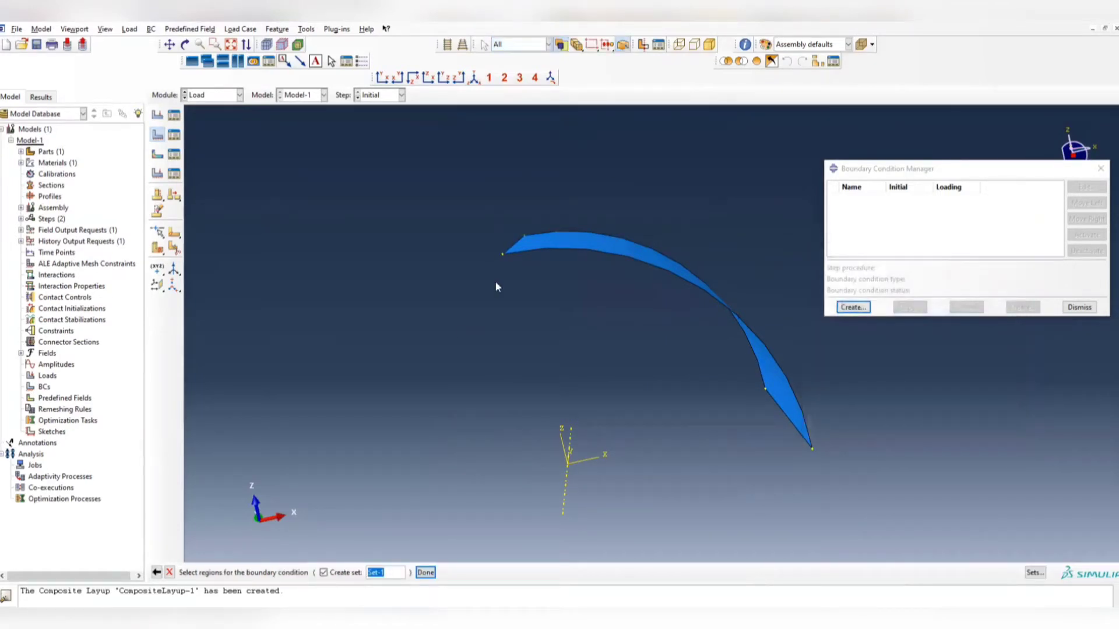
Step: Assign the straight edge at the top of the curved shell as the x_sym region without creating a set
left_click_drag(569, 242, 590, 256, "ctrl+alt")
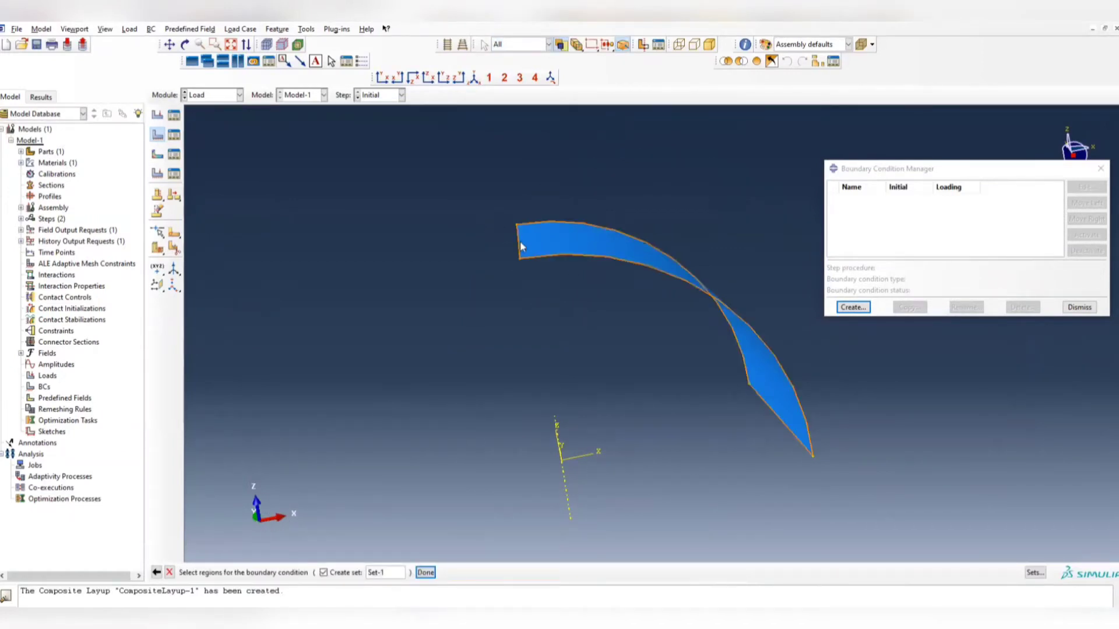
left_click(323, 573)
left_click(382, 574)
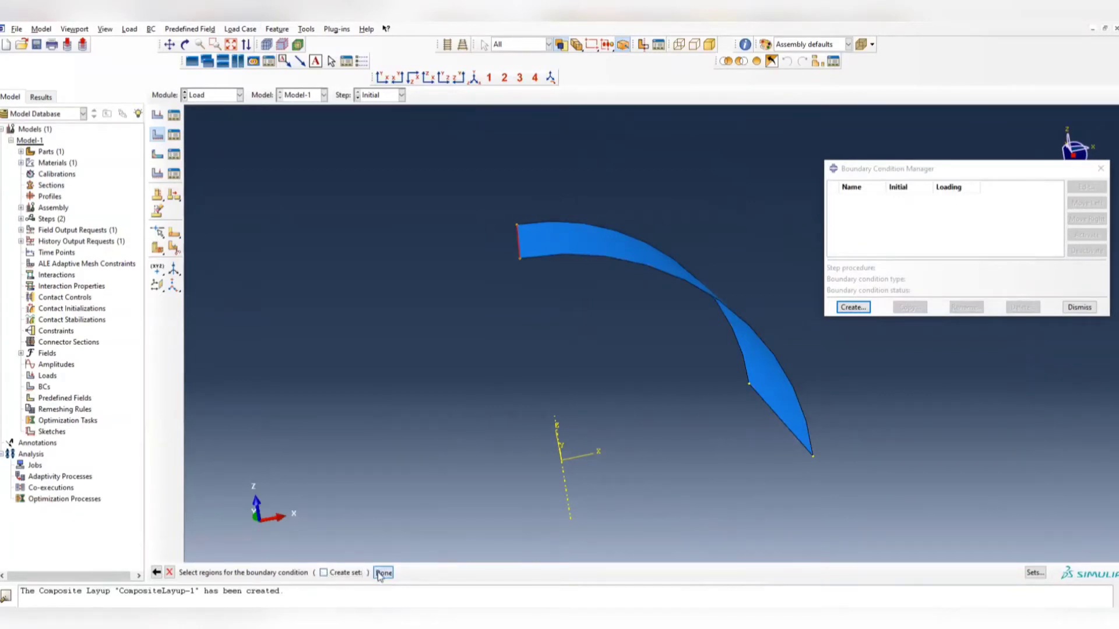
Step: Apply the XSYMM condition (U1 = UR2 = UR3 = 0) to the x_sym boundary condition
left_click(837, 281)
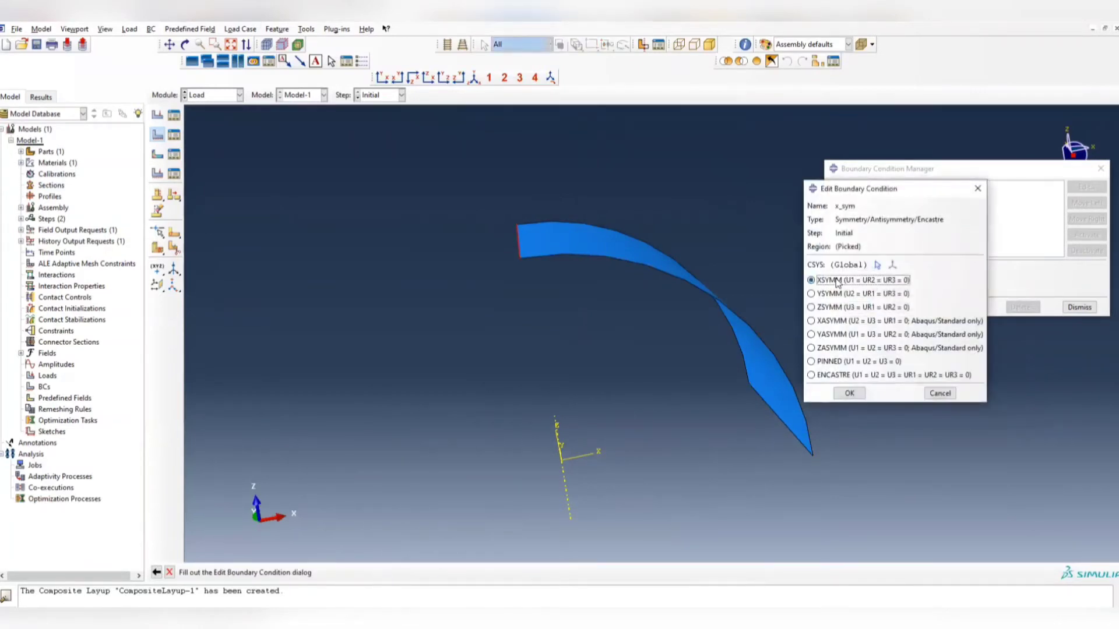
left_click(848, 394)
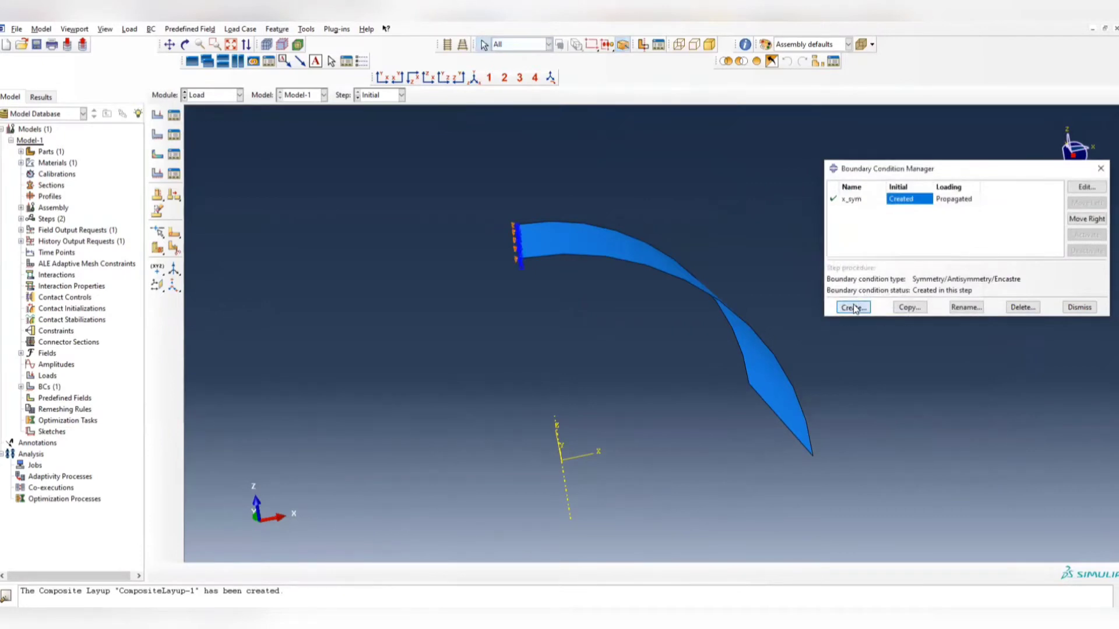
Step: Create a z_sym symmetry boundary condition in the Initial step on the shell's lower straight edge, using ZSYMM (U3 = UR1 = UR2 = 0)
left_click(853, 307)
type("z_sym")
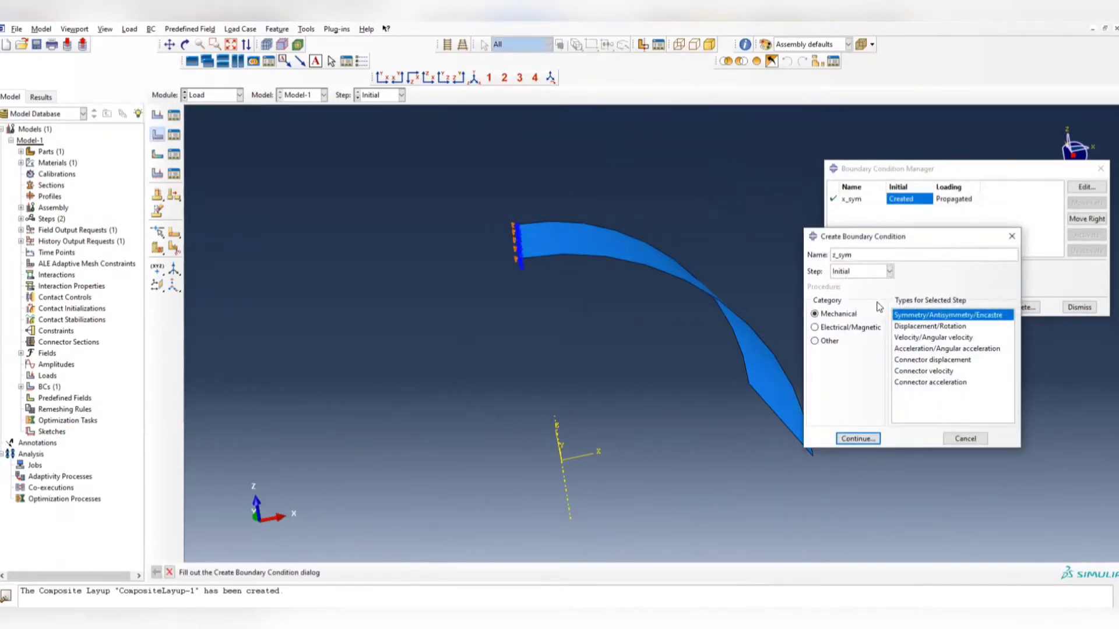
left_click(858, 438)
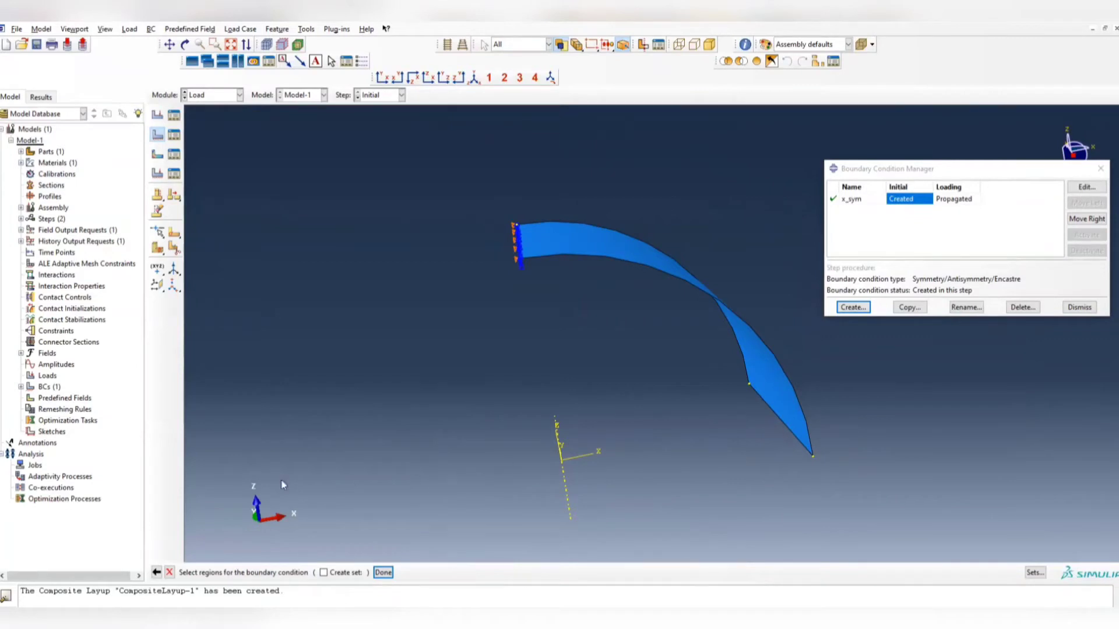
left_click(780, 422)
left_click(386, 573)
left_click(847, 309)
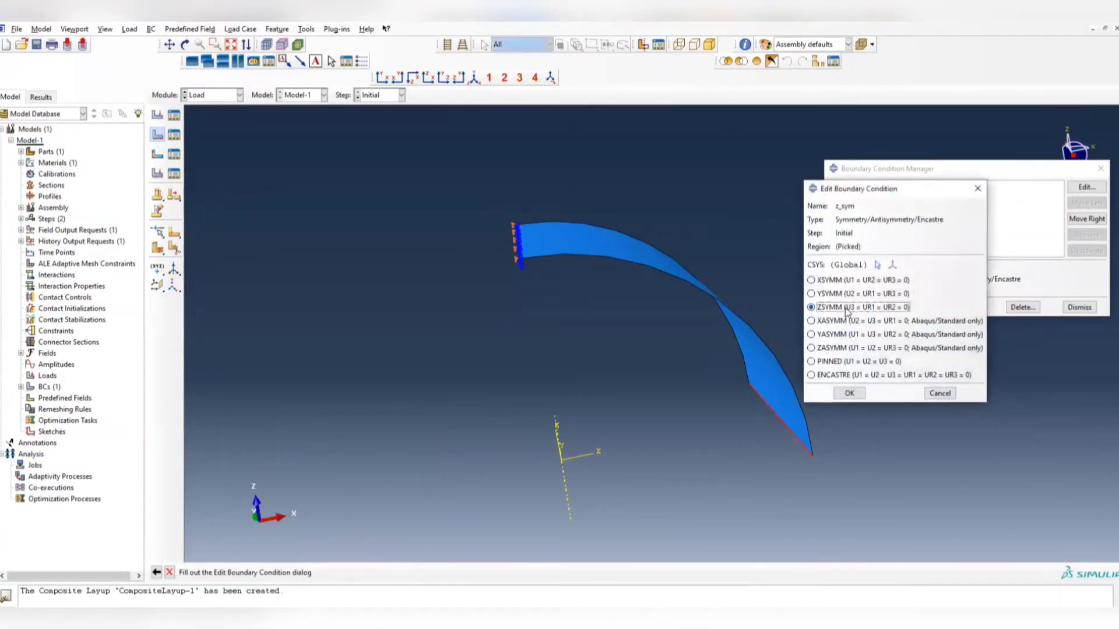
left_click(849, 394)
Step: Create a y_sym symmetry boundary condition in the Initial step on the curved edge at the low-Y end, using YSYMM (U2 = UR1 = UR3 = 0)
left_click_drag(764, 326, 665, 370, "ctrl+alt")
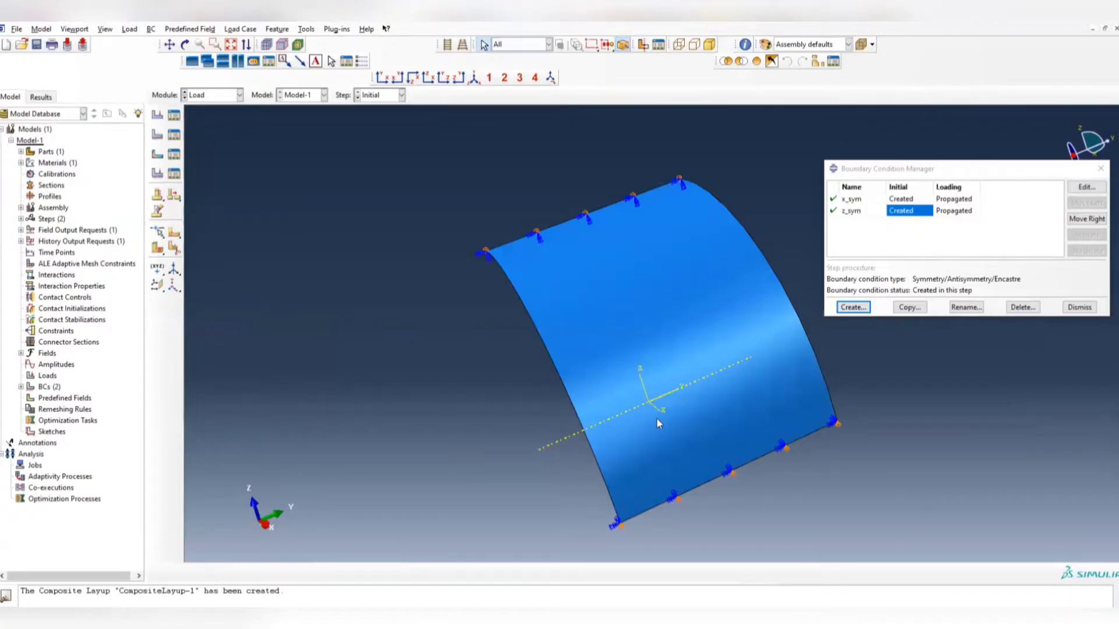
left_click_drag(659, 423, 568, 351, "ctrl+alt")
left_click(853, 307)
type("y_sym")
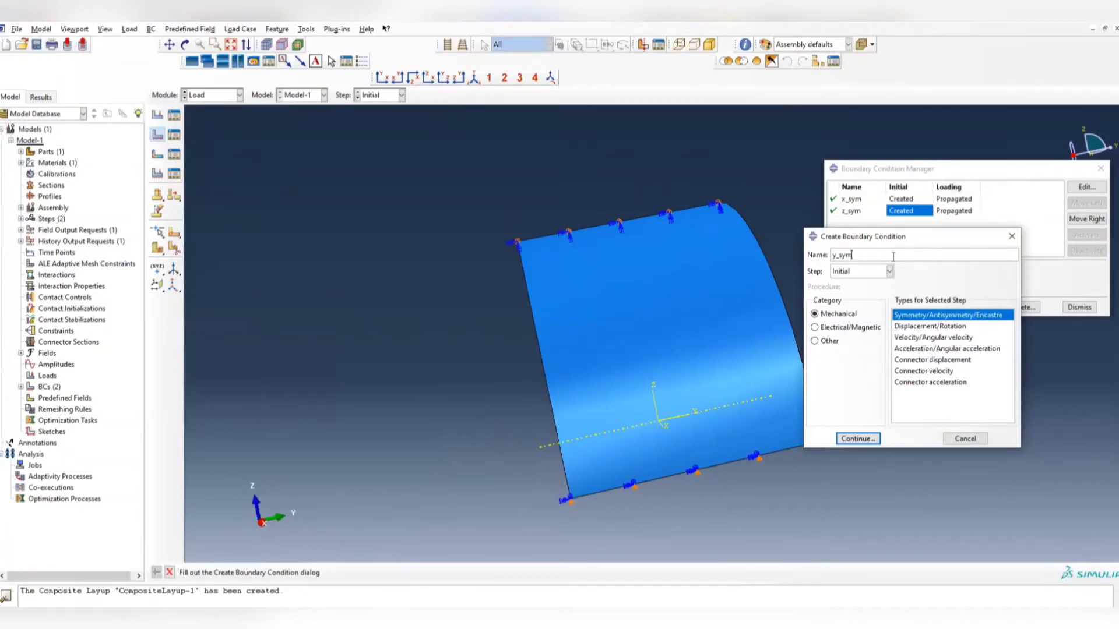
left_click(858, 438)
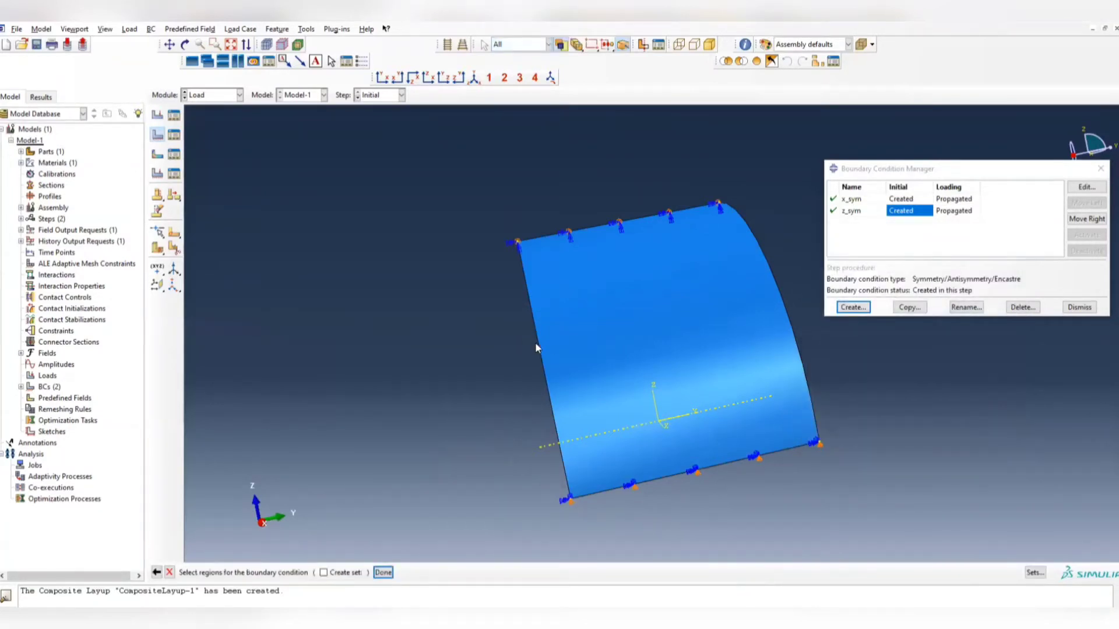
left_click(538, 344)
left_click(383, 572)
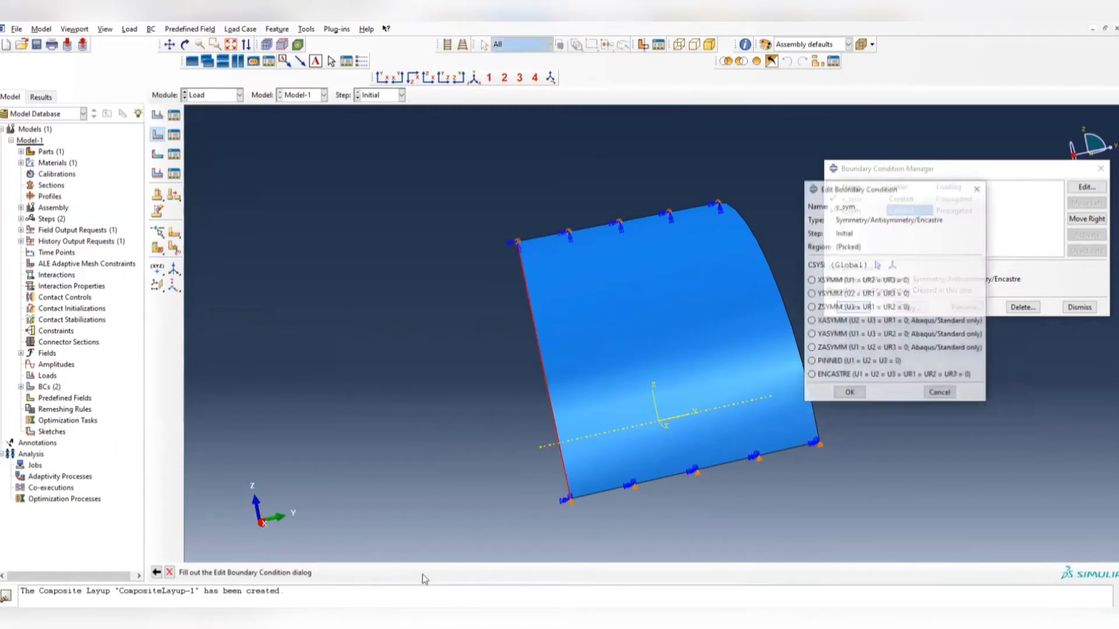
left_click(853, 295)
left_click(851, 395)
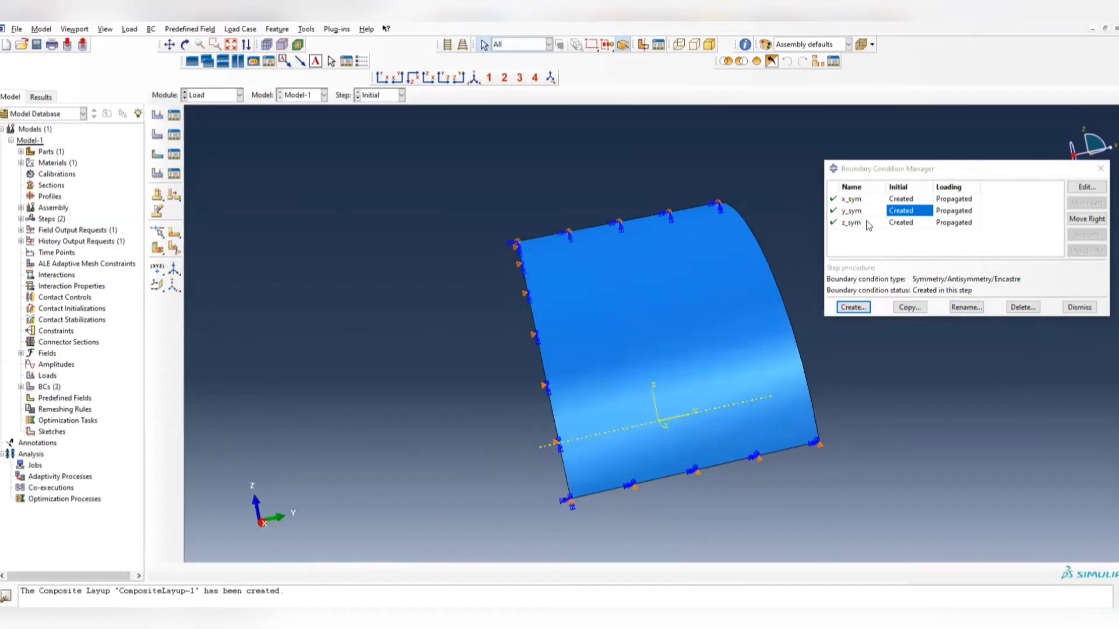
left_click(1084, 188)
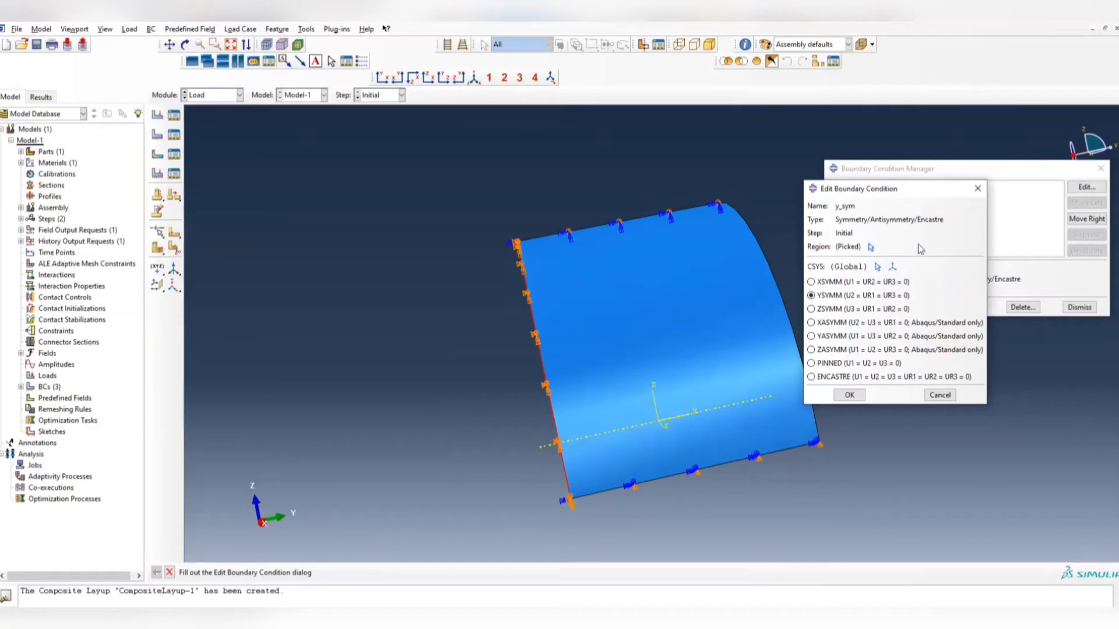
left_click(977, 188)
Step: Create a Displacement/Rotation boundary condition named constrain in the Initial step, fixing UR1 and UR3 along the curved edge opposite y_sym
left_click(848, 307)
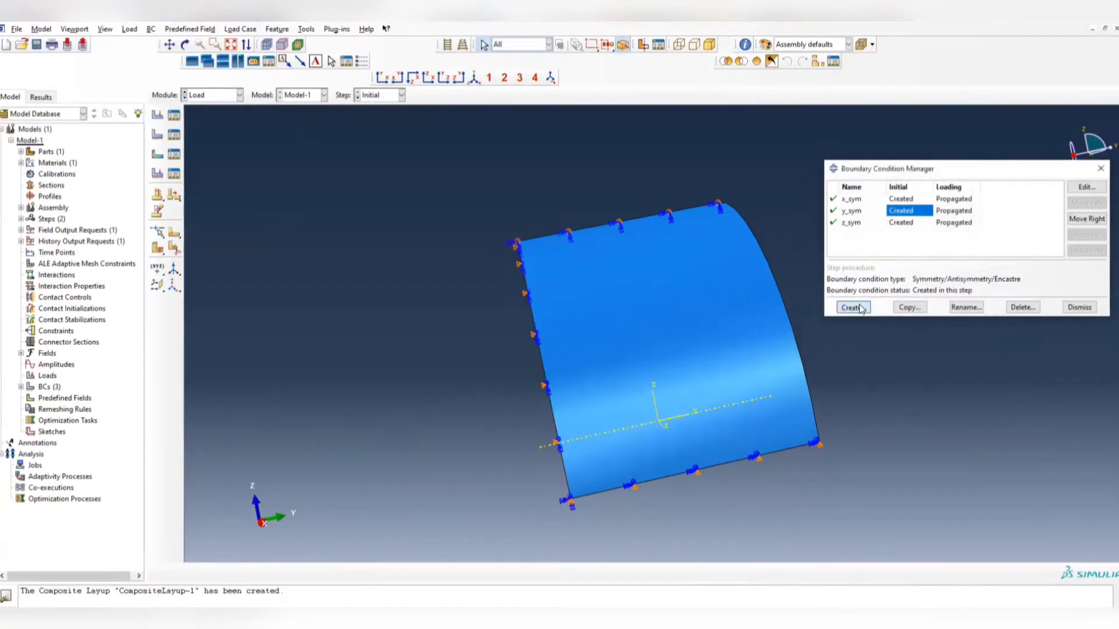
type("constrain")
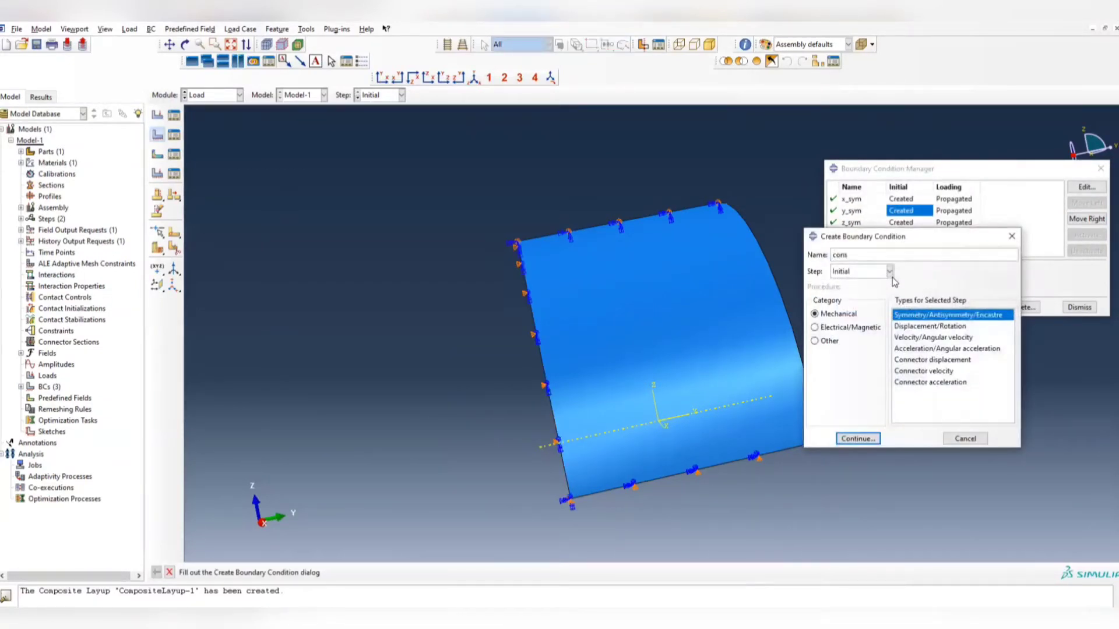
left_click(936, 328)
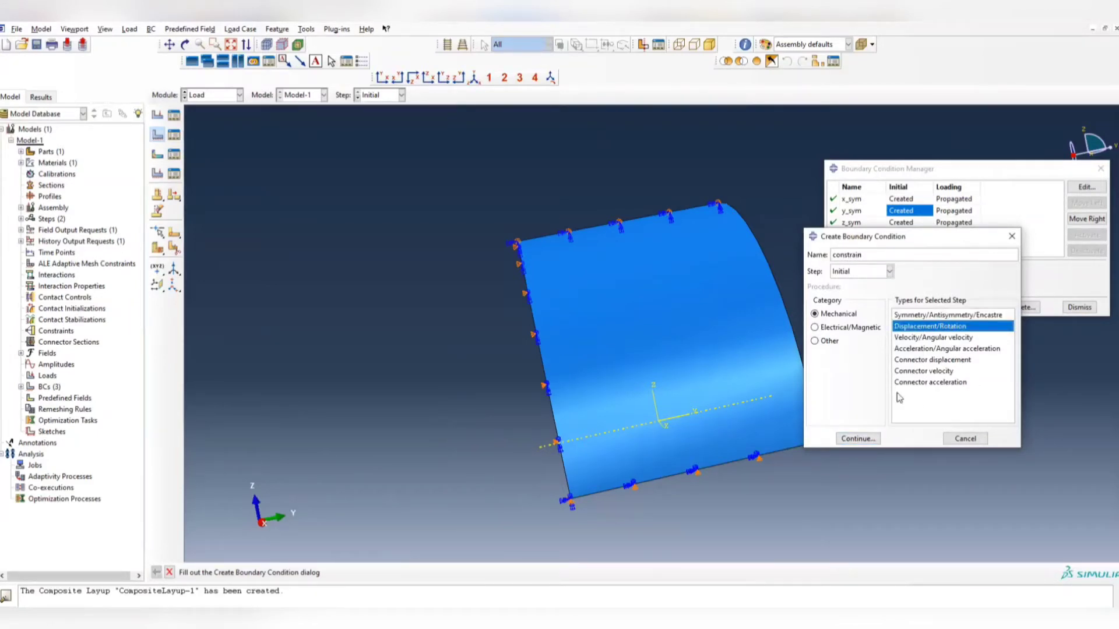
left_click(858, 438)
left_click(787, 318)
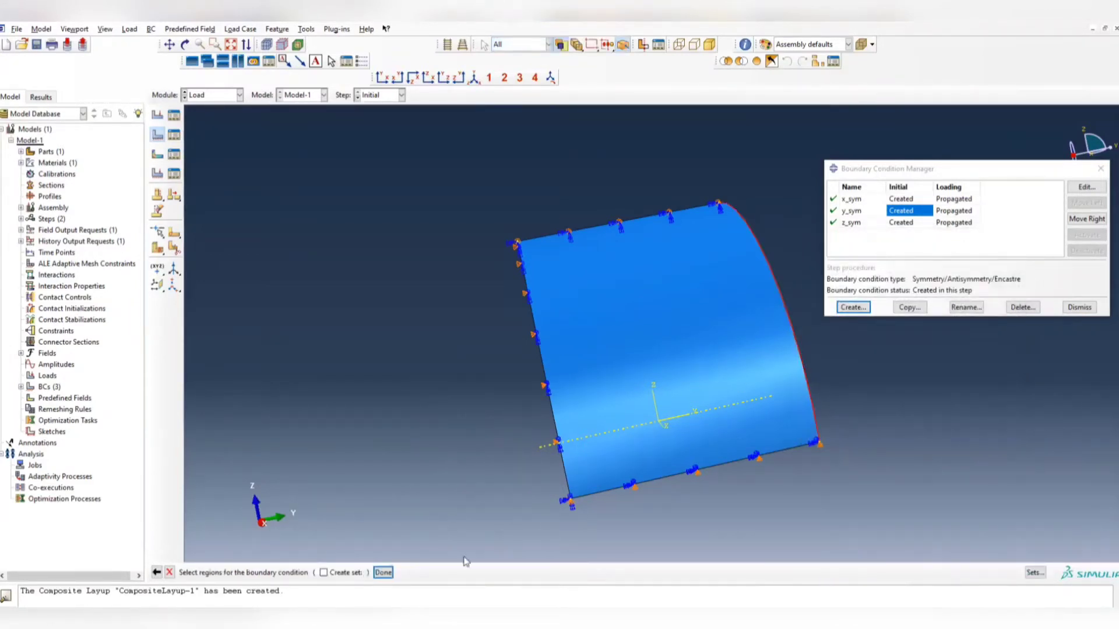
left_click(383, 572)
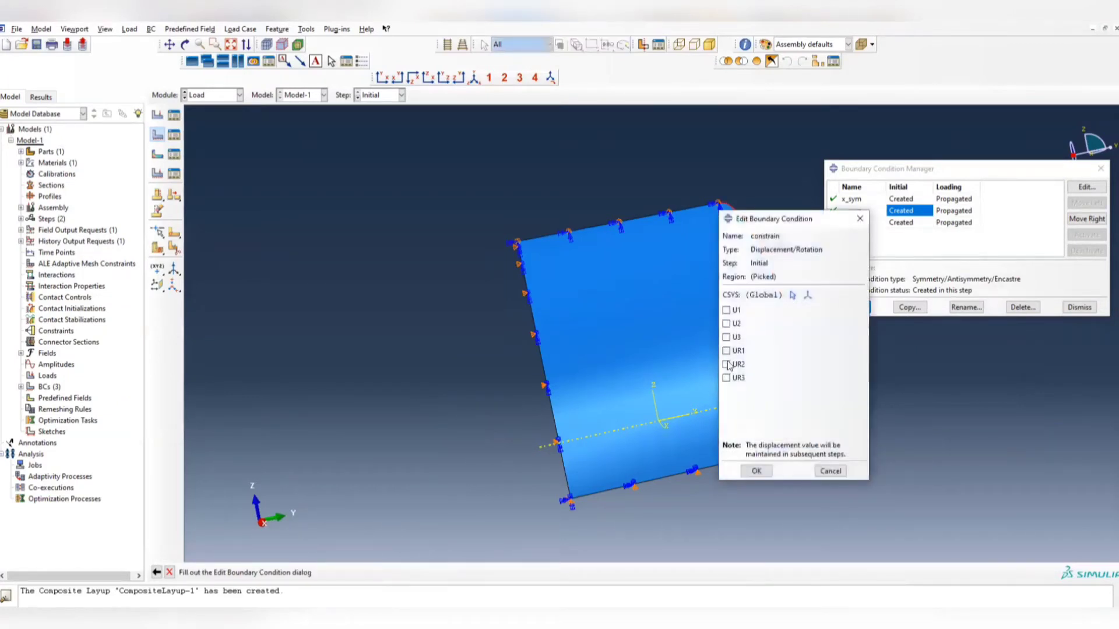
left_click(728, 351)
left_click(727, 378)
left_click(756, 471)
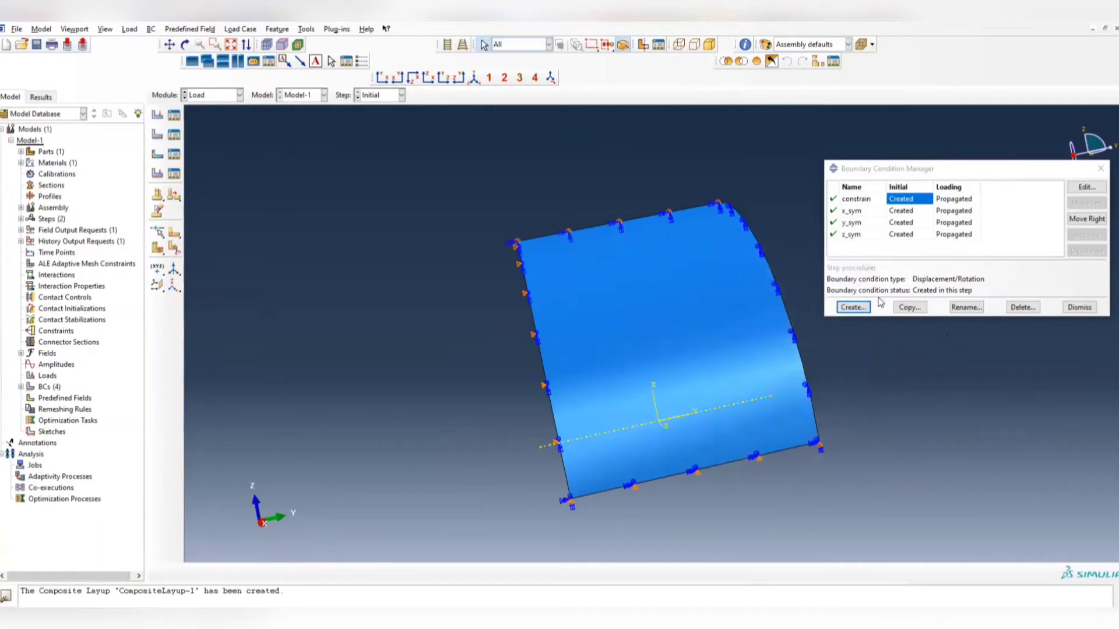
Step: Create a boundary condition named pin in the Initial step, setting the shell's upper corner on the y_sym edge to PINNED, and close the manager
left_click(852, 307)
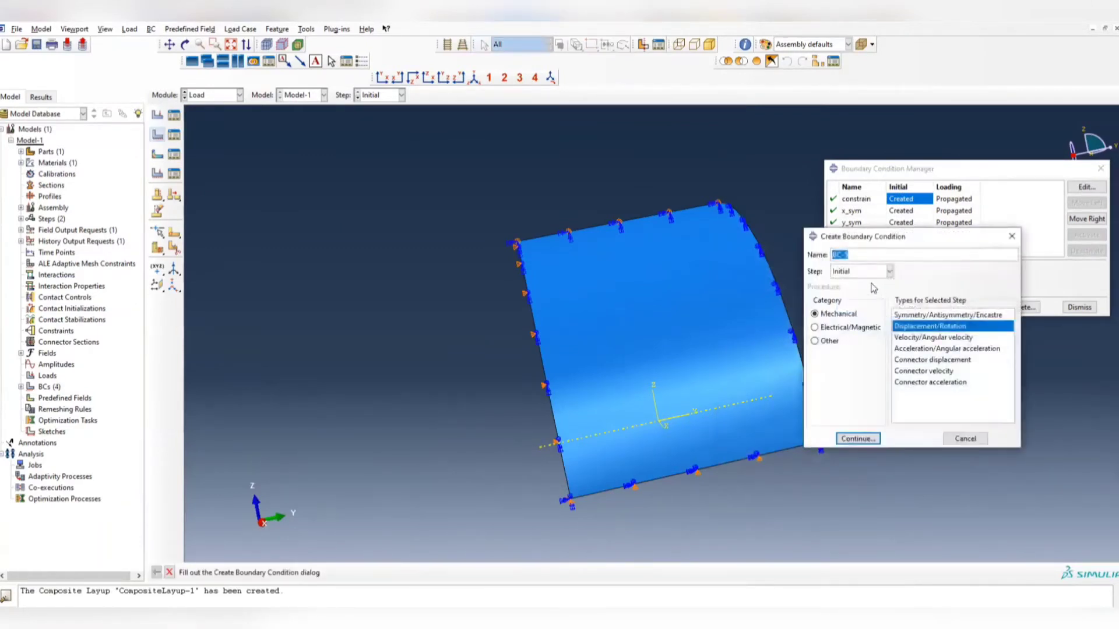
key("Escape")
left_click_drag(635, 283, 540, 248, "ctrl+alt")
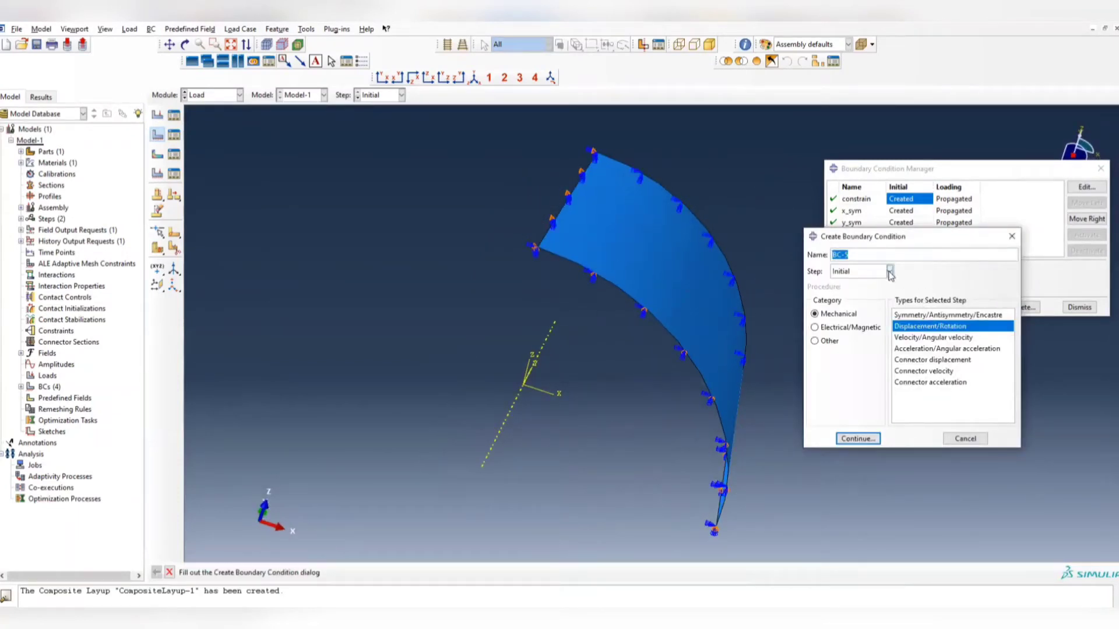
type("pin")
left_click(978, 315)
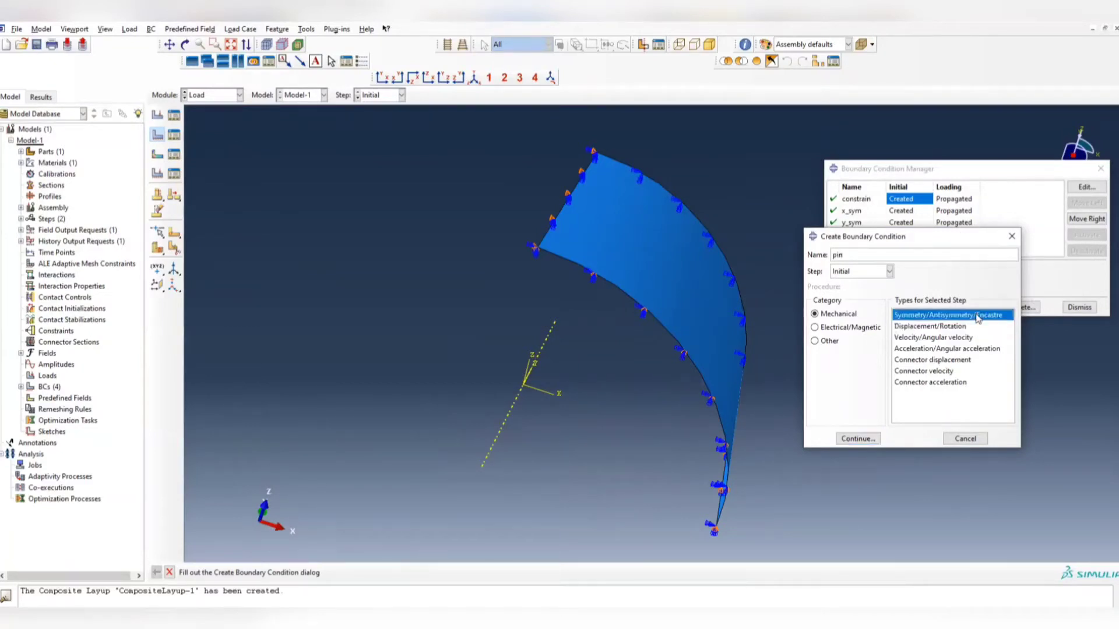
left_click(846, 437)
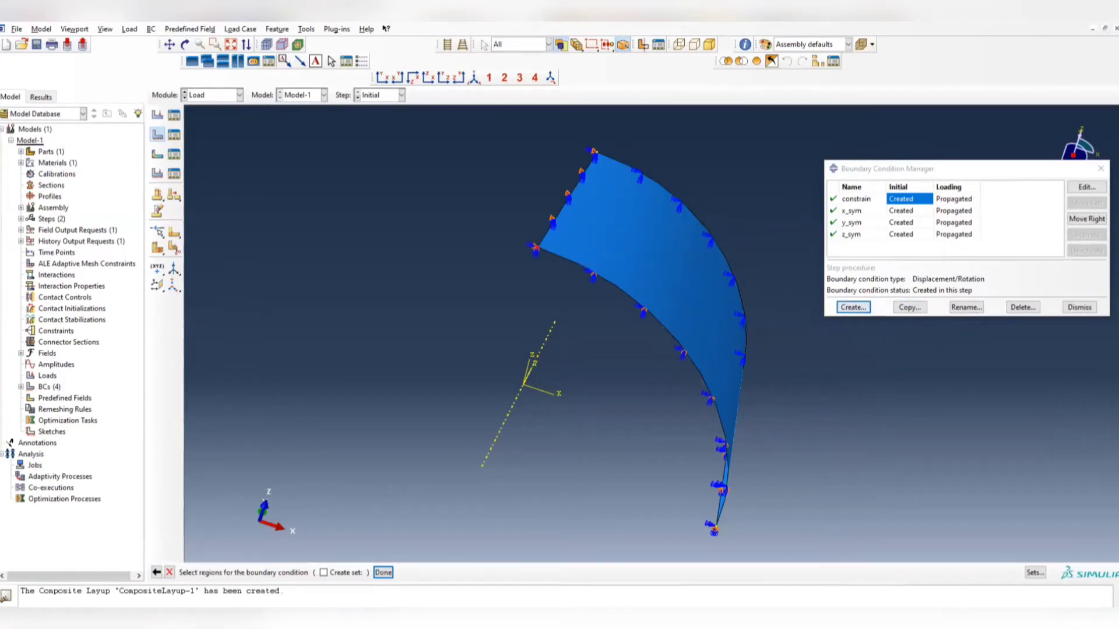
left_click(383, 573)
left_click(839, 362)
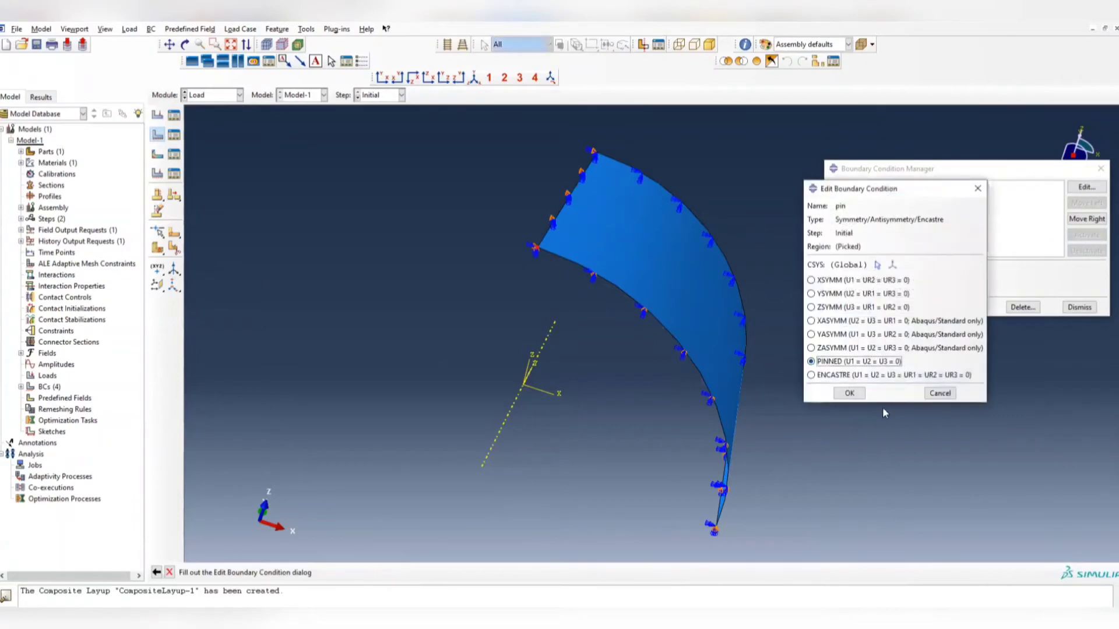
left_click(850, 393)
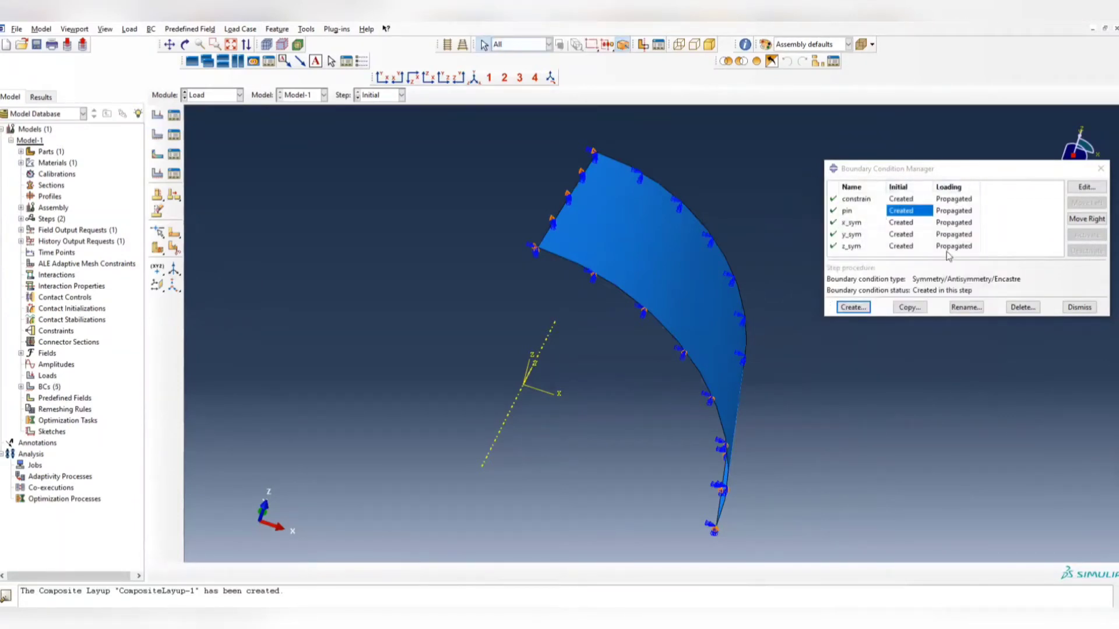
left_click(1101, 168)
Step: Start a mechanical Pressure load named inner_pressure in the Loading step from the load manager
left_click_drag(729, 355, 512, 344, "ctrl+alt")
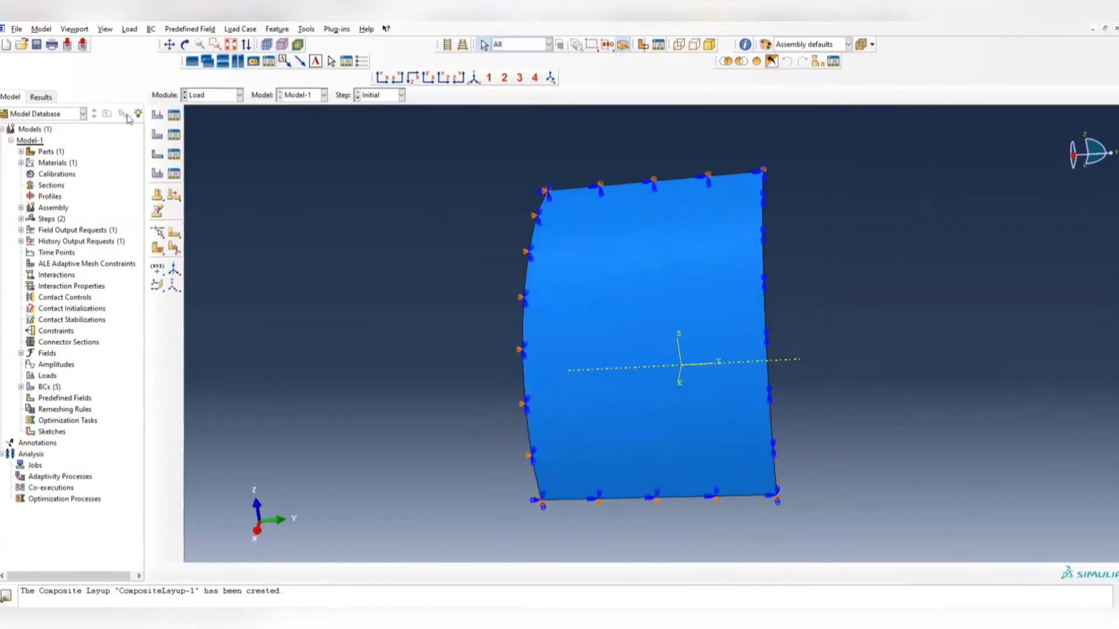
left_click(173, 115)
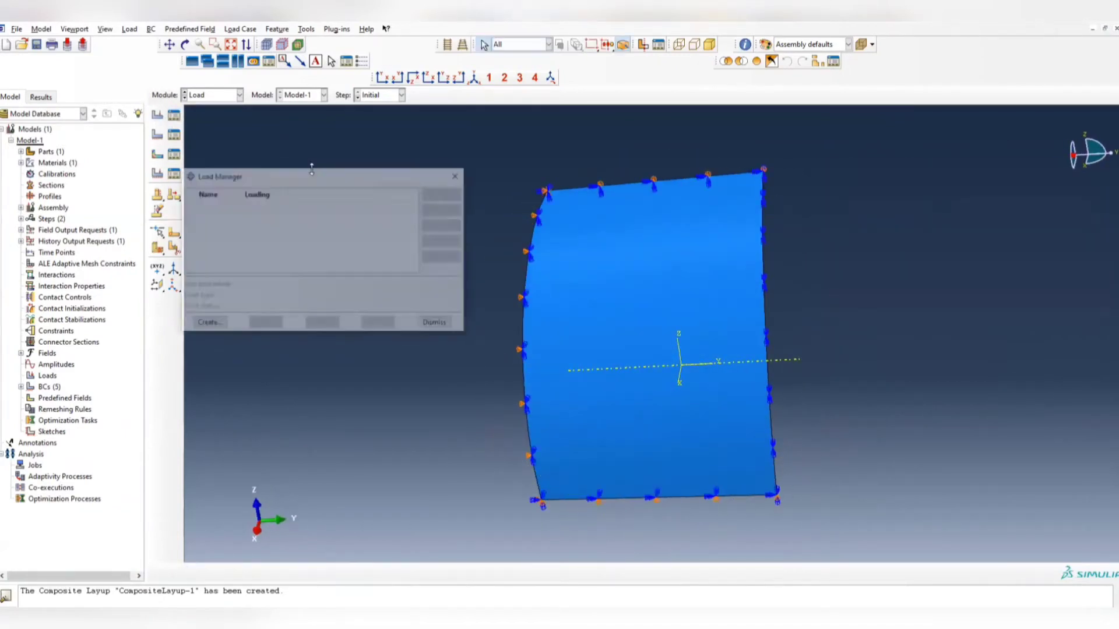
left_click(207, 324)
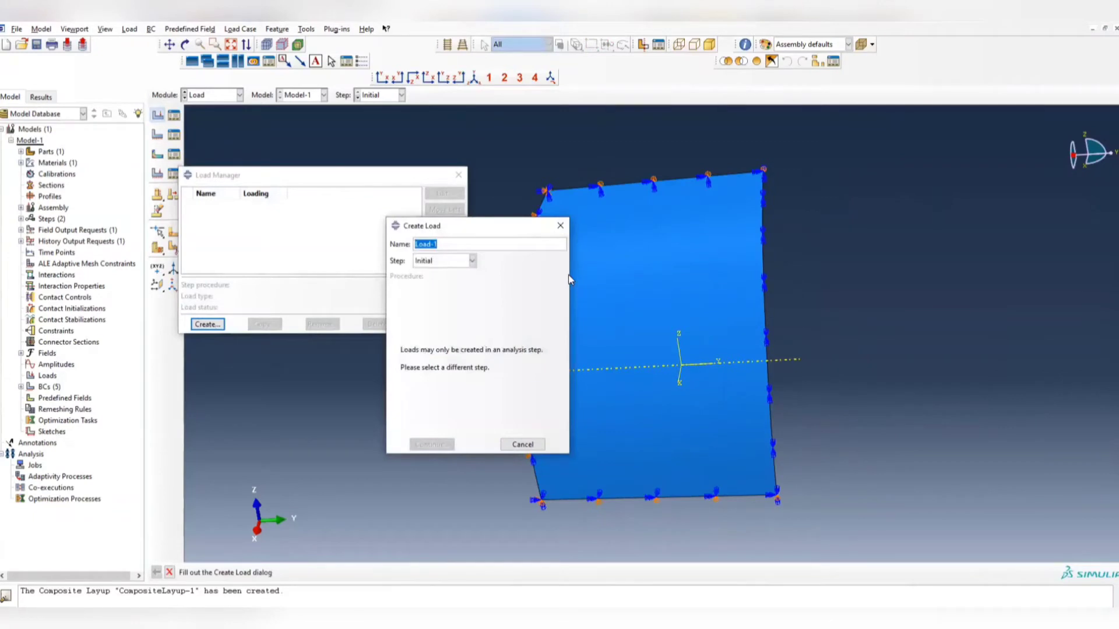
type("inner_pressure")
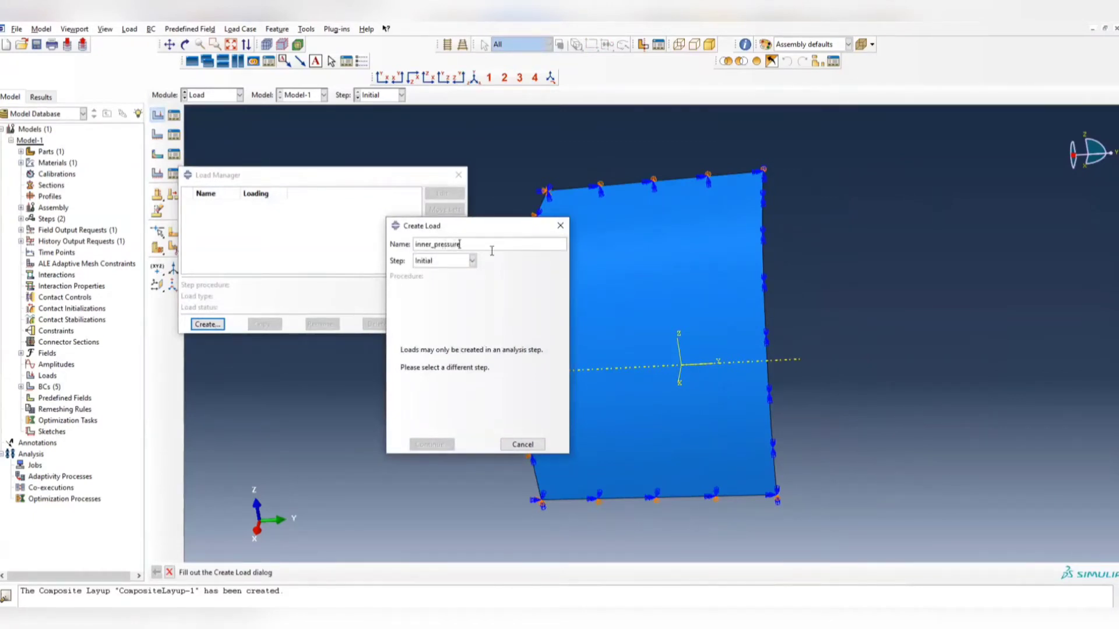
left_click(472, 261)
left_click(457, 285)
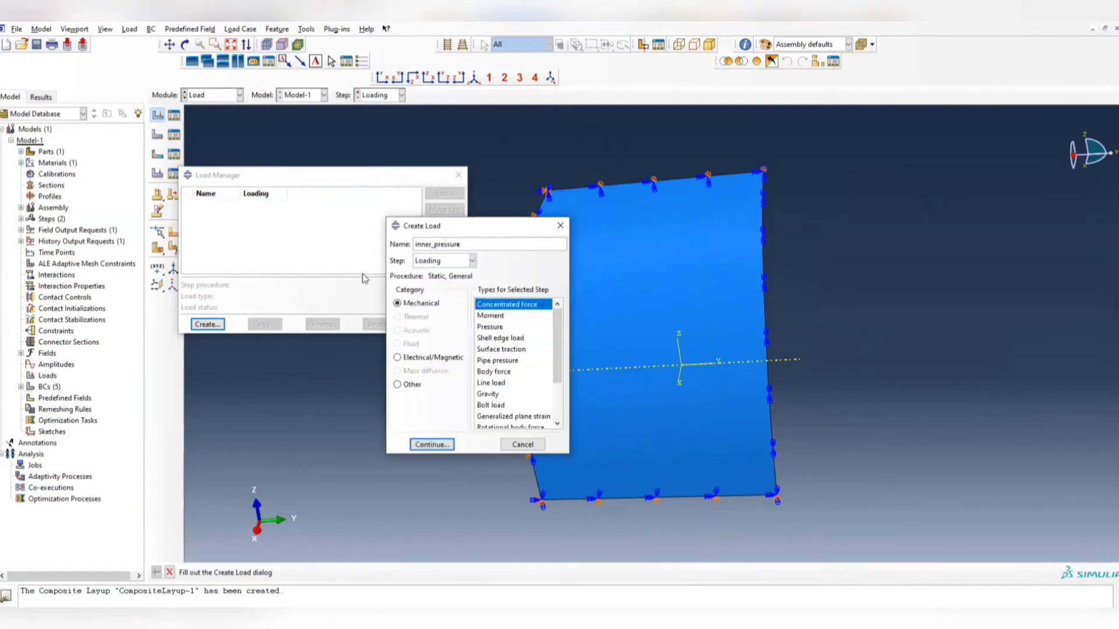
left_click(495, 326)
left_click(440, 445)
Step: Assign the curved shell face as the inner_pressure surface, choosing the Purple side so the load acts on the inside
left_click_drag(578, 383, 714, 326, "ctrl+alt")
left_click(714, 326)
middle_click(841, 424)
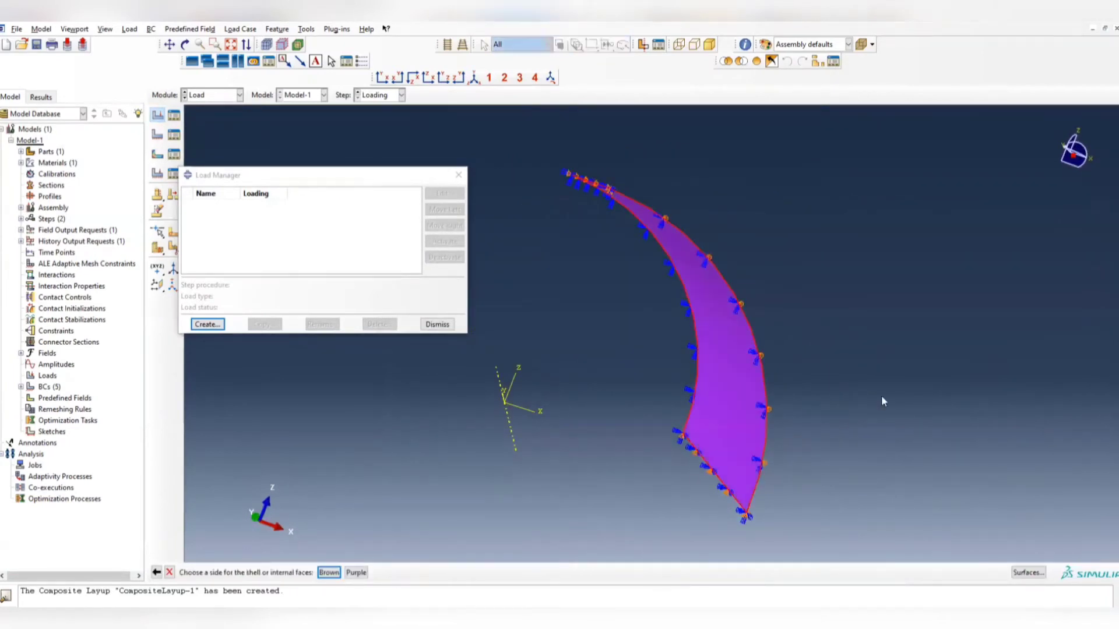
mouse_move(779, 342)
left_mouse_down("ctrl+alt")
mouse_move(758, 355)
mouse_move(787, 338)
left_mouse_up("ctrl+alt")
left_click(356, 572)
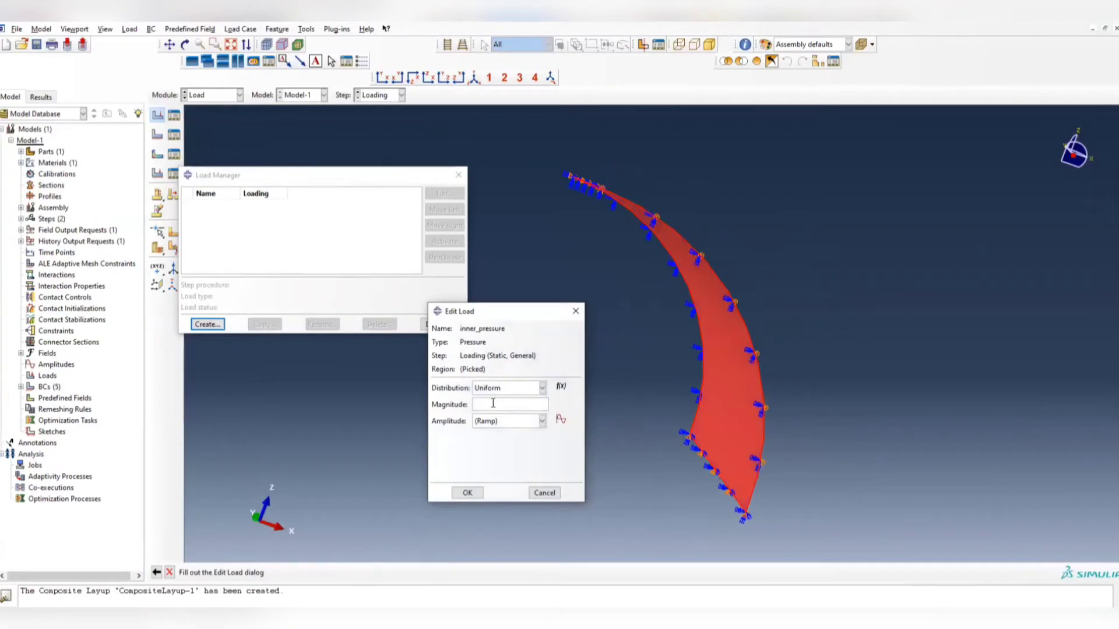
Step: Check the load values on the Problem Statement slide, return to Abaqus, and complete the uniform inner_pressure load with its magnitude
key("alt+Tab")
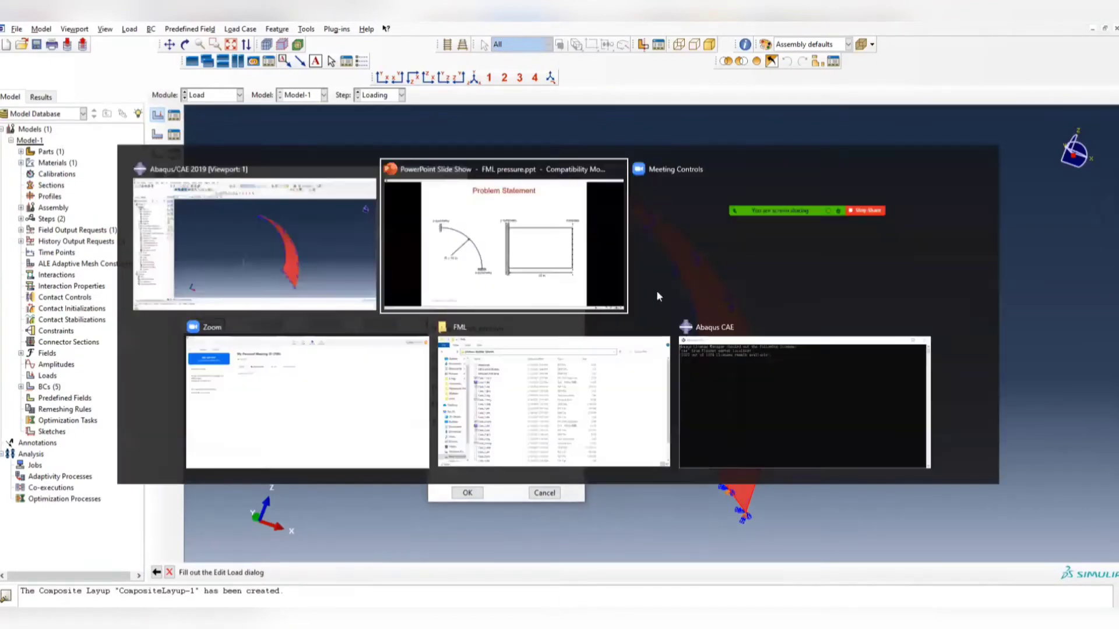
left_click(640, 370)
left_click(639, 370)
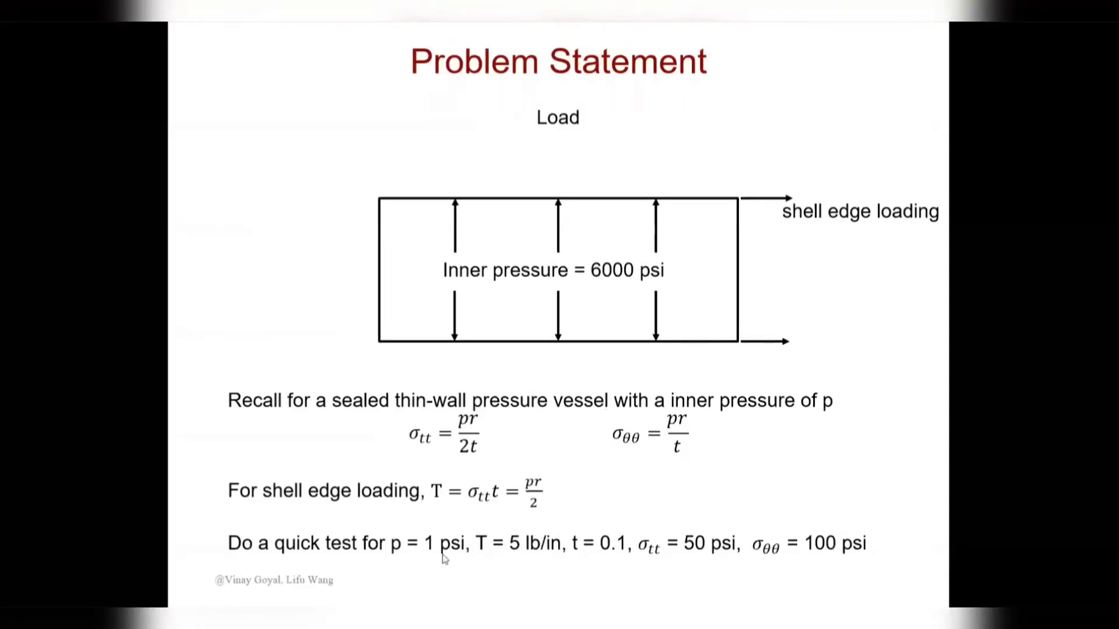
key("alt+Tab")
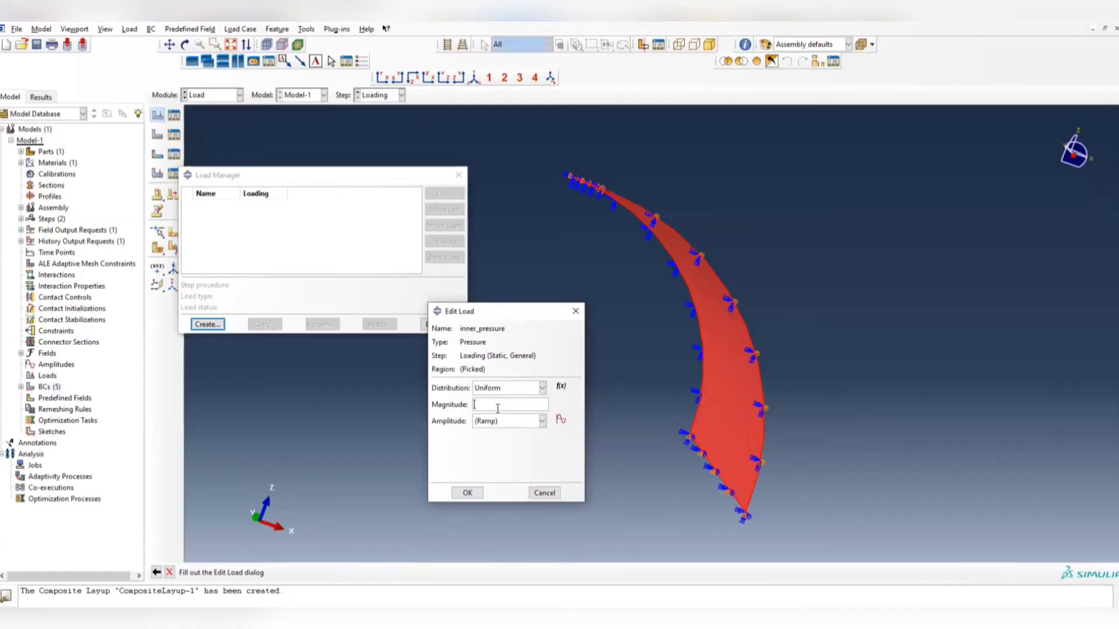
left_click(467, 493)
Step: Start a mechanical Shell edge load named longitudinal_stress in the Loading step, applied to the shell's curved edge at the positive Y end
left_click_drag(839, 395, 594, 382, "ctrl+alt")
left_click_drag(804, 294, 582, 298, "ctrl+alt")
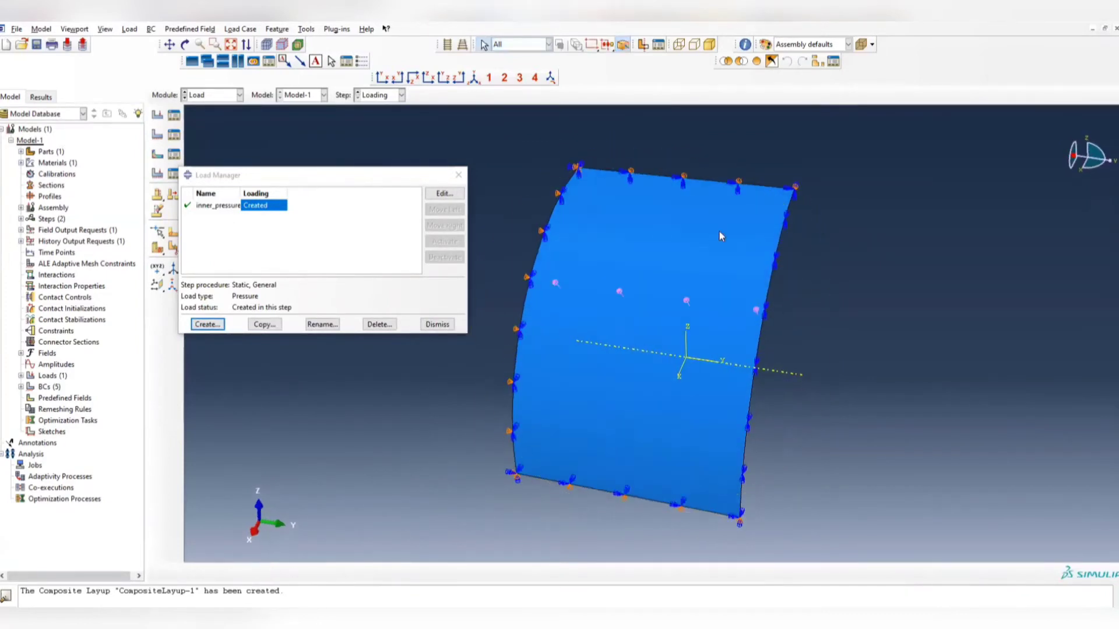
left_click(207, 324)
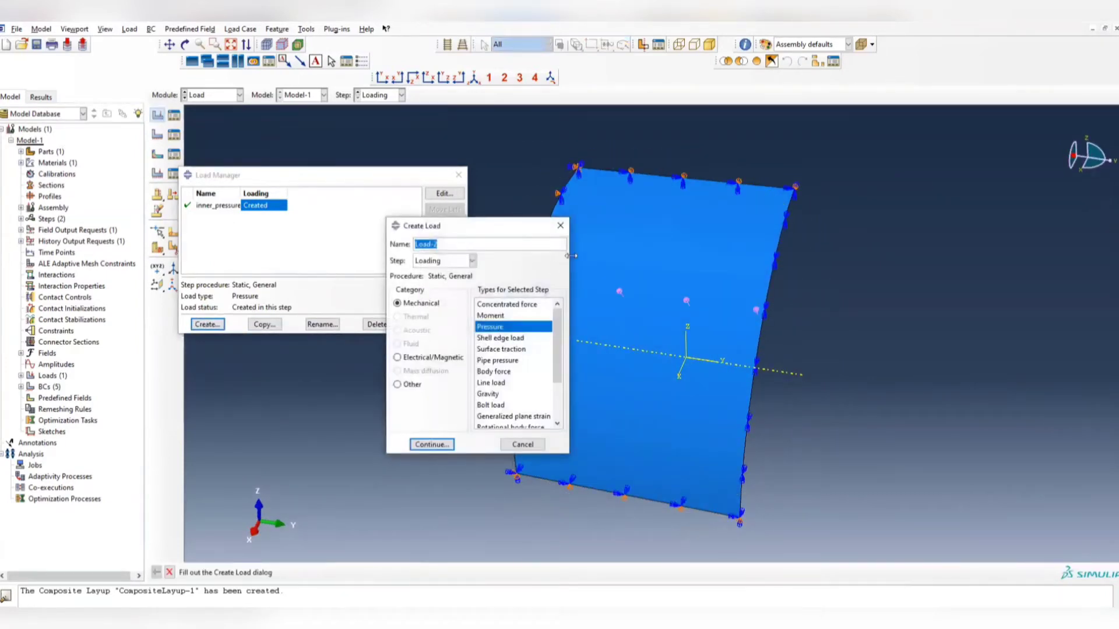
type("longitudinal_stress")
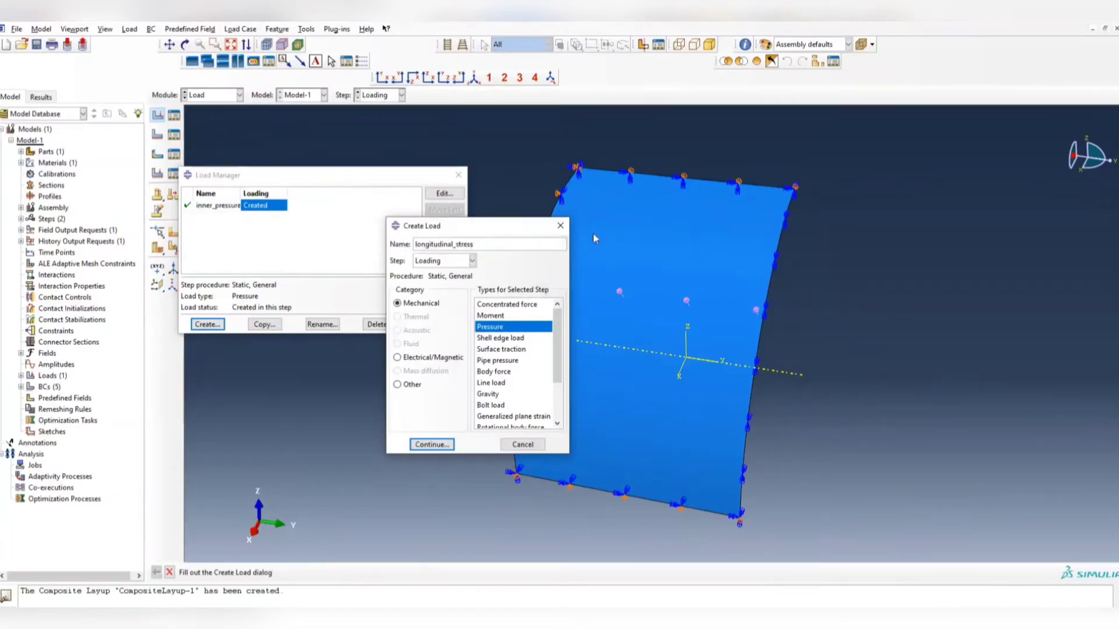
left_click(499, 338)
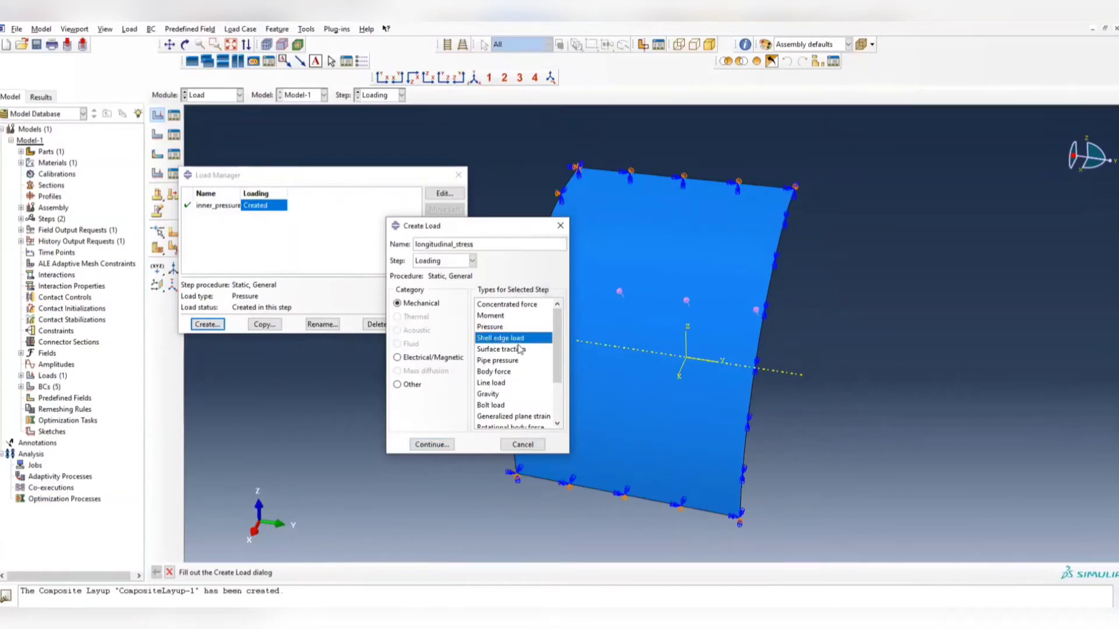
left_click(432, 445)
left_click(768, 301)
left_click(415, 573)
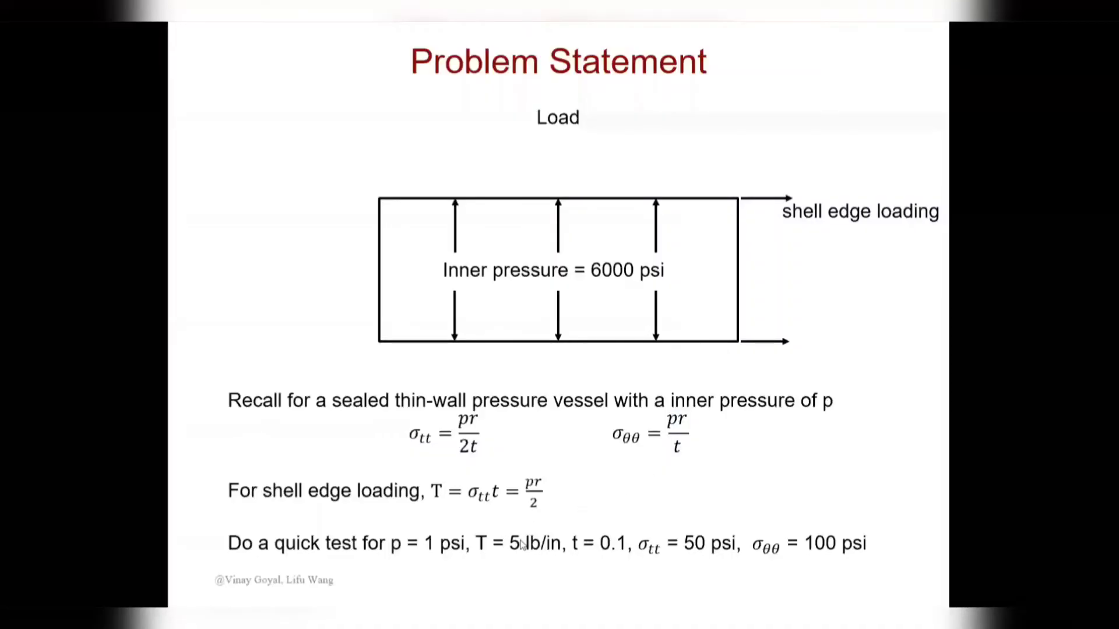
Step: Return to Abaqus from the slide, complete the uniform normal longitudinal_stress load with its magnitude and per-unit-length basis, and close the load manager
key("alt+Tab")
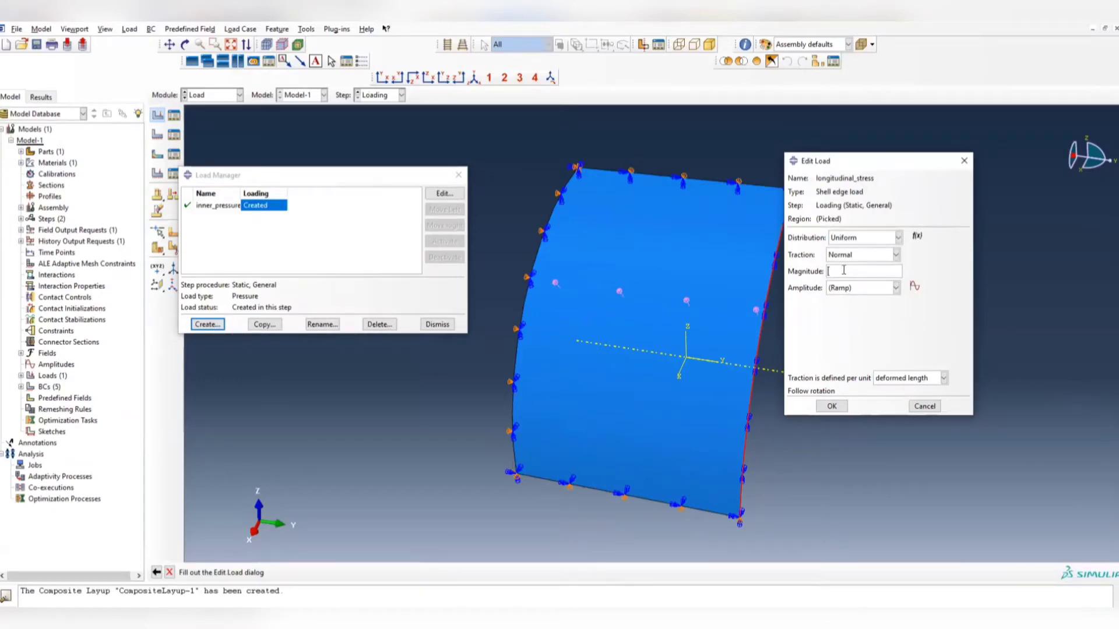
left_click(909, 378)
left_click(906, 404)
left_click(837, 407)
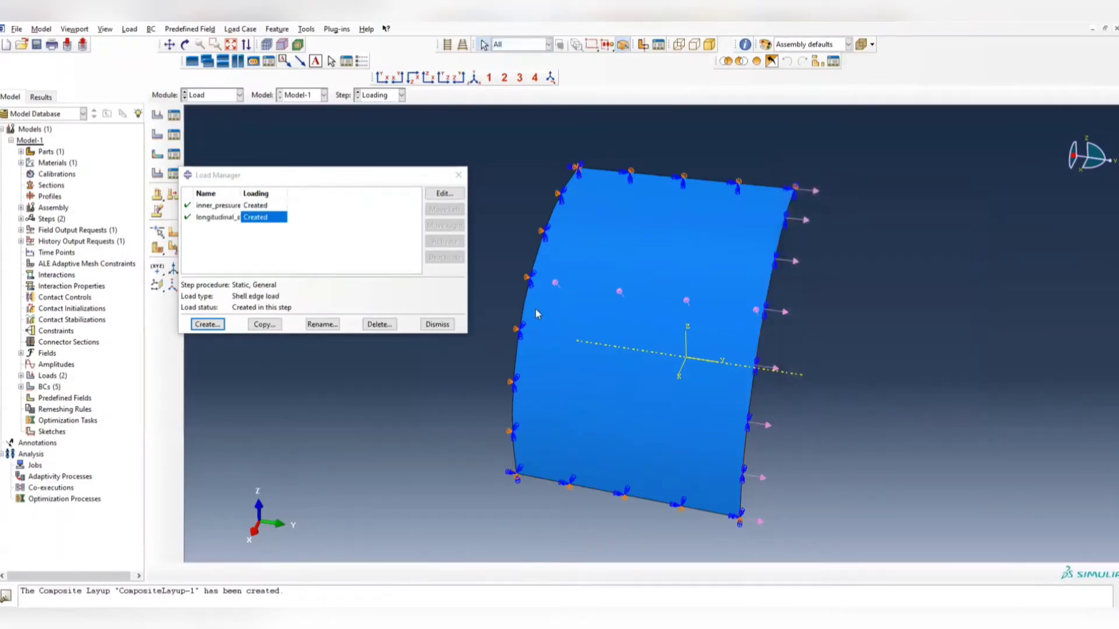
left_click_drag(832, 371, 833, 282, "ctrl+alt")
left_click_drag(682, 300, 904, 334, "ctrl+alt")
left_click_drag(715, 295, 739, 314, "ctrl+alt")
left_click_drag(804, 289, 680, 309, "ctrl+alt")
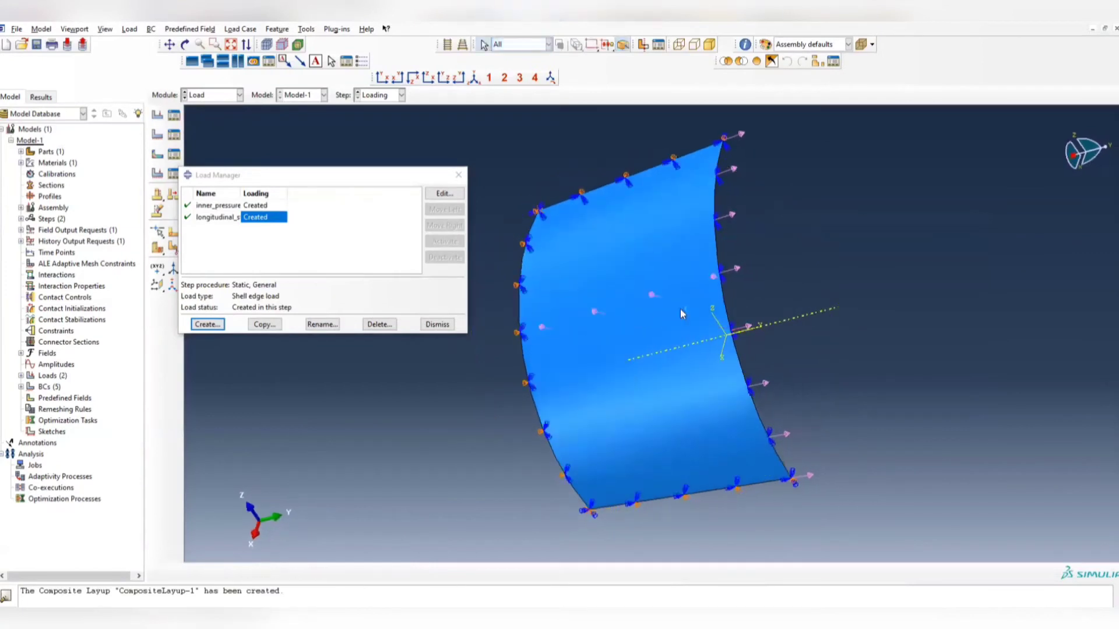
left_click(459, 175)
Step: Switch to the Mesh module and assign Standard, linear quad shell elements with reduced integration disabled
left_click(213, 95)
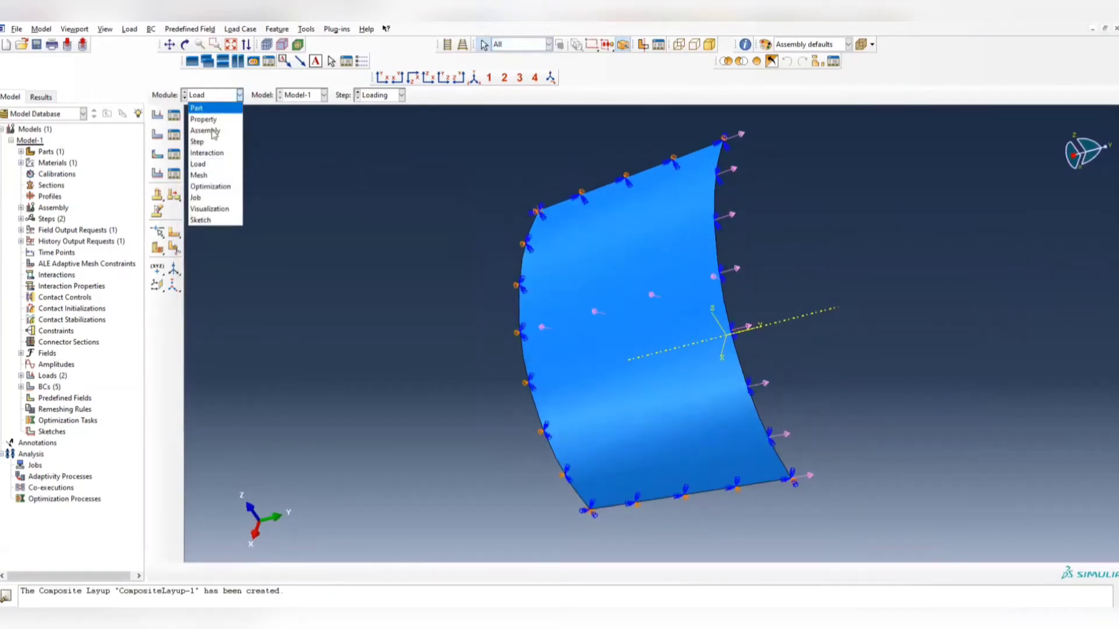
left_click(211, 175)
mouse_move(834, 399)
left_mouse_down("ctrl+alt")
mouse_move(784, 430)
mouse_move(828, 407)
left_mouse_up("ctrl+alt")
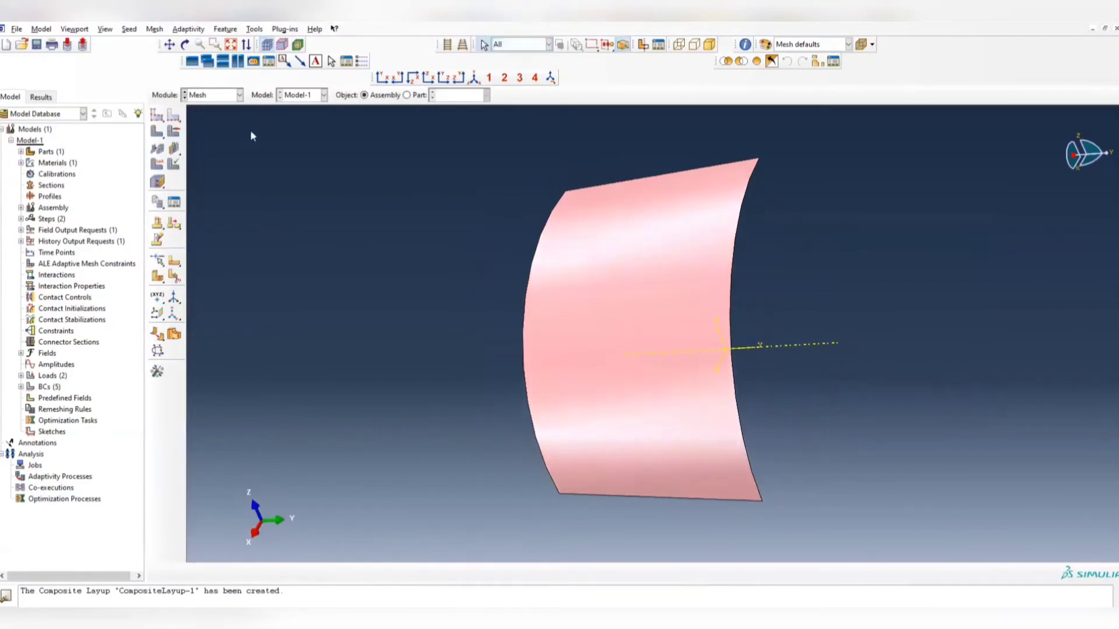
left_click(154, 29)
left_click(179, 65)
left_click_drag(737, 157, 871, 158)
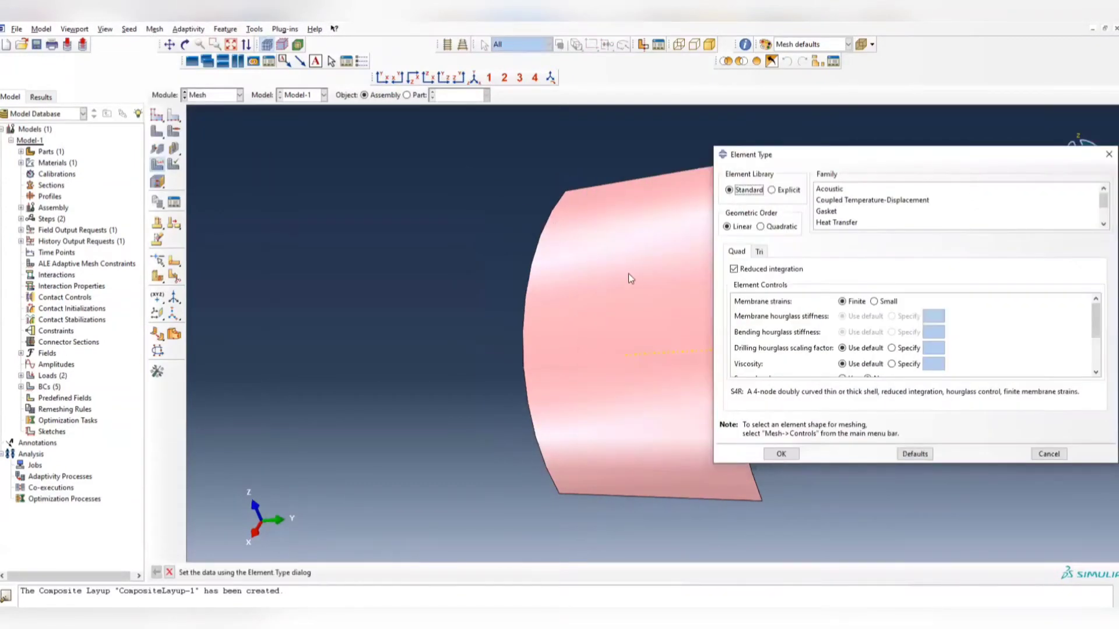
left_click(522, 184)
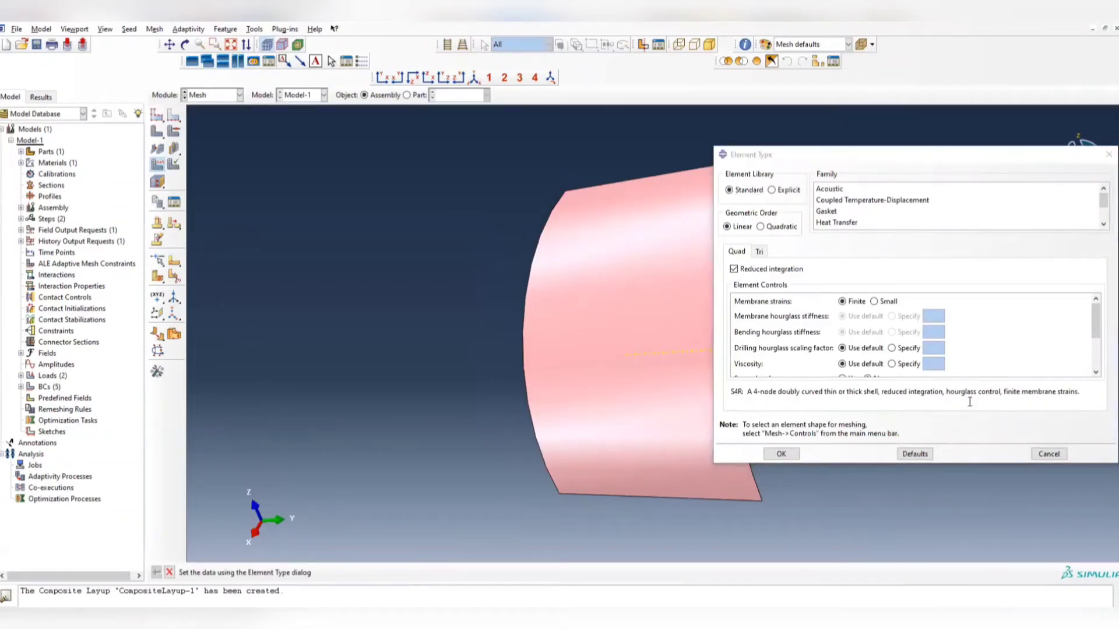
left_click(734, 270)
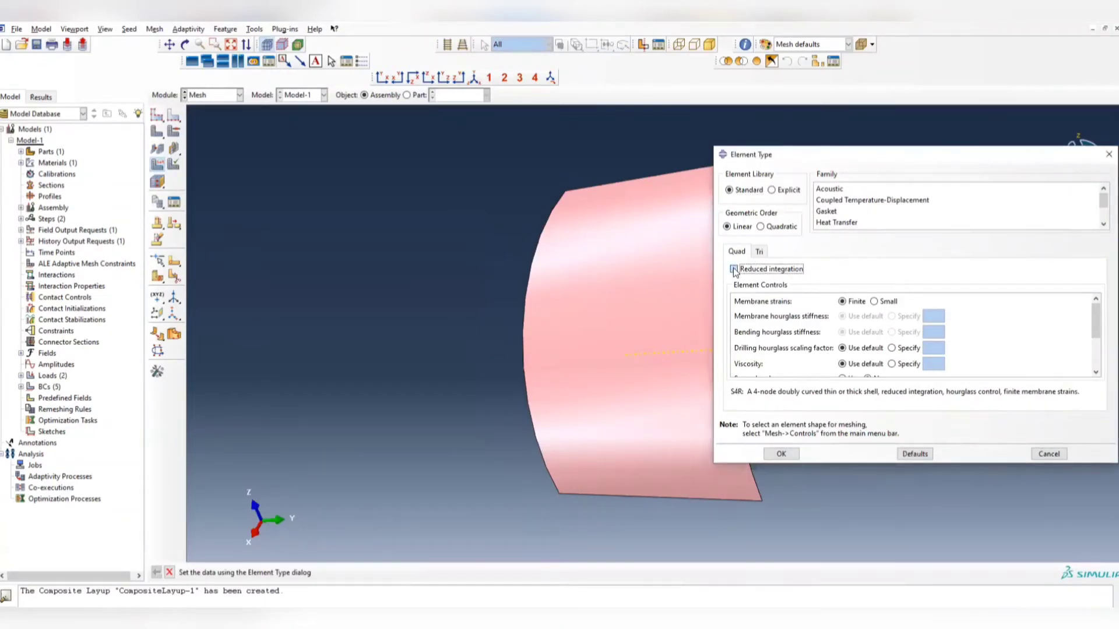
left_click(781, 453)
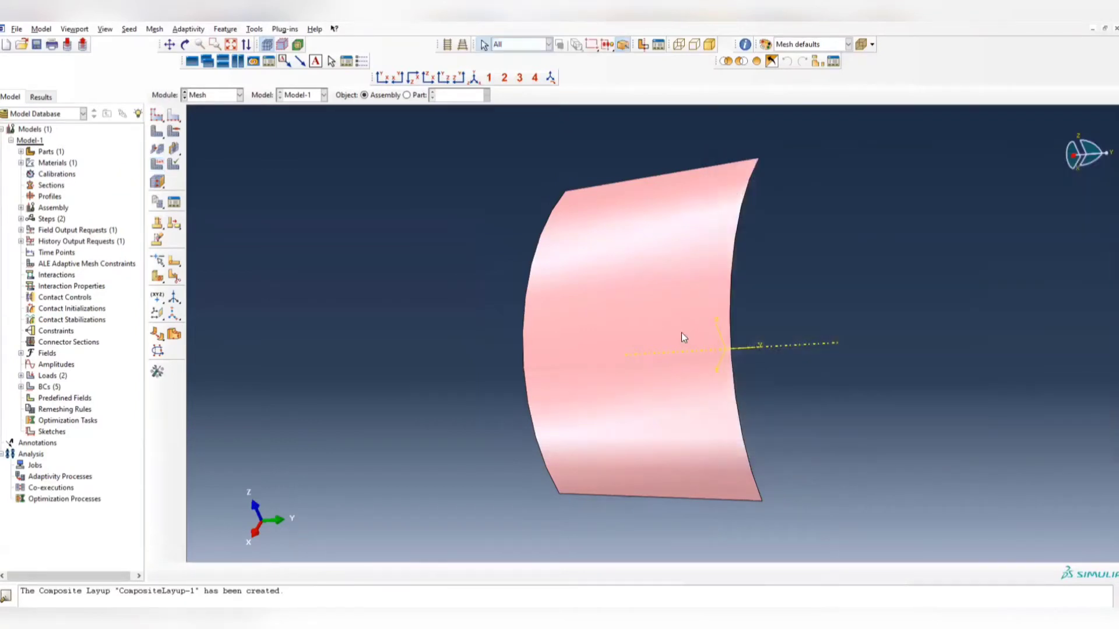
Step: Set the shell's mesh controls to the Structured technique with Quad-dominated element shape
left_click(154, 29)
left_click(170, 41)
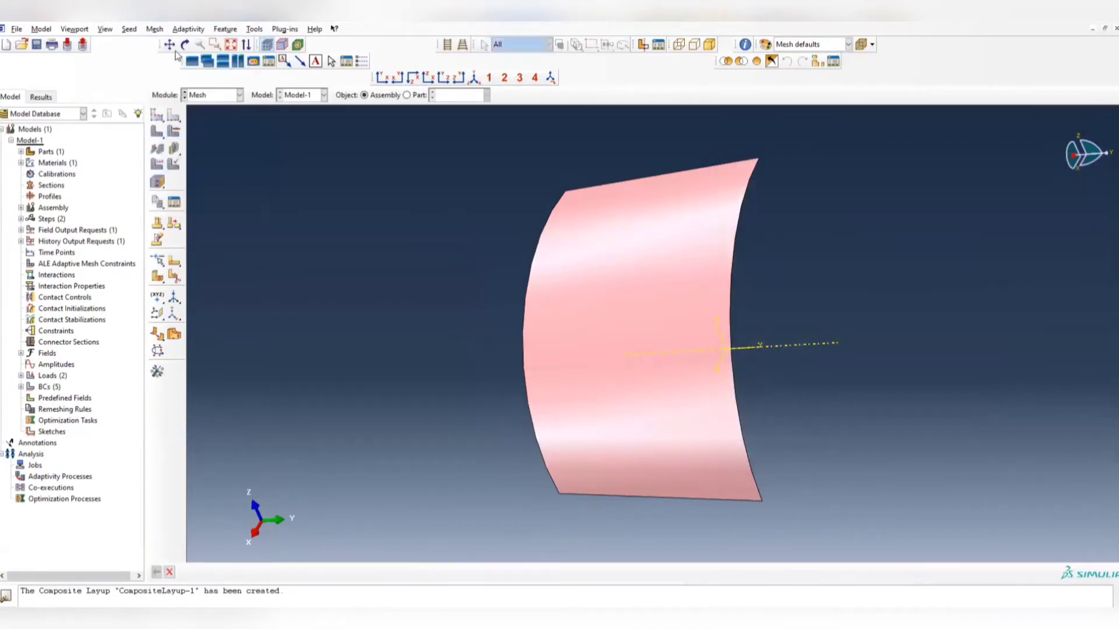
left_click(812, 527)
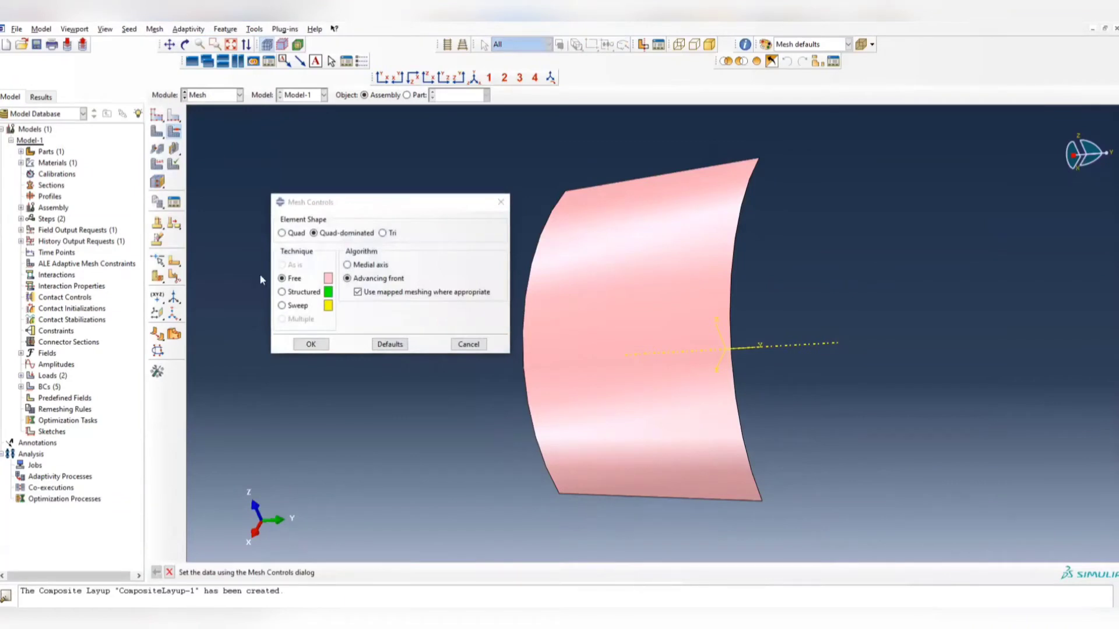
left_click(284, 293)
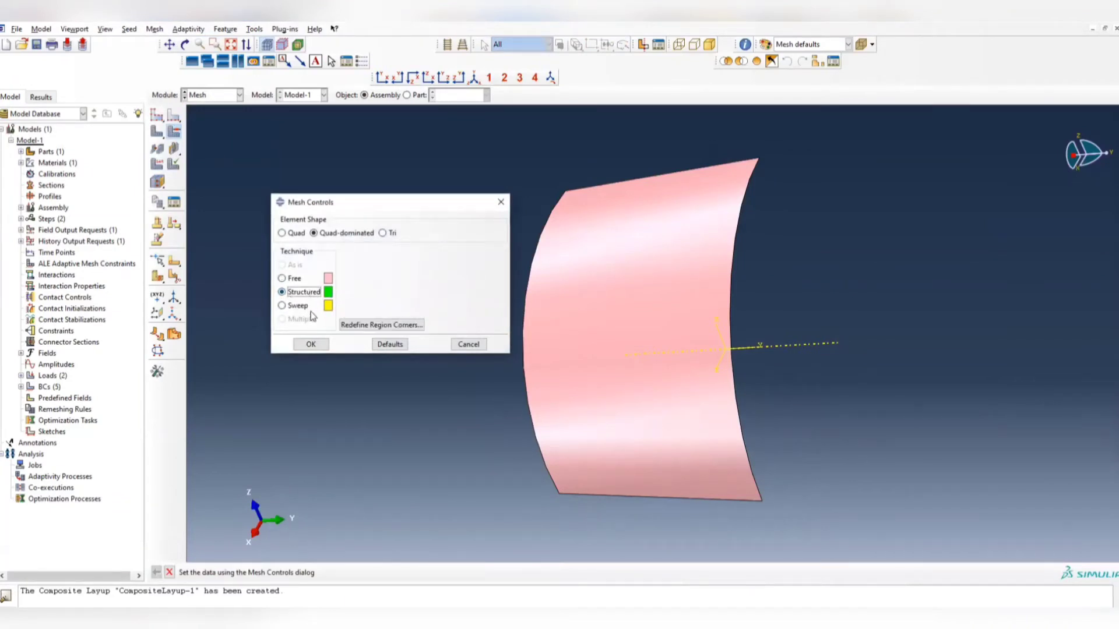
left_click(311, 344)
left_click_drag(603, 311, 641, 327, "ctrl+alt")
Step: Seed the part instance with an approximate global size of 0.25 and mesh it
left_click(156, 116)
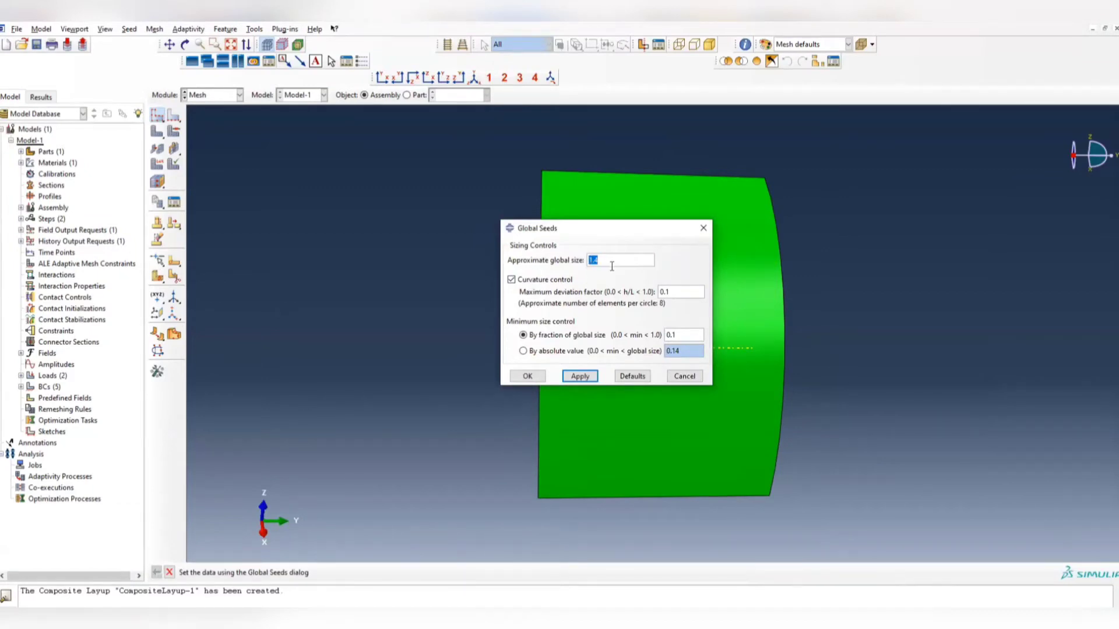
left_click(580, 376)
left_click(703, 228)
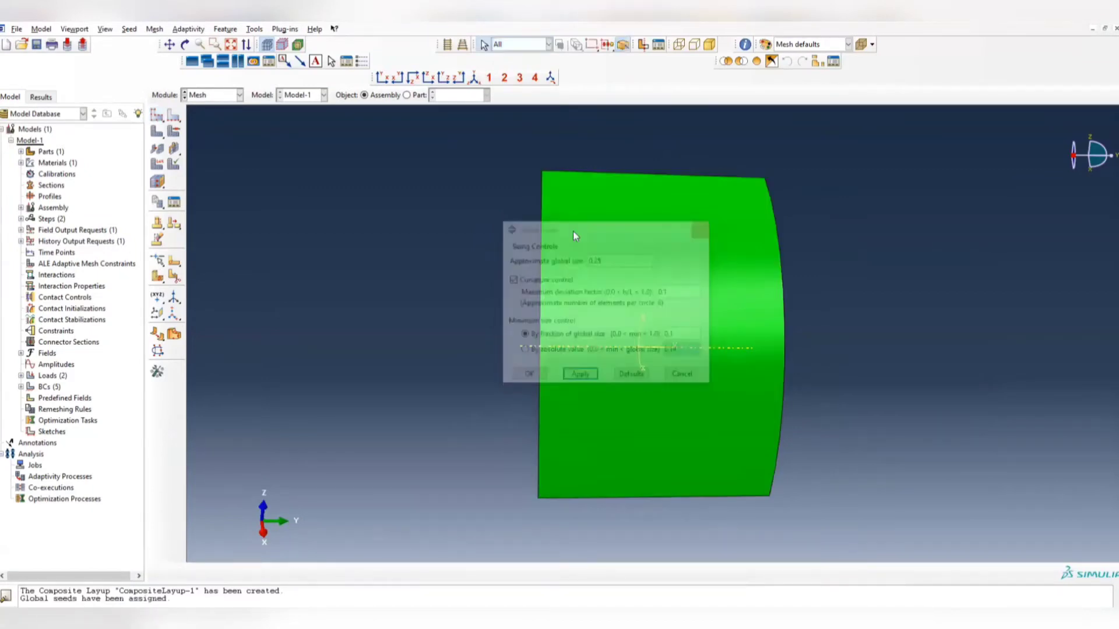
left_click(156, 131)
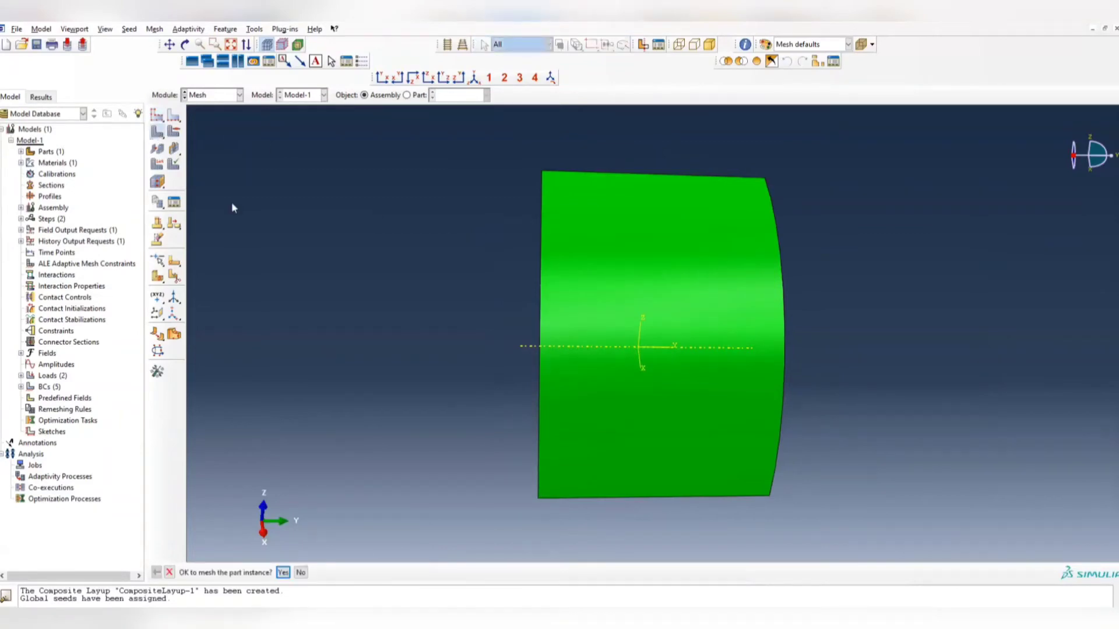
left_click(283, 572)
left_click_drag(700, 402, 695, 362, "ctrl+alt")
left_click_drag(618, 354, 670, 243, "ctrl+alt")
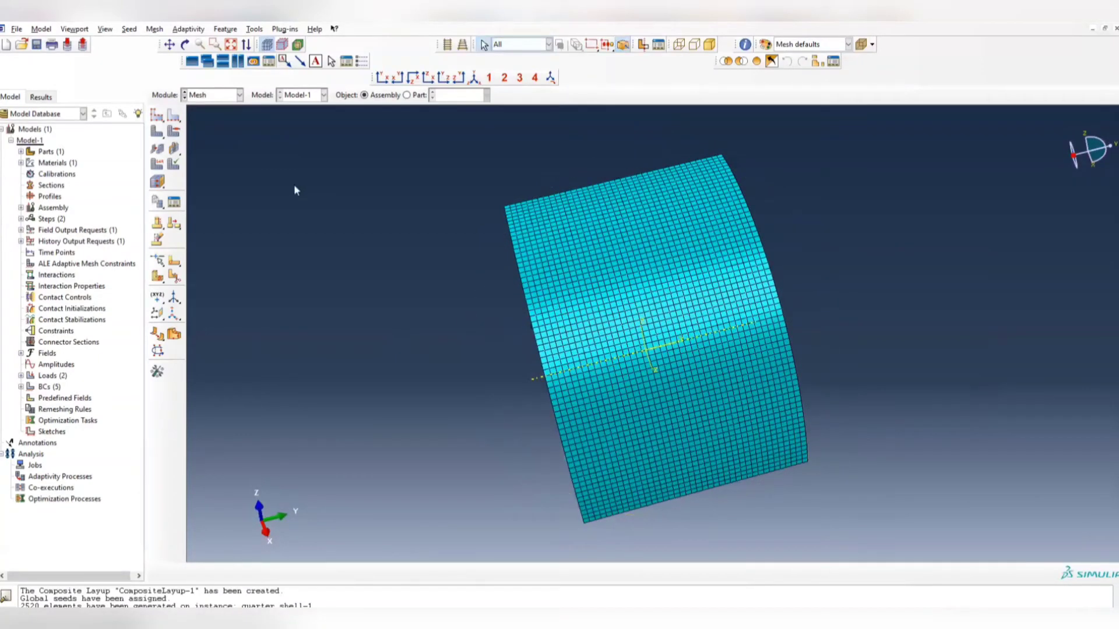
Step: Reseed the part instance with an approximate global size of 0.2 and regenerate the mesh
left_click(156, 114)
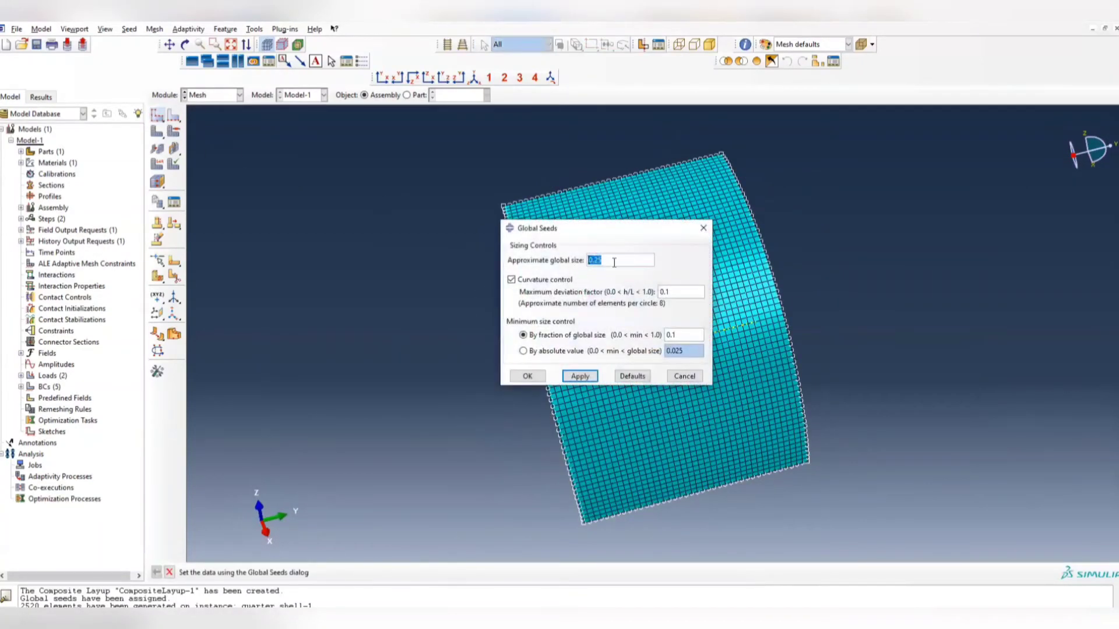
type("0.2")
left_click(527, 375)
left_click(63, 165)
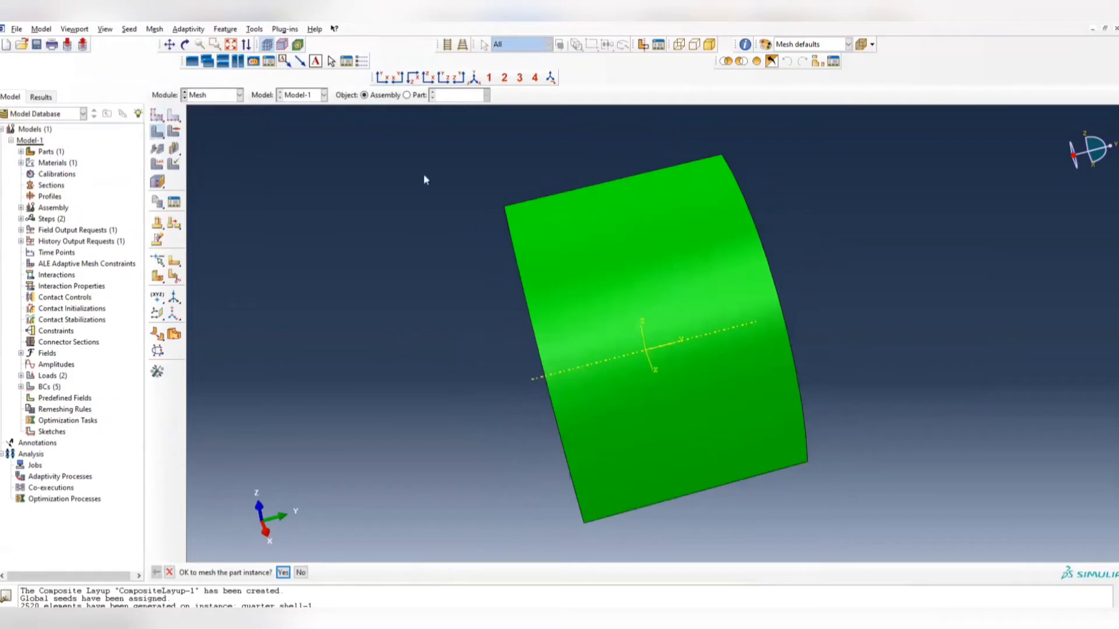
left_click(284, 572)
left_click_drag(703, 365, 434, 165, "ctrl+alt")
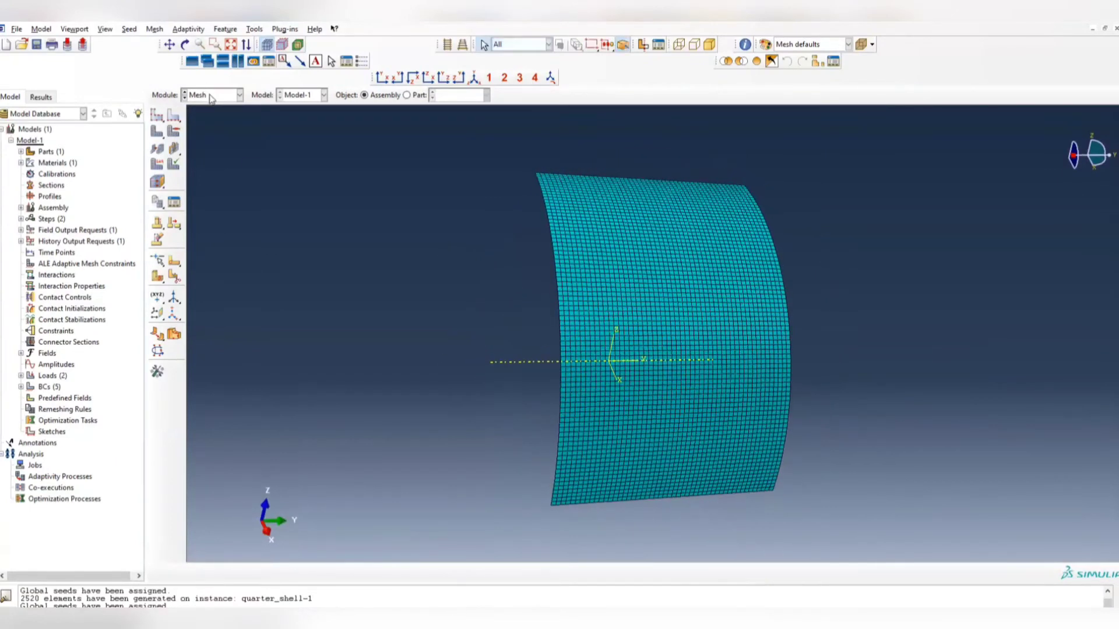
Step: In the Job module, create a full analysis job named Case_1 from Model-1 with default settings and submit it
left_click(211, 95)
left_click(219, 198)
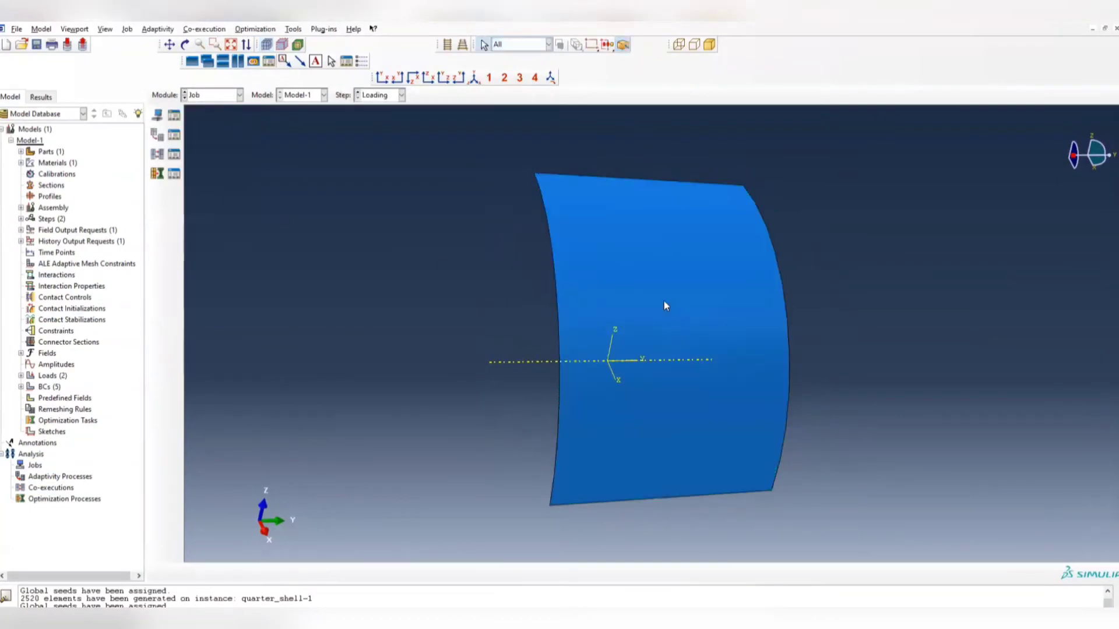
left_click(175, 115)
left_click(273, 359)
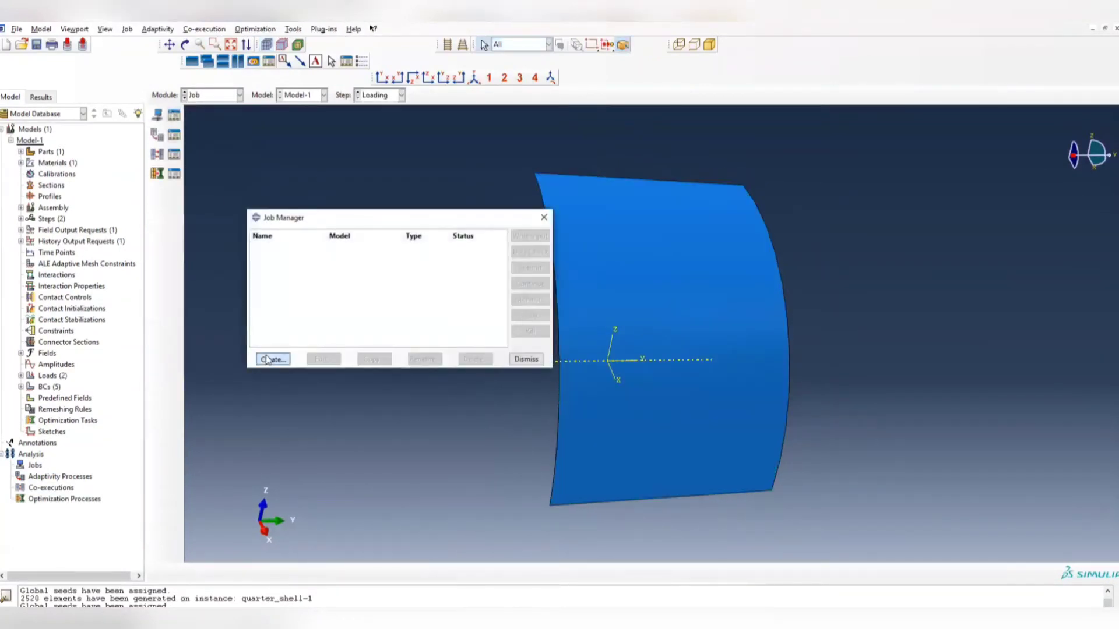
type("Cav")
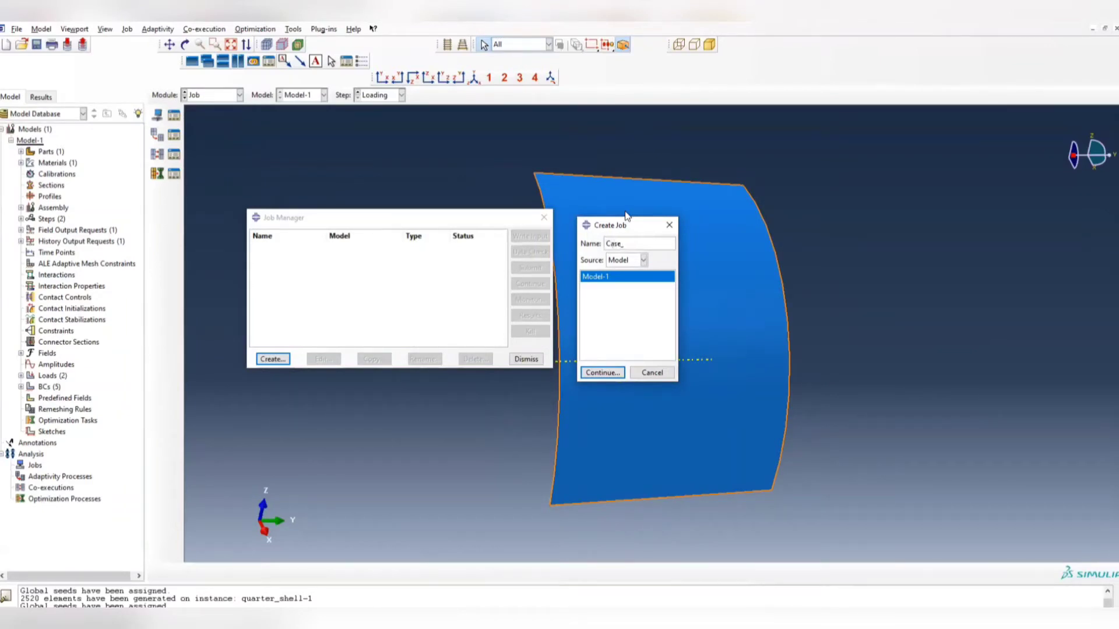
left_click(602, 372)
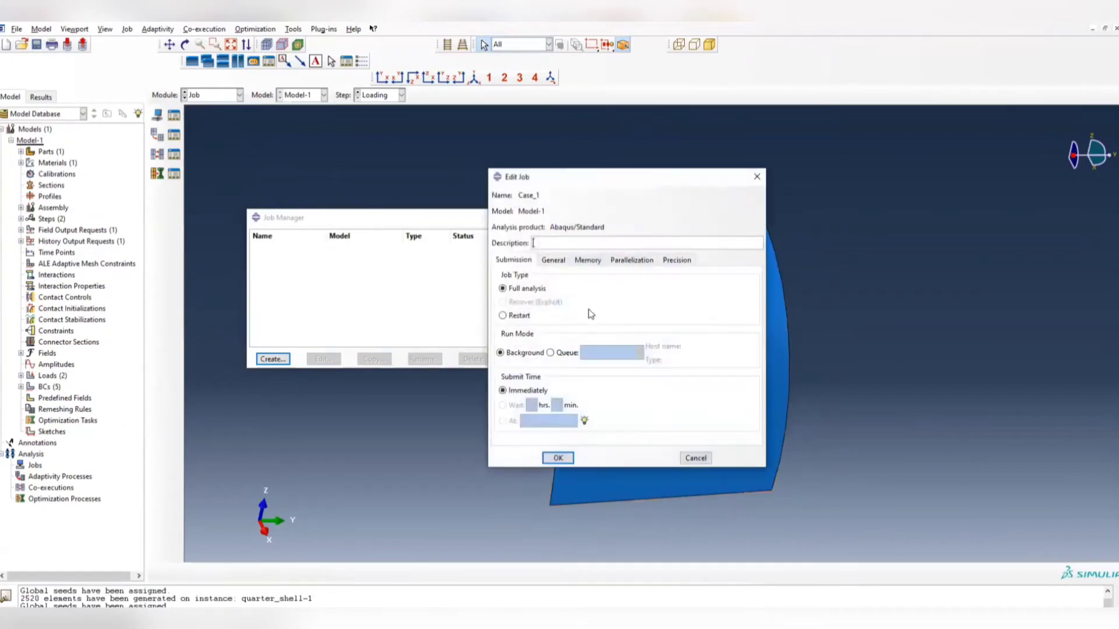
left_click(558, 458)
left_click(542, 271)
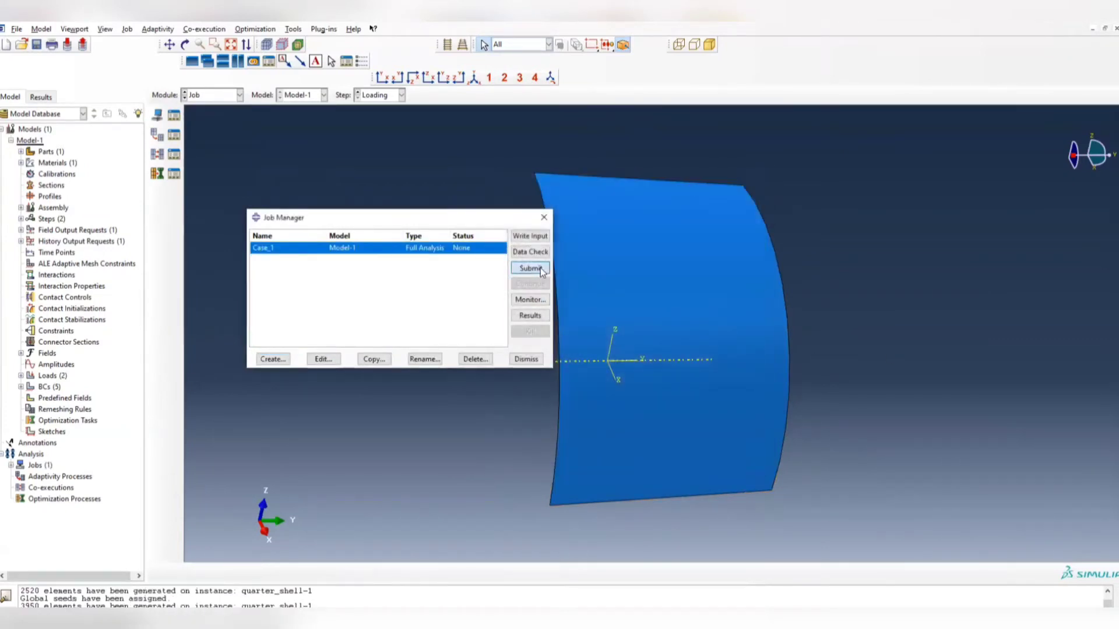
left_click(359, 230)
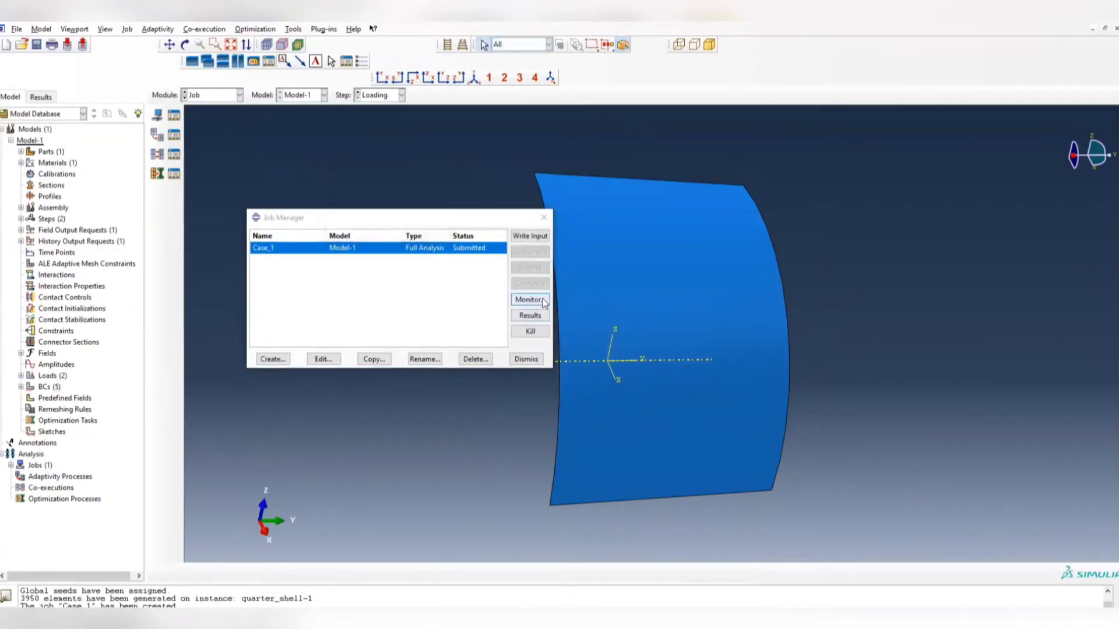
Step: Open the monitor for job Case_1 and review its log and warning messages
left_click(542, 300)
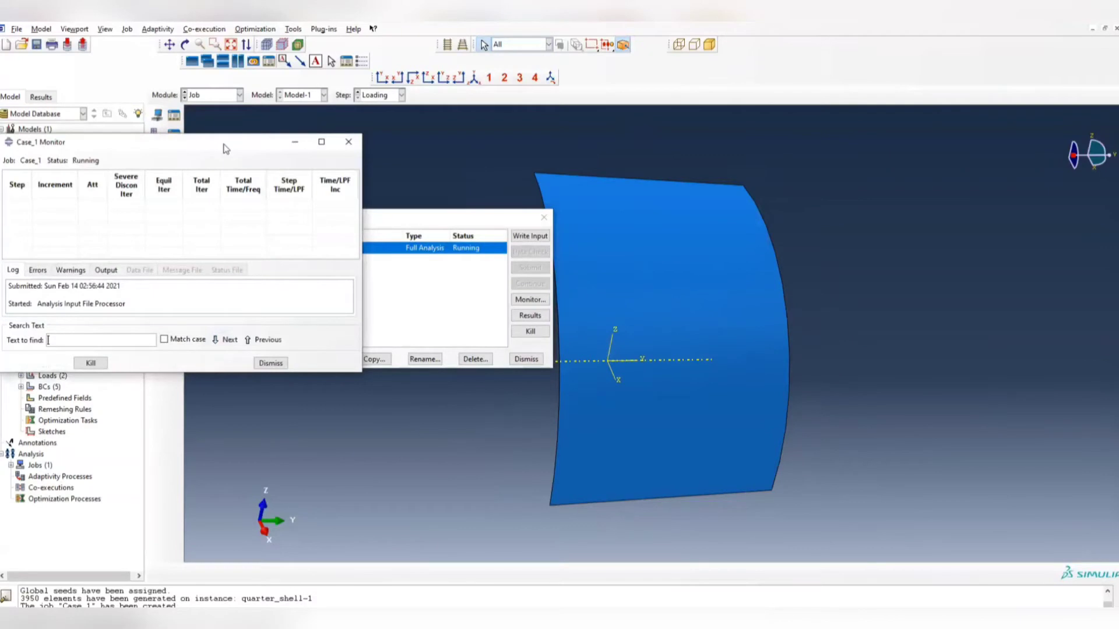
left_click_drag(226, 149, 845, 154)
left_click(693, 282)
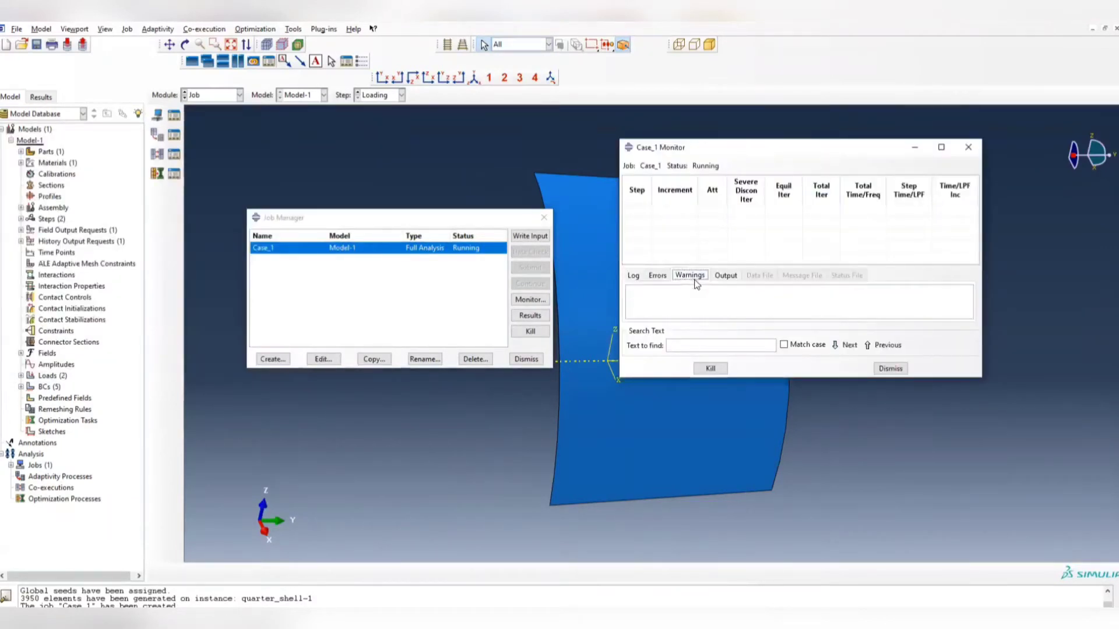
left_click(635, 276)
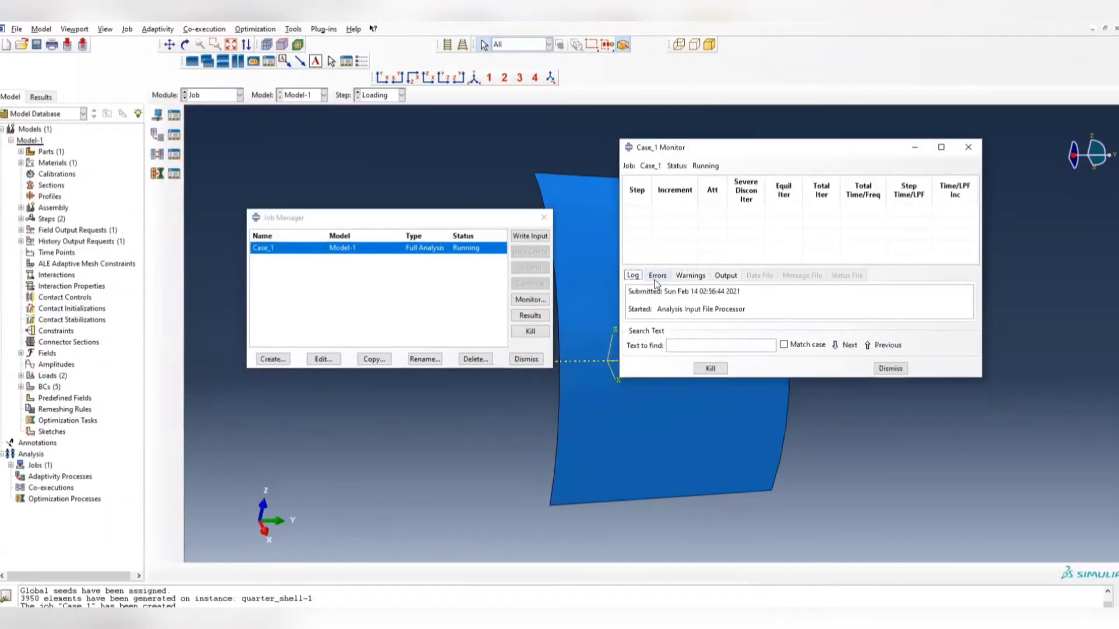
left_click(699, 276)
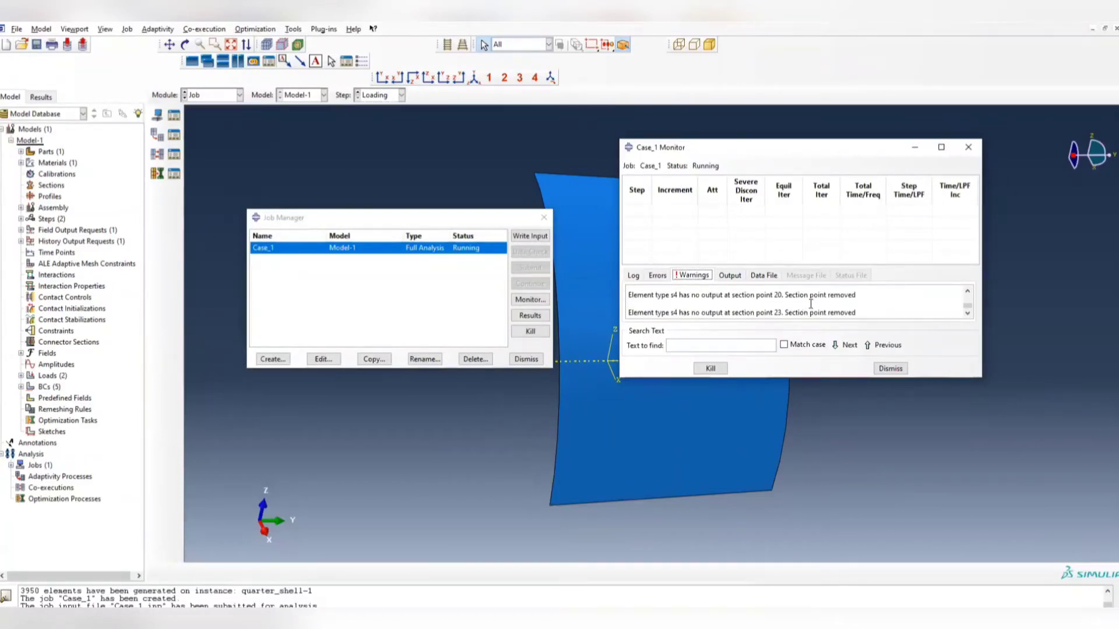
scroll(822, 302, "up", 4)
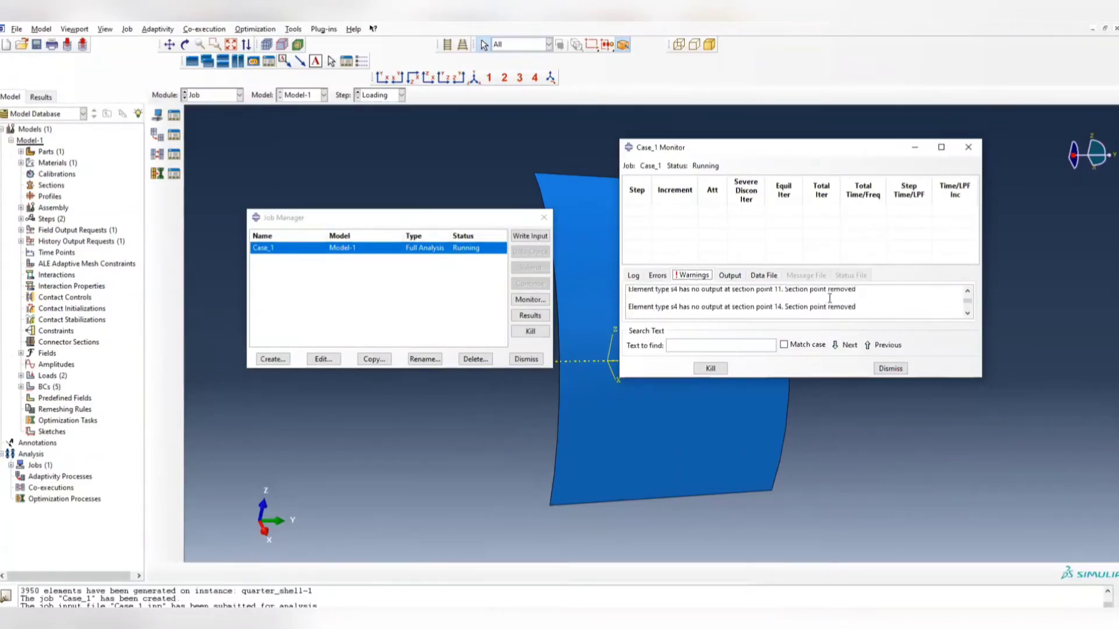
Step: Read through the remaining section point warnings in the Case_1 job monitor
scroll(829, 299, "up", 1)
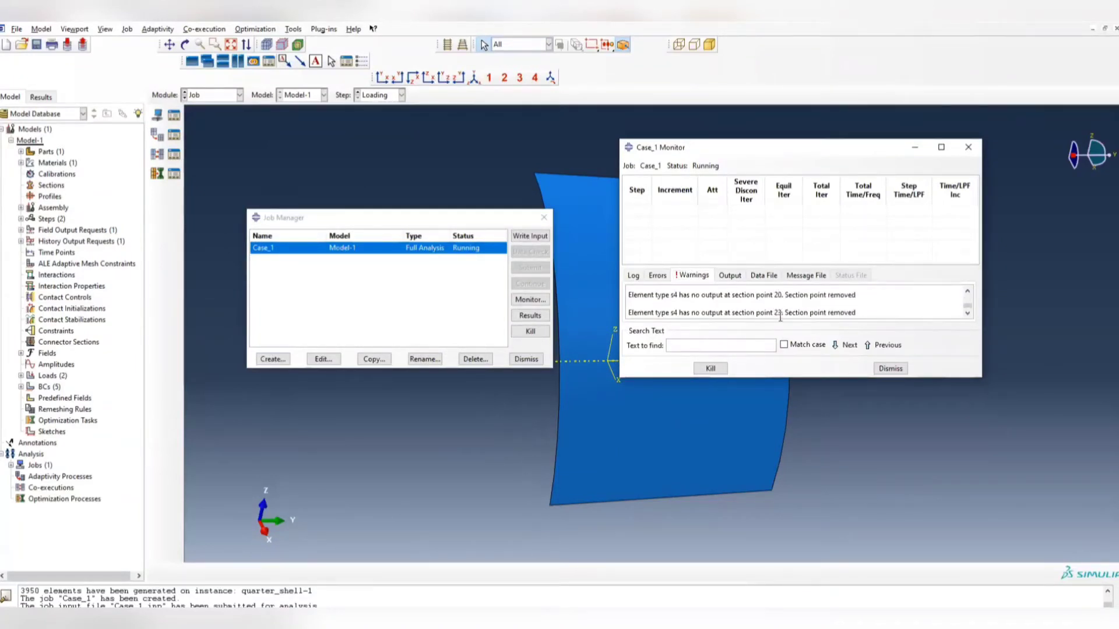
scroll(785, 309, "up", 4)
scroll(787, 307, "up", 1)
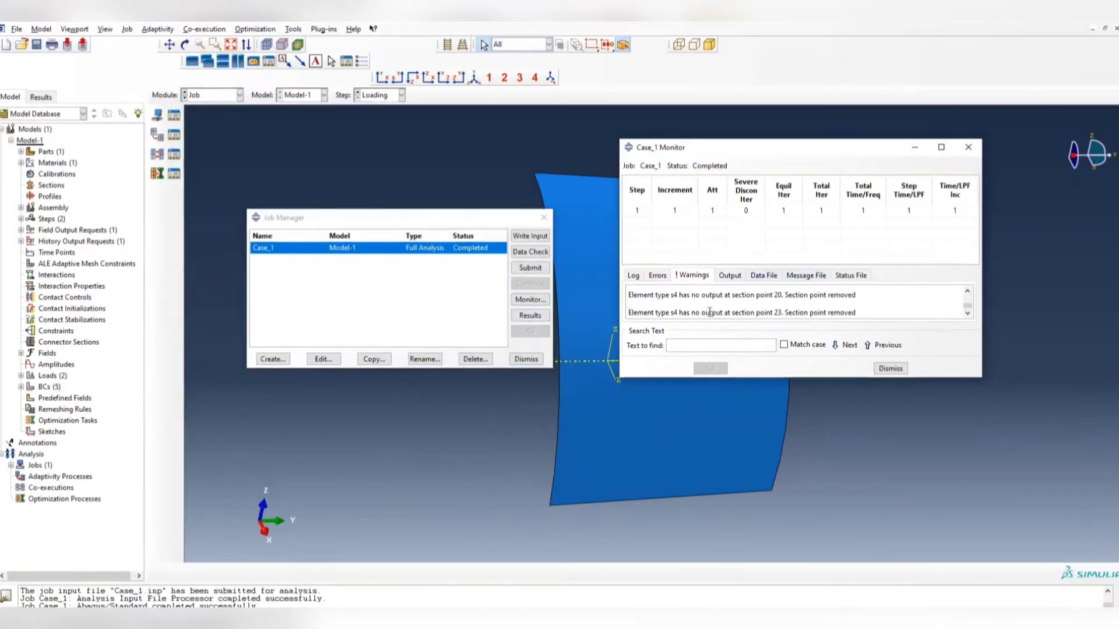
Step: Open the results of job Case_1 and set the common plot options to show only free edges
left_click(537, 318)
left_click_drag(452, 373, 629, 349, "ctrl+alt")
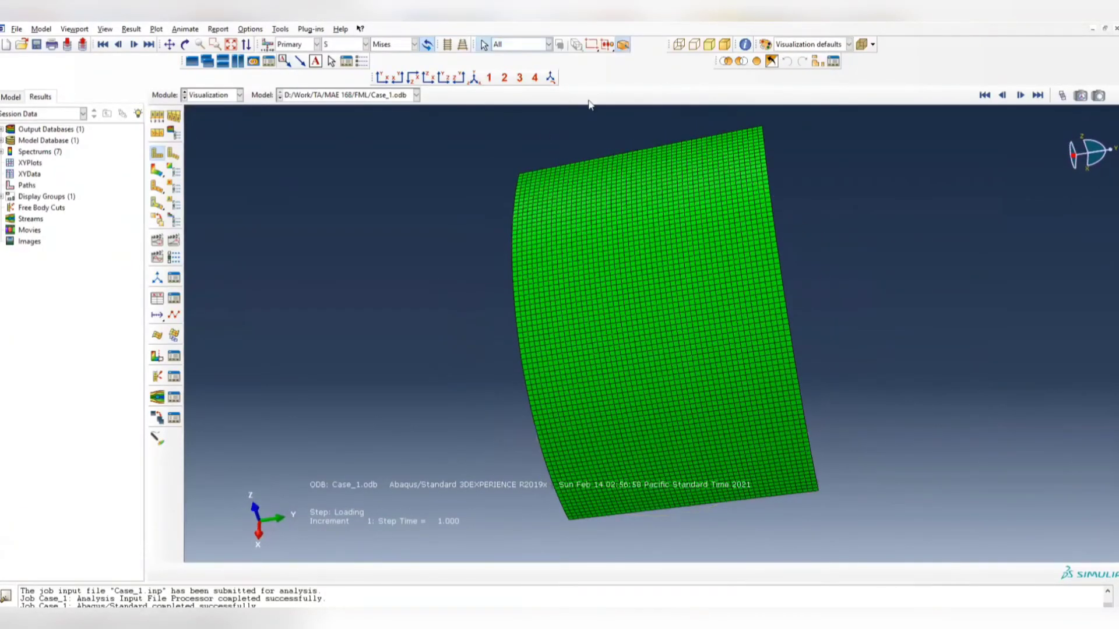
left_click(250, 28)
left_click(274, 49)
left_click(809, 292)
left_click(738, 425)
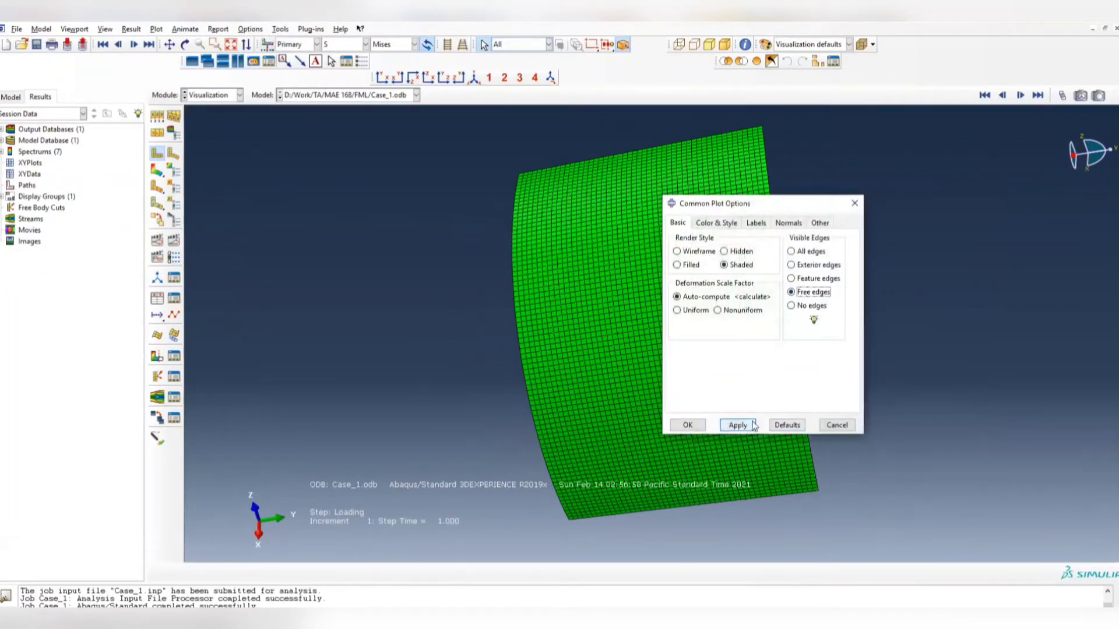
left_click(855, 204)
Step: Plot the Mises stress contours on the deformed shell and inspect their distribution
left_click_drag(622, 348, 607, 349, "ctrl+alt")
left_click(156, 170)
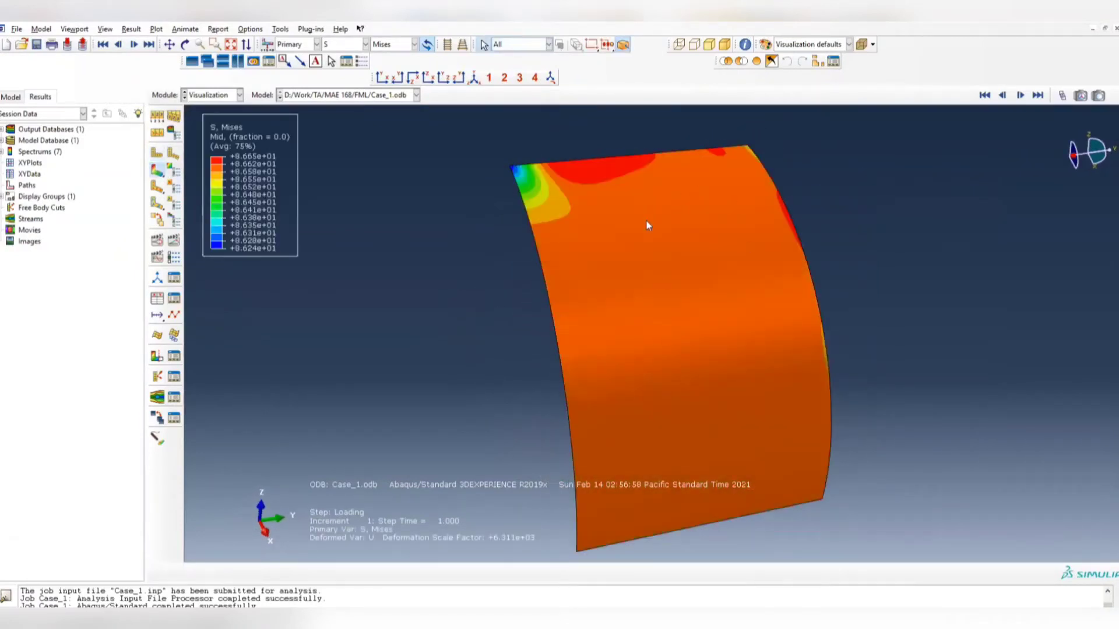
left_click_drag(687, 332, 717, 361, "ctrl+alt")
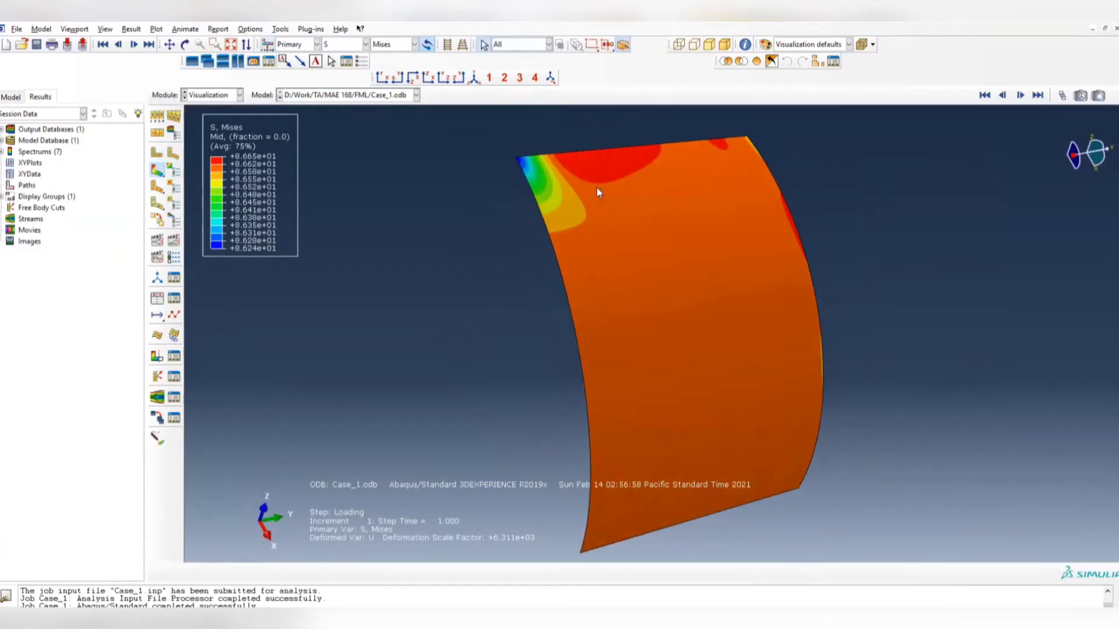
left_click_drag(710, 308, 623, 291, "ctrl+alt")
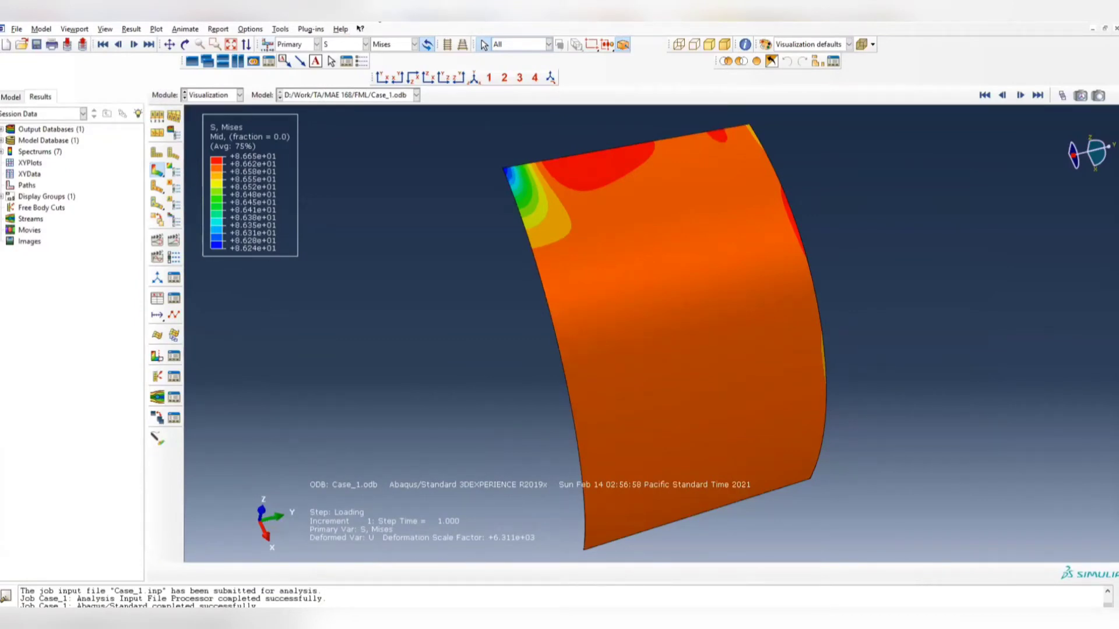
Step: Display the S11 stress component as the contour variable and compare it with the problem statement slides
left_click(365, 44)
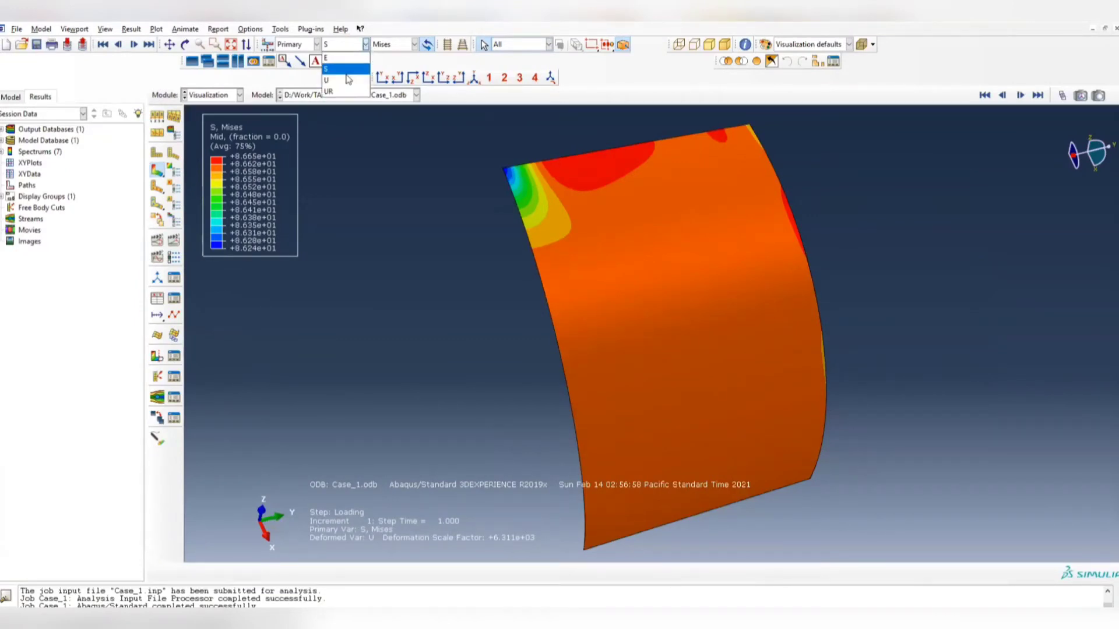
left_click(345, 70)
left_click(393, 44)
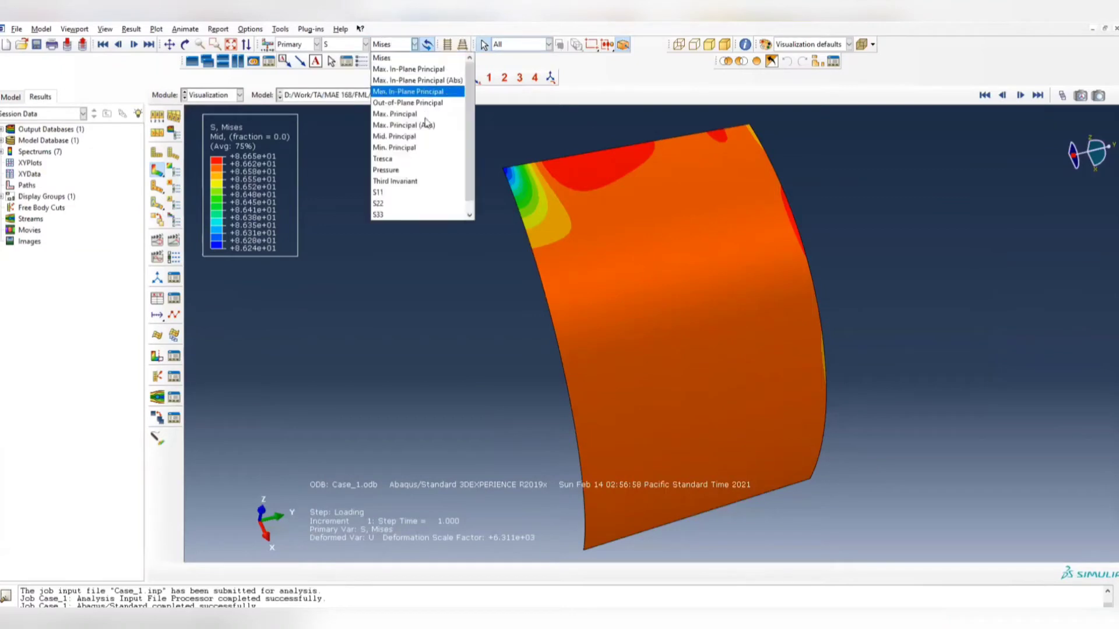
left_click(397, 194)
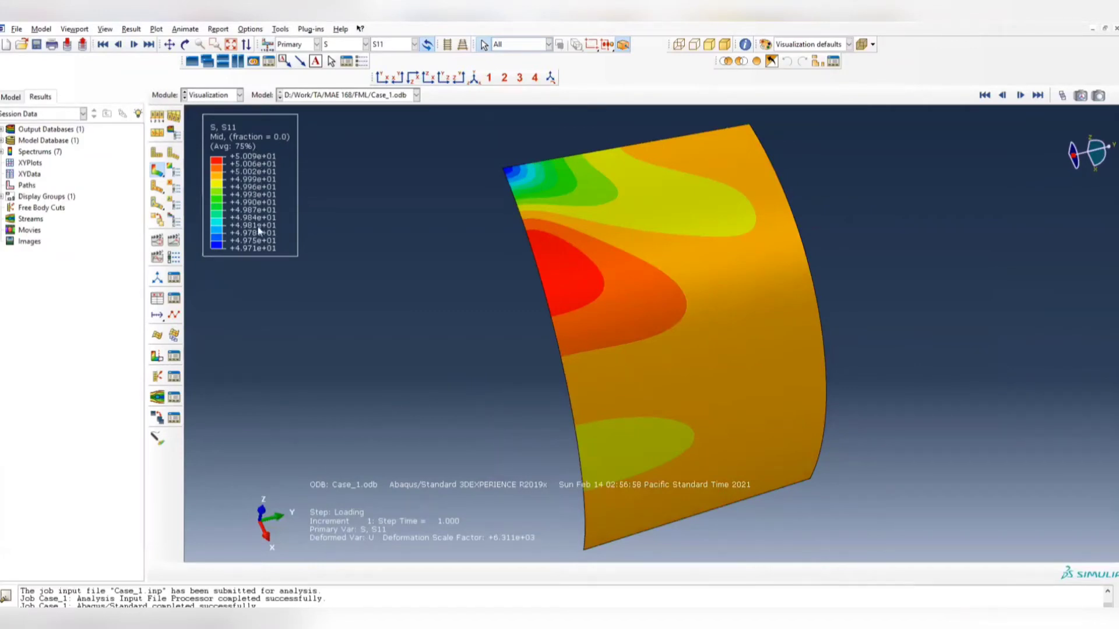
key("alt+Tab")
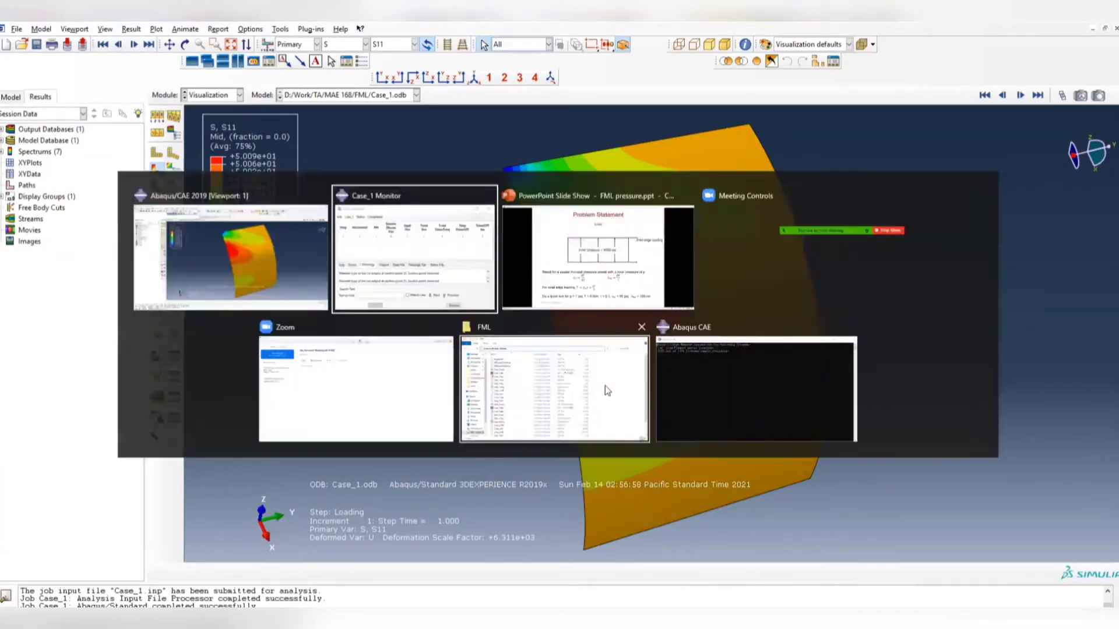
key("alt+Tab")
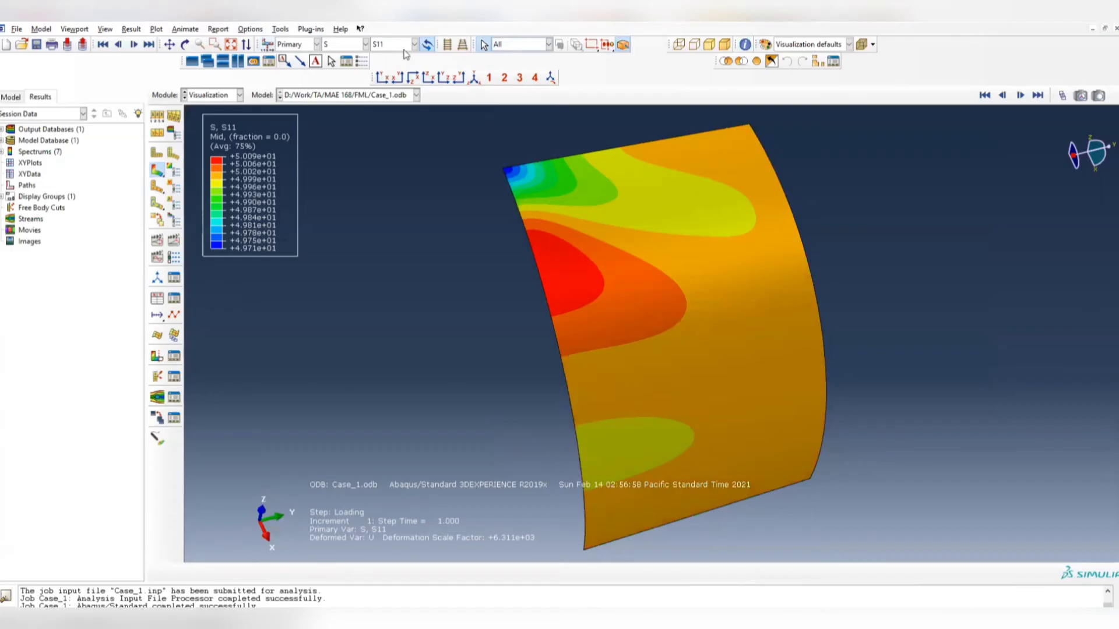
Step: Display the S22 stress component as the contour variable and inspect it across the shell
left_click(414, 44)
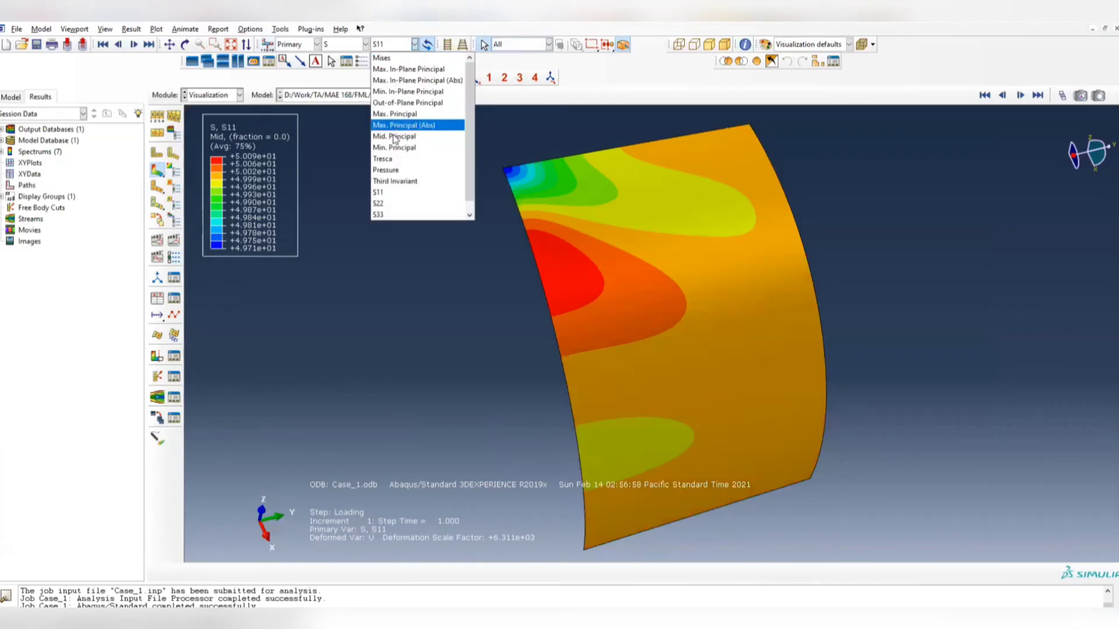
left_click(382, 203)
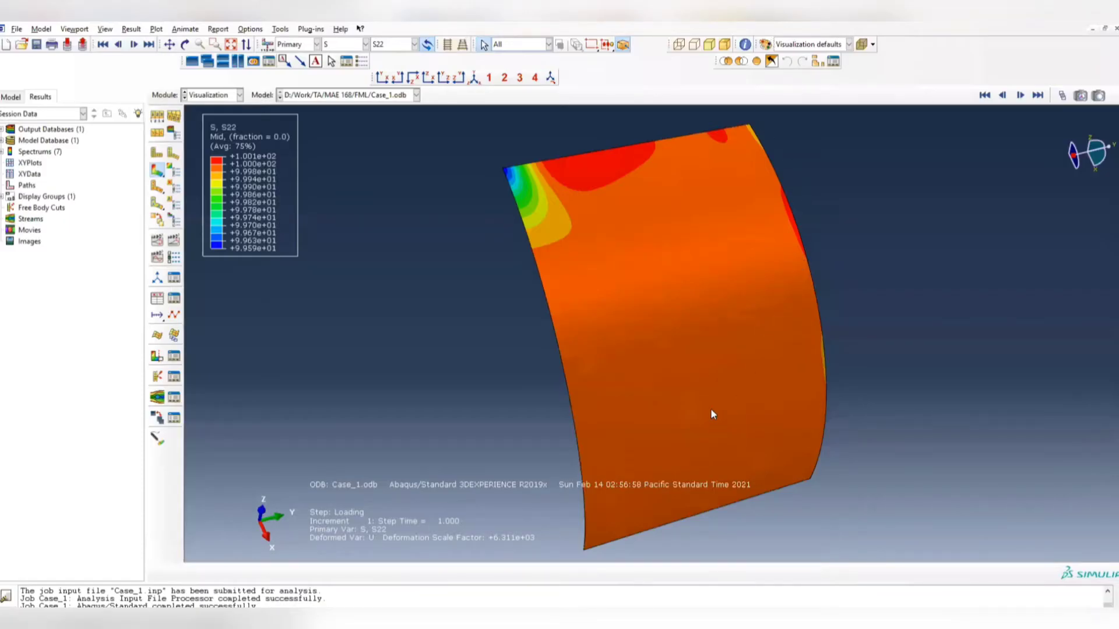
left_click_drag(683, 360, 624, 311, "ctrl+alt")
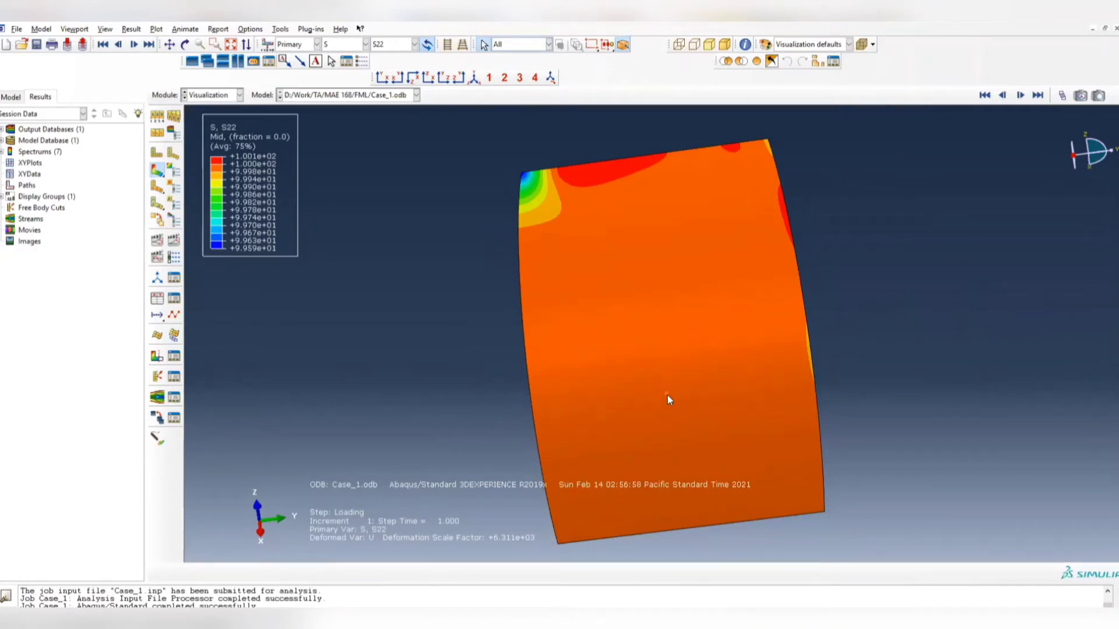
Step: Switch to the Load module and review the problem statement slides in the PowerPoint slide show
left_click(237, 95)
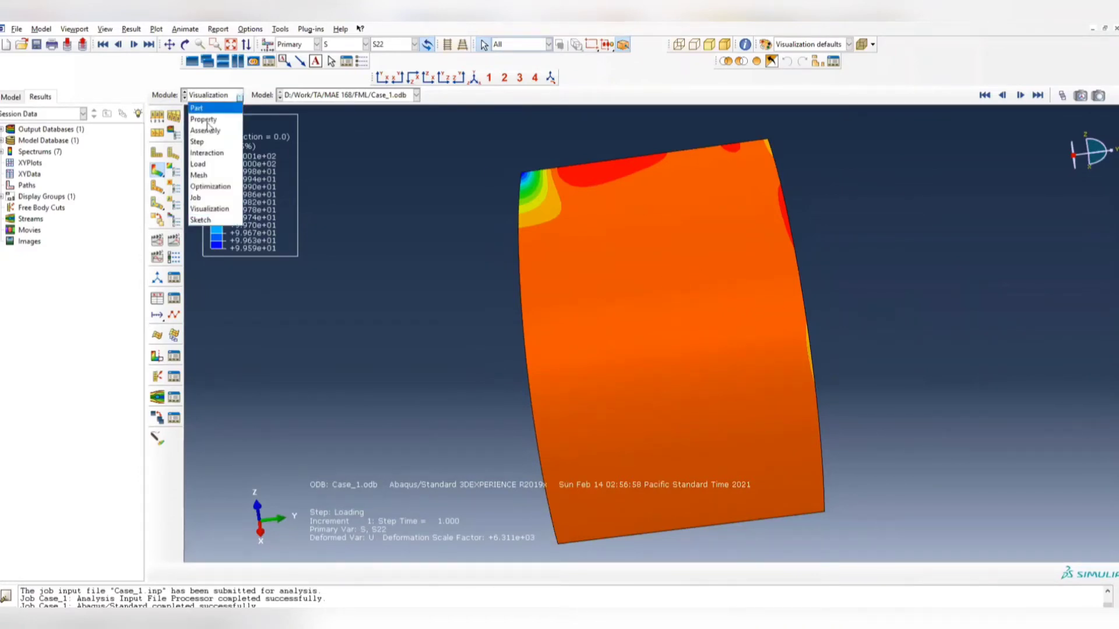
left_click(230, 169)
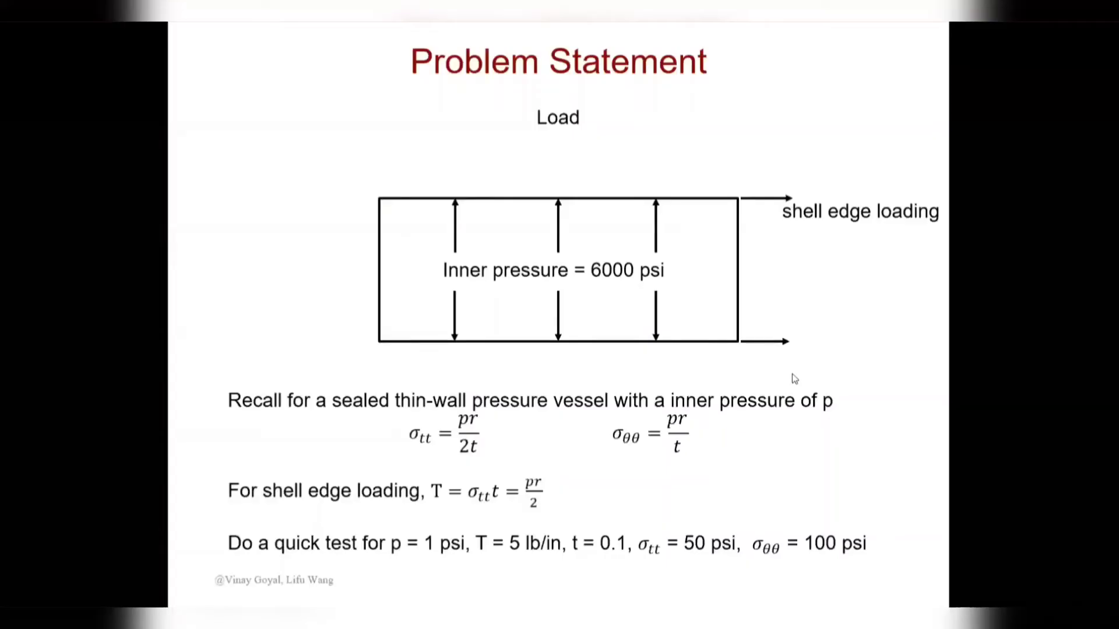
key("Left")
key("Left")
key("Right")
key("Right")
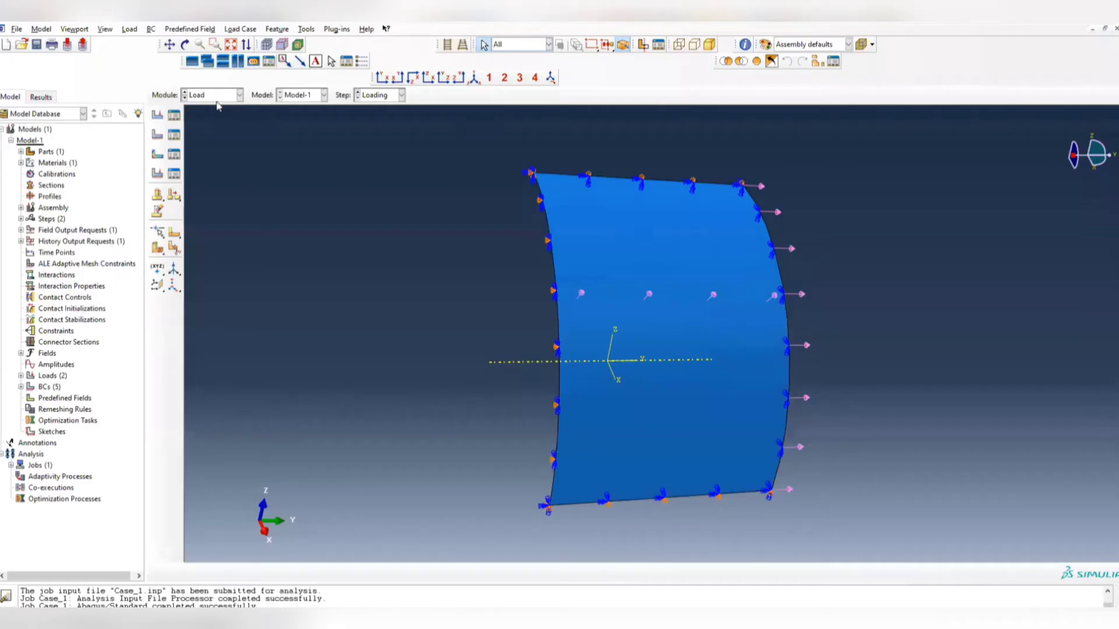
Step: In the Property module, create a material named Composite with an Elastic behavior of type Lamina
left_click(240, 95)
left_click(216, 120)
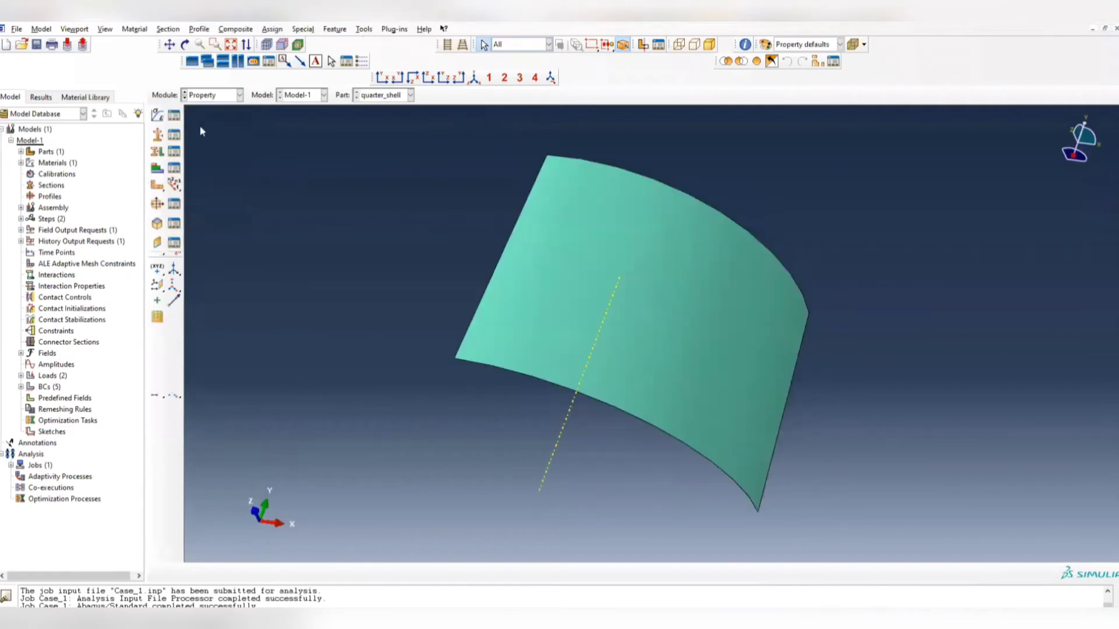
left_click(173, 115)
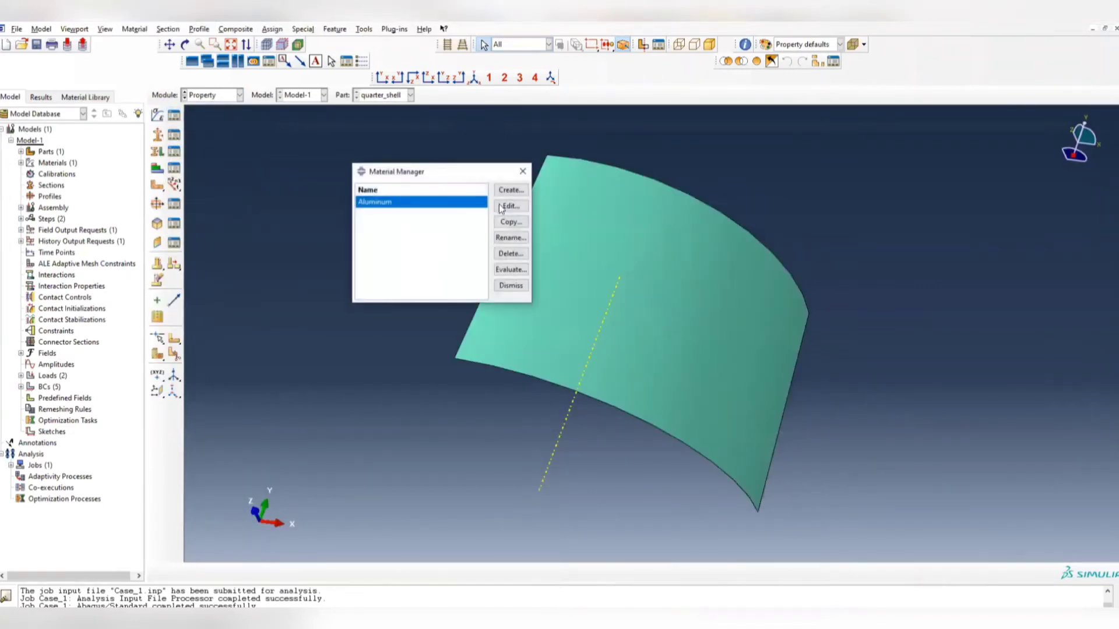
left_click(511, 190)
type("Composite")
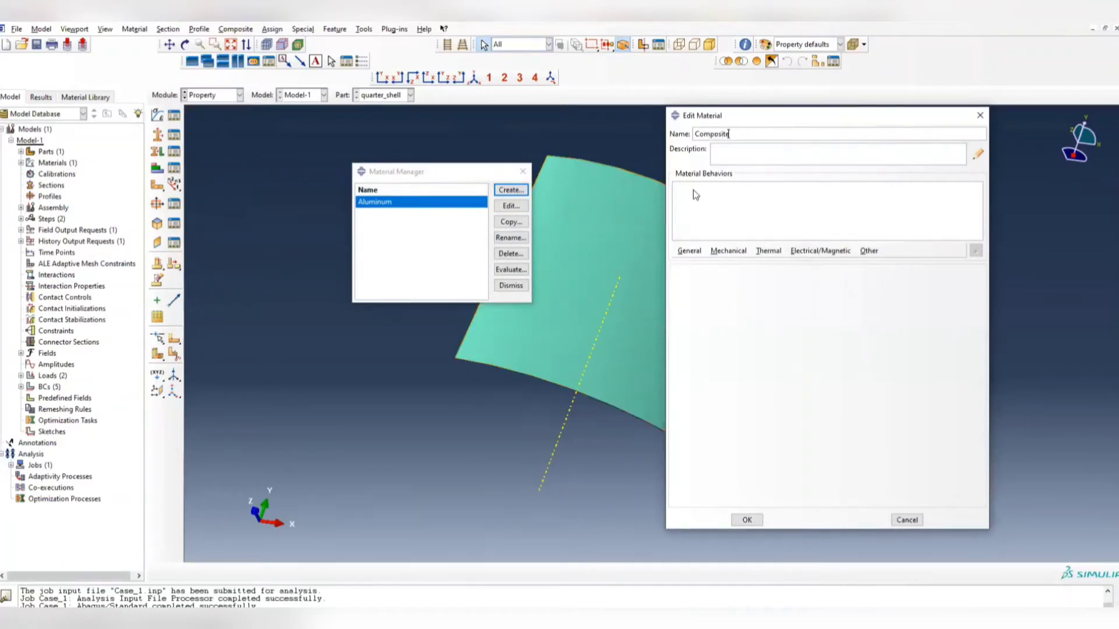
left_click(728, 251)
mouse_move(754, 267)
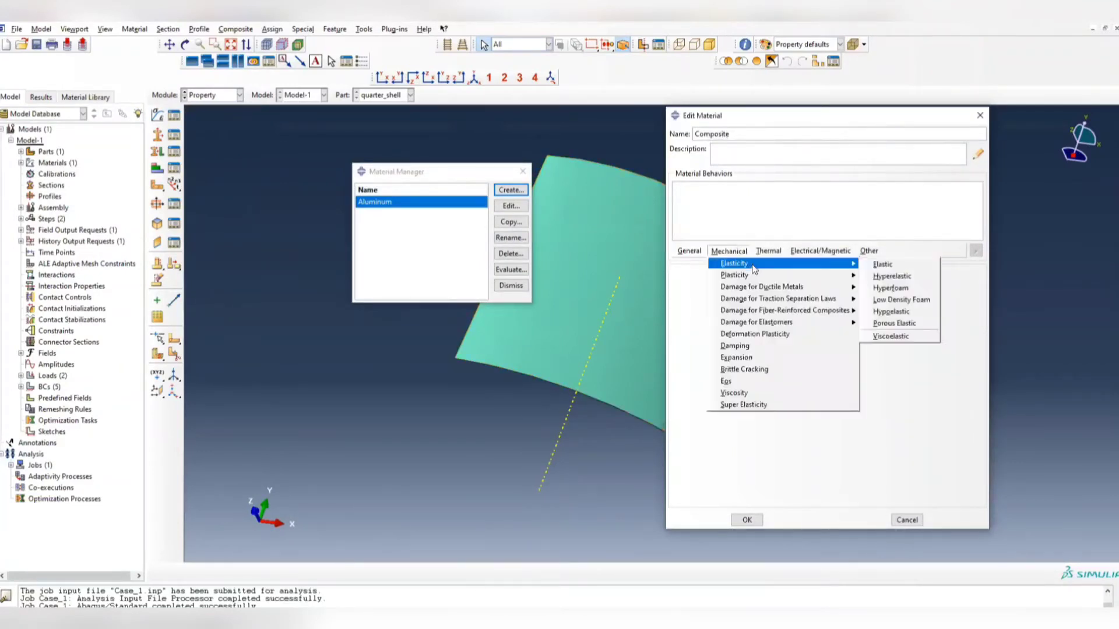
left_click(880, 265)
left_click(774, 287)
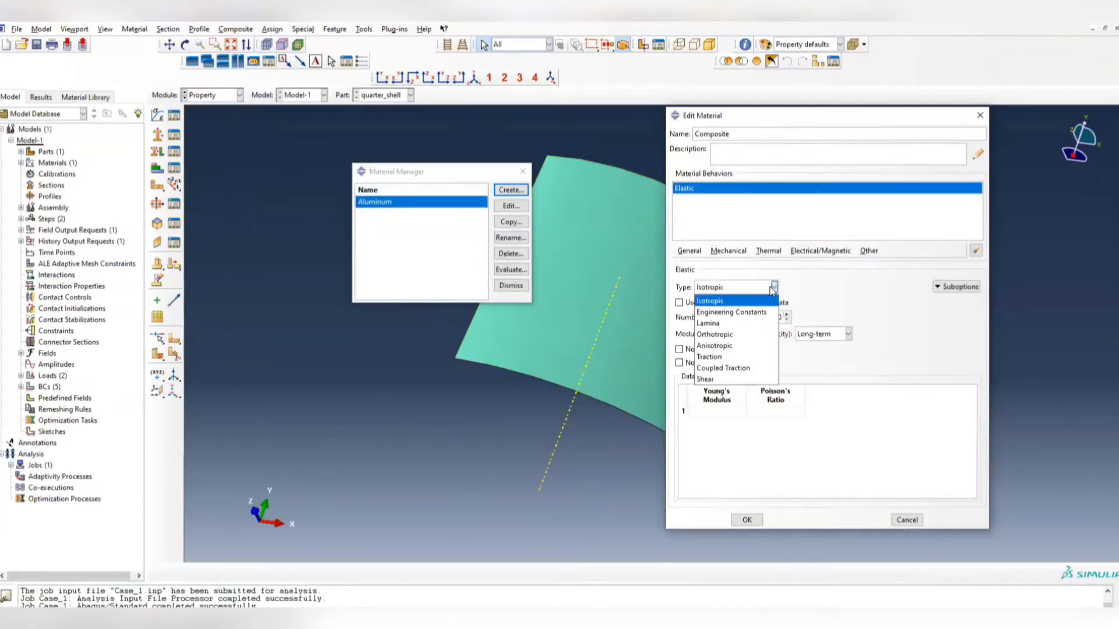
left_click(740, 324)
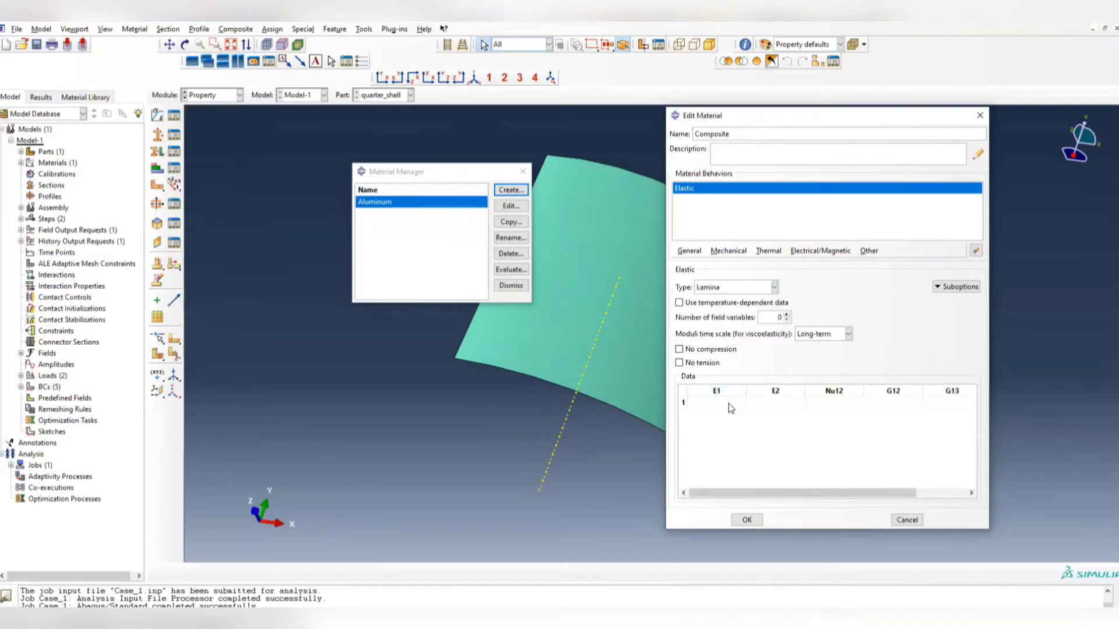
Step: Enter the Composite lamina constants from the slide: E1 17e6, E2 0.9e6 and Nu12 0.37
key("alt+Tab")
key("alt+Tab")
left_click(723, 401)
type("17e6")
key("Tab")
key("alt+Tab")
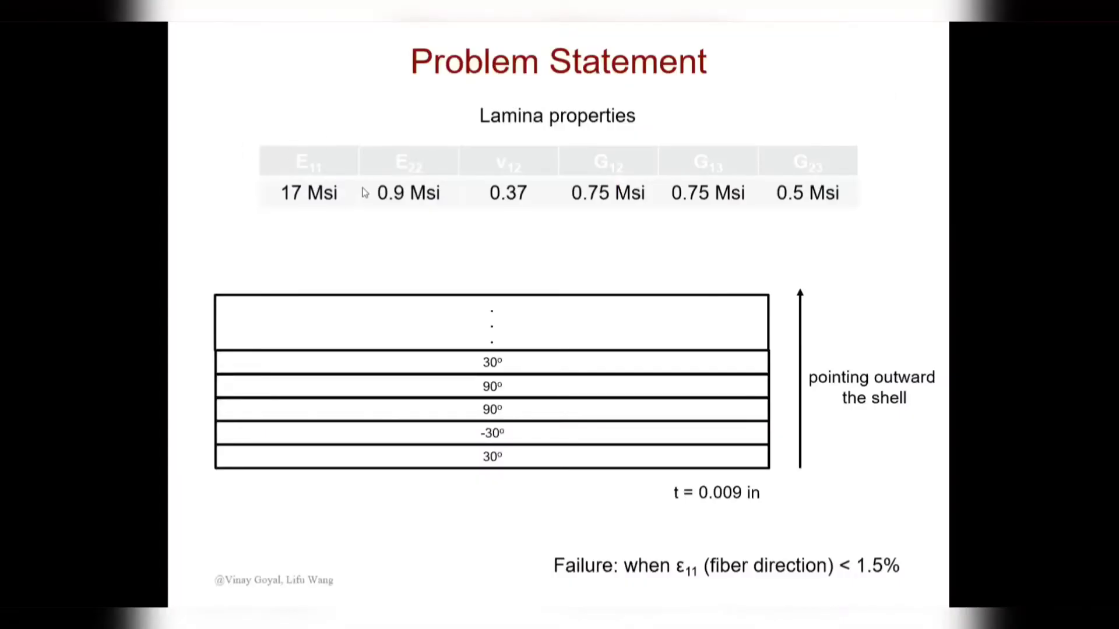
key("alt+Tab")
type("0.9e6")
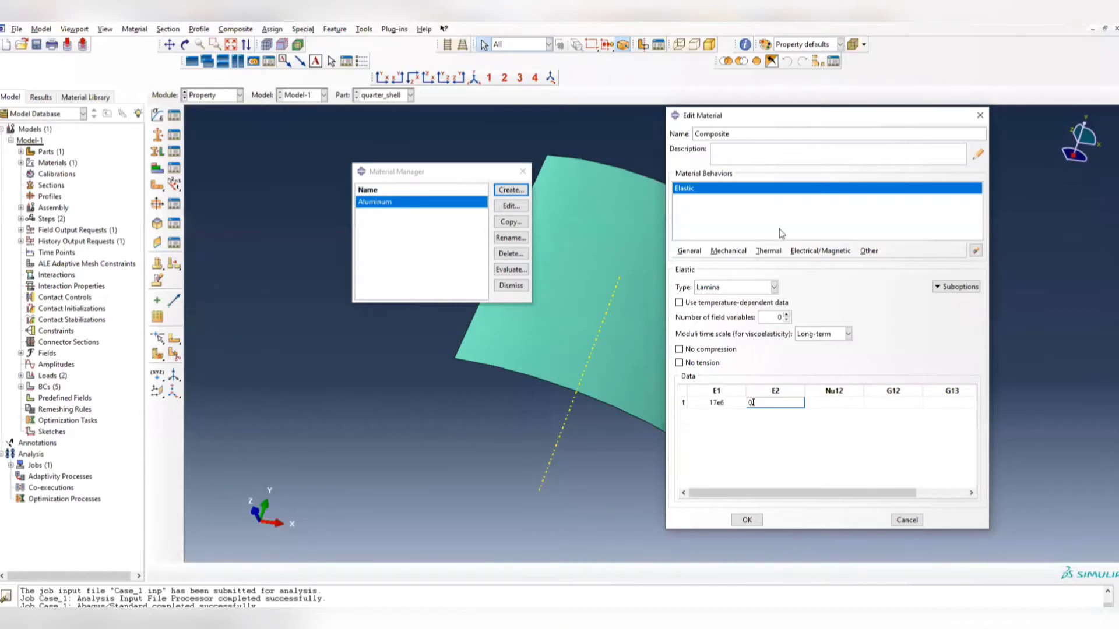
key("Tab")
key("alt+Tab")
key("alt+Tab")
type("0.37")
key("Tab")
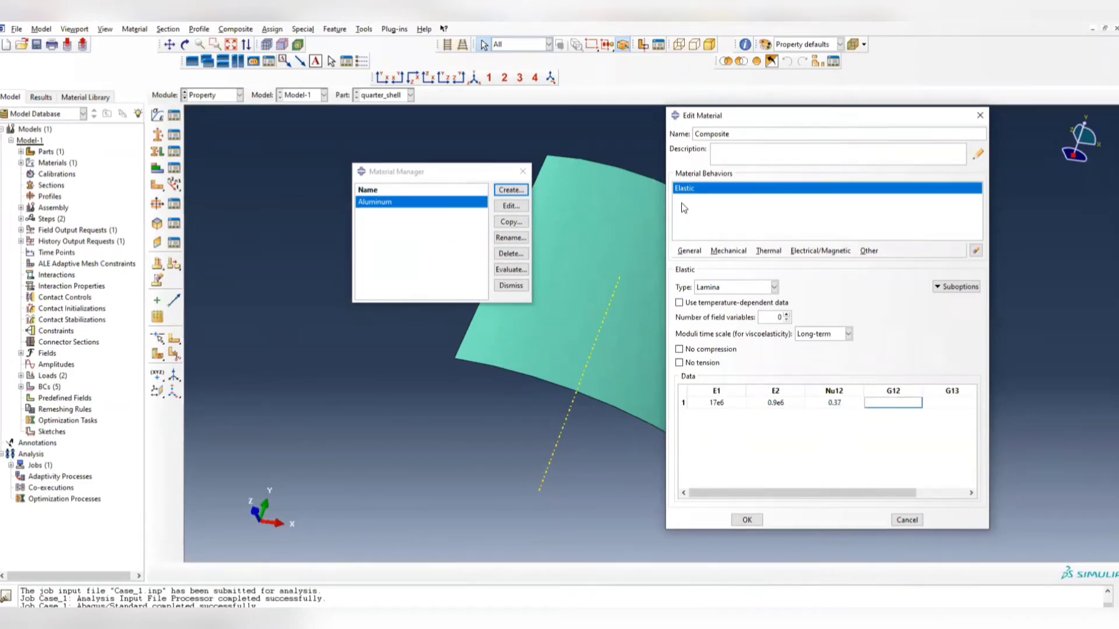
Step: Enter the lamina shear moduli G12 0.75e6, G13 0.75e6 and G23 0.5e6, and save the Composite material
key("alt+Tab")
key("alt+Tab")
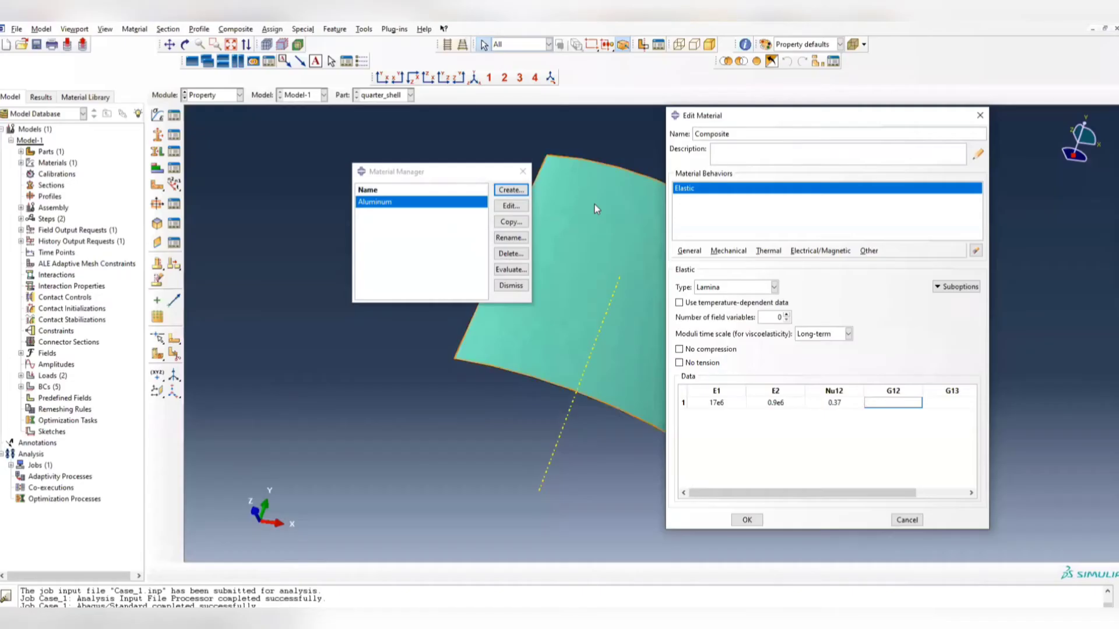
key("Tab")
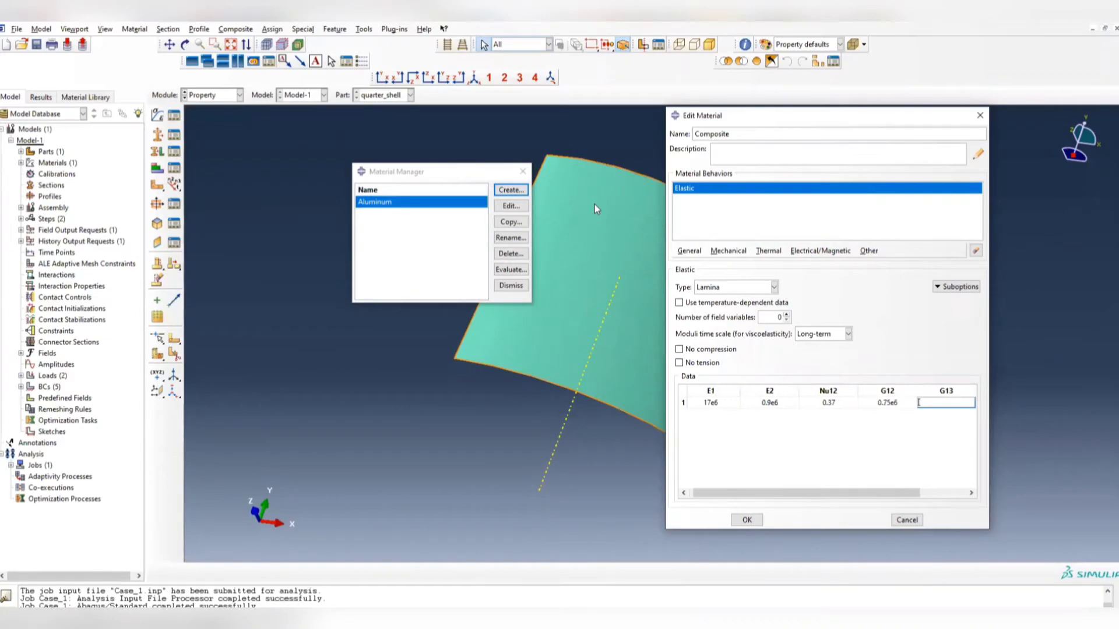
key("alt+Tab")
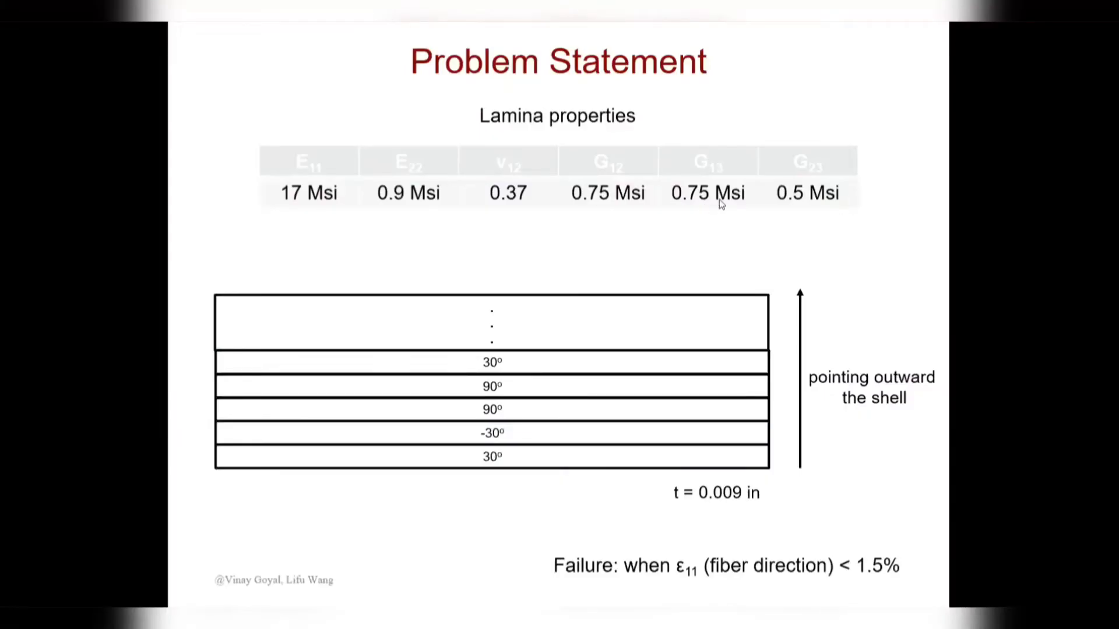
key("alt+Tab")
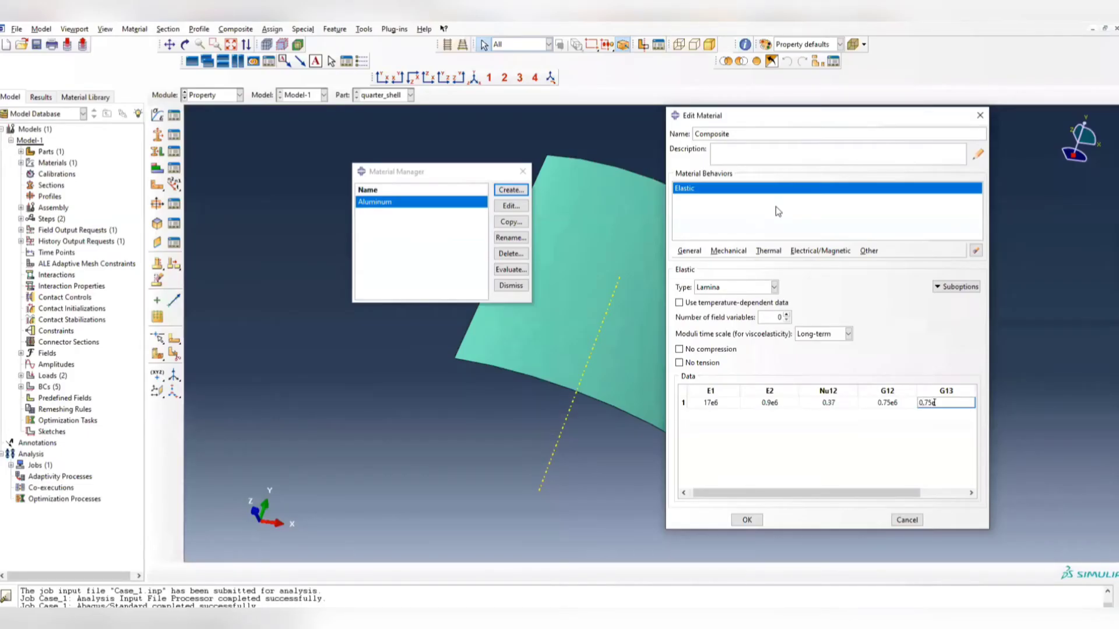
key("alt+Tab")
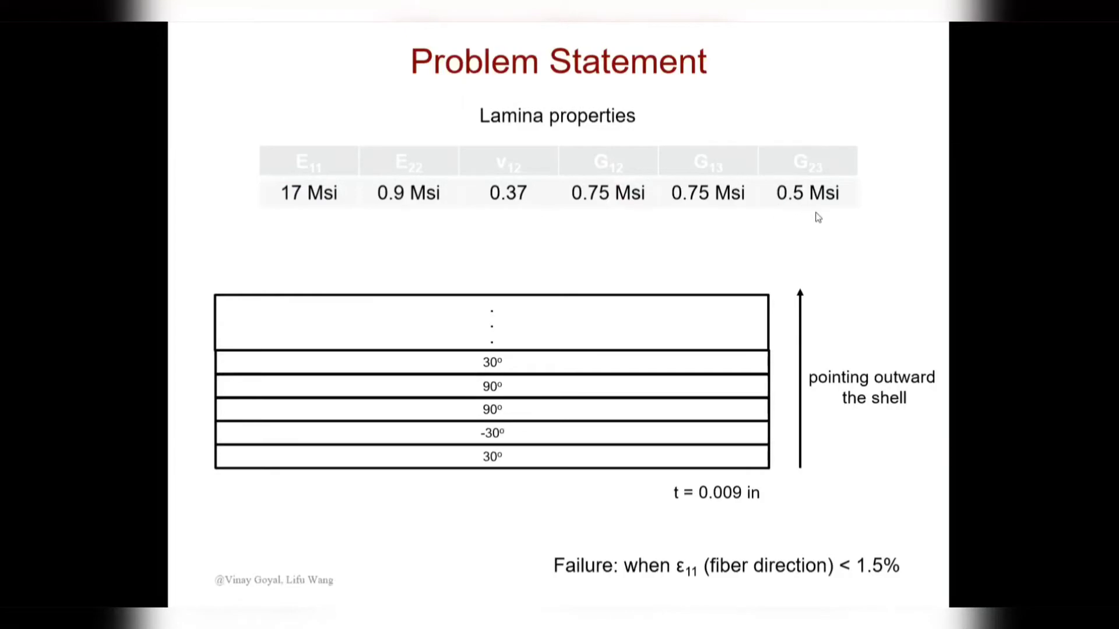
key("alt+Tab")
key("Tab")
type("0.5e6")
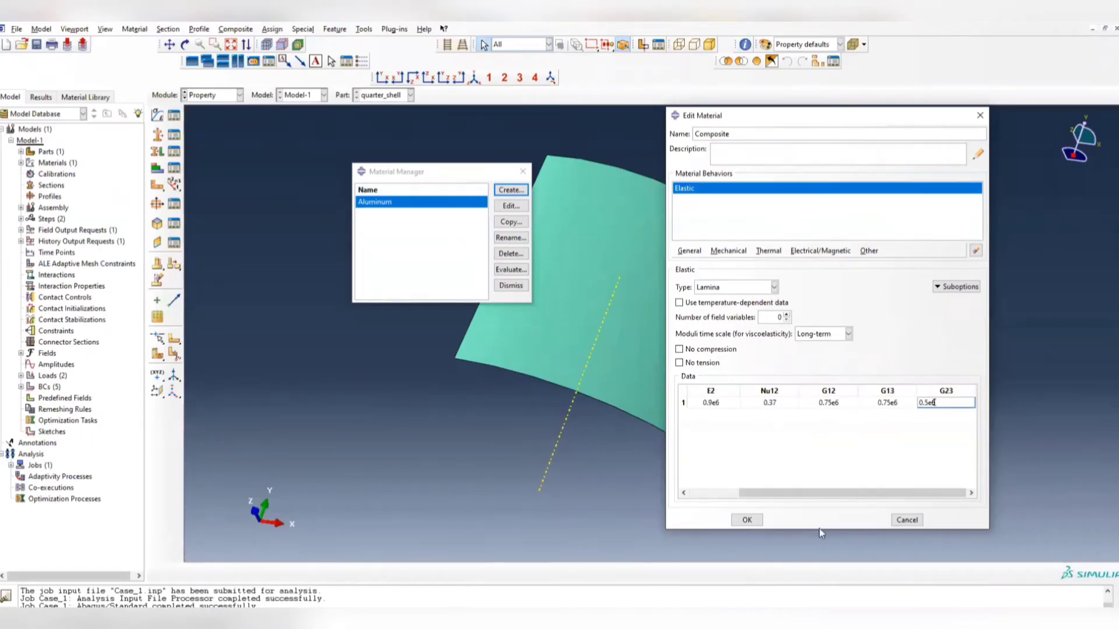
left_click(748, 520)
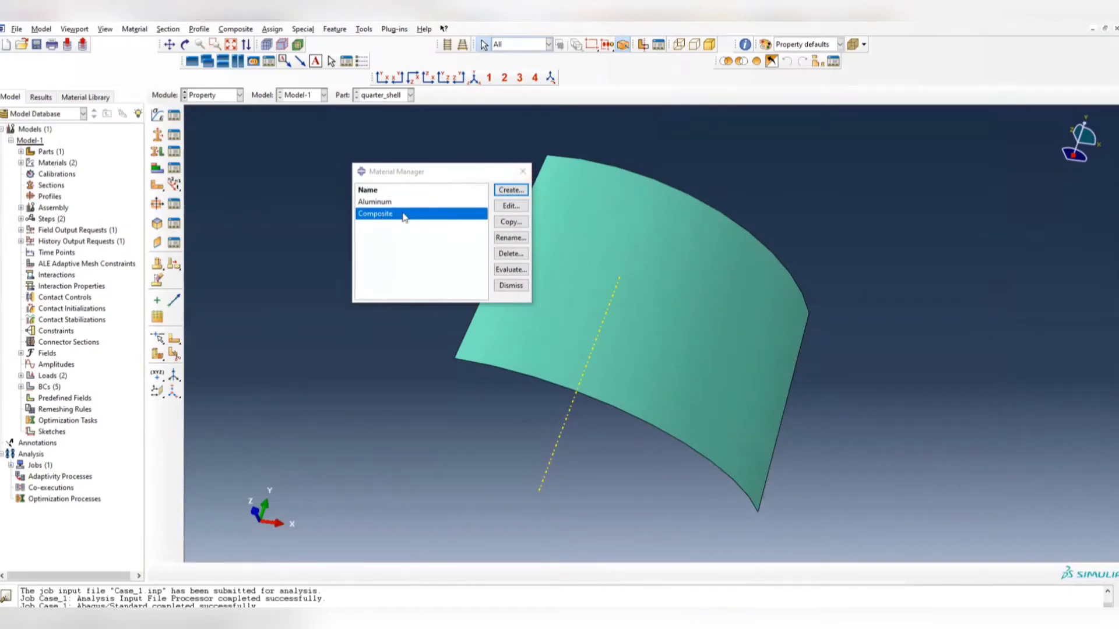
left_click(520, 176)
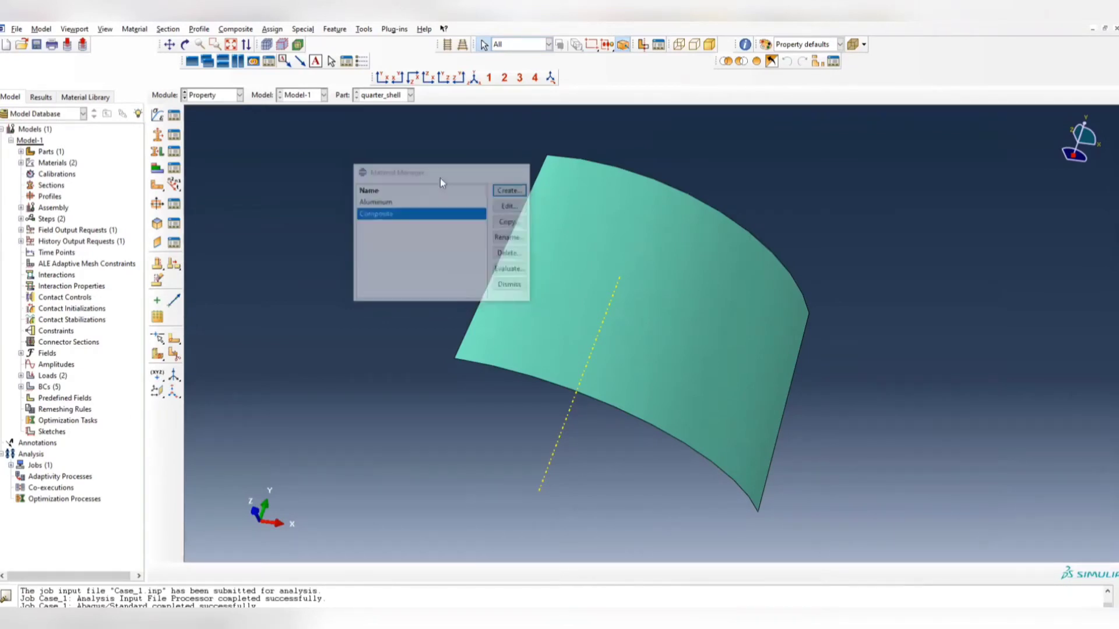
Step: Open the existing composite layup CompositeLayup-1 of the quarter shell for editing
left_click(174, 168)
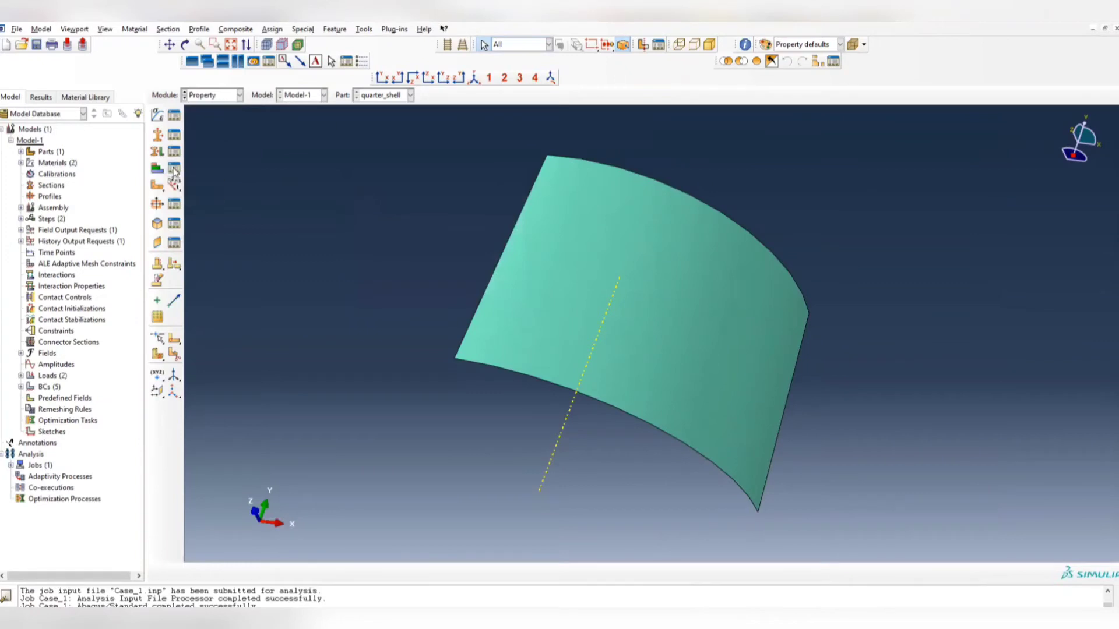
left_click_drag(192, 164, 572, 142)
left_click(447, 223)
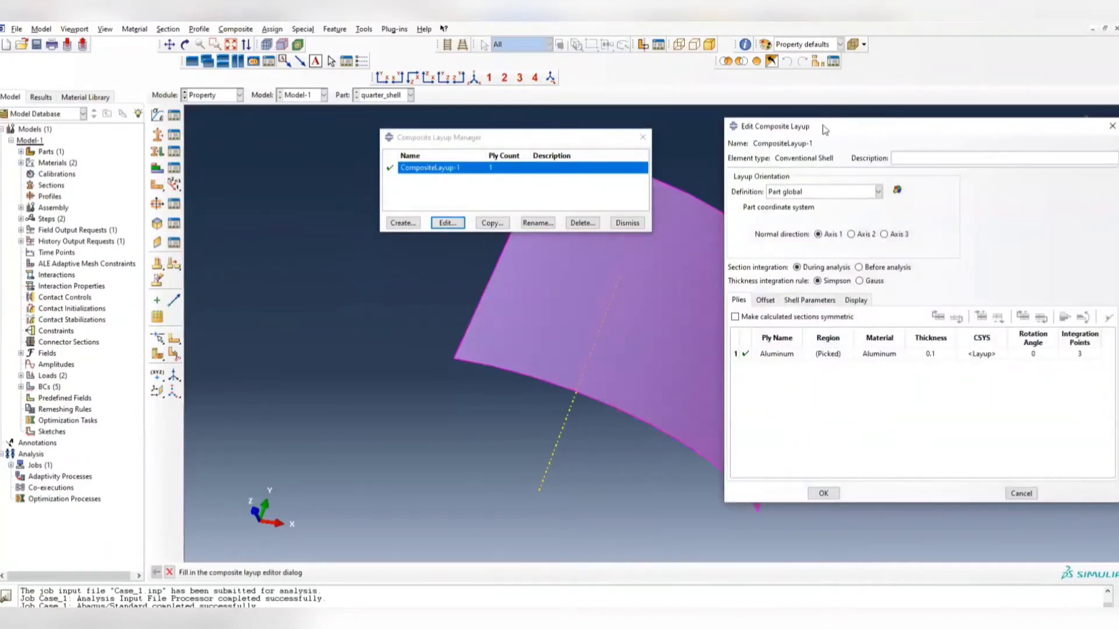
left_click_drag(827, 129, 723, 103)
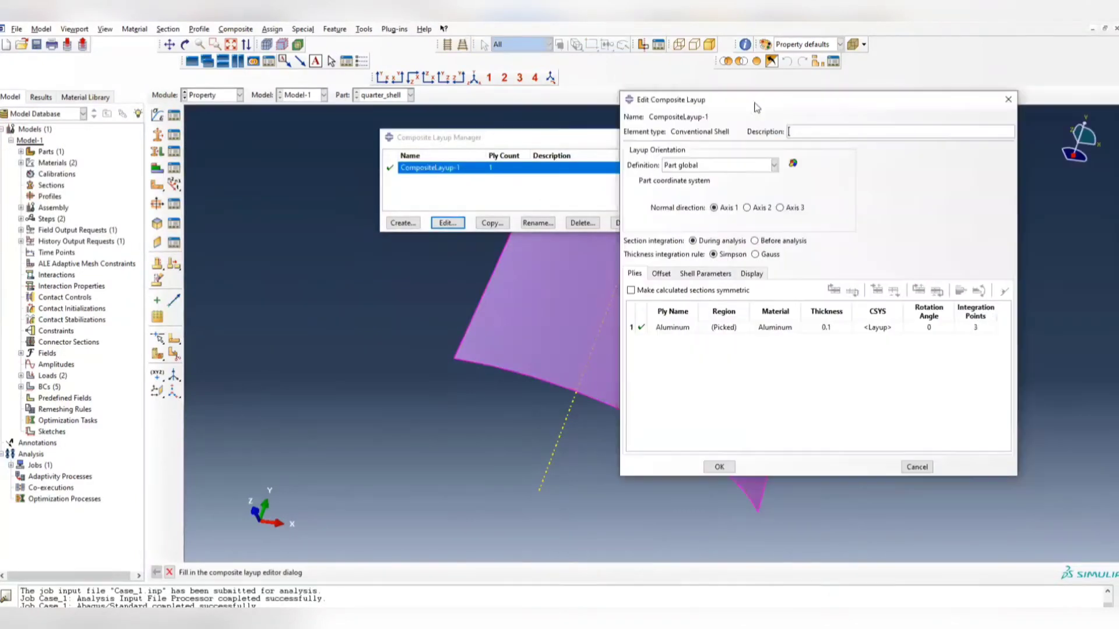
Step: Suppress the Aluminum ply in the layup and insert a copy of it after the original
double_click(676, 328)
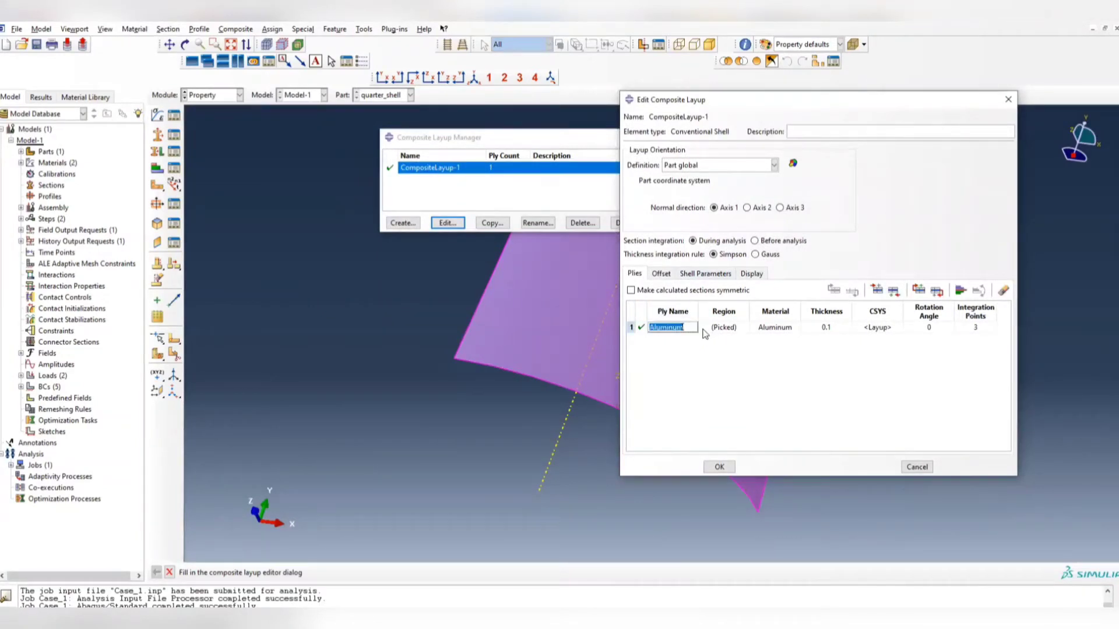
right_click(696, 330)
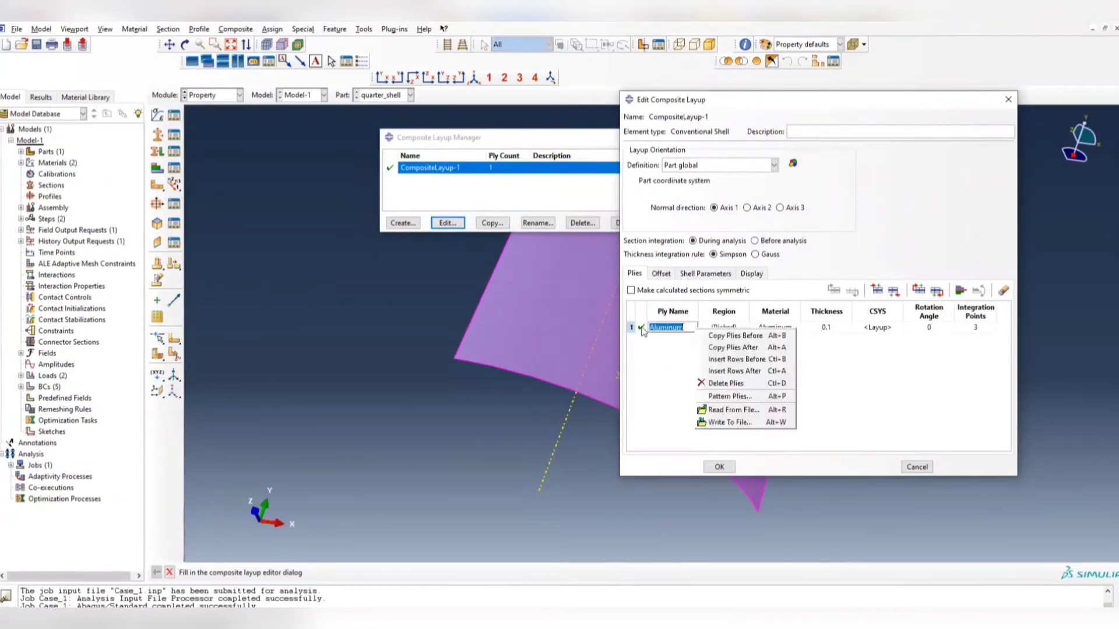
key("Escape")
left_click(691, 330)
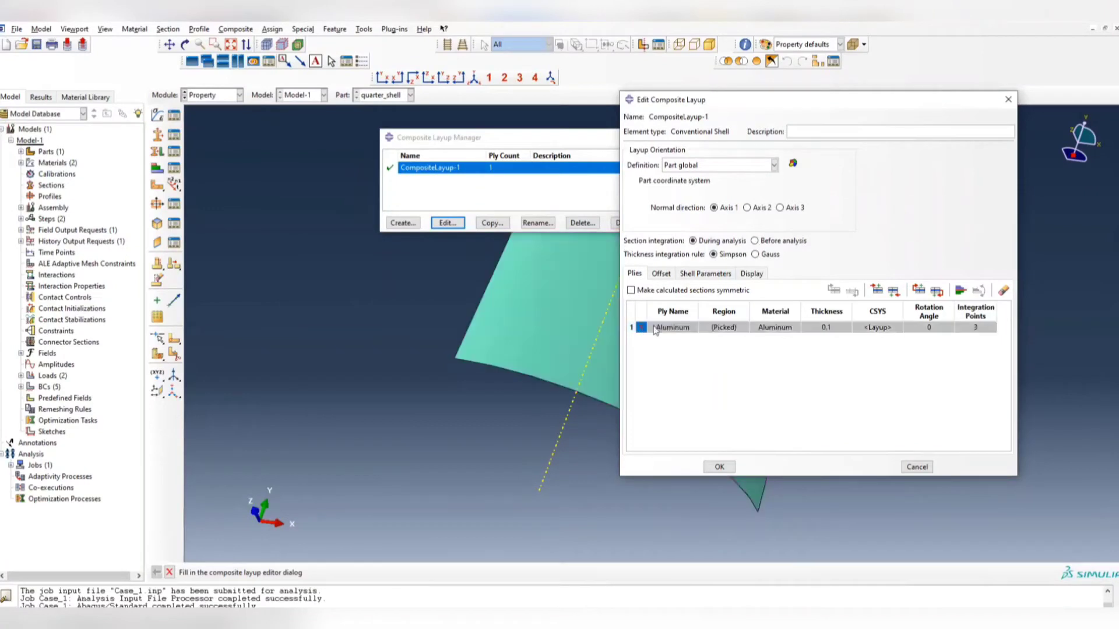
right_click(698, 331)
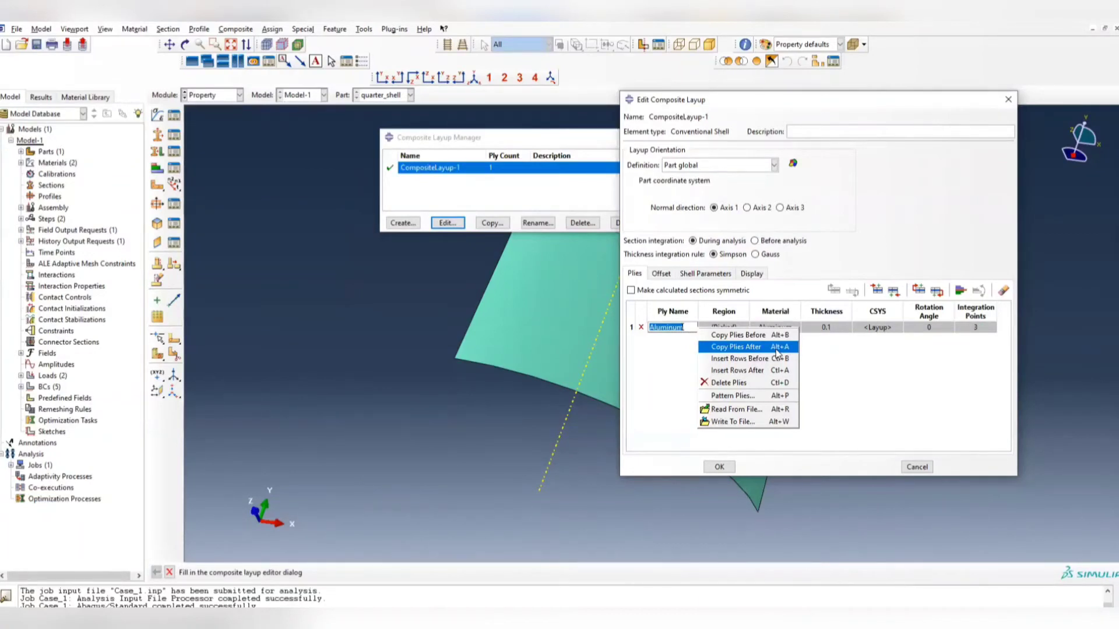
left_click(775, 348)
left_click(718, 342)
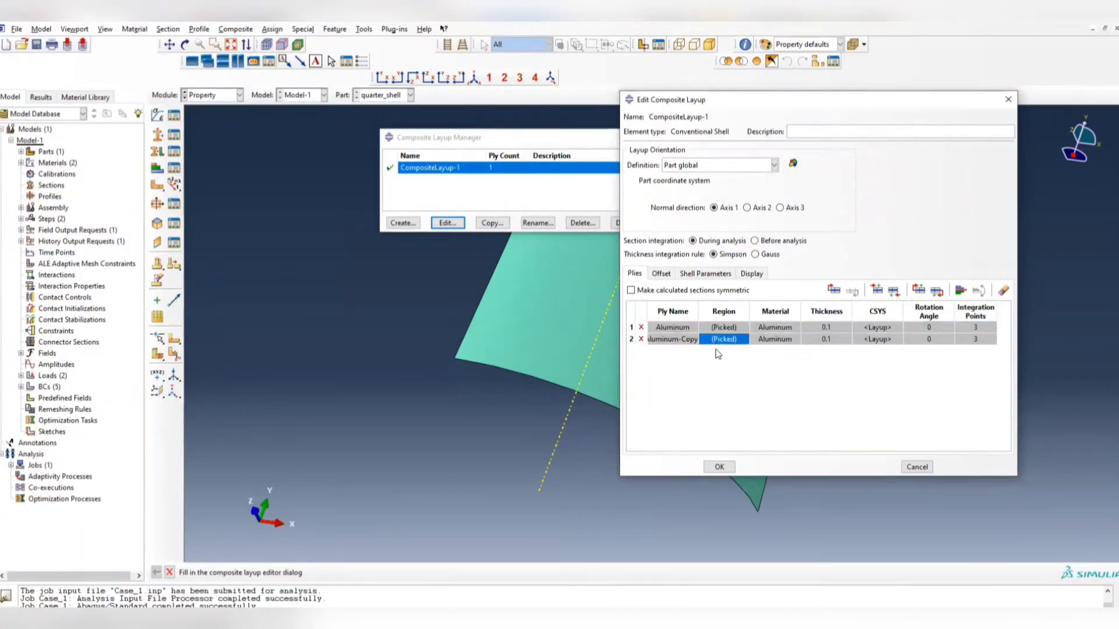
Step: Add three ply rows below the copied Aluminum ply, reactivate the copy and name it deg30
key("Return")
key("Return")
key("Return")
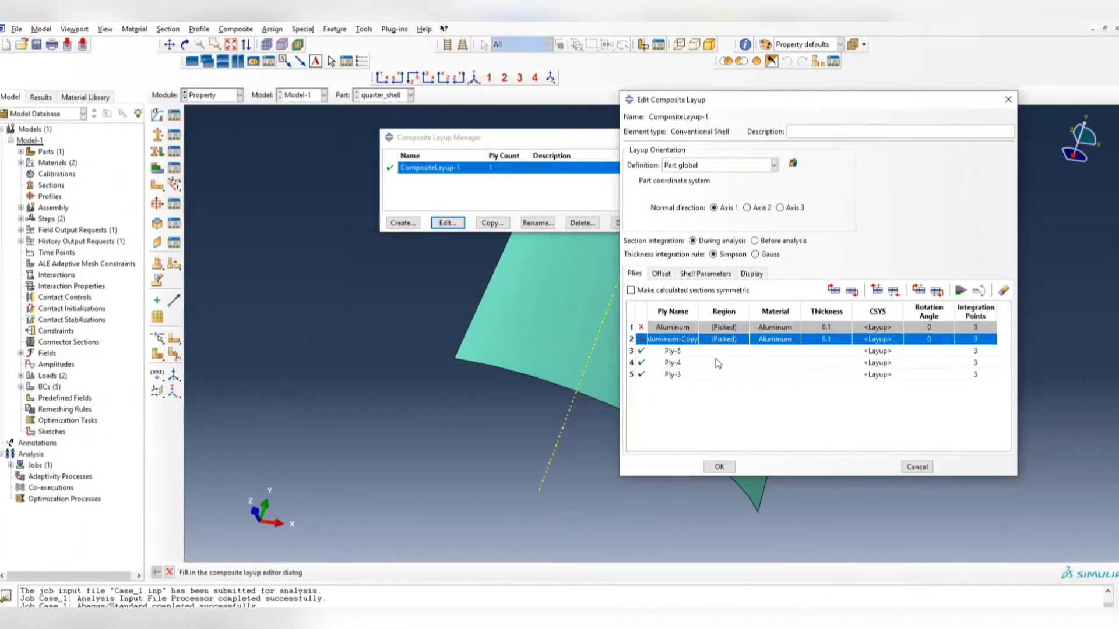
double_click(673, 338)
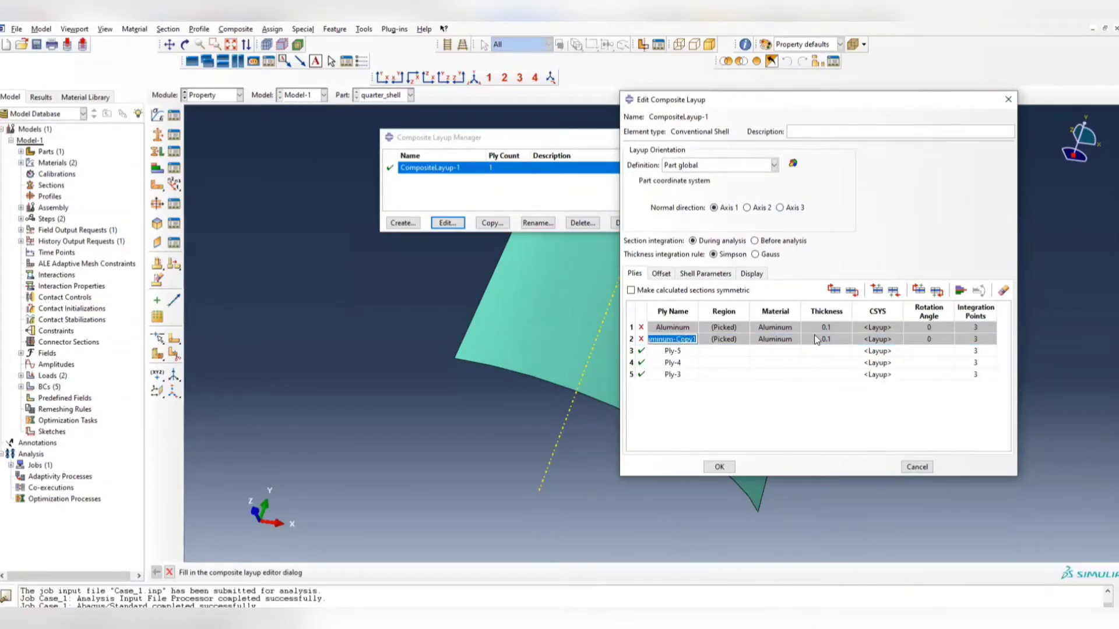
left_click(641, 338)
double_click(681, 341)
type("30")
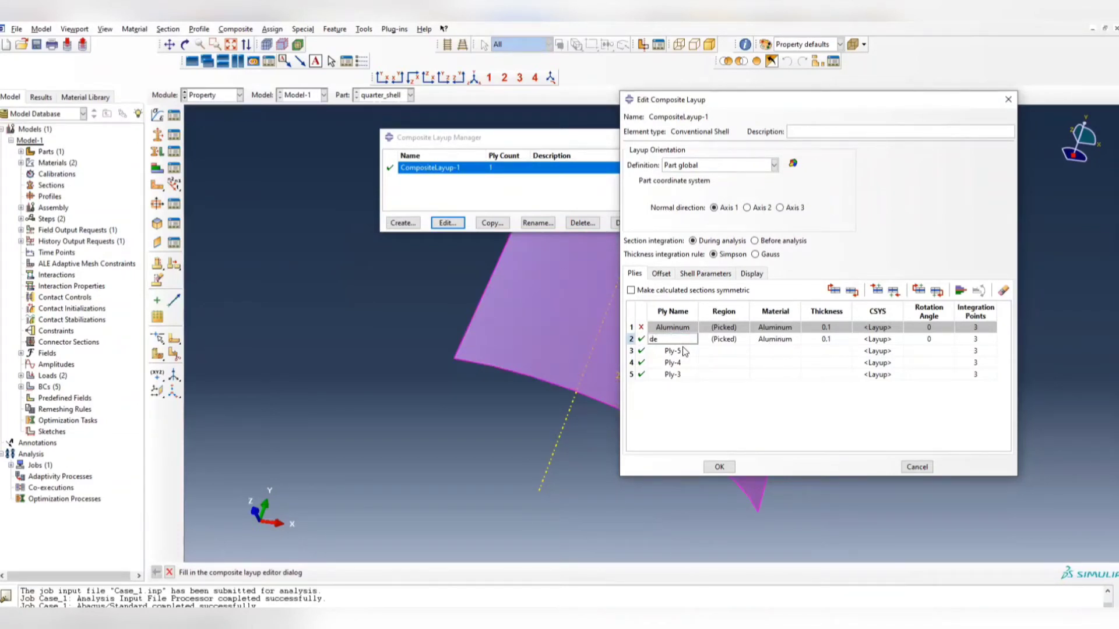
Step: Name the three added plies below deg30 as deg-30, deg90_1 and deg90_2
double_click(682, 349)
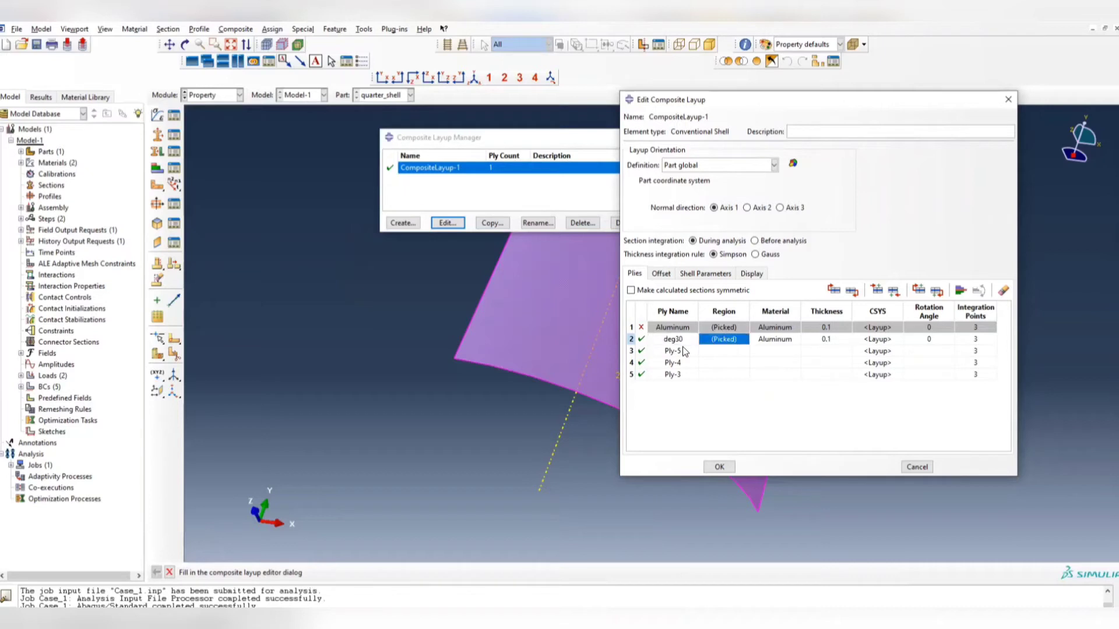
type("deg")
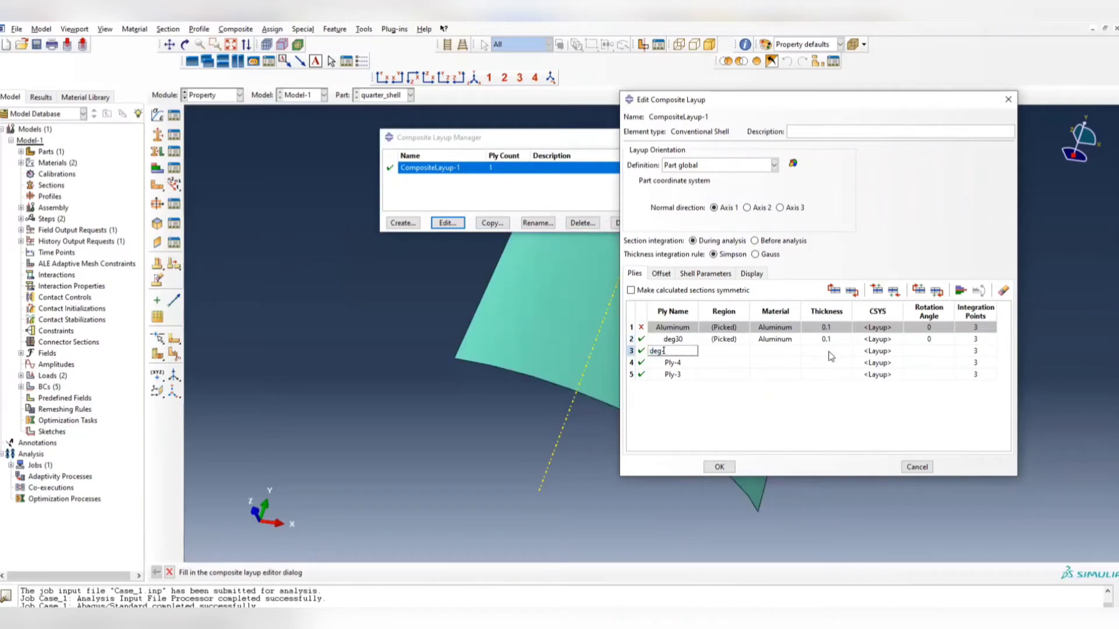
type("-30")
key("Tab")
key("Tab")
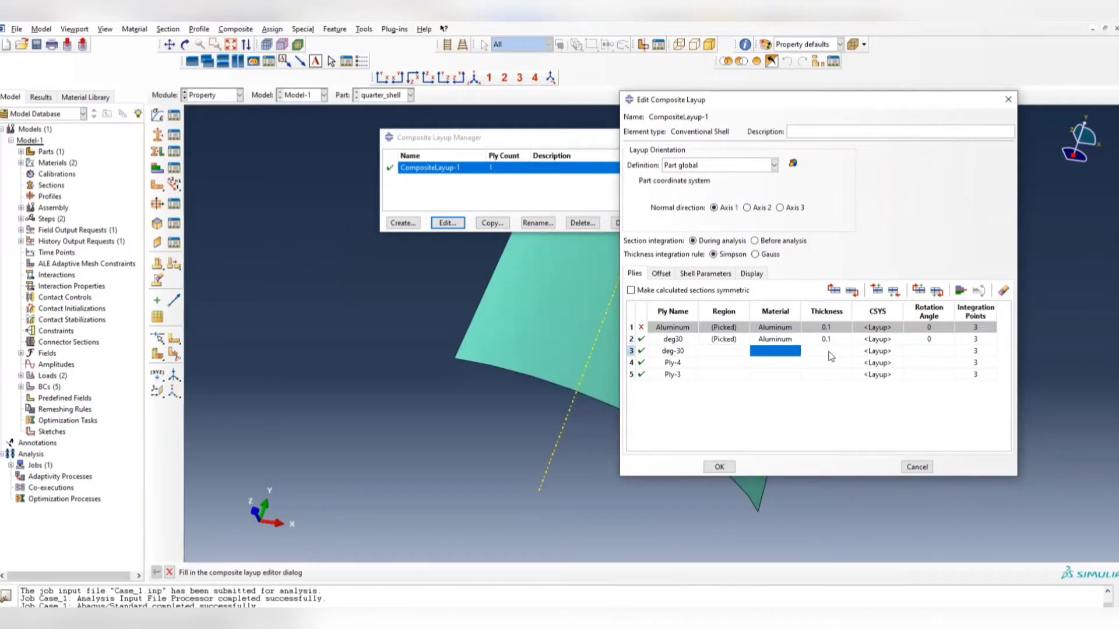
double_click(688, 363)
type("deg90_")
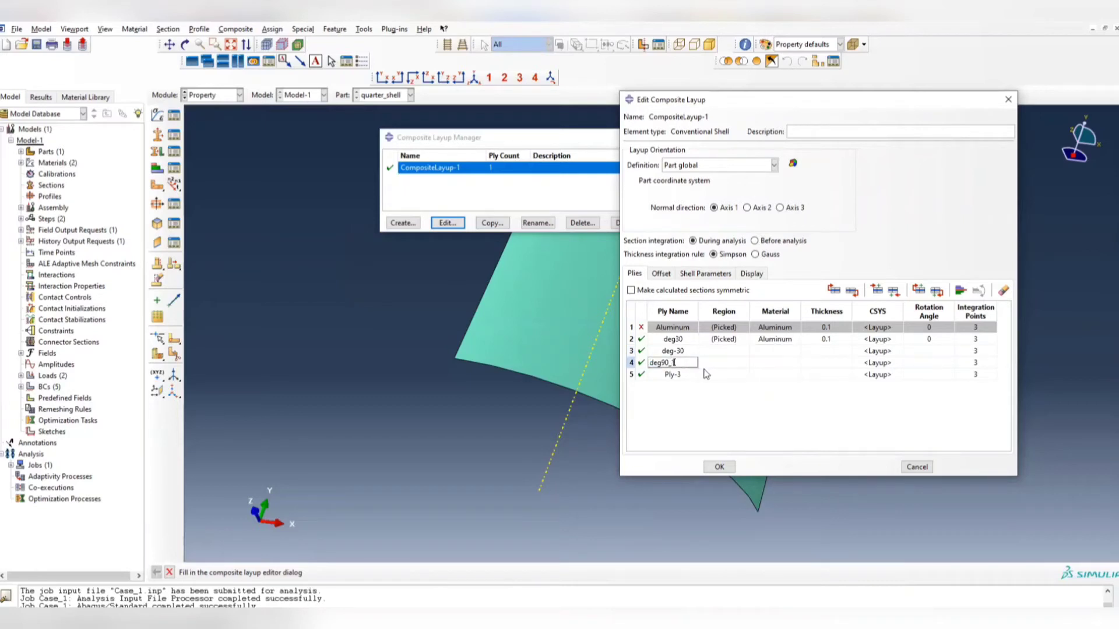
double_click(670, 375)
type("d")
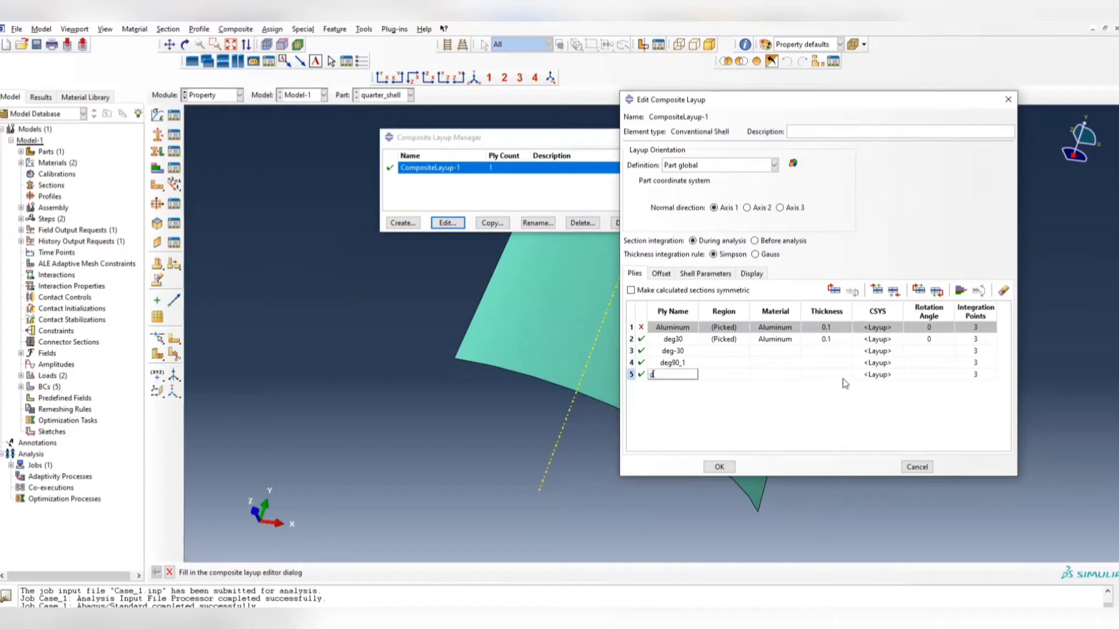
type("eg90_2")
key("Return")
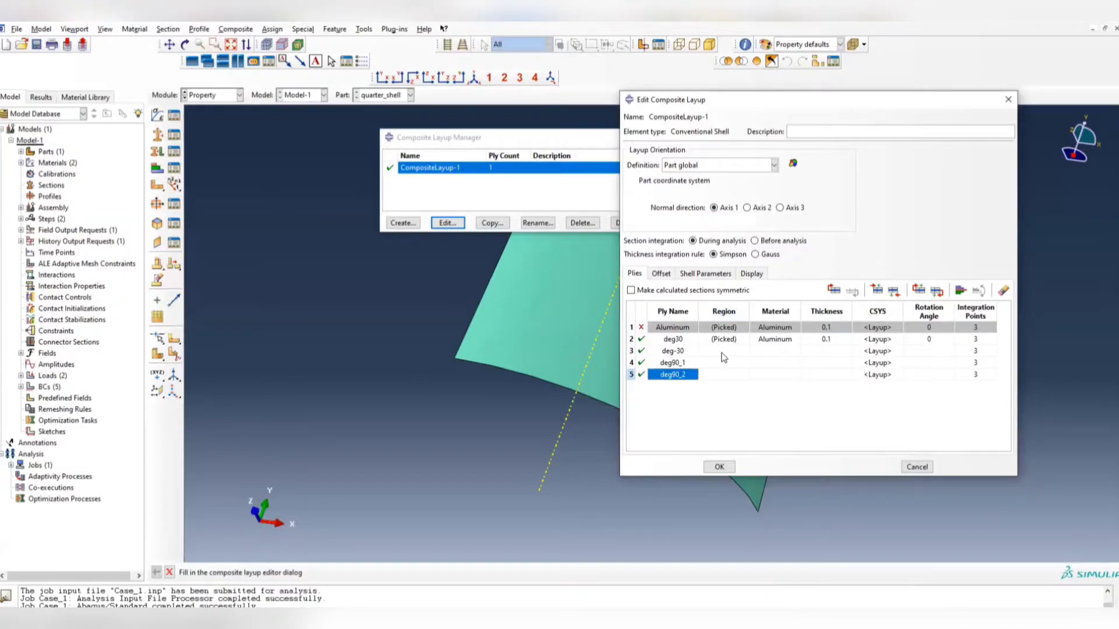
Step: Start picking a common region for the deg30 to deg90_2 plies and check the stacking sequence on the problem statement slide
left_click_drag(730, 339, 732, 379)
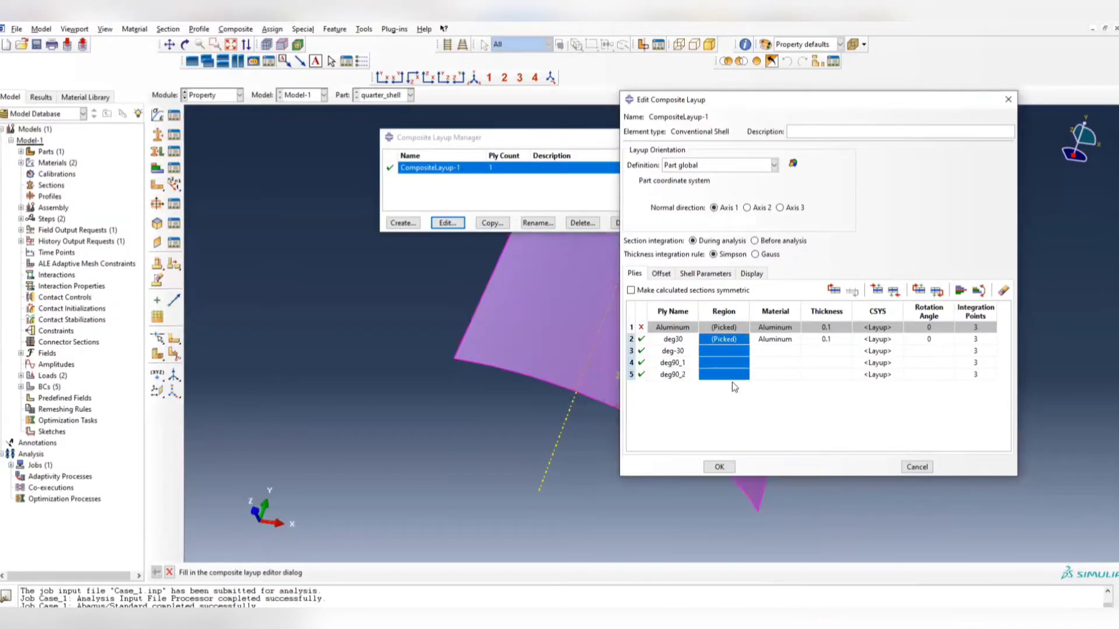
right_click(723, 347)
left_click(725, 384)
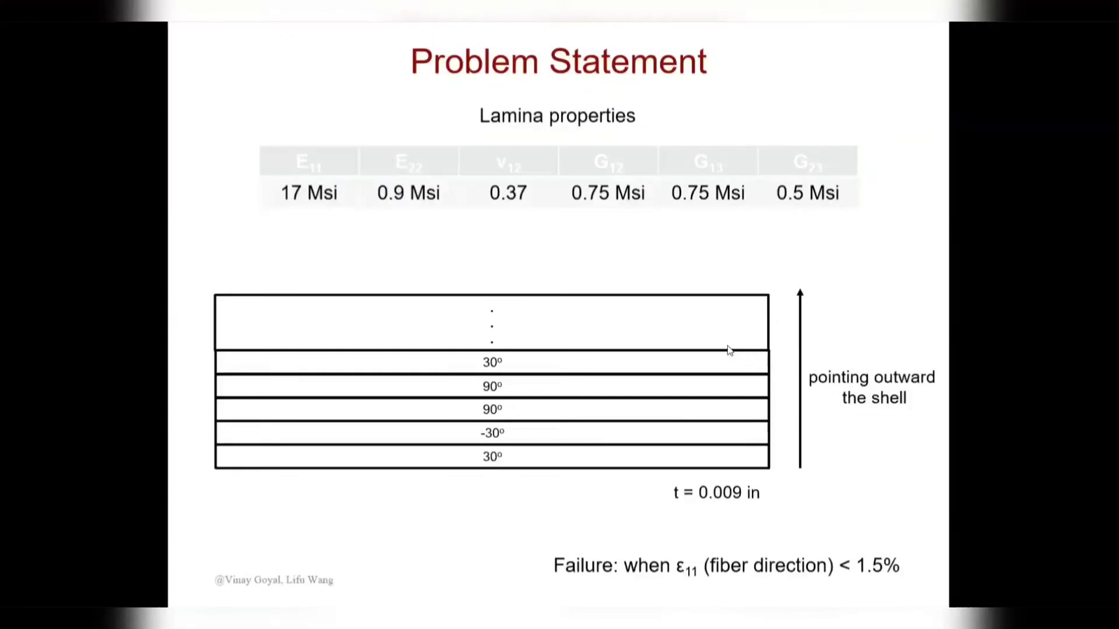
key("alt+Tab")
Step: Reopen CompositeLayup-1 for editing and insert four ply rows after the Aluminum ply
left_click(450, 222)
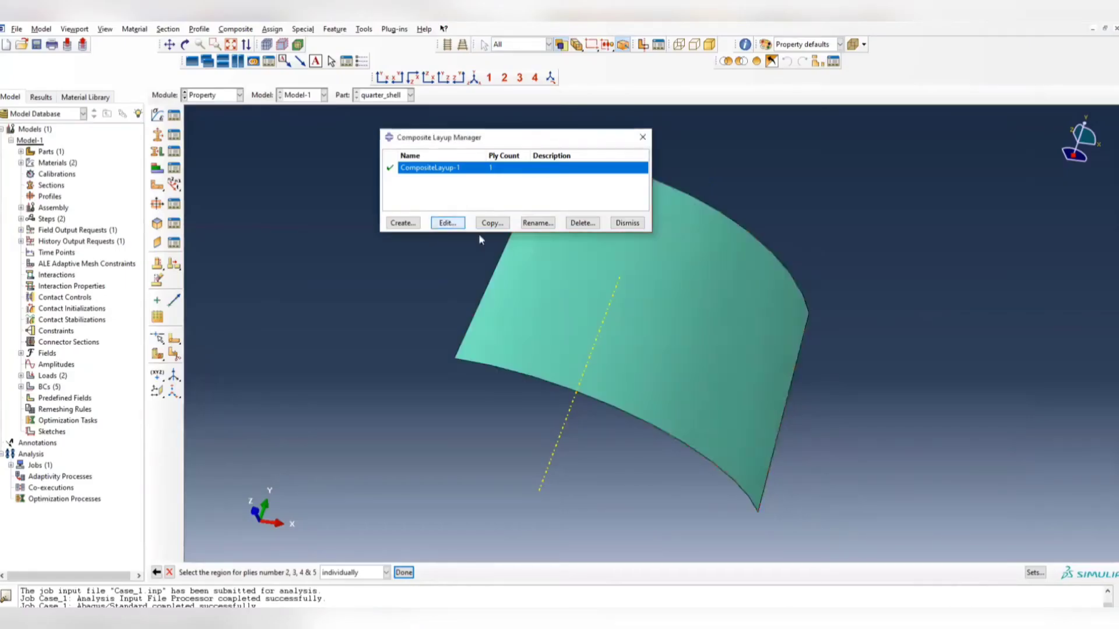
left_click(703, 394)
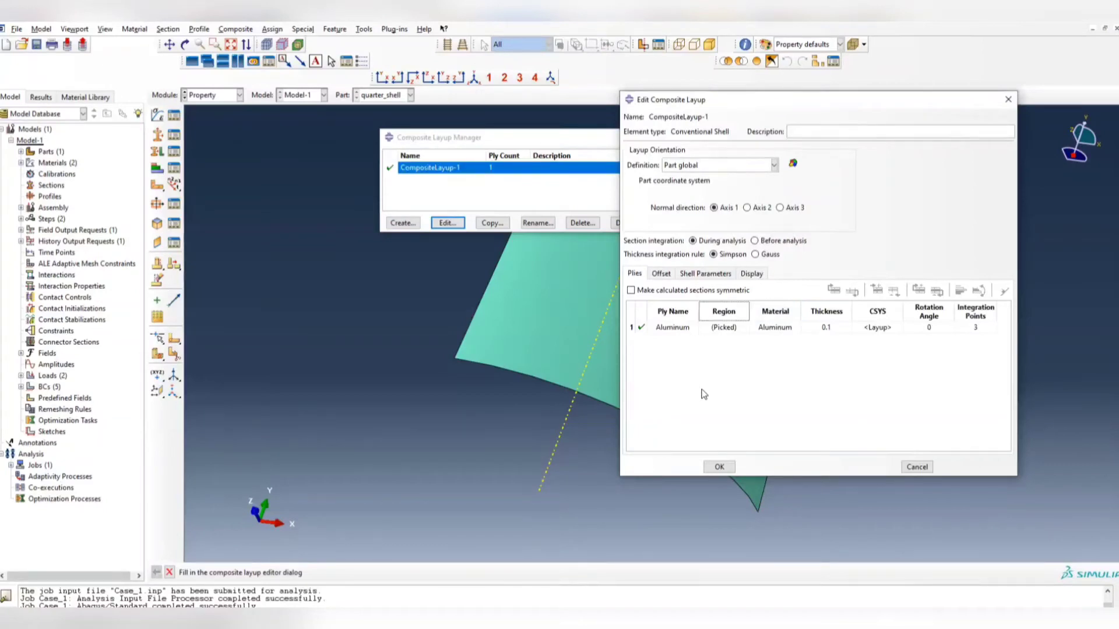
double_click(678, 330)
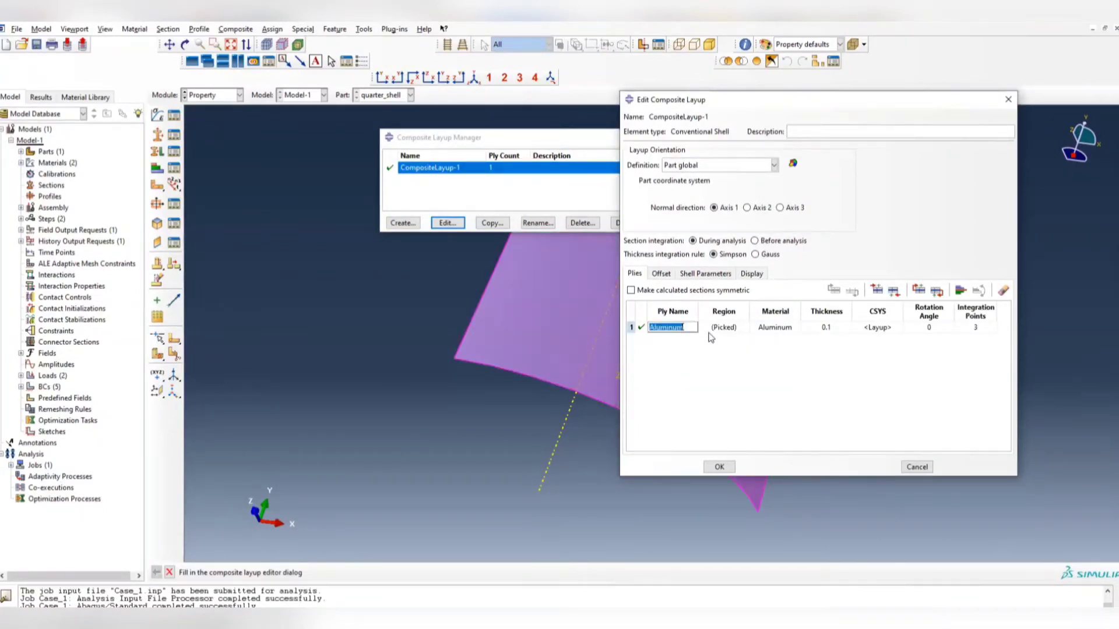
left_click(706, 331)
key("Return")
key("Return")
key("Return")
key("Return")
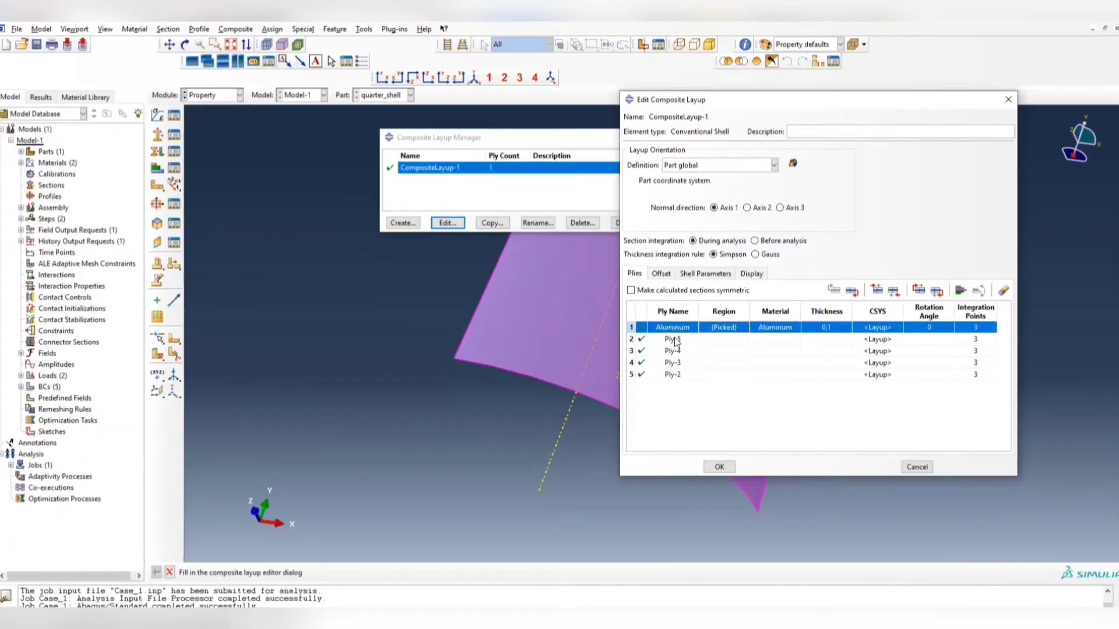
Step: Name the four new plies deg30, deg-30, deg90_1 and deg90_2
left_click_drag(674, 340, 679, 358)
double_click(683, 338)
type("deg30")
key("Tab")
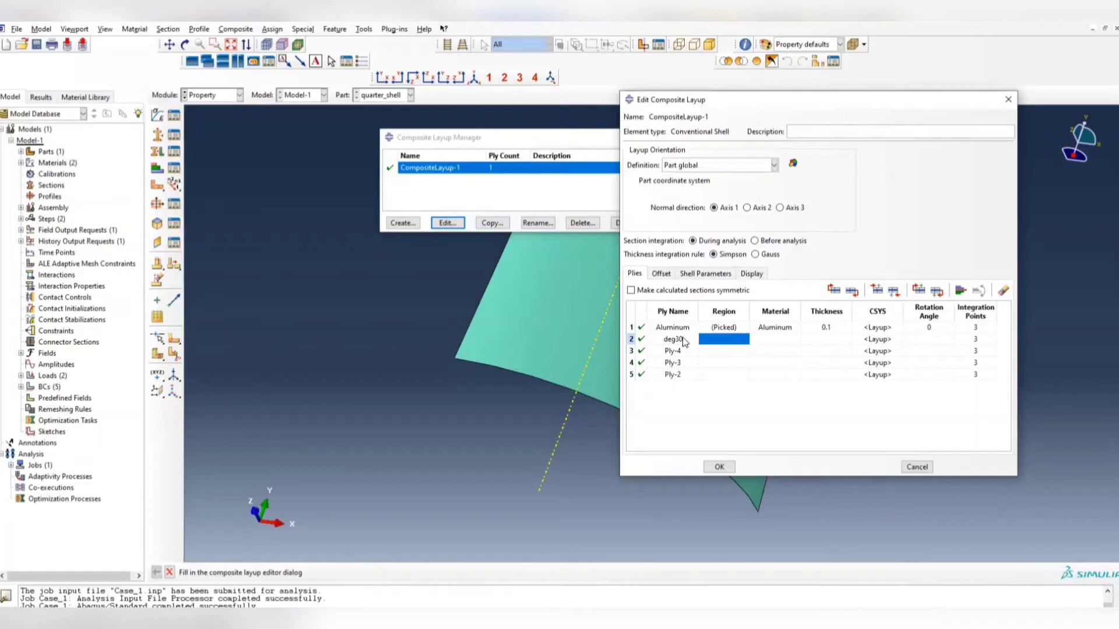
double_click(675, 351)
type("deg-30")
key("Return")
type("d")
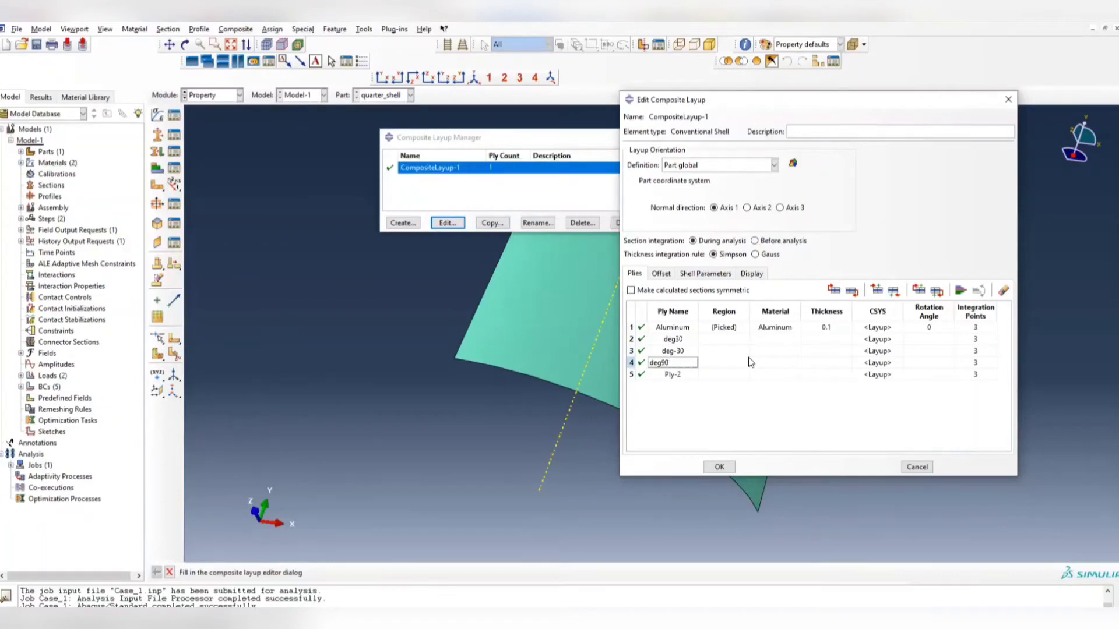
key("Return")
type("deg90_2")
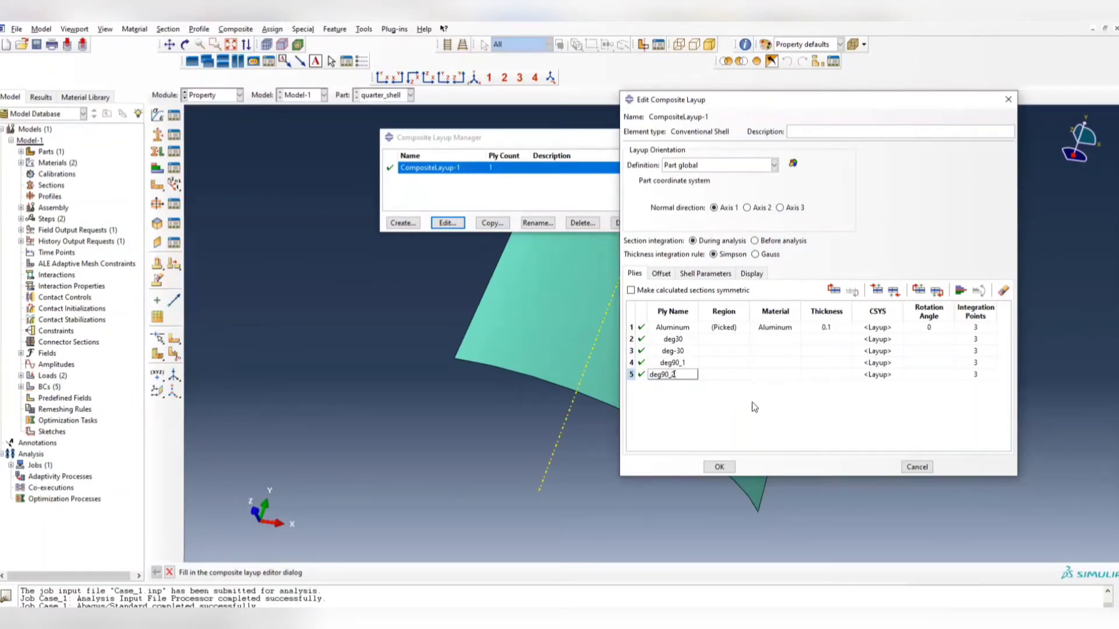
Step: Select the region cells of the four new composite plies and bring up the ply editing options
left_click_drag(733, 337, 736, 375)
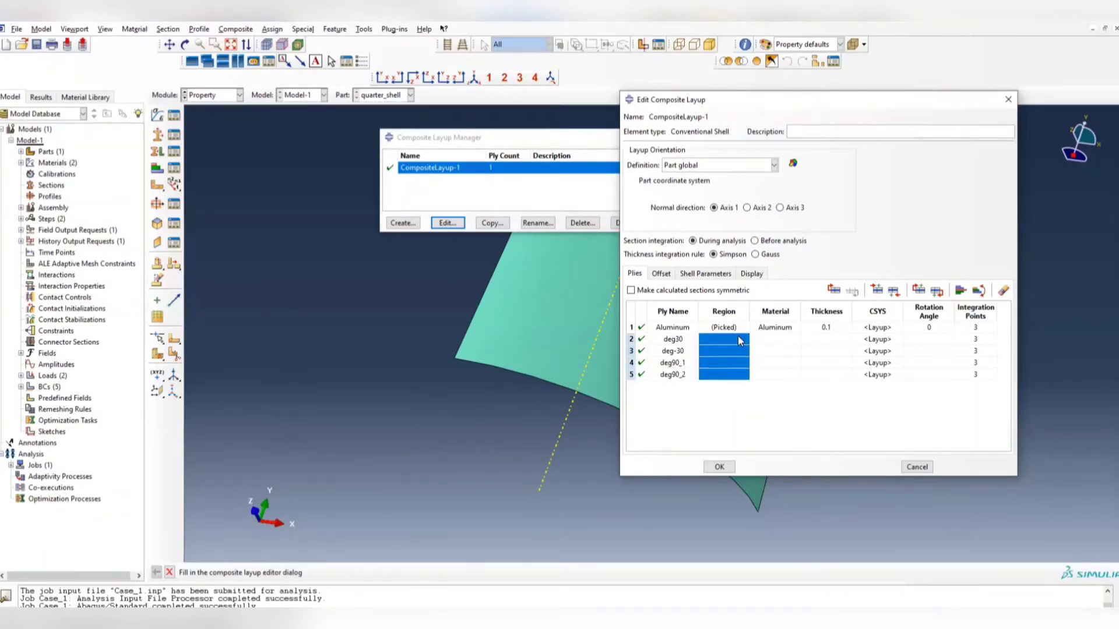
right_click(738, 335)
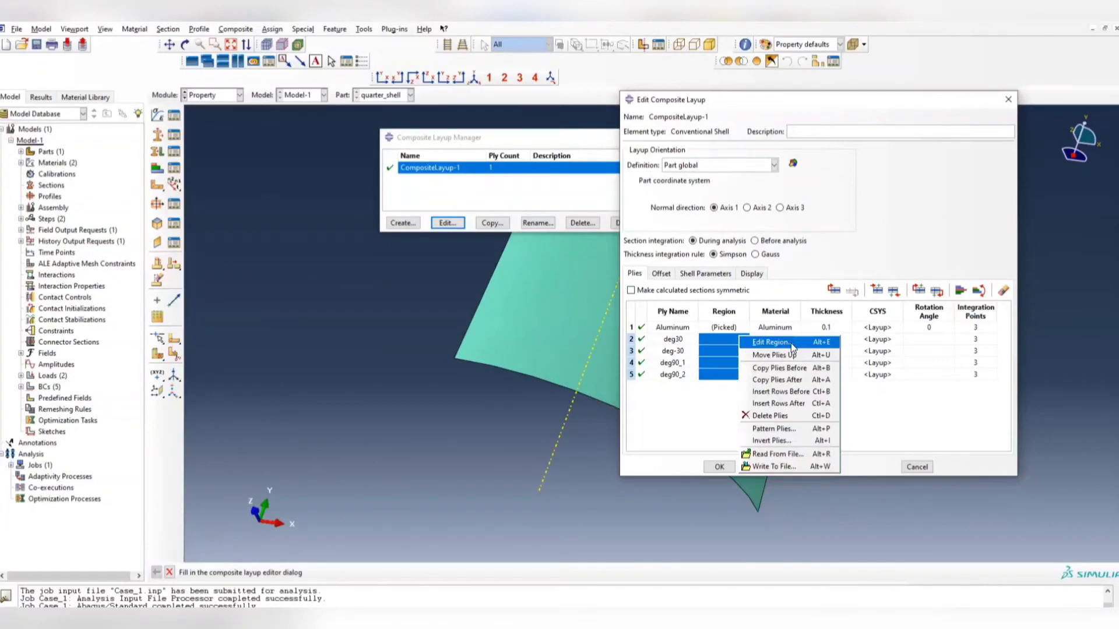
Step: Assign the shell surface as the region for plies deg30, deg-30, deg90_1 and deg90_2
left_click(770, 343)
left_click(696, 367)
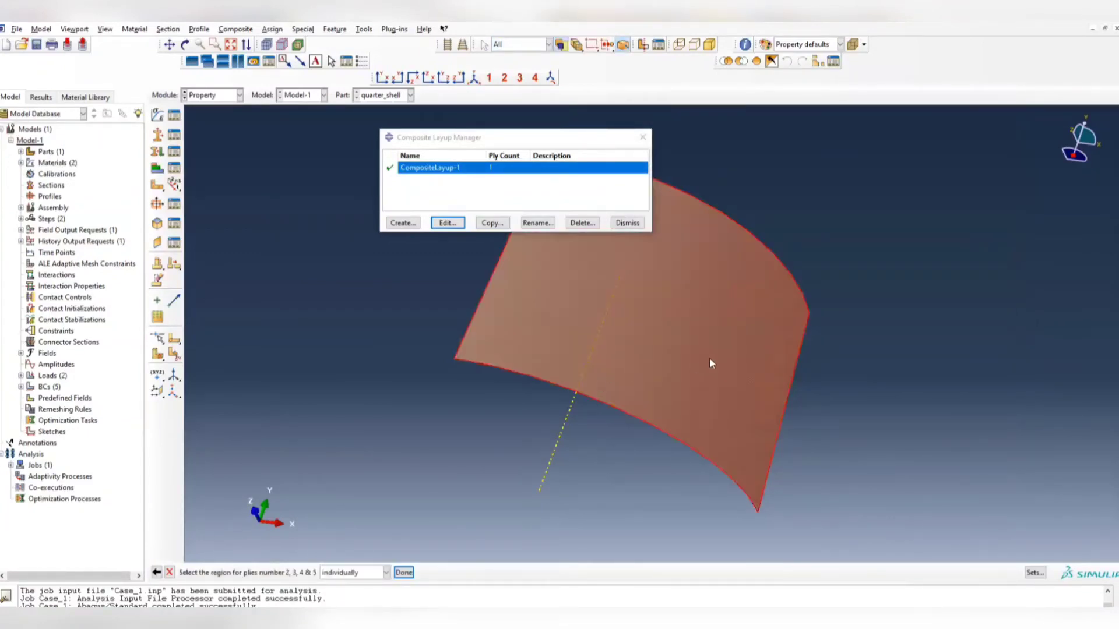
left_click(403, 572)
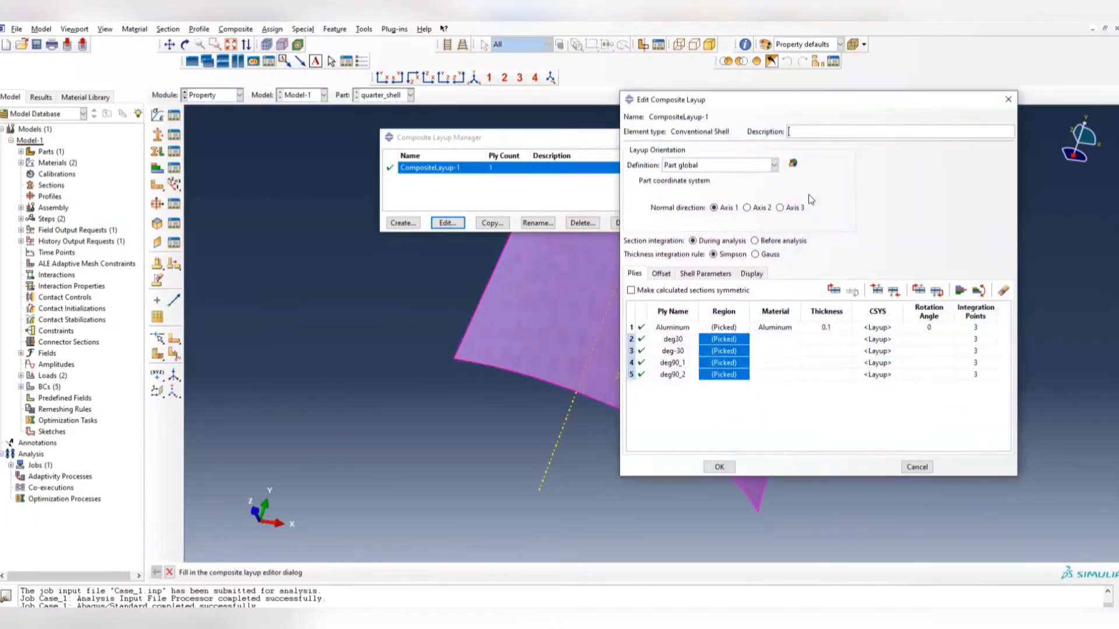
Step: Set the material of plies deg30, deg-30, deg90_1 and deg90_2 to Composite
left_click(782, 338)
left_click(781, 375, "shift")
right_click(778, 344)
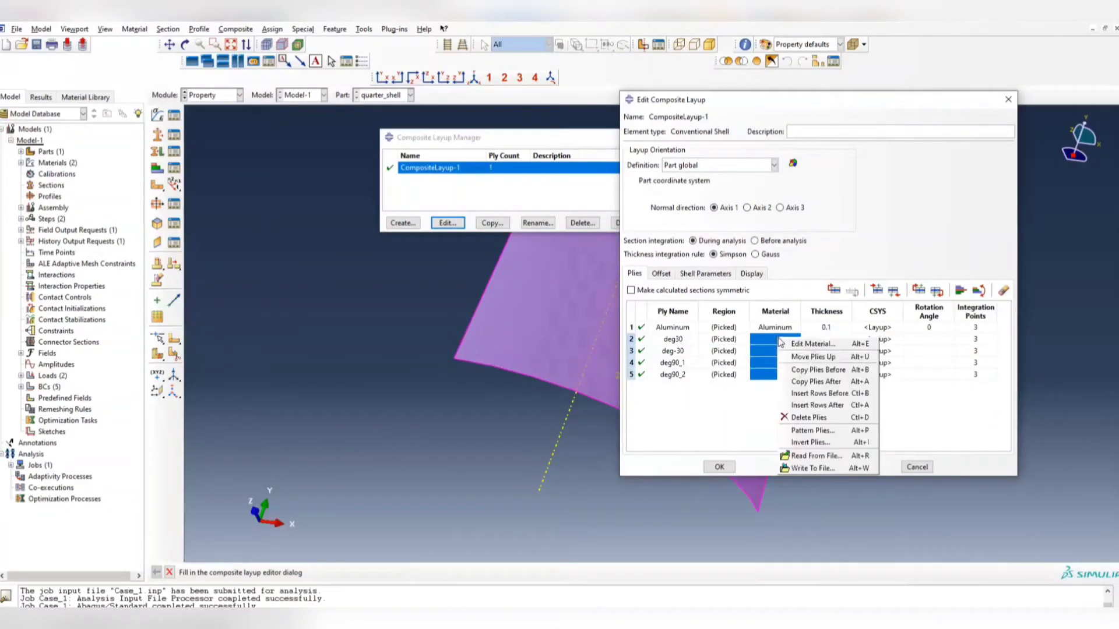
left_click(807, 339)
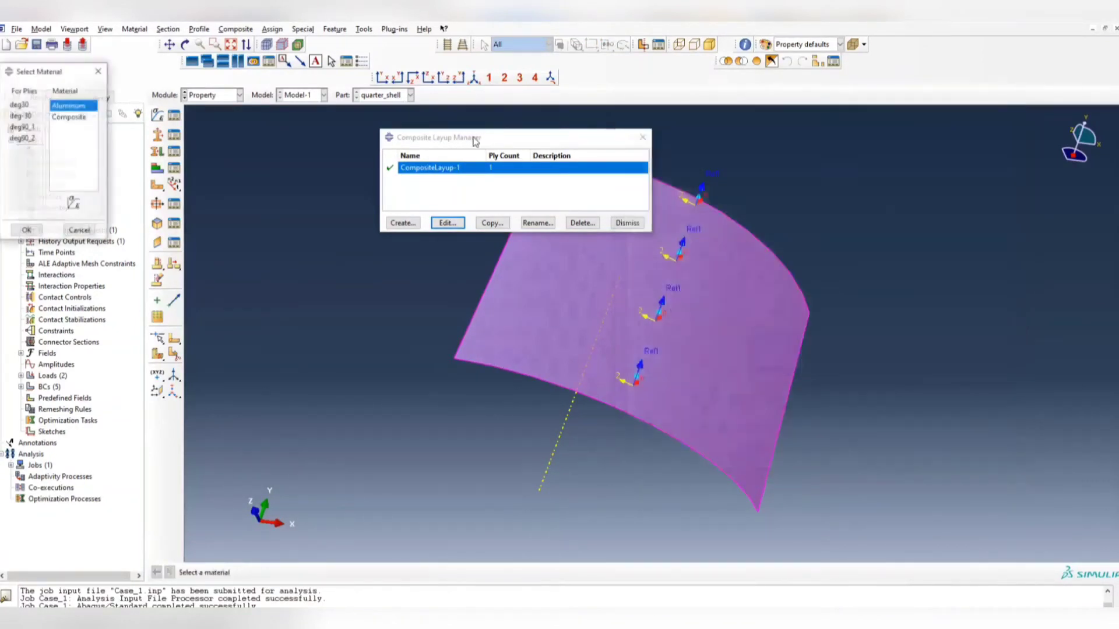
left_click(68, 116)
left_click(27, 231)
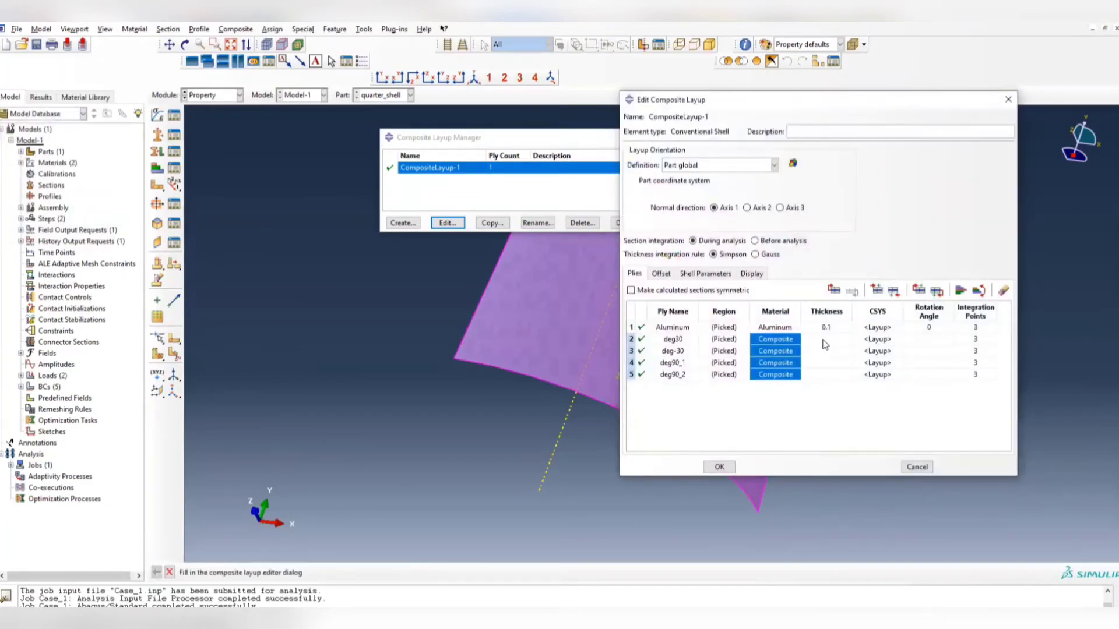
Step: Specify a thickness of 0.009 for plies deg30, deg-30, deg90_1 and deg90_2
left_click_drag(823, 339, 829, 376)
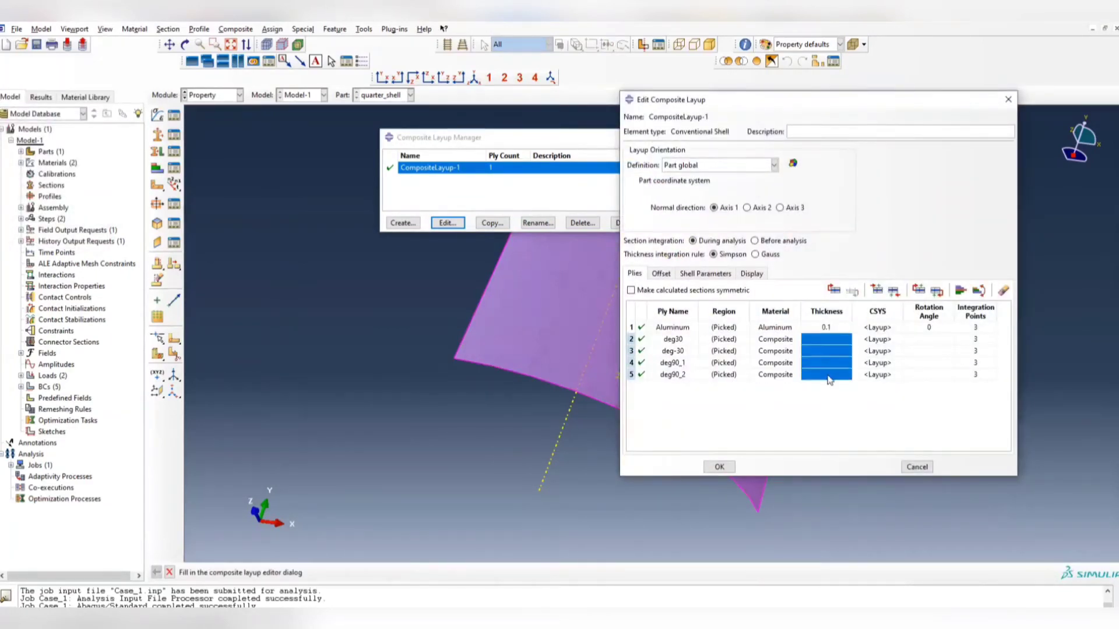
right_click(827, 349)
left_click(863, 351)
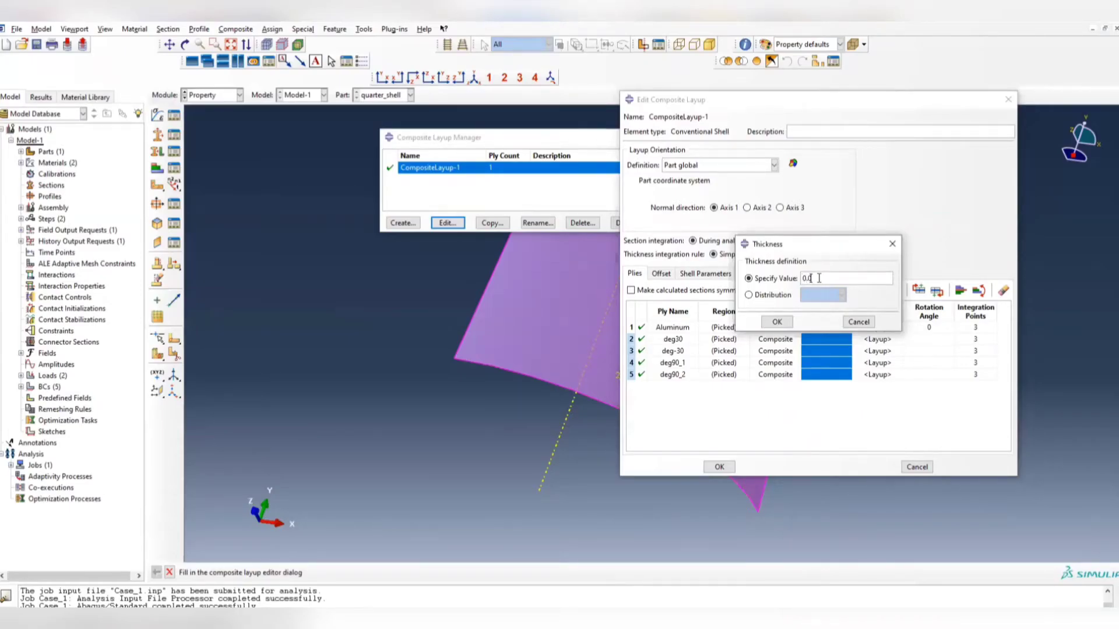
left_click(778, 324)
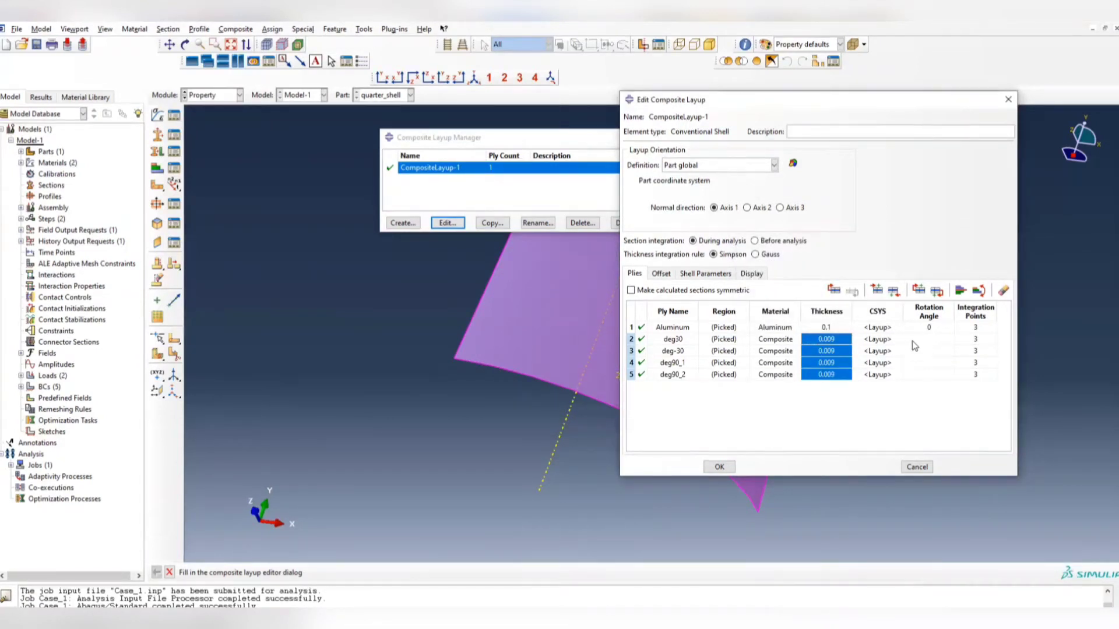
Step: Set the rotation angles to 30 for deg30, -30 for deg-30, and 90 for both deg90_1 and deg90_2
left_click_drag(490, 137, 267, 141)
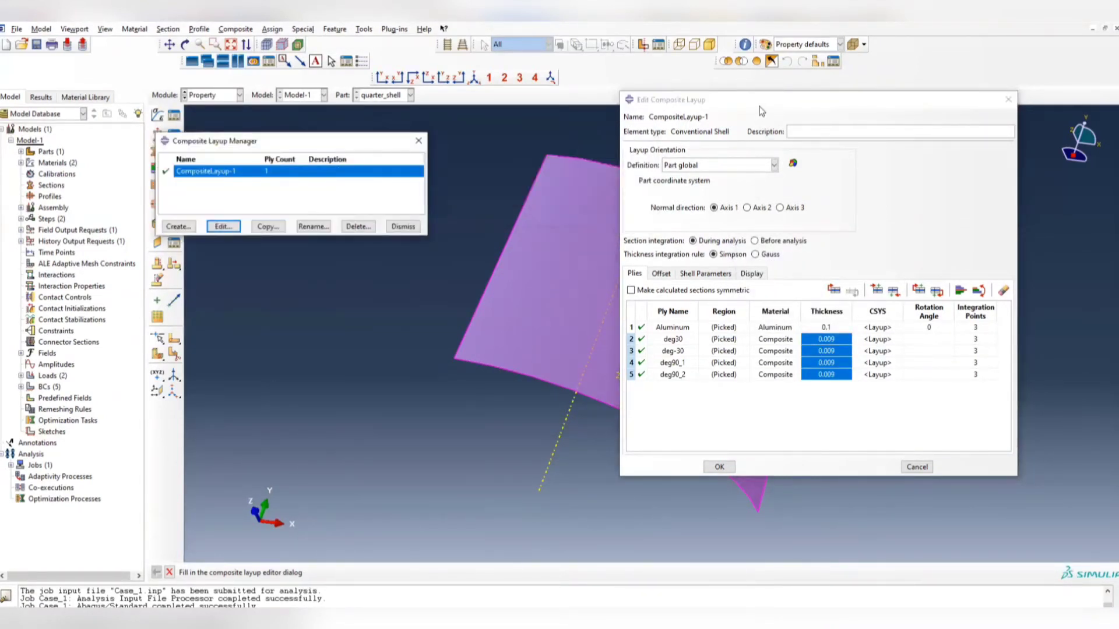
left_click_drag(770, 109, 796, 106)
left_click(955, 336)
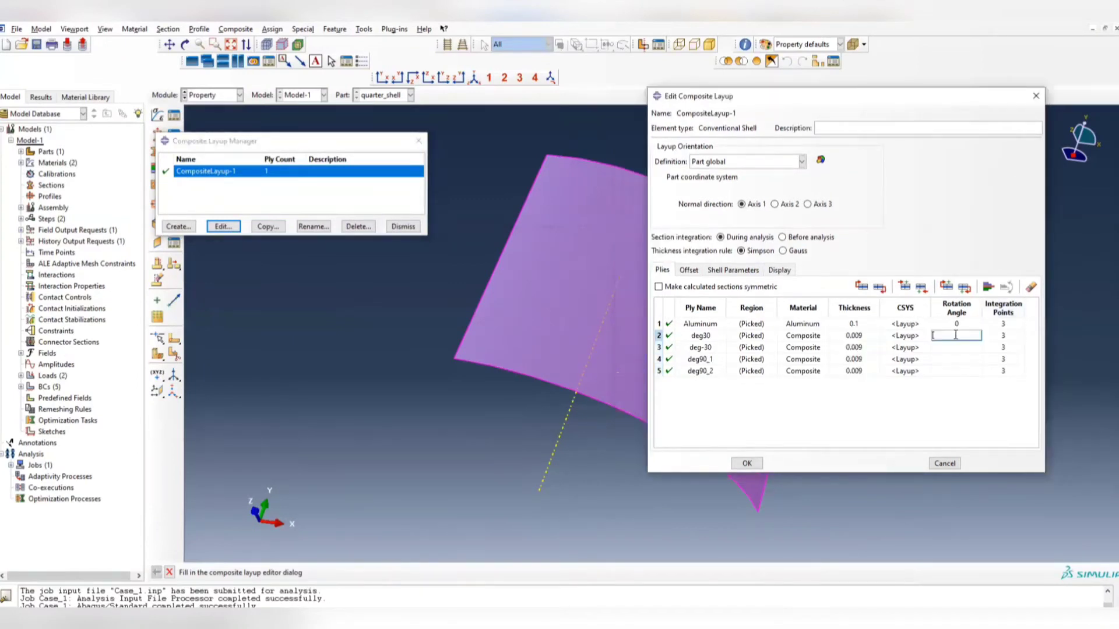
left_click(976, 346)
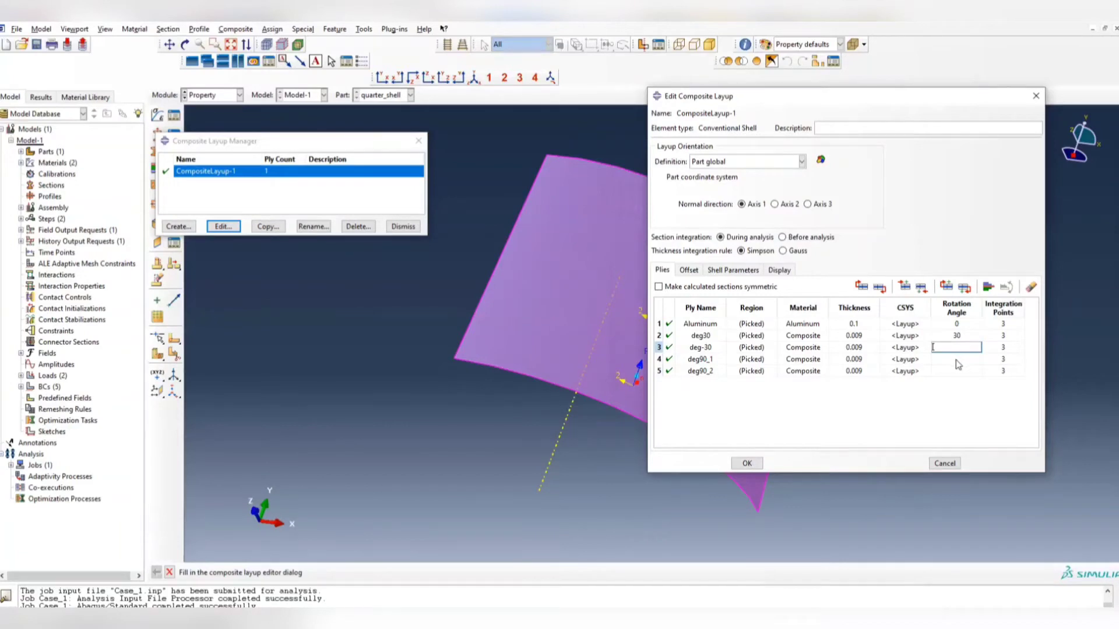
left_click(959, 358)
type("90")
left_click(953, 371)
type("90")
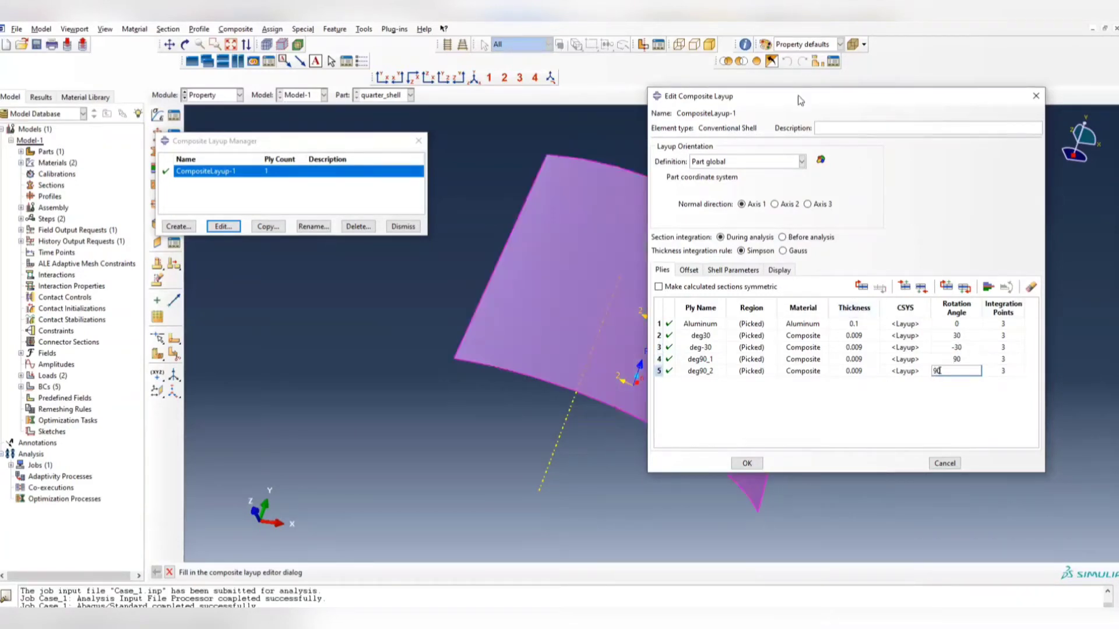
Step: Examine the orientation triads on the shell for each of the composite plies
left_click_drag(822, 98, 311, 122)
left_click(449, 355)
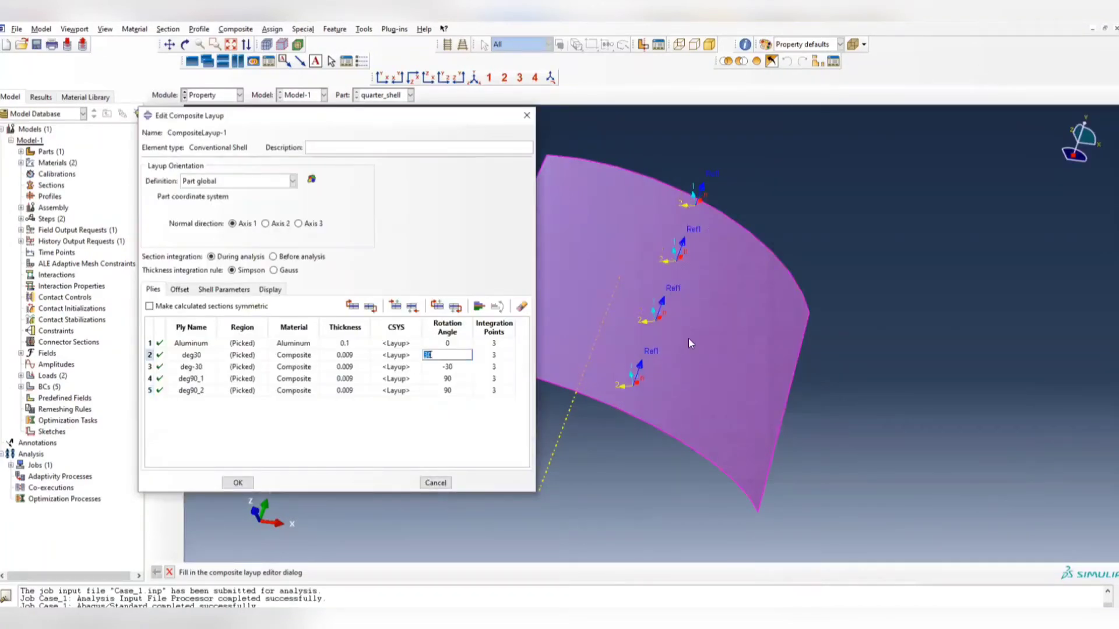
scroll(653, 311, "down", 3)
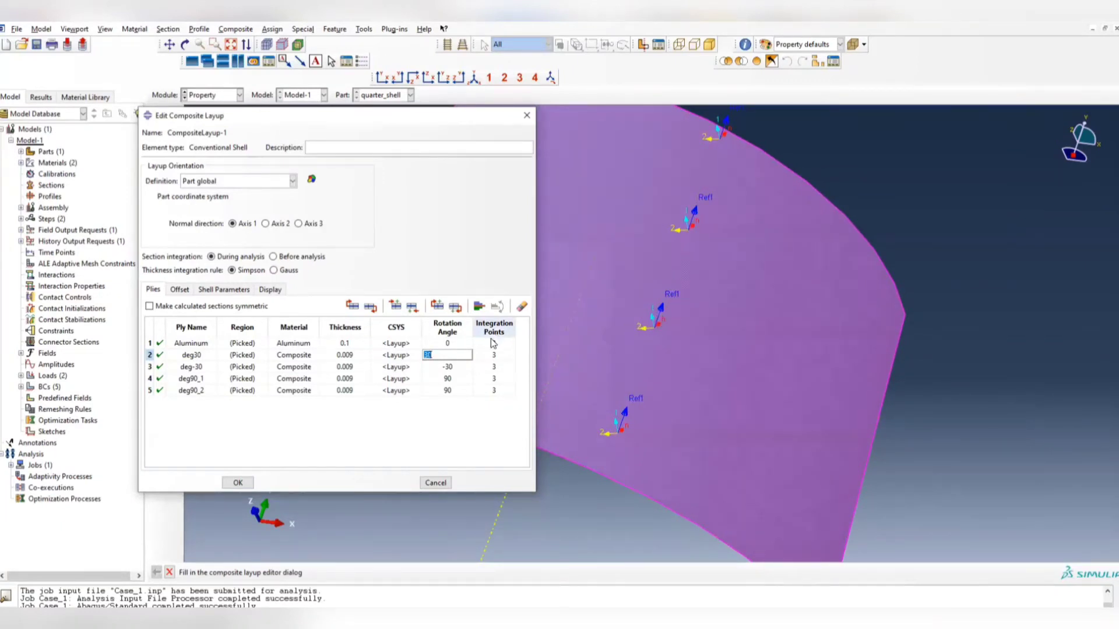
left_click(458, 367)
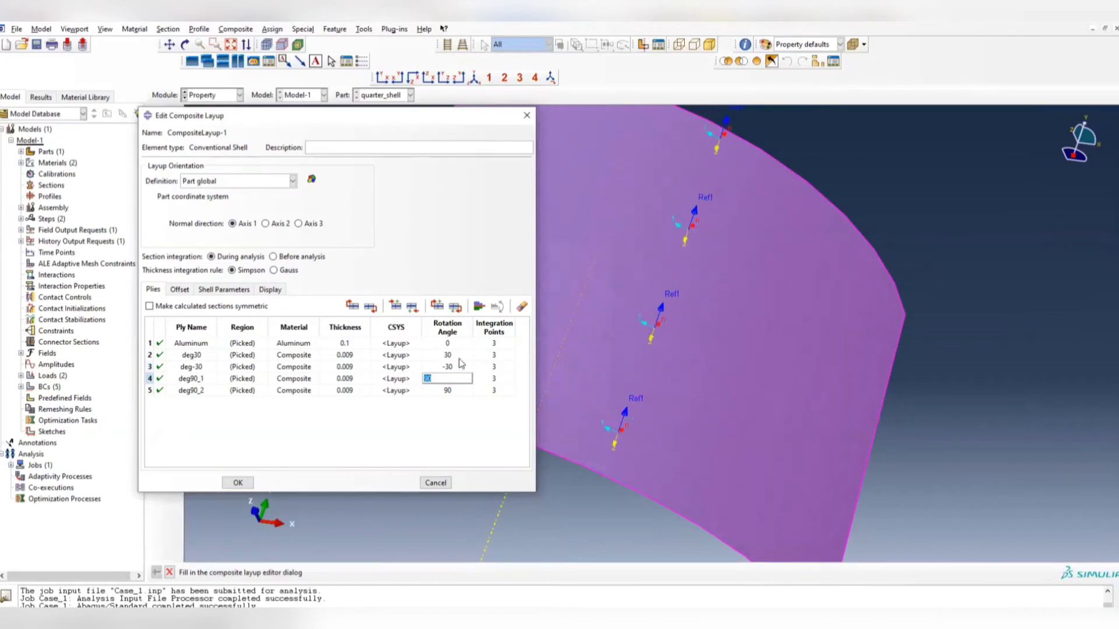
left_click(459, 379)
left_click(463, 390)
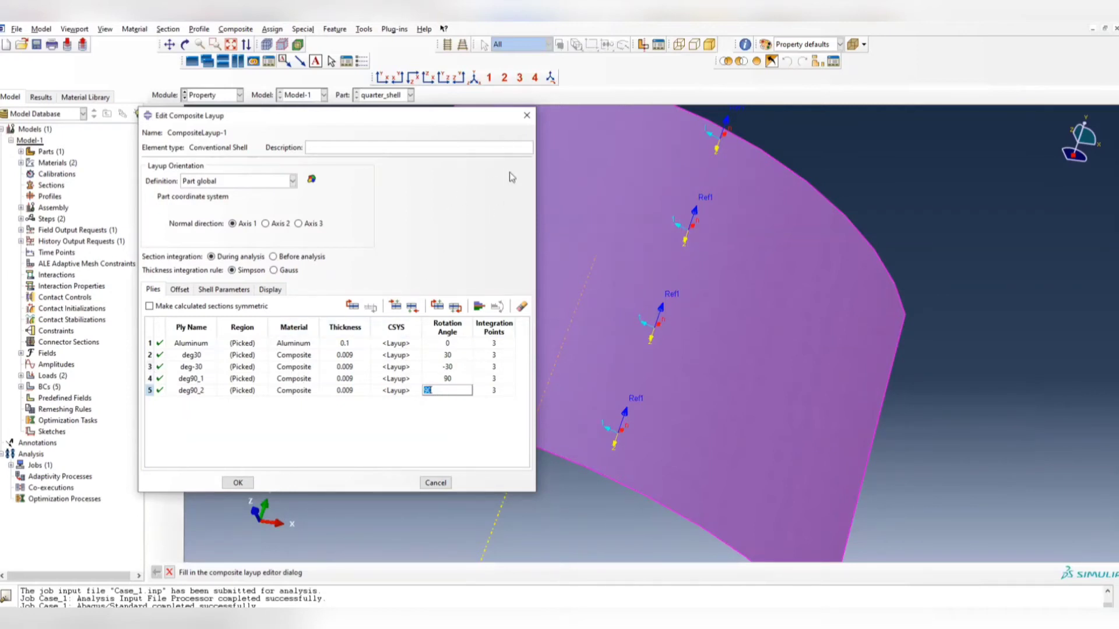
Step: Suppress the Aluminum ply and apply the changes to CompositeLayup-1
left_click(161, 346)
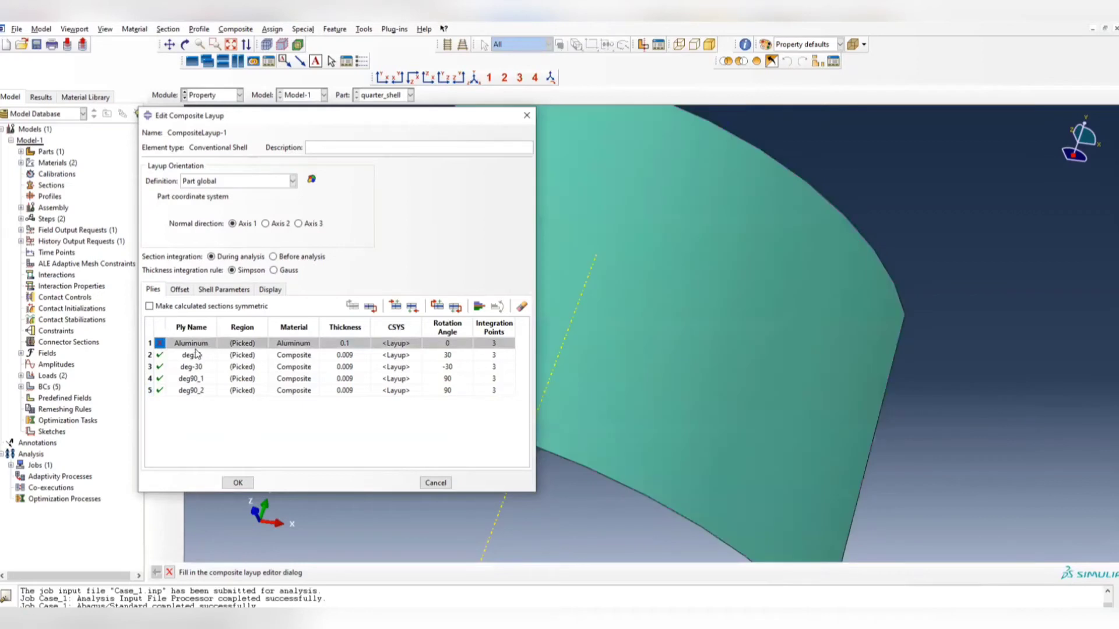
left_click(238, 483)
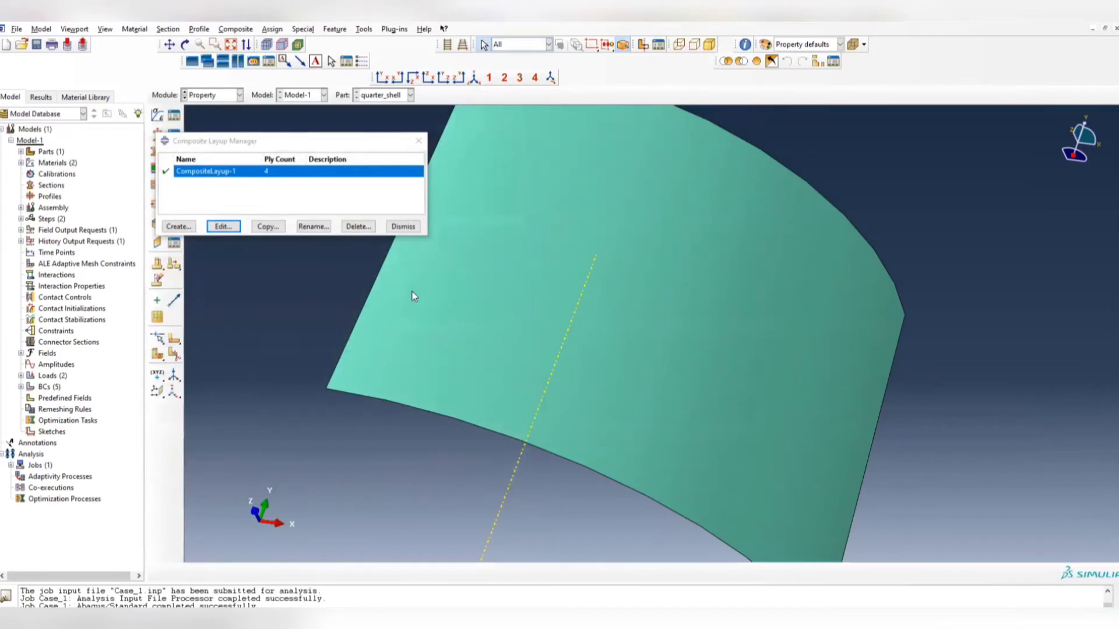
left_click(418, 141)
left_click_drag(665, 367, 609, 334, "ctrl+alt")
left_click(746, 43)
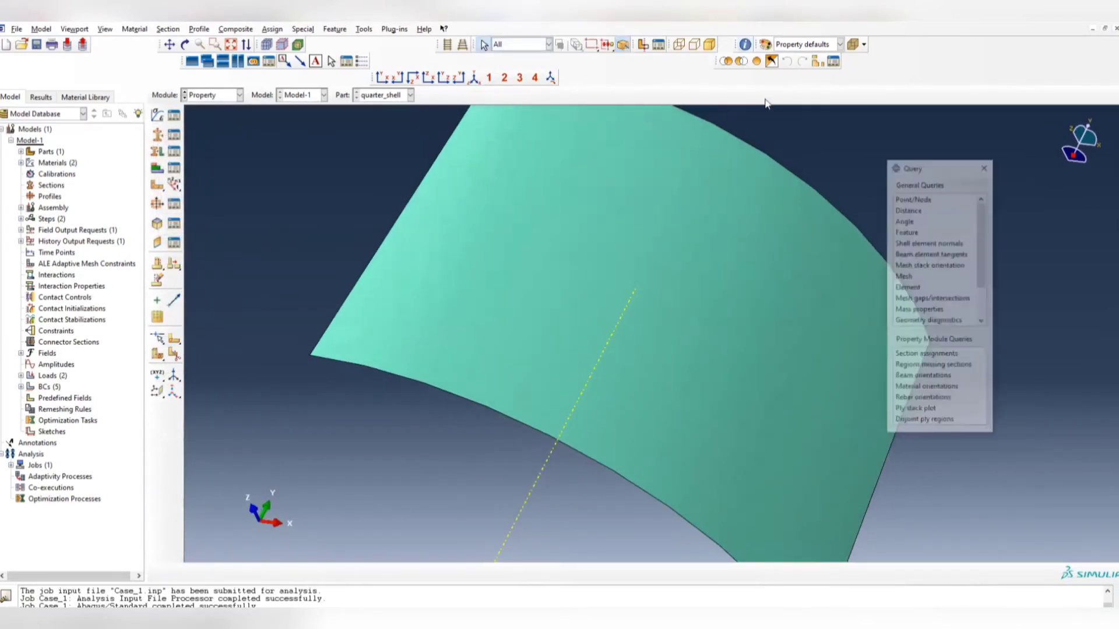
left_click(919, 412)
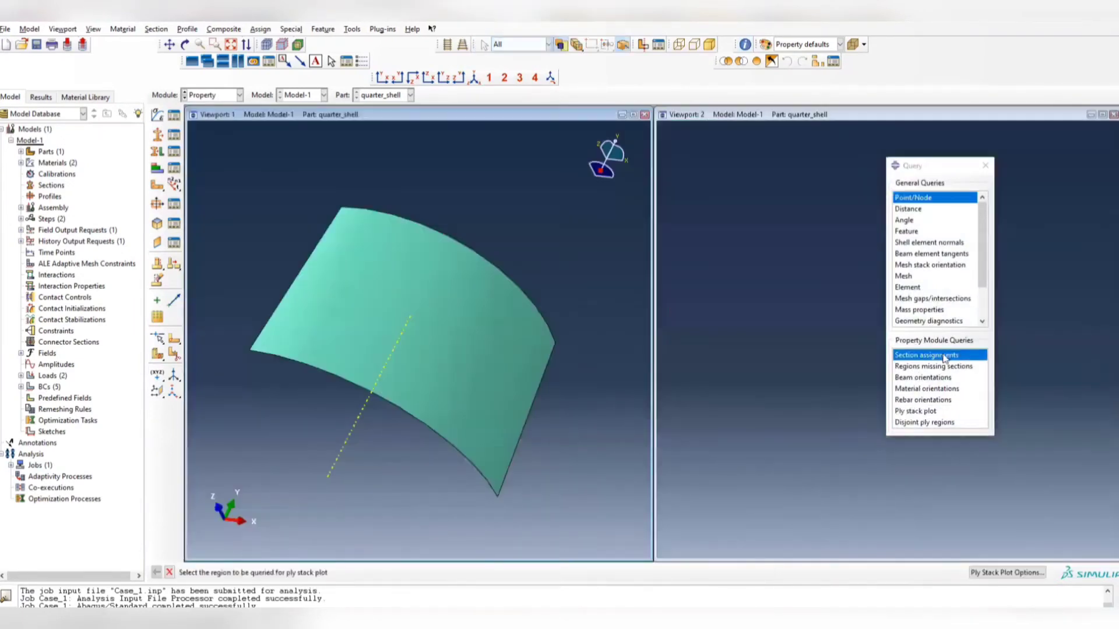
left_click(984, 167)
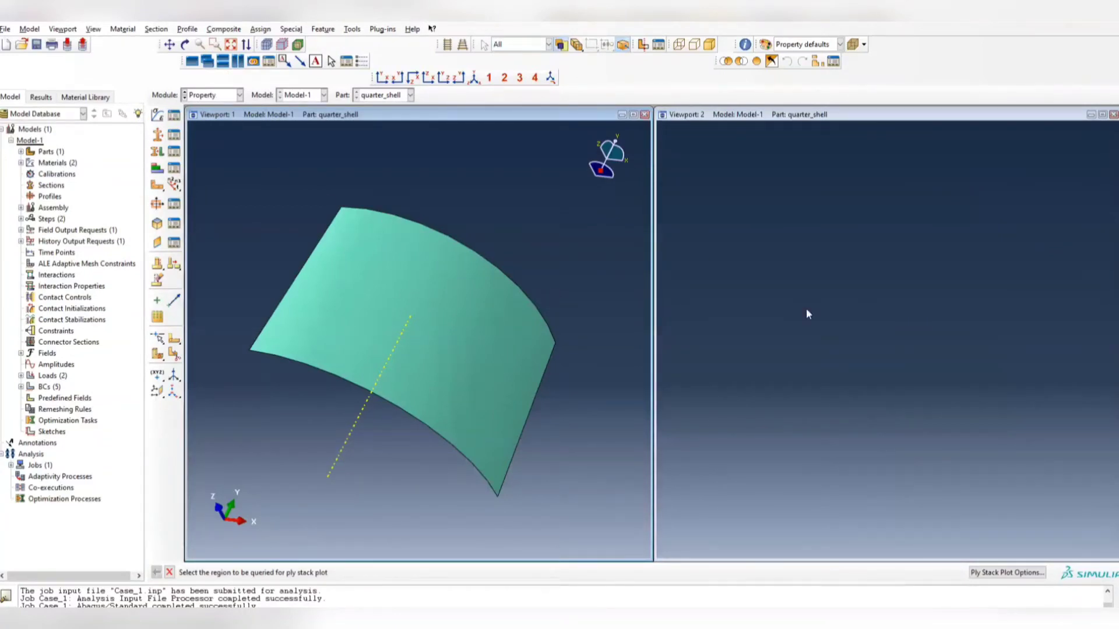
left_click(1112, 114)
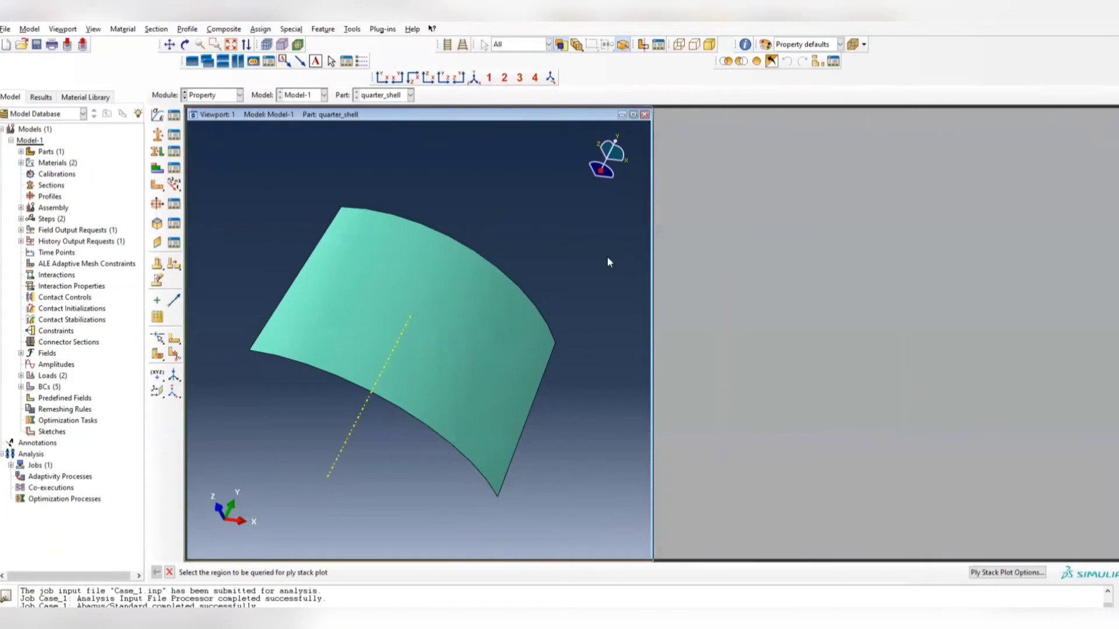
left_click(633, 114)
scroll(583, 314, "up", 4)
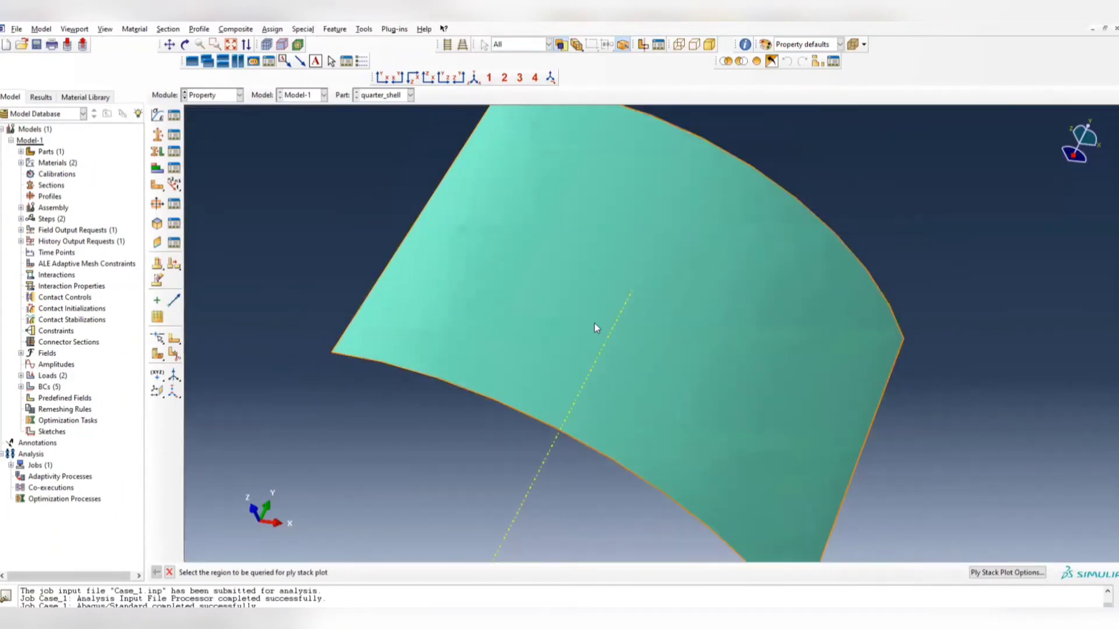
left_click_drag(461, 371, 687, 291, "ctrl+alt")
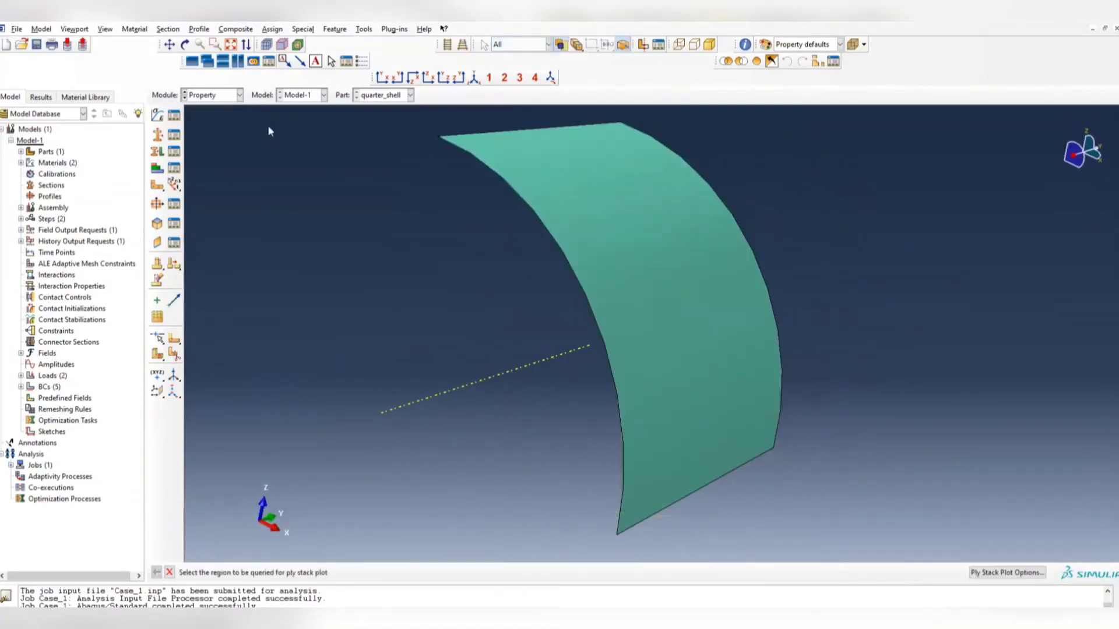
Step: In the Load module, change the magnitude of the uniform inner_pressure load, consulting the problem statement slides
left_click(238, 95)
left_click(218, 130)
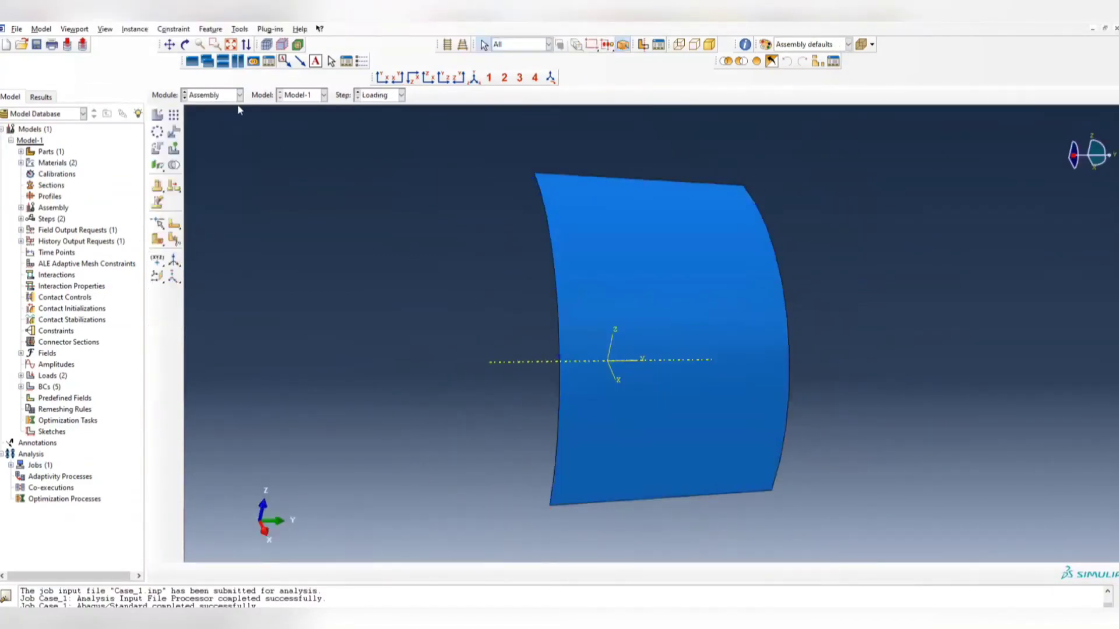
left_click(230, 95)
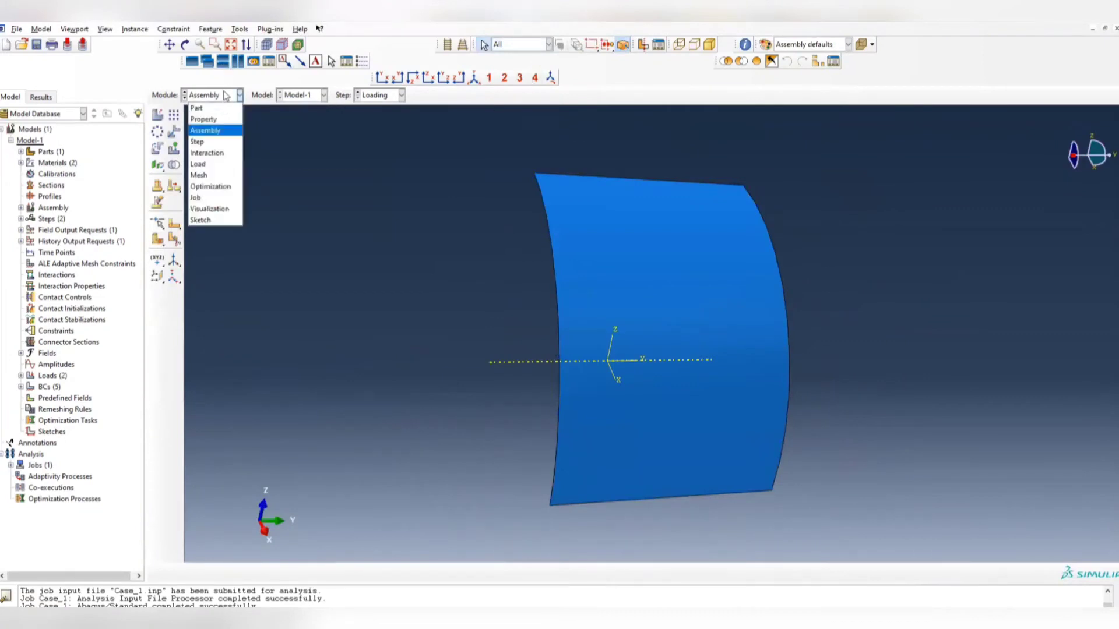
left_click(223, 165)
left_click(174, 114)
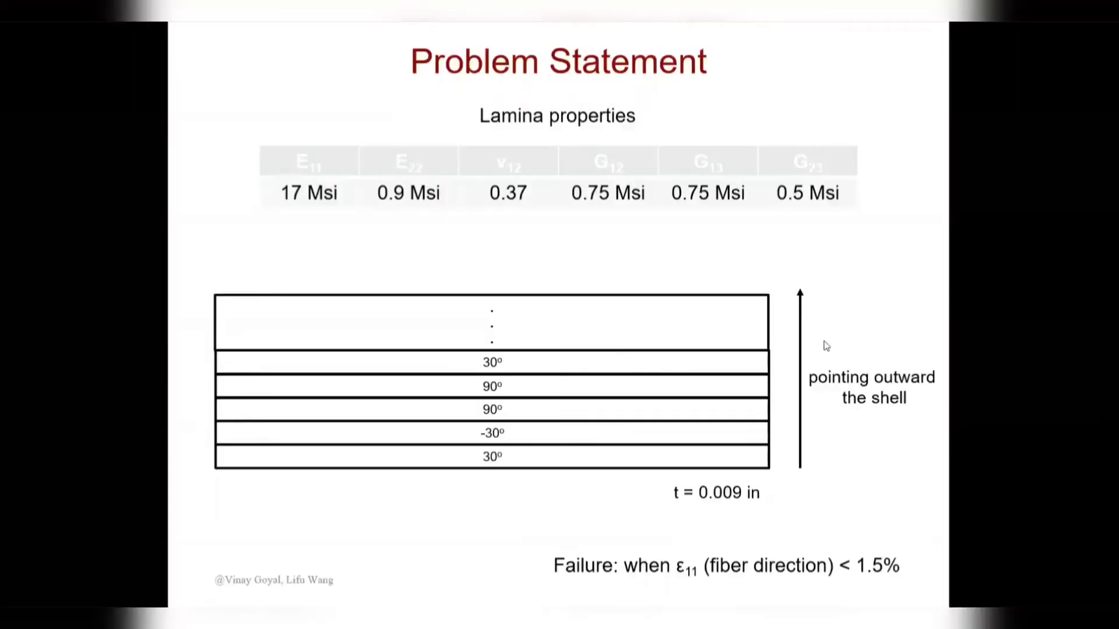
key("Right")
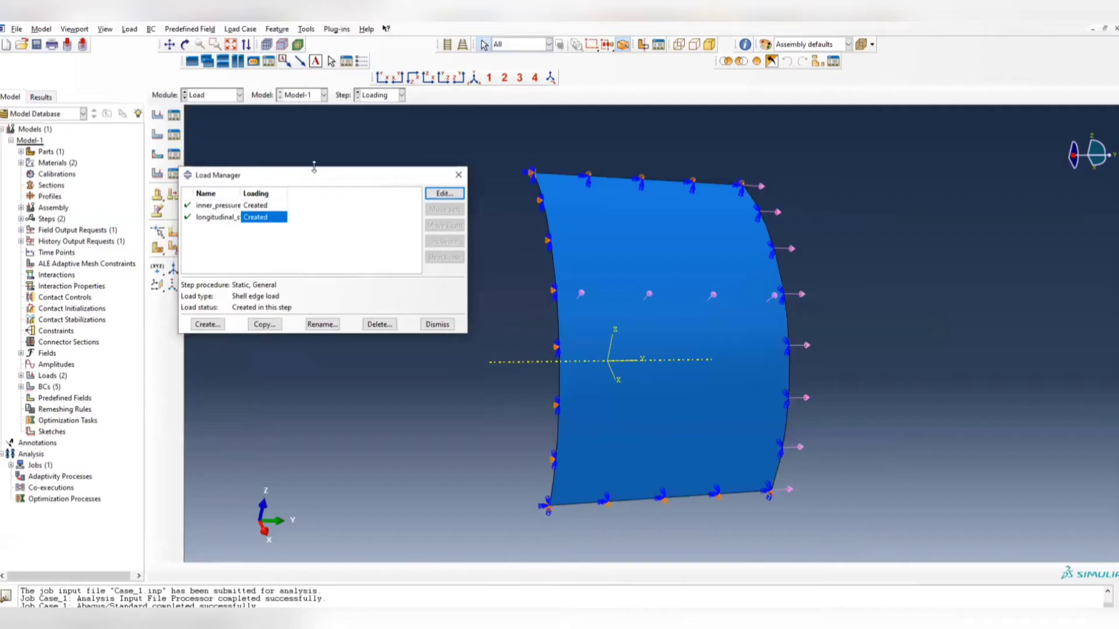
left_click(265, 205)
left_click(455, 198)
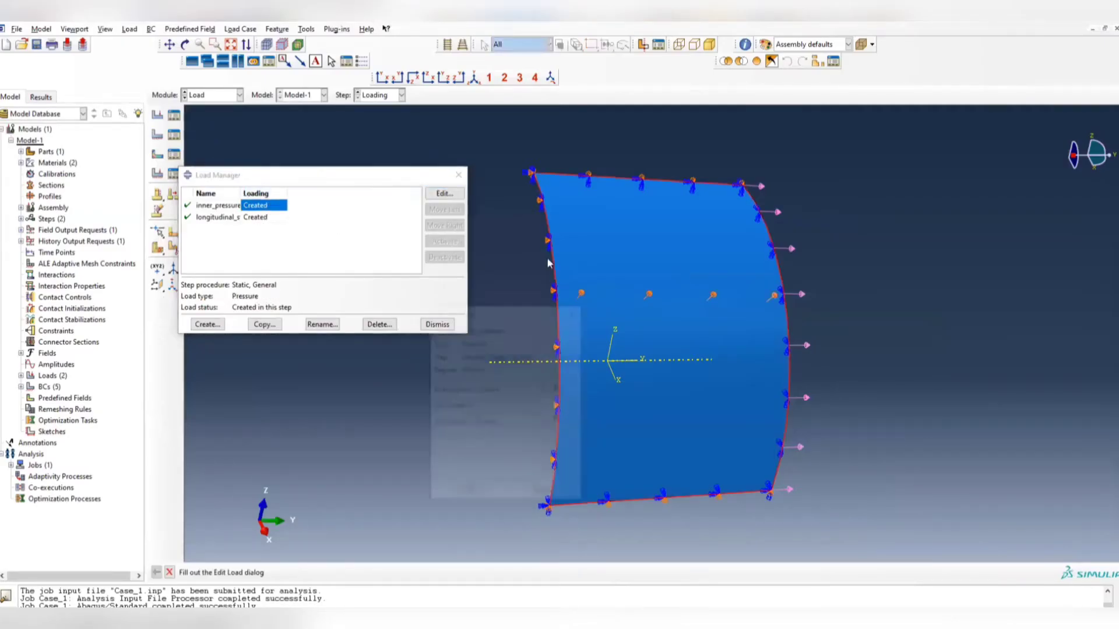
double_click(485, 410)
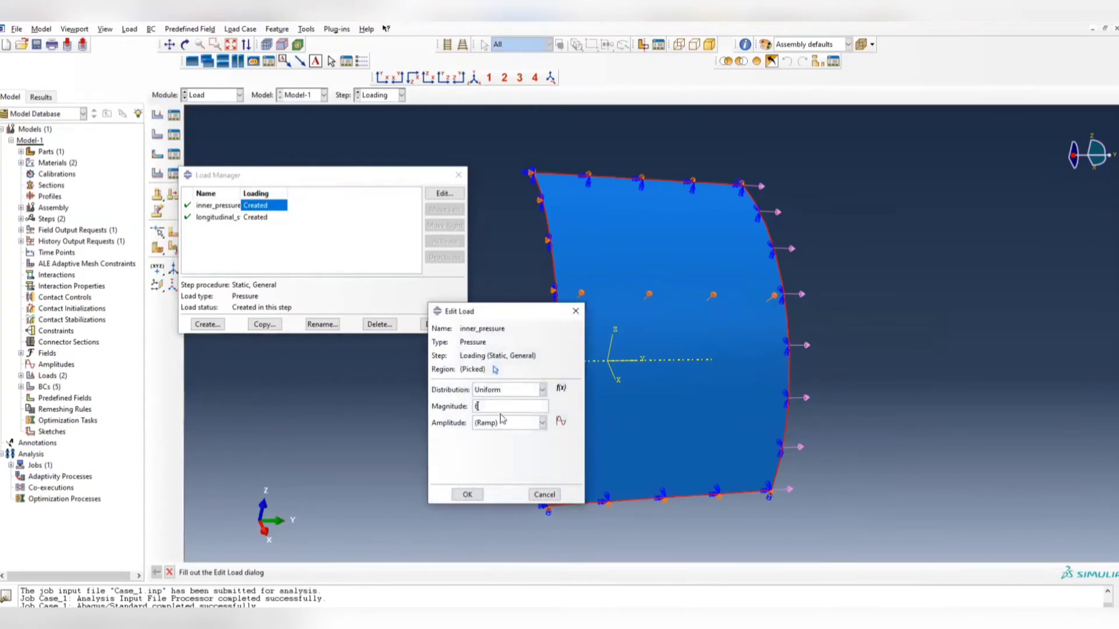
left_click(467, 495)
Step: Set the magnitude of the longitudinal_stress shell edge load to -30000
left_click(260, 217)
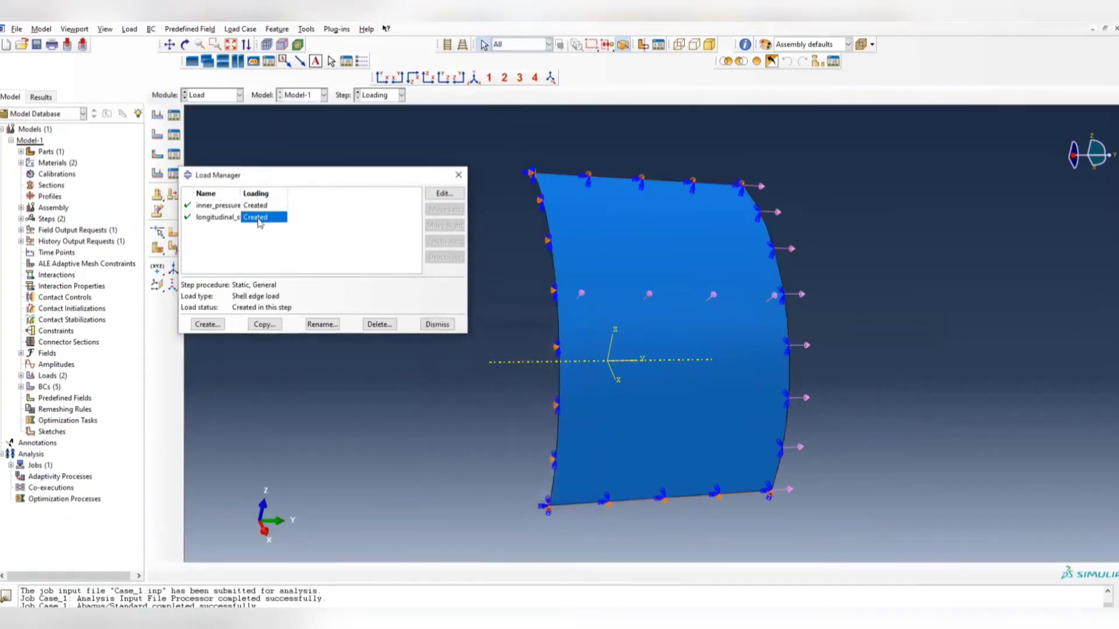
left_click(445, 194)
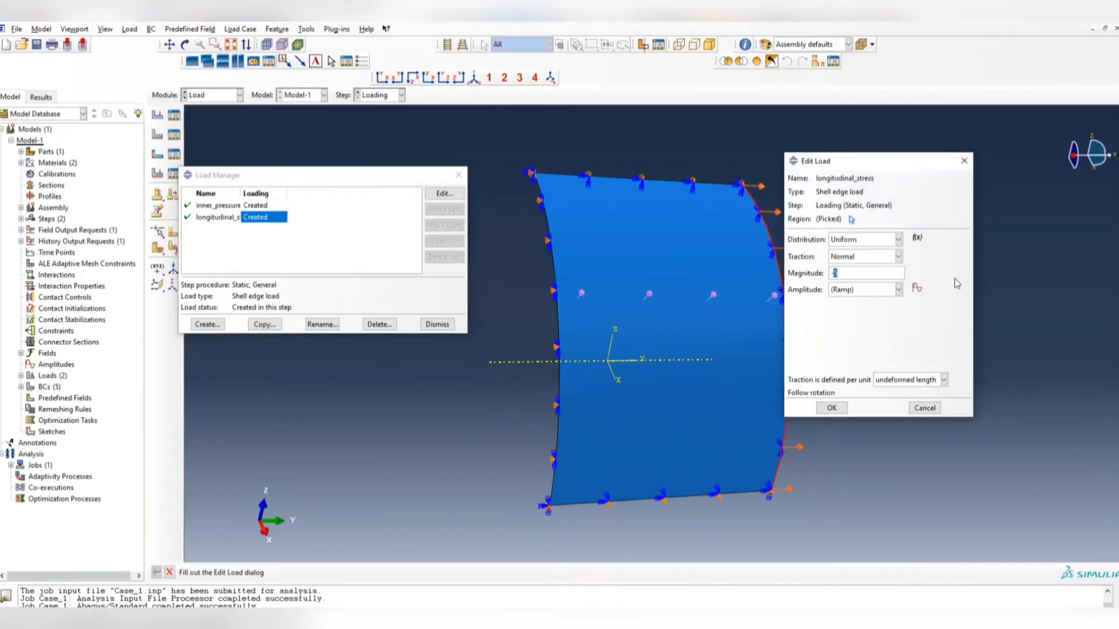
type("-30000")
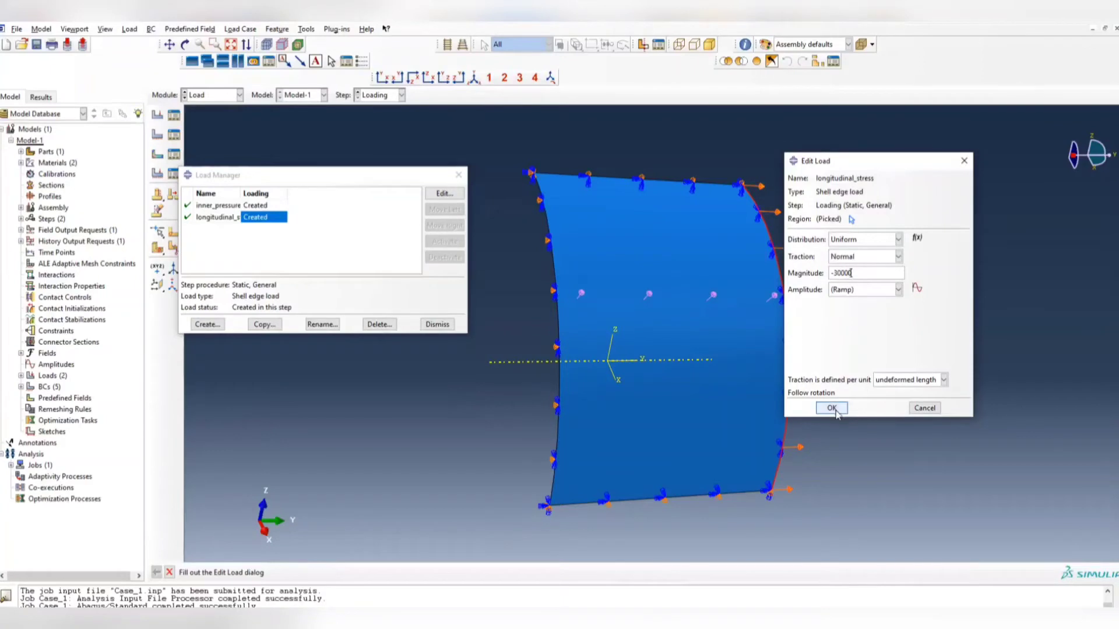
left_click(832, 408)
left_click(458, 176)
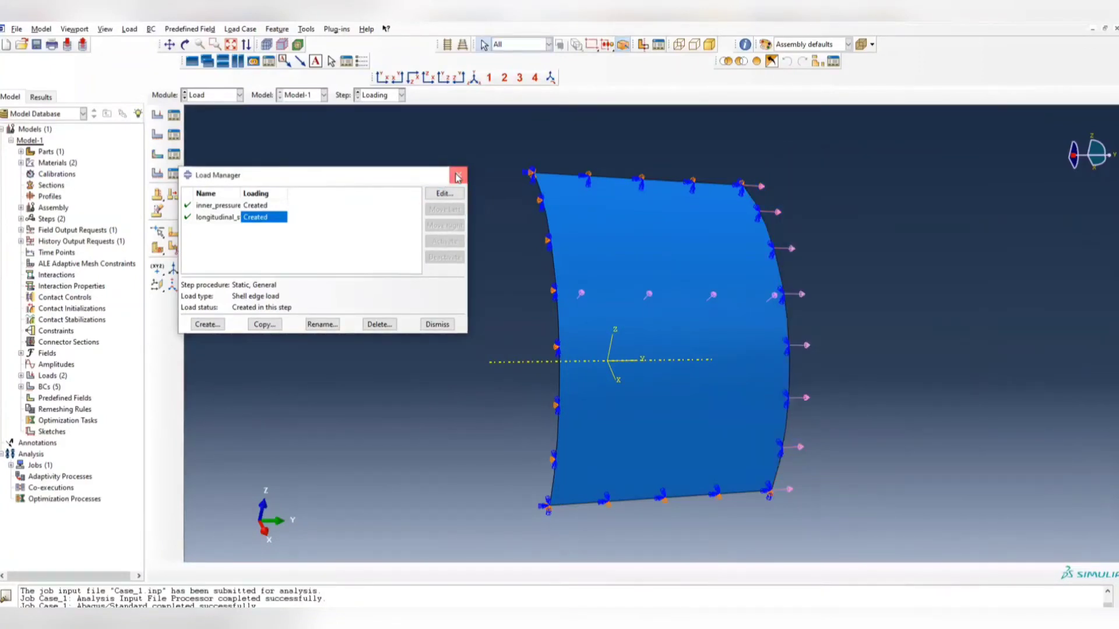
Step: Submit job Case_1 for analysis again in the Job module
left_click_drag(605, 323, 588, 292, "ctrl+alt")
left_click(202, 98)
left_click(218, 193)
left_click(530, 268)
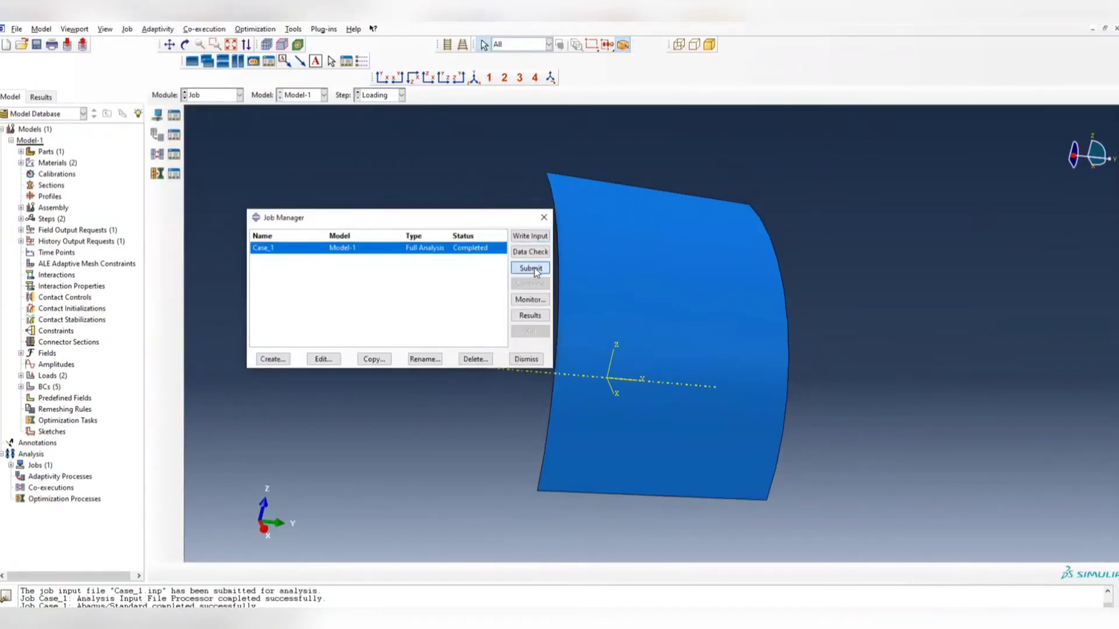
Step: Confirm the resubmission of Case_1, monitor the job's progress and read through its warnings
left_click(360, 232)
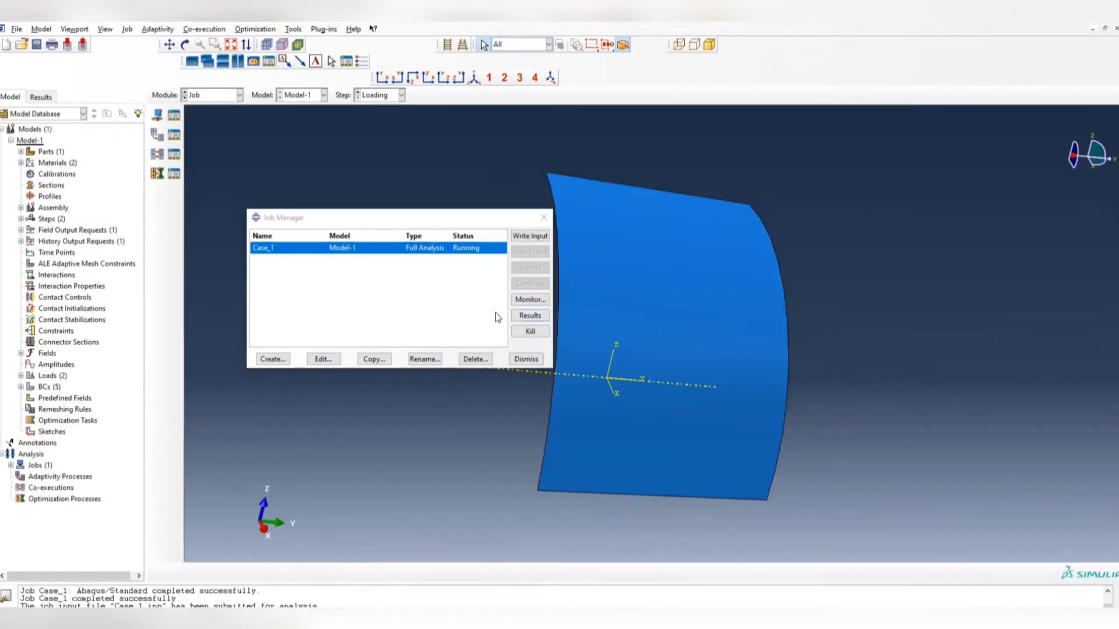
left_click(524, 314)
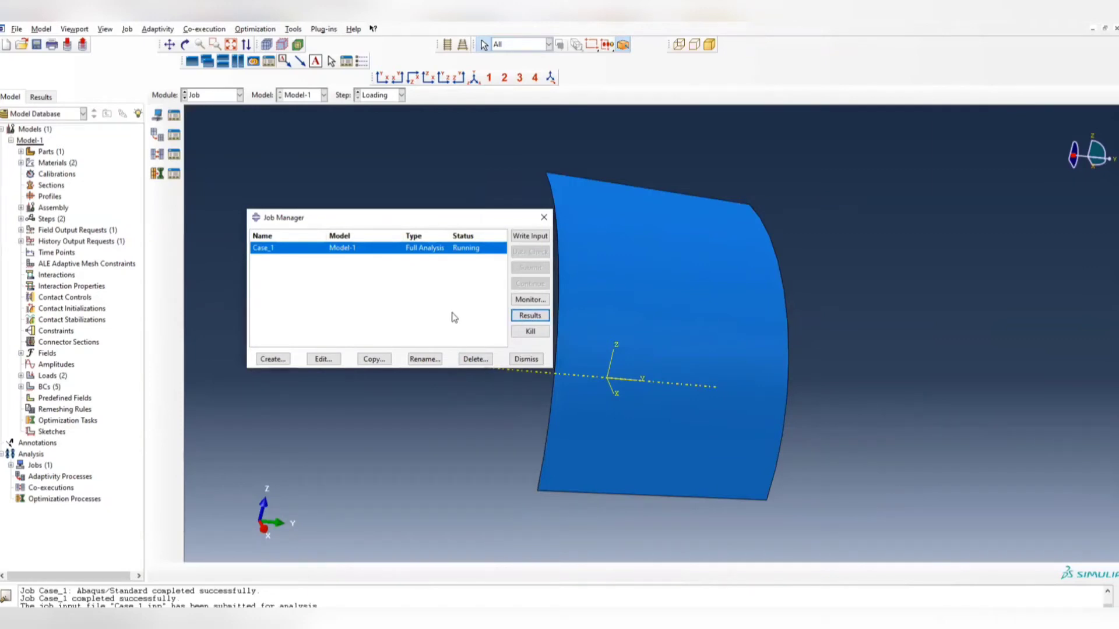
left_click(529, 300)
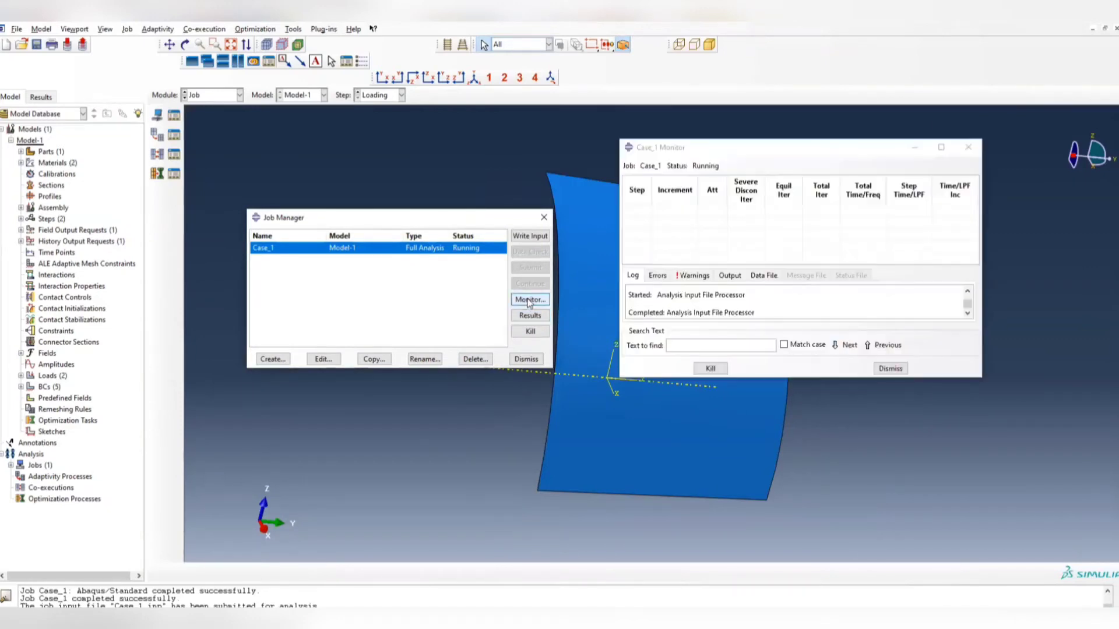
left_click(694, 277)
left_click(665, 276)
left_click(684, 276)
scroll(967, 303, "up", 2)
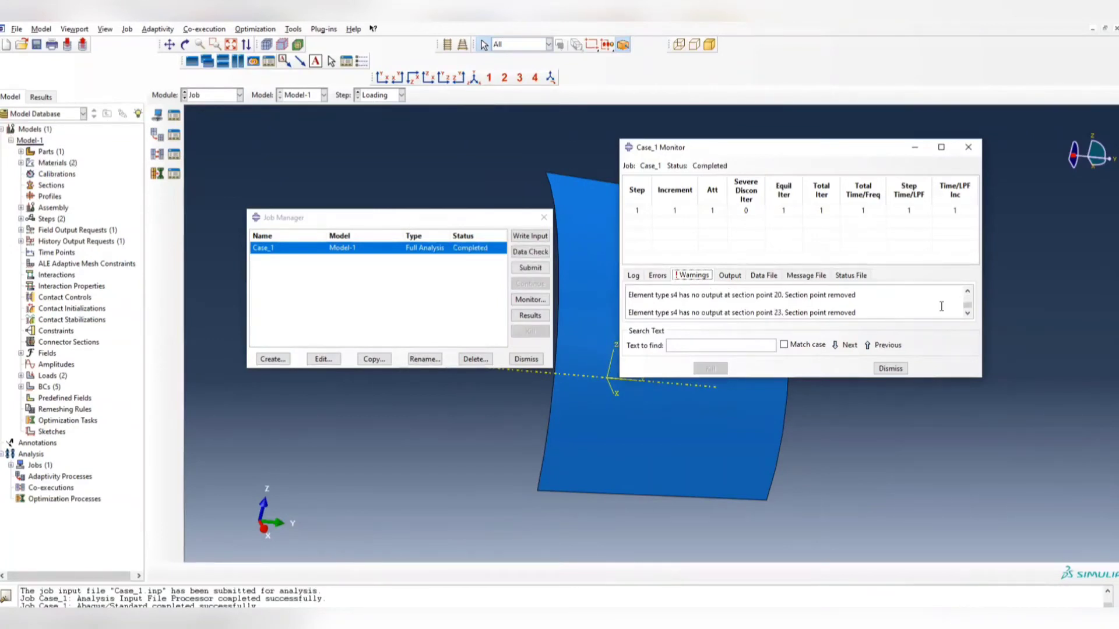
scroll(970, 307, "up", 2)
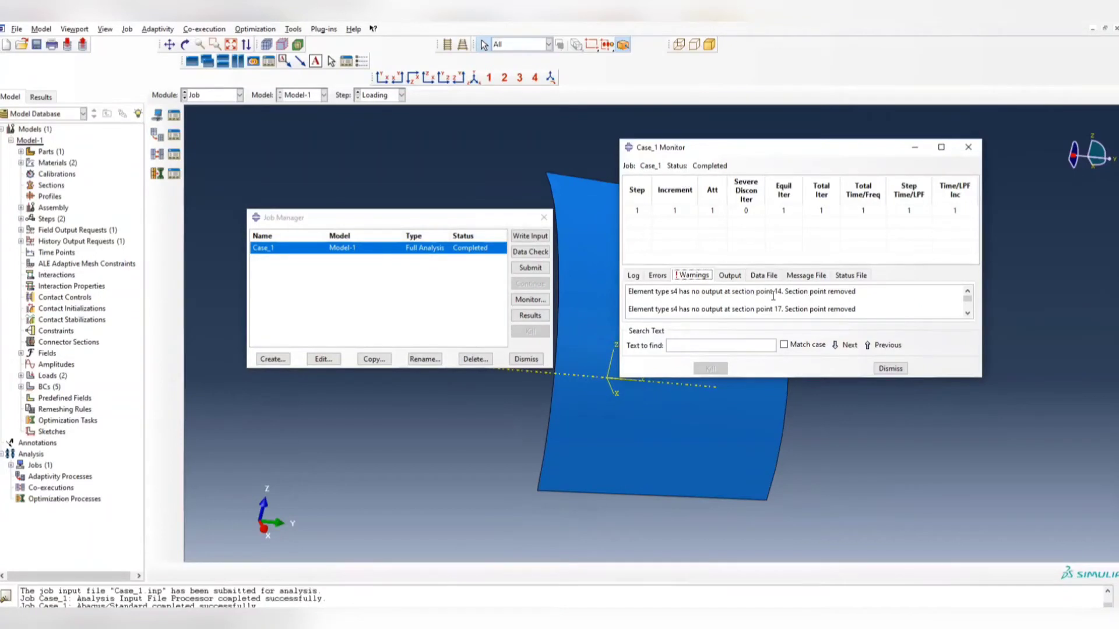
left_click(968, 147)
Step: Open the Case_1 results and plot the Mises stress contours on the undeformed shape
left_click(524, 318)
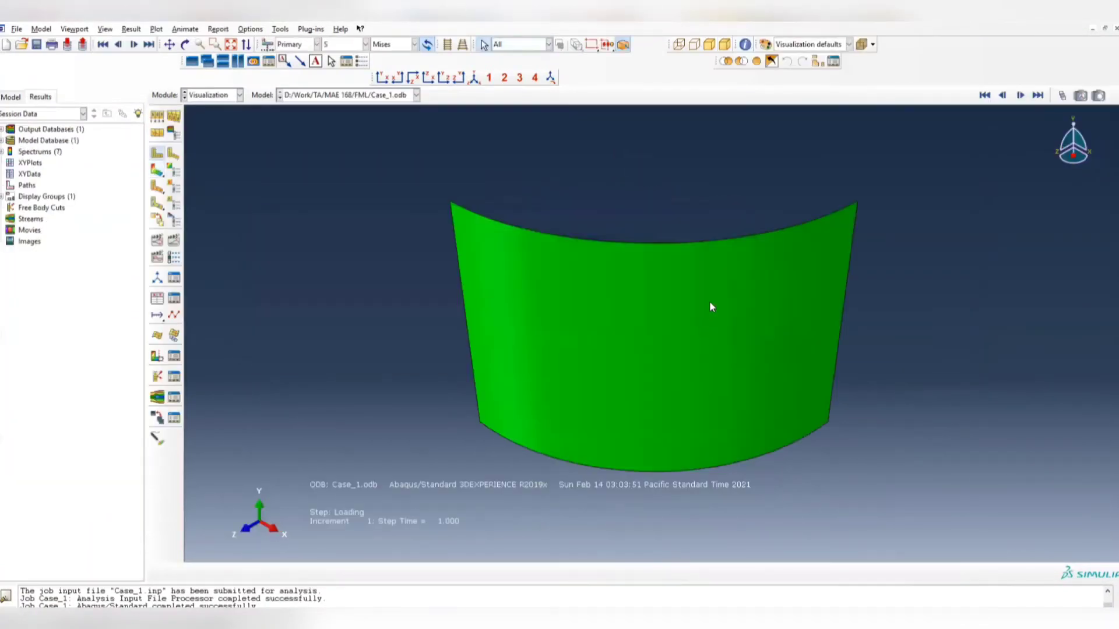
left_click(157, 170)
left_click_drag(602, 413, 615, 245, "ctrl+alt")
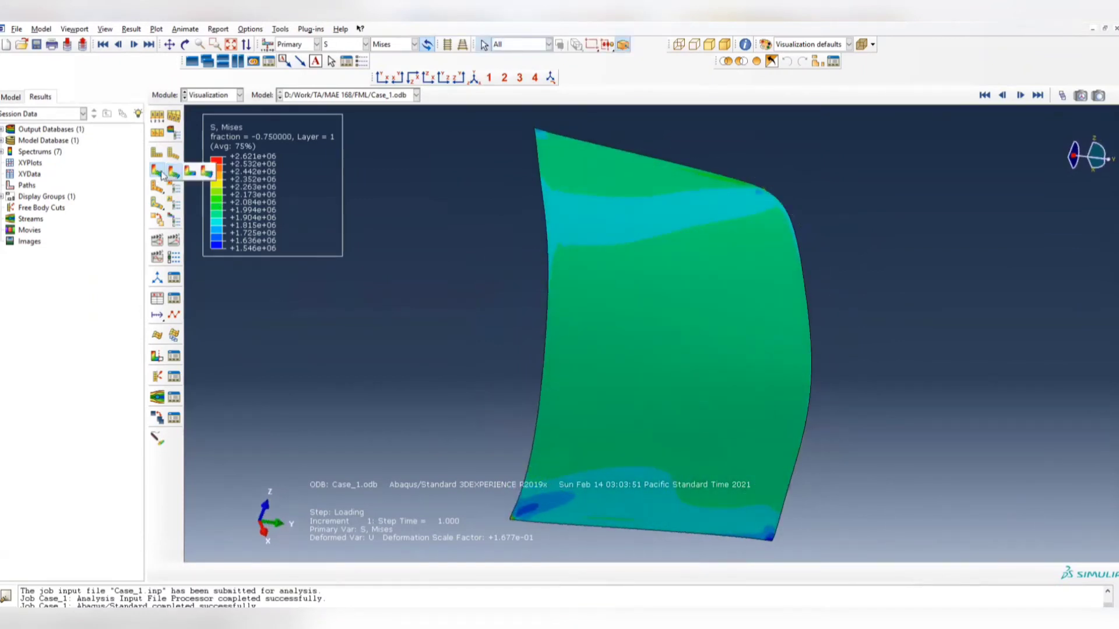
left_click(158, 171)
left_click_drag(662, 257, 609, 280, "ctrl+alt")
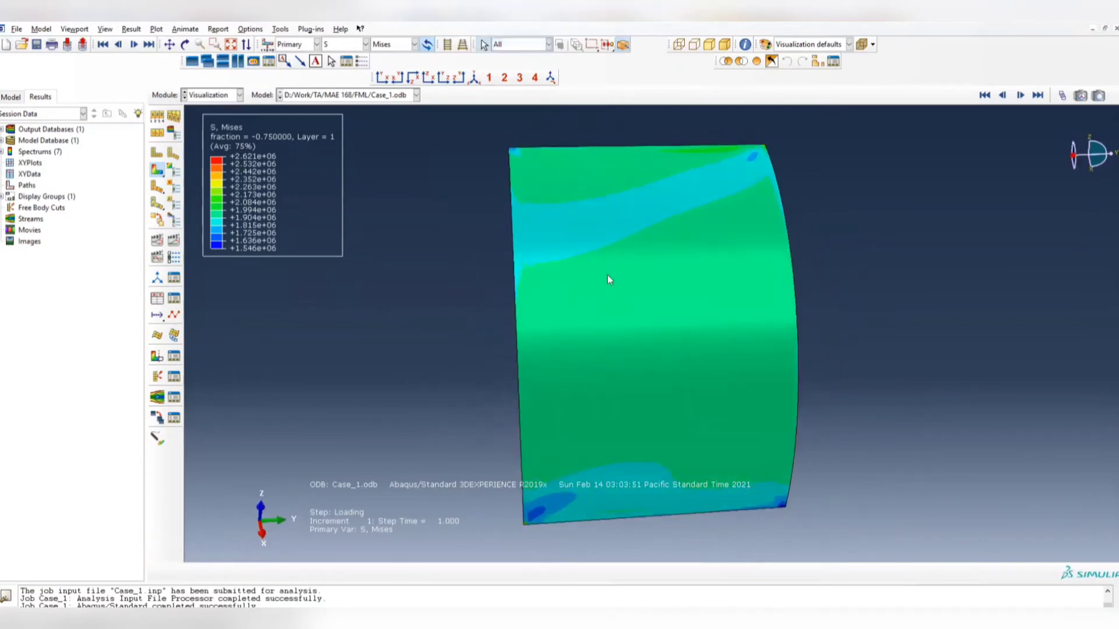
Step: Change the primary contour variable to strain E with component E11, consulting the problem statement slide
left_click(366, 45)
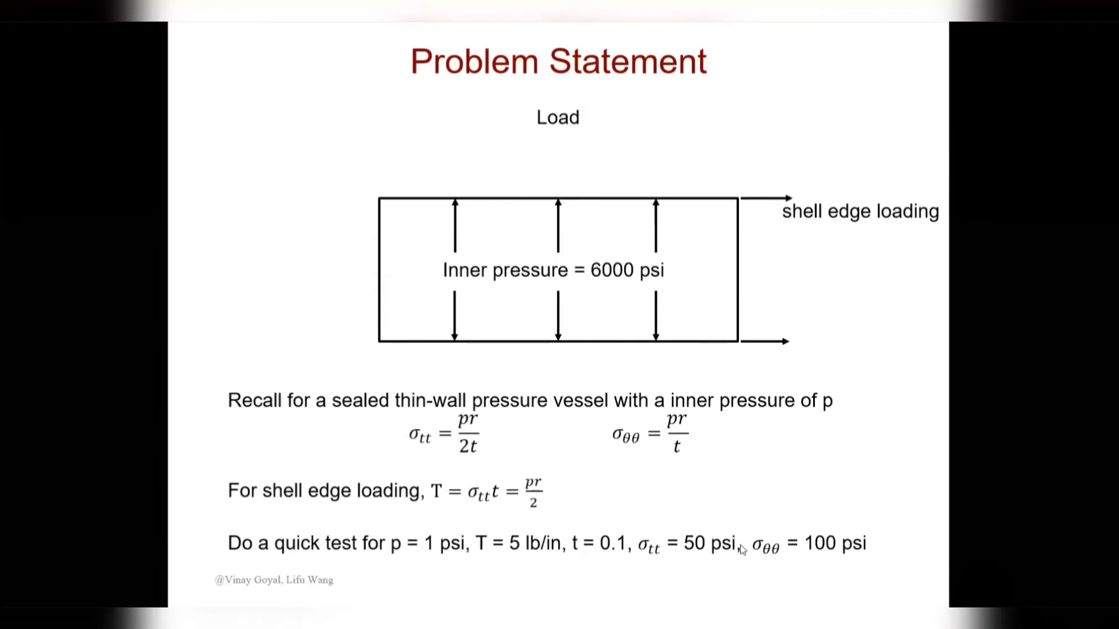
left_click(746, 548)
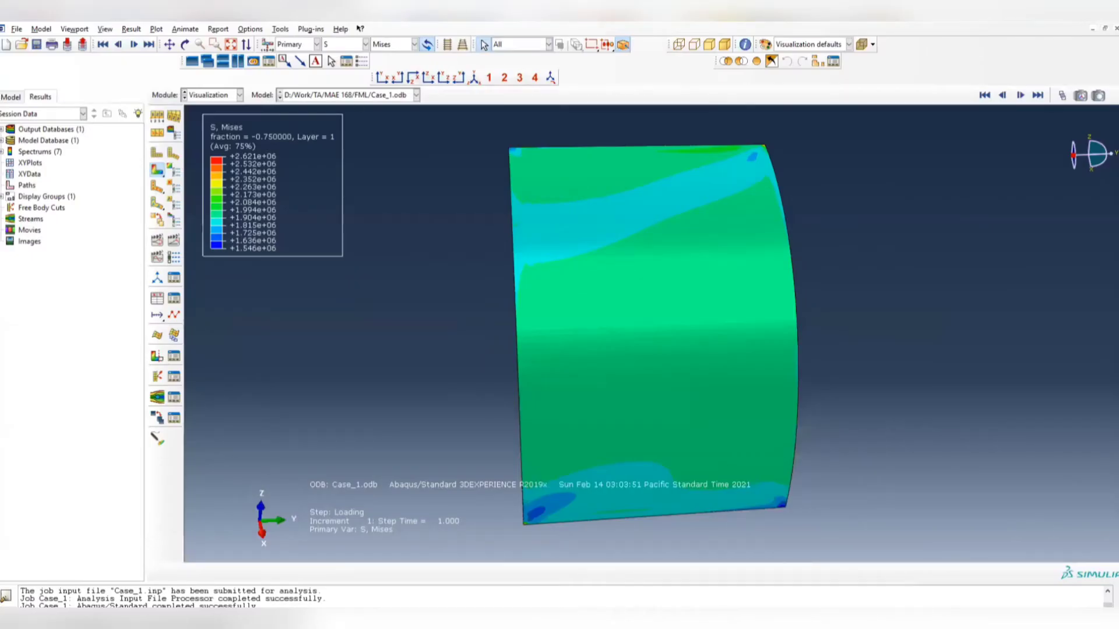
left_click(361, 44)
left_click(347, 61)
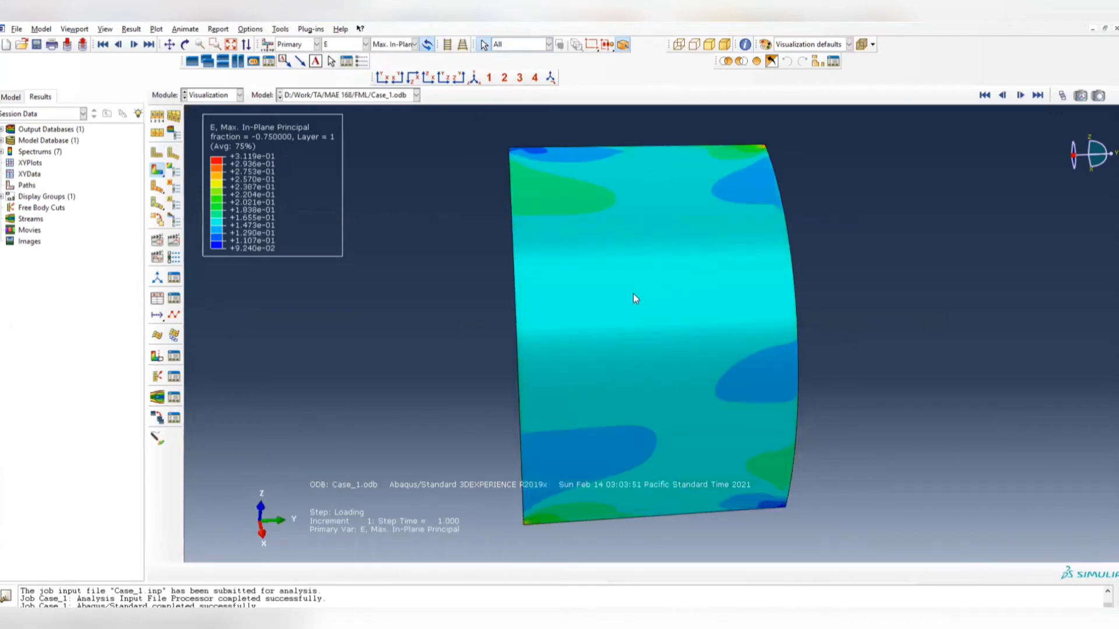
scroll(639, 296, "down", 1)
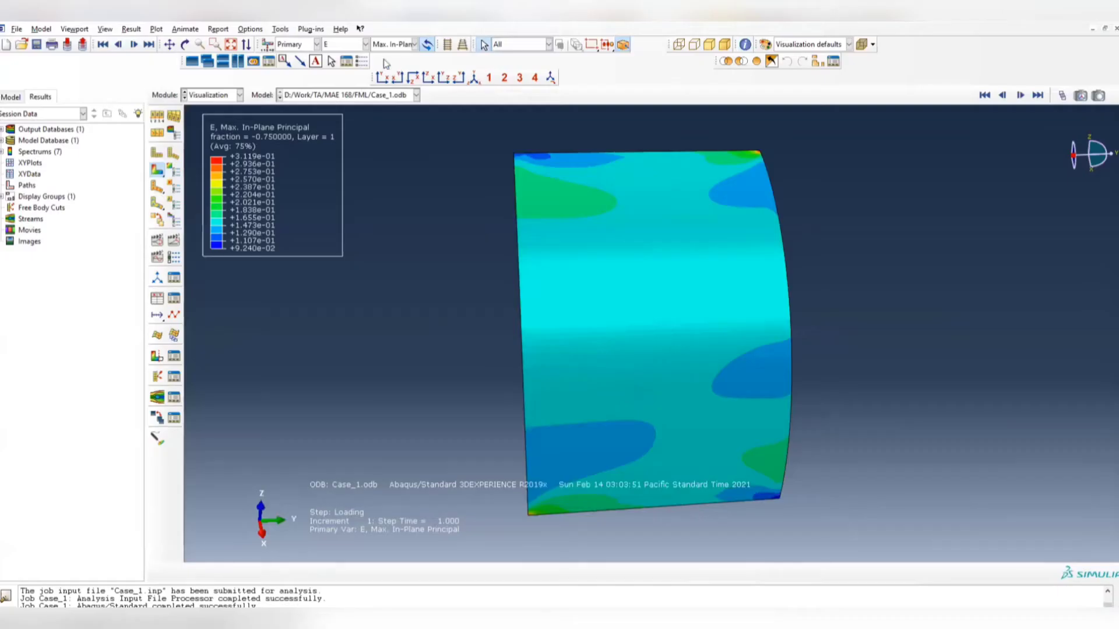
left_click(400, 45)
left_click(390, 147)
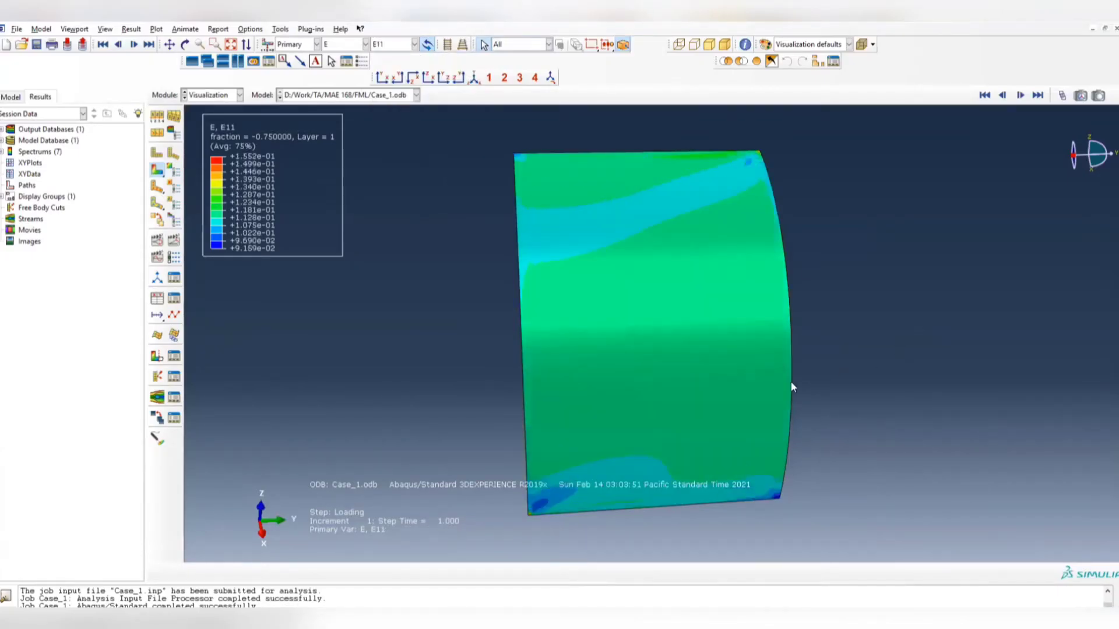
Step: Display the E11 contours by ply for DEG-30 at the middle/single section point
left_click(135, 30)
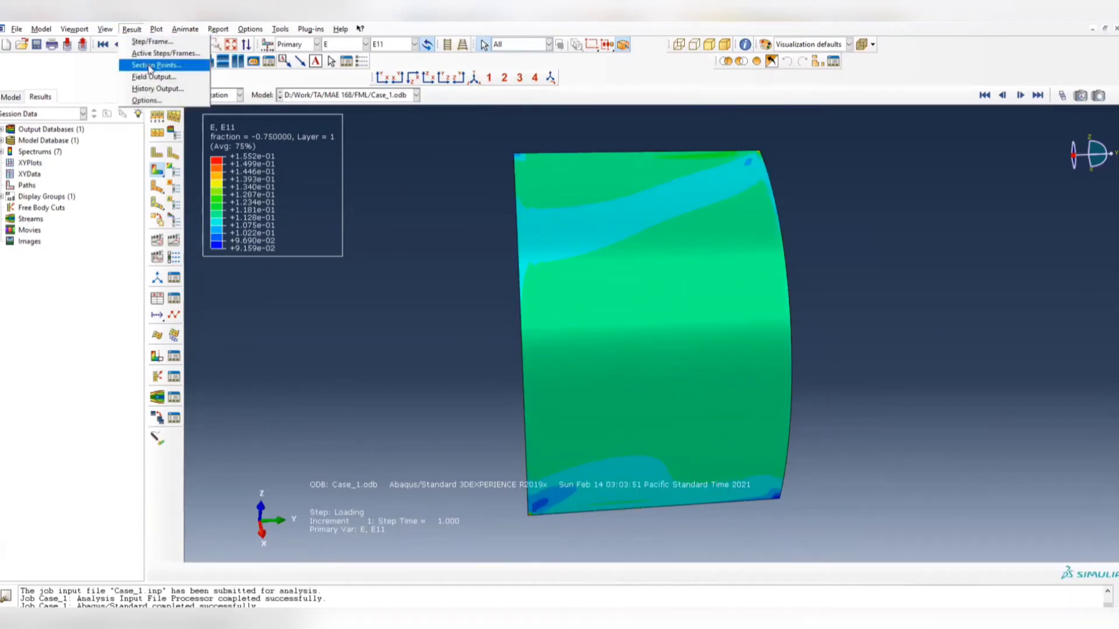
left_click(147, 65)
left_click(776, 163)
left_click_drag(778, 149, 947, 134)
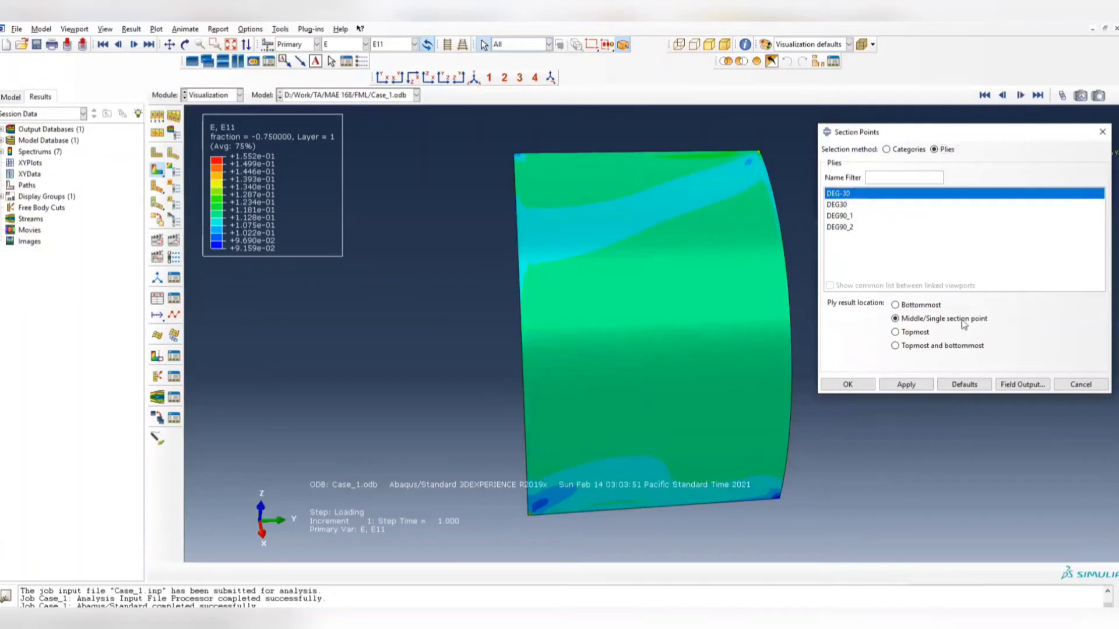
left_click(909, 387)
left_click_drag(527, 307, 684, 227, "ctrl+alt")
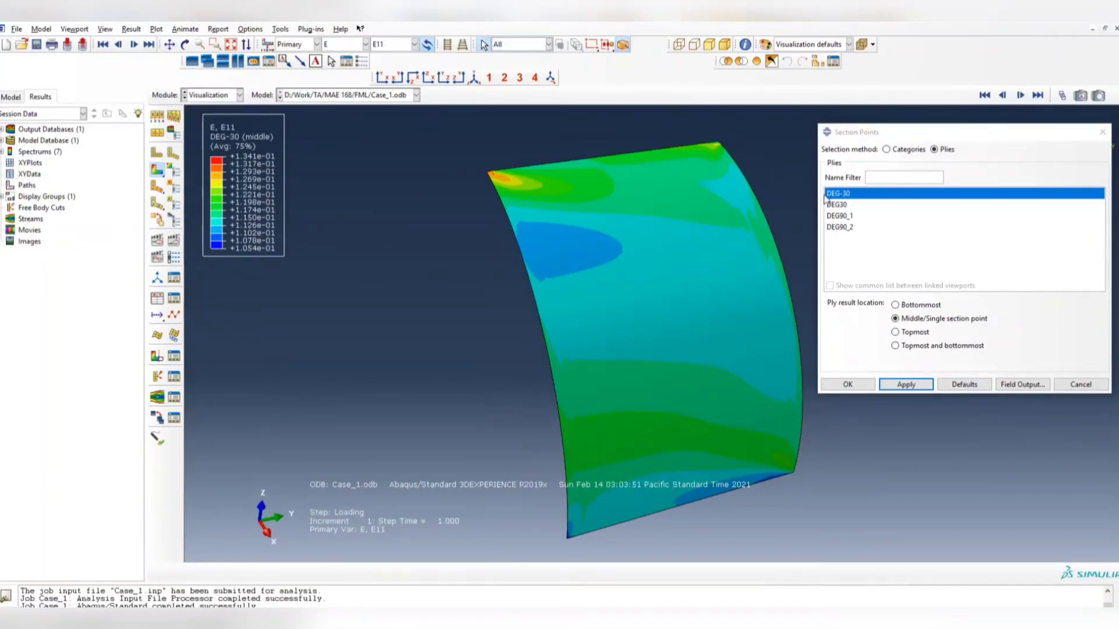
Step: Display the middle section point E11 contours for ply DEG30 followed by ply DEG90_1
left_click(851, 205)
left_click(914, 387)
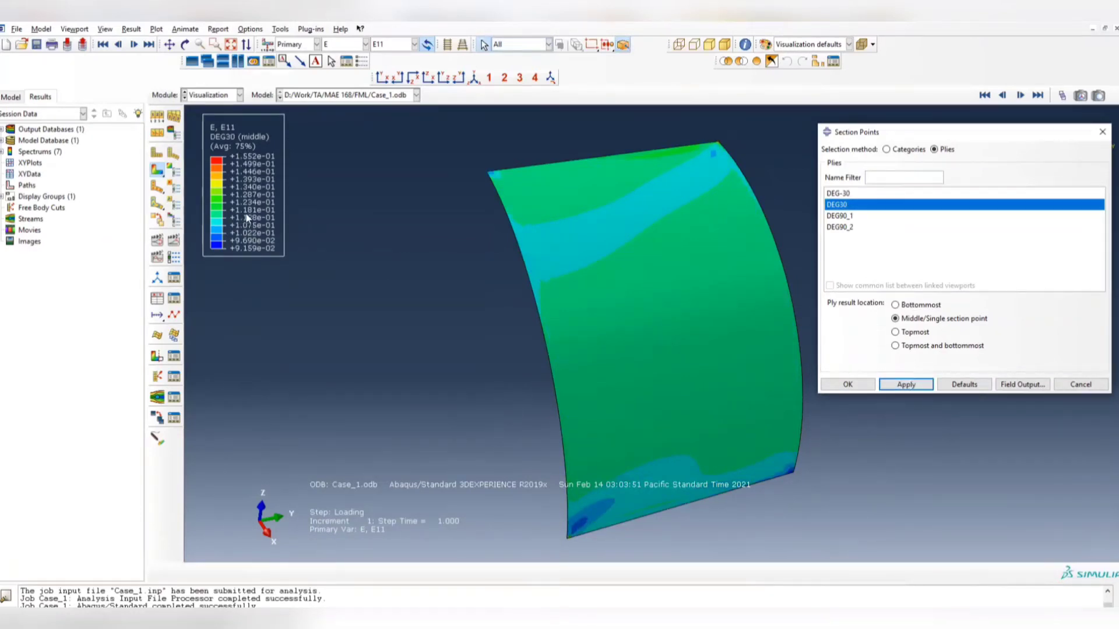
left_click(845, 216)
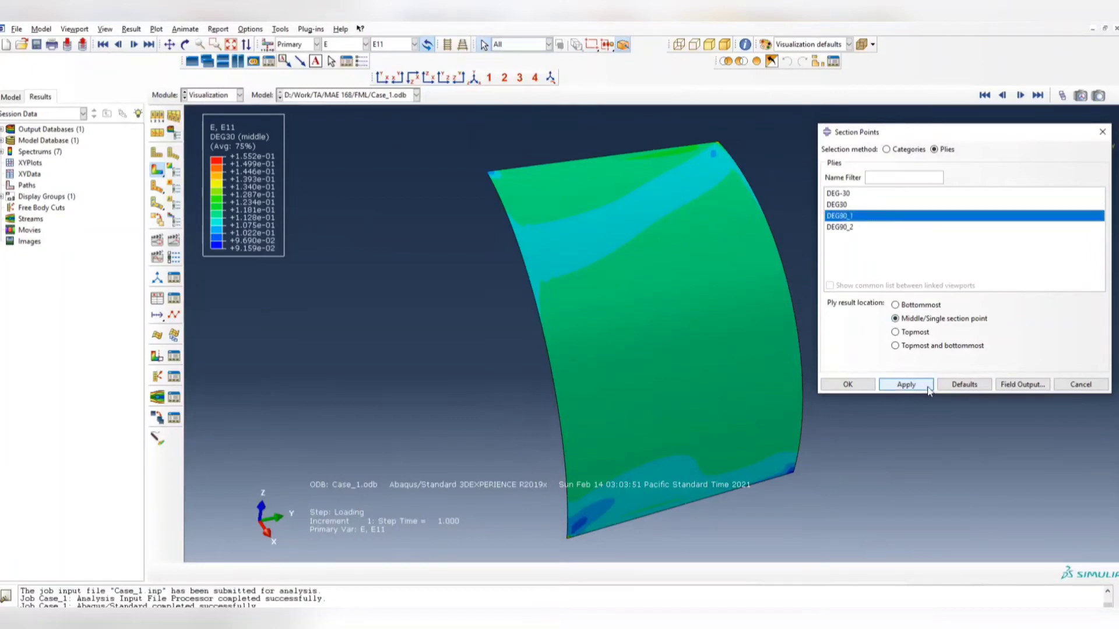
left_click(934, 386)
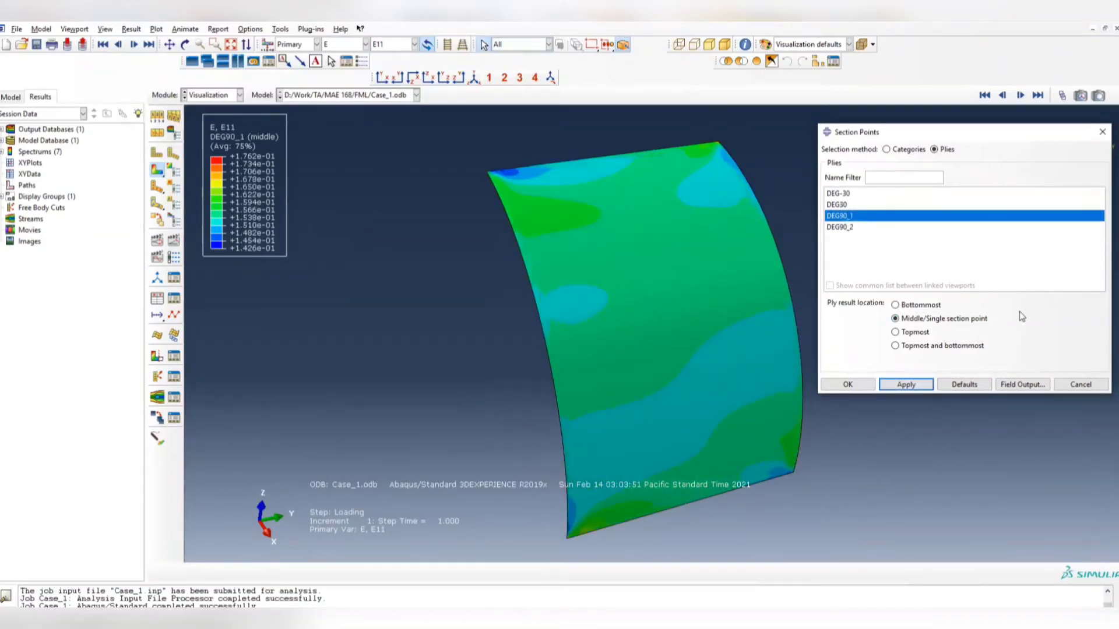
left_click(861, 229)
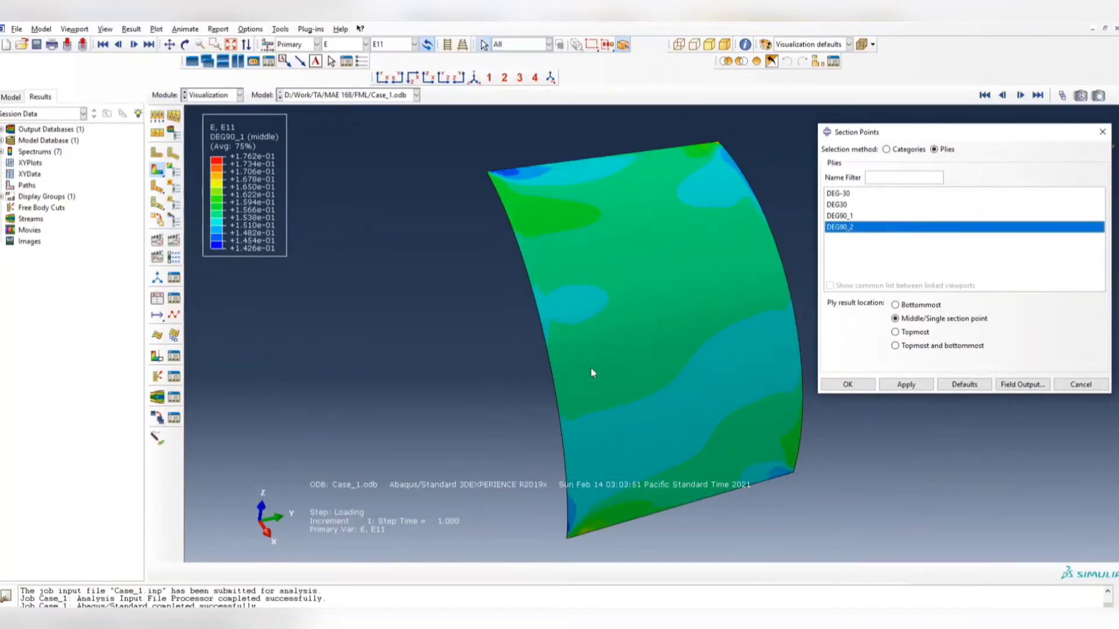
left_click_drag(644, 267, 705, 373)
left_click(705, 373)
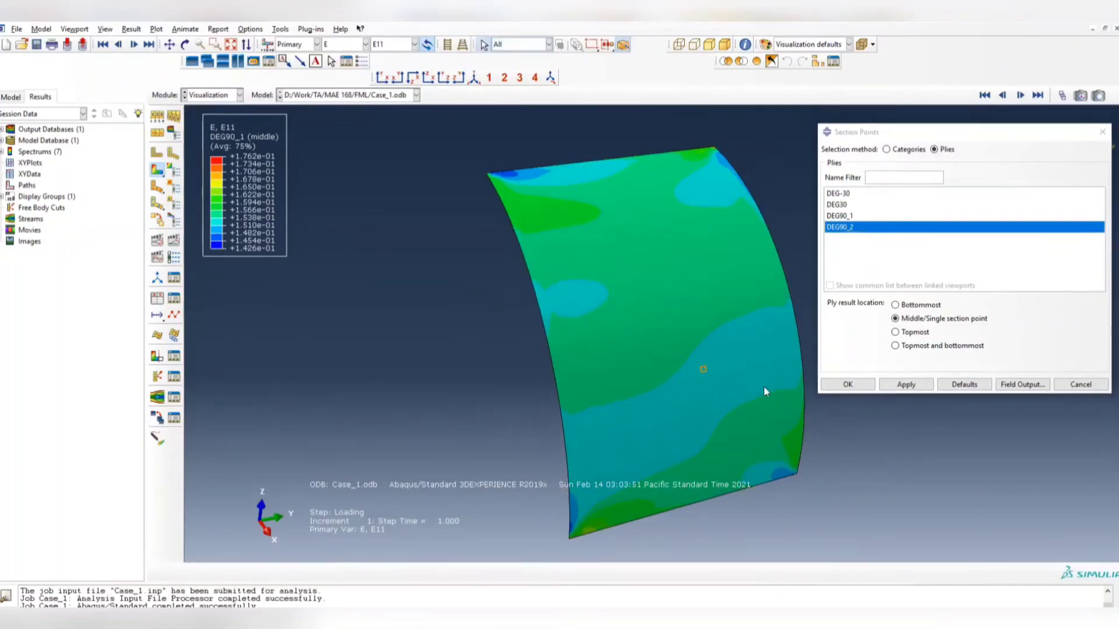
left_click(668, 313)
left_click(851, 217)
left_click(850, 228)
left_click(851, 218)
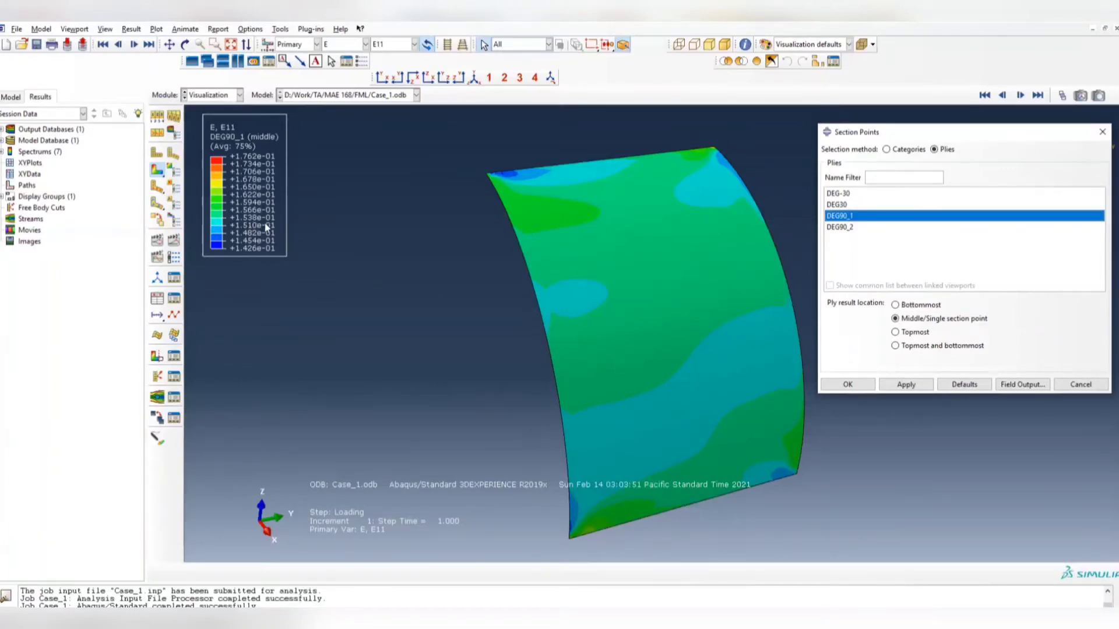
Step: Close the section point settings and open CompositeLayup-1 for editing in the Property module
left_click(1102, 132)
left_click(219, 96)
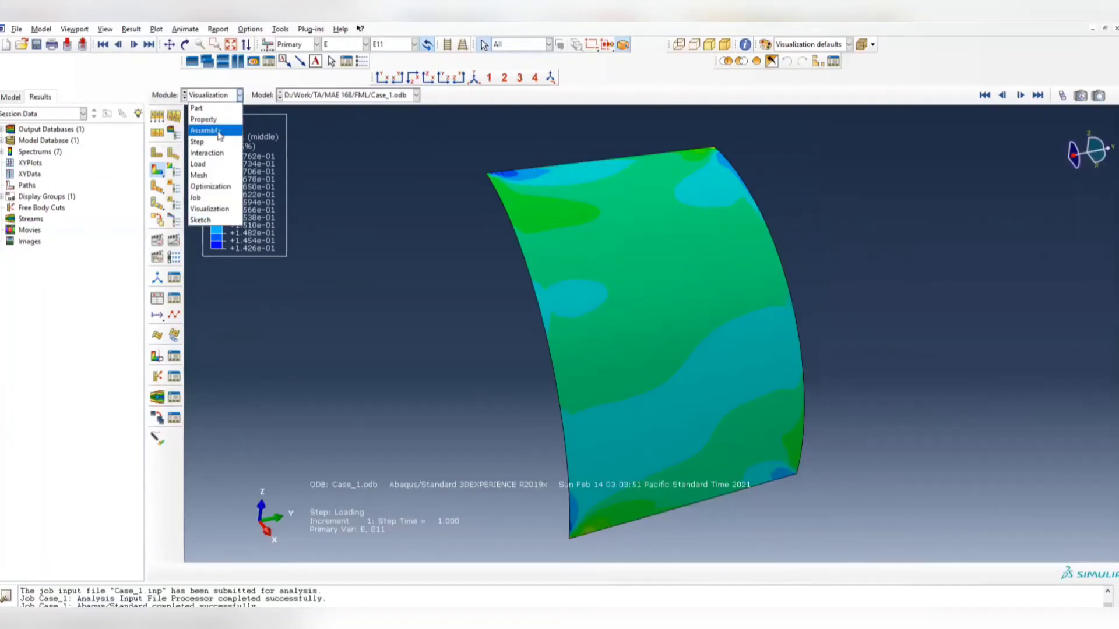
left_click(204, 119)
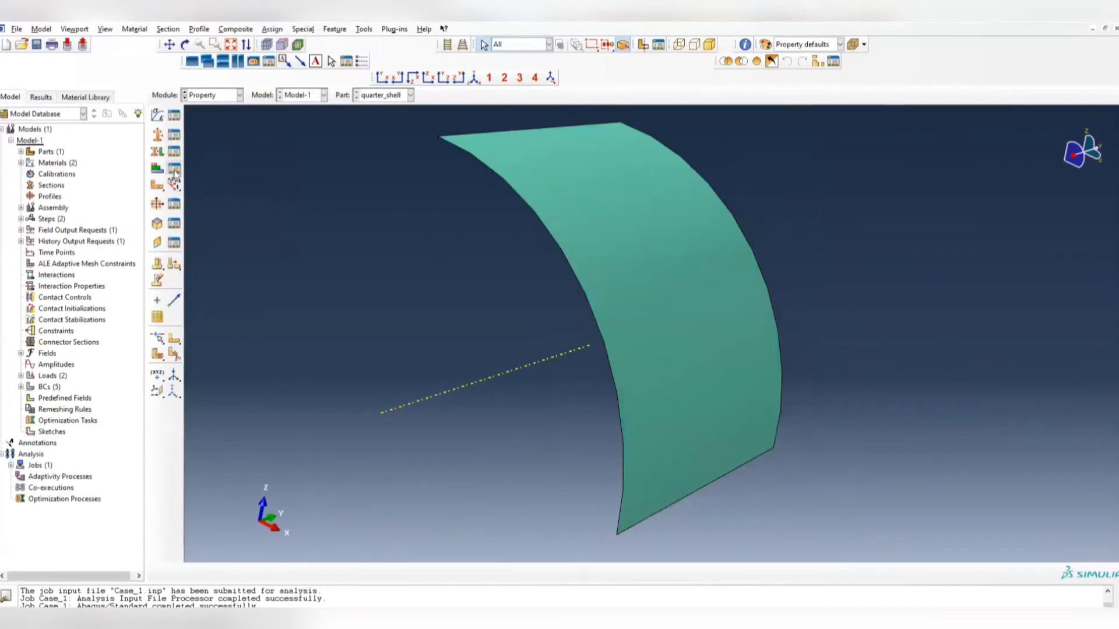
left_click(173, 169)
left_click(223, 225)
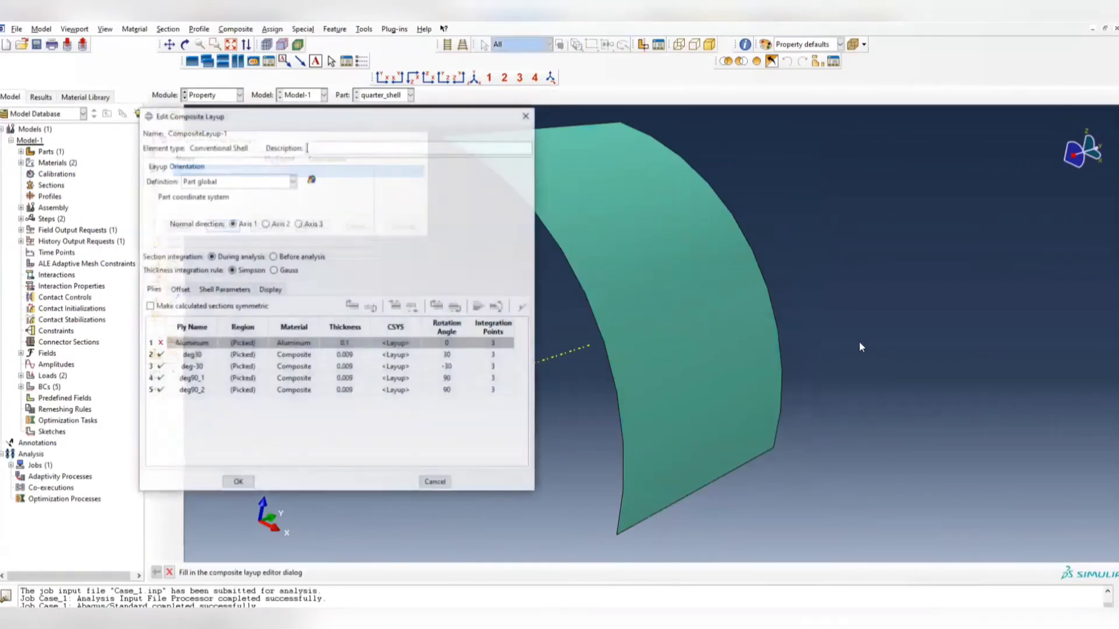
Step: Pattern plies deg30, deg-30, deg90_1 and deg90_2 with N-Copy, placing 10 copies after the last ply in the layup
left_click(402, 356)
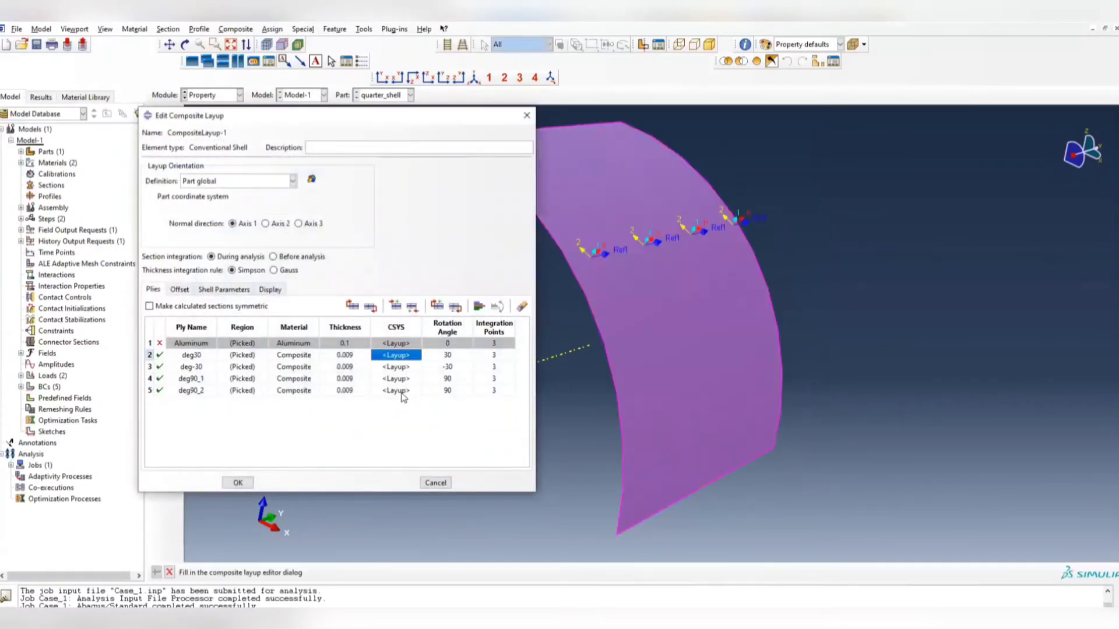
left_click(402, 394, "shift")
left_click(497, 306)
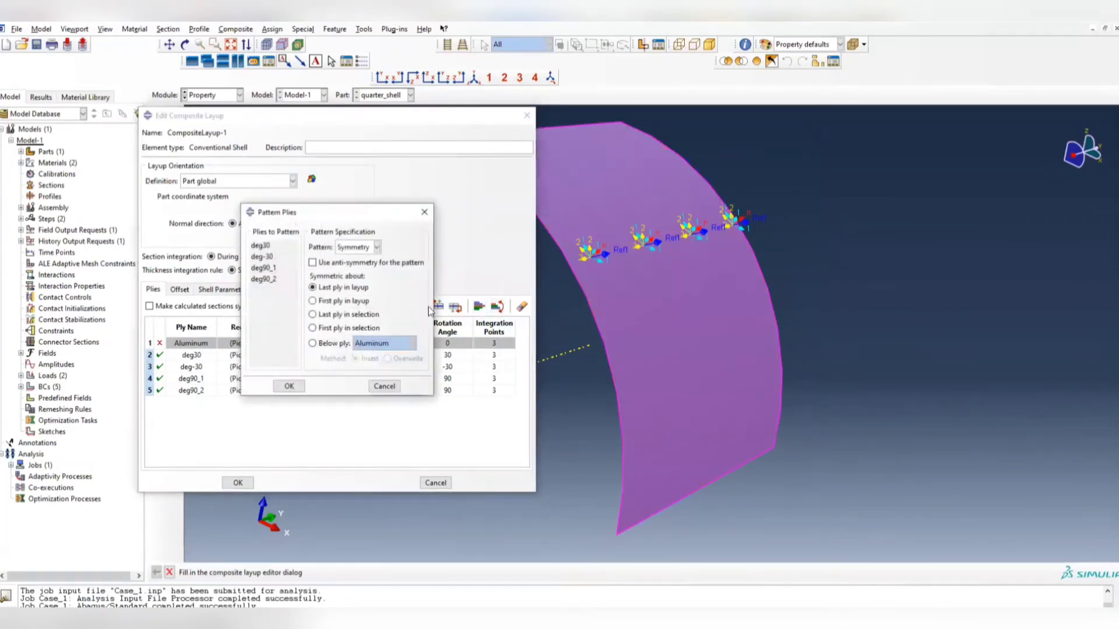
left_click_drag(362, 217, 673, 203)
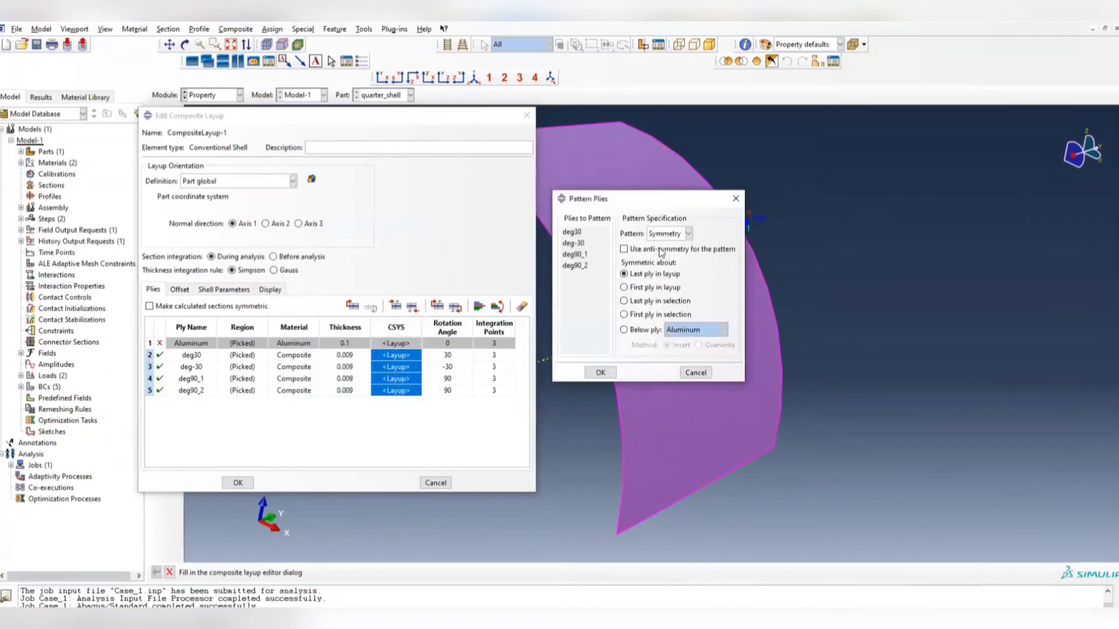
left_click(668, 233)
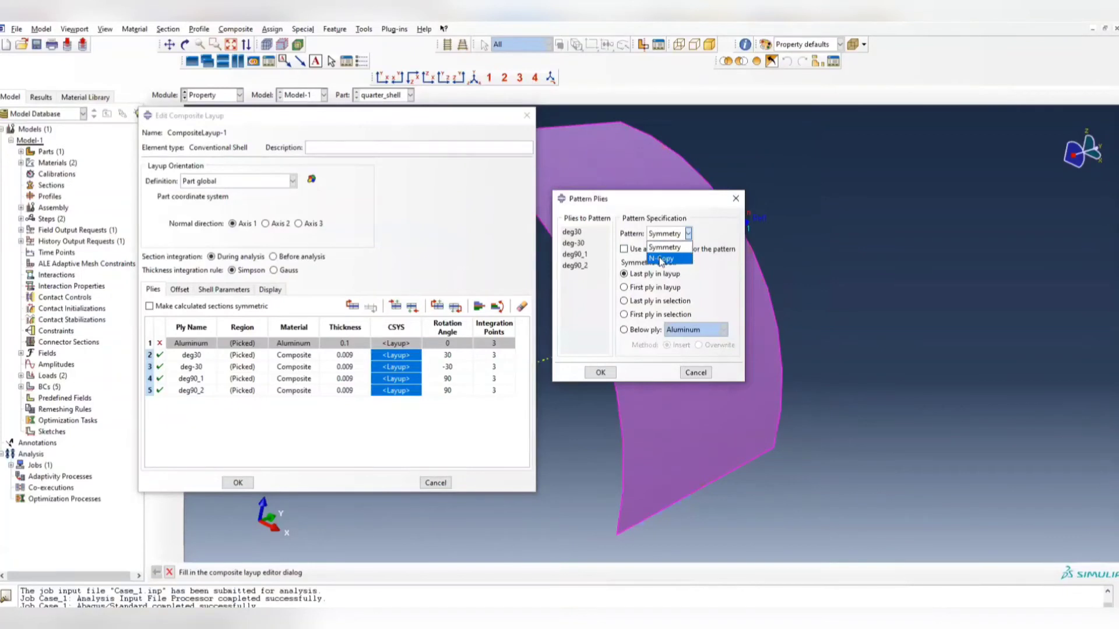
left_click(662, 260)
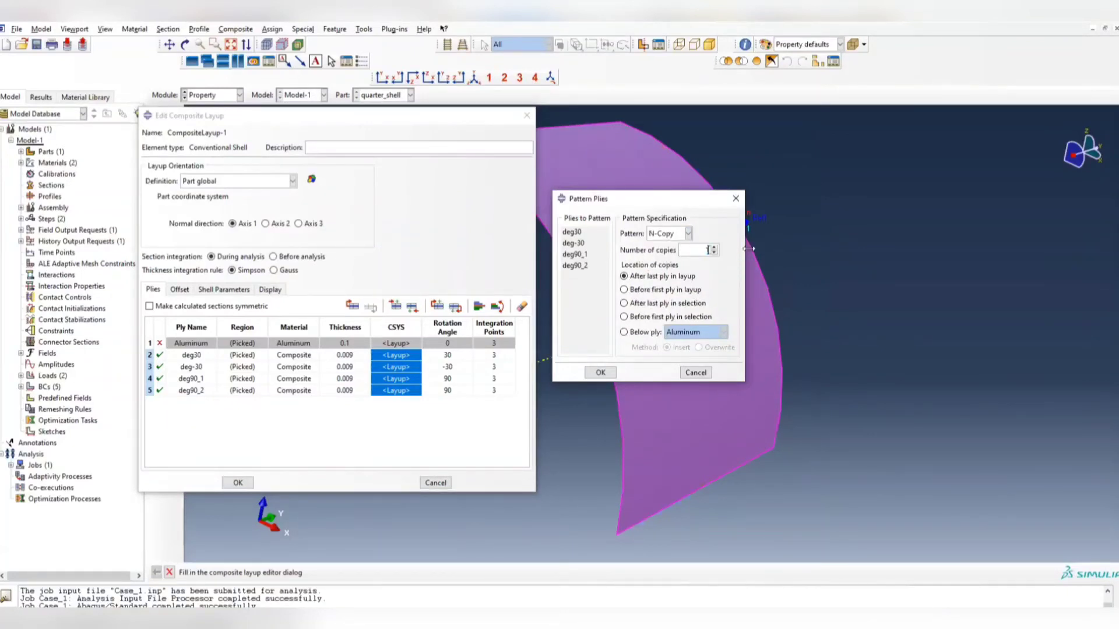
type("10")
left_click(601, 373)
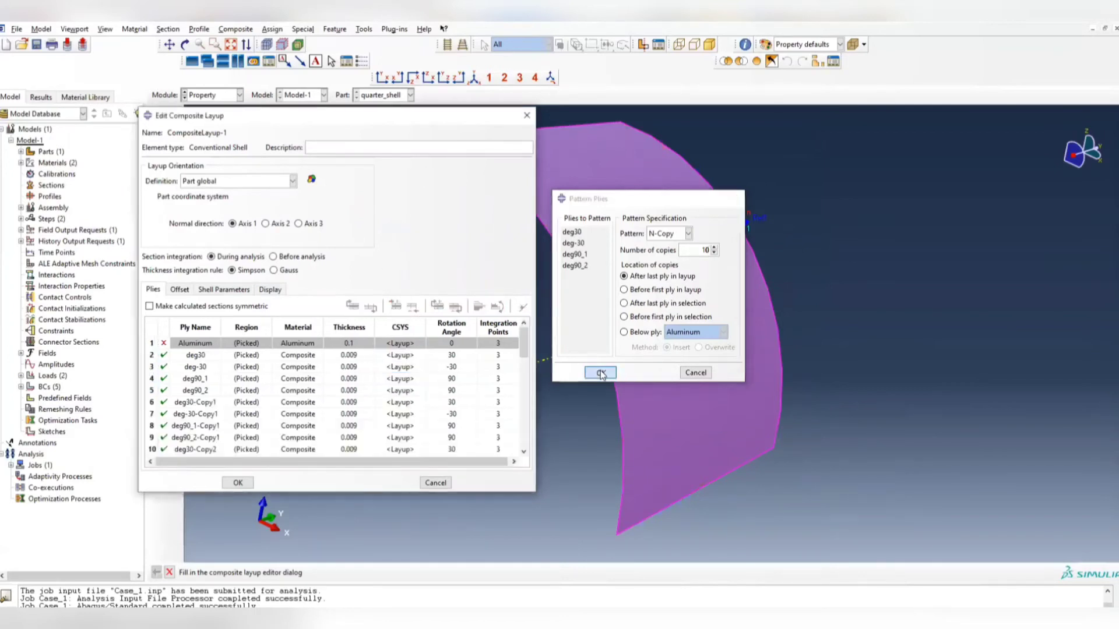
Step: Check the full ply list of CompositeLayup-1, accept the layup changes and close the layup manager
scroll(438, 393, "down", 10)
scroll(438, 393, "down", 2)
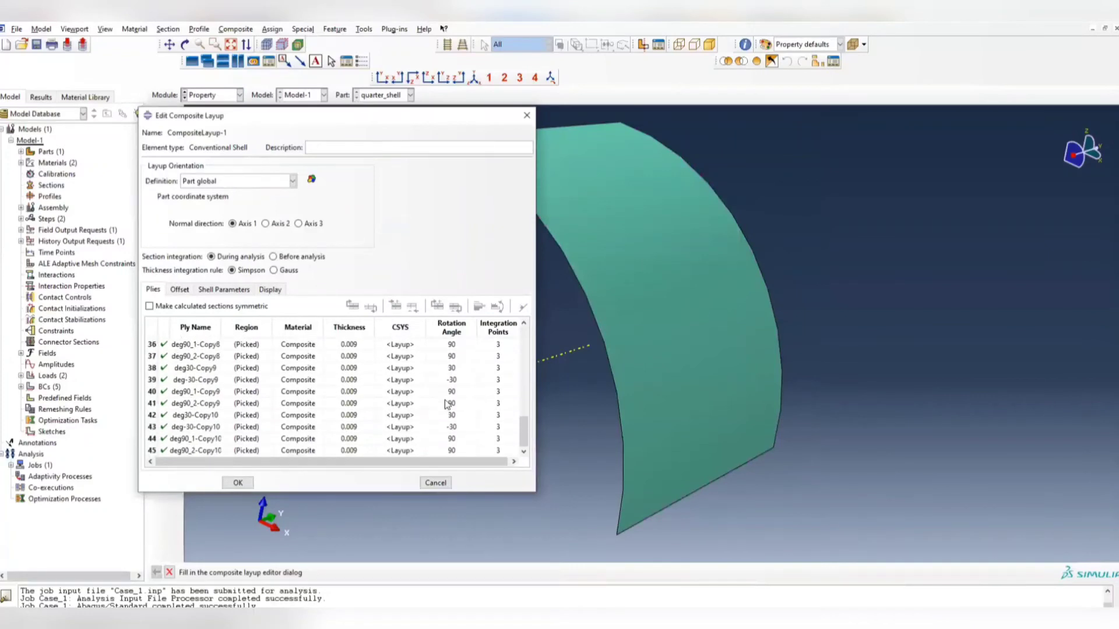
left_click_drag(524, 431, 522, 340)
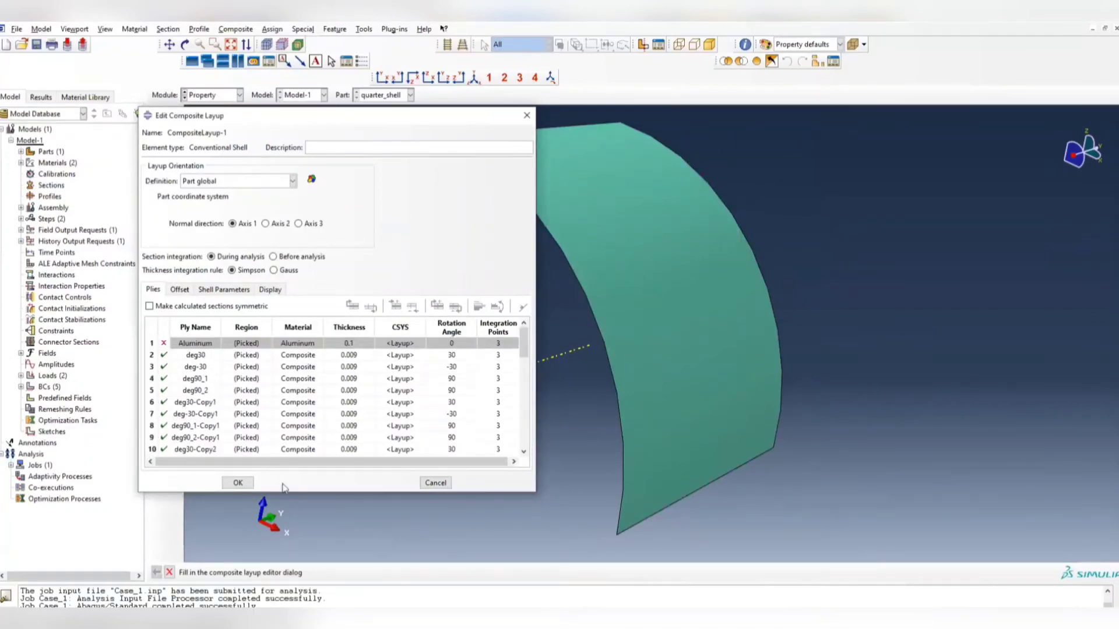
left_click(238, 483)
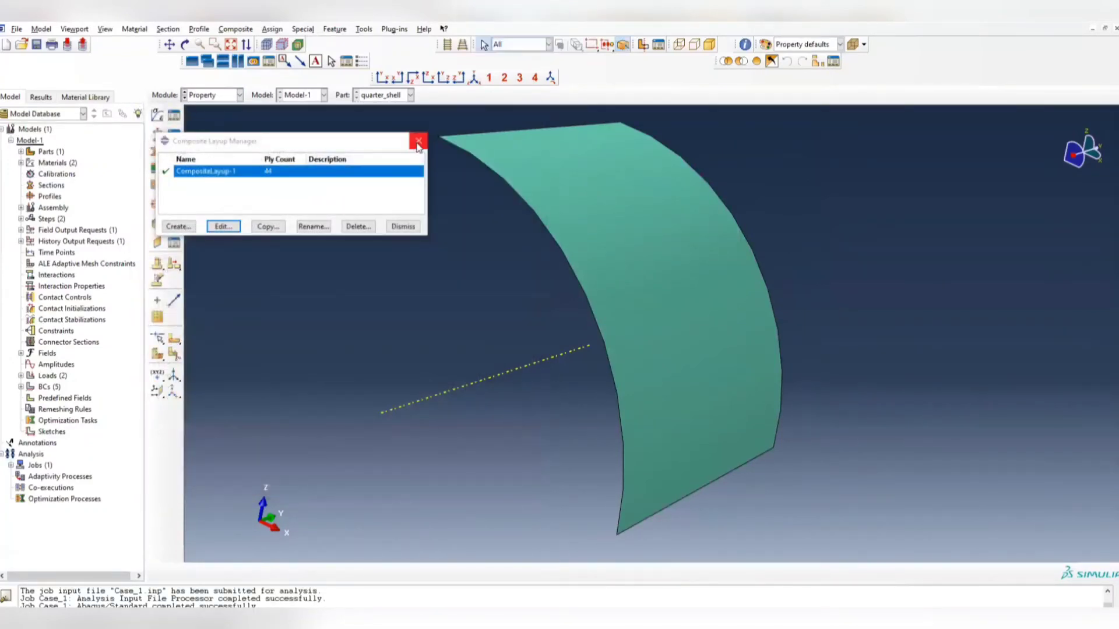
left_click(419, 142)
Step: Switch to the Job module and resubmit the Case_1 full analysis with the extended ply layup
left_click(239, 95)
left_click(209, 199)
left_click(174, 115)
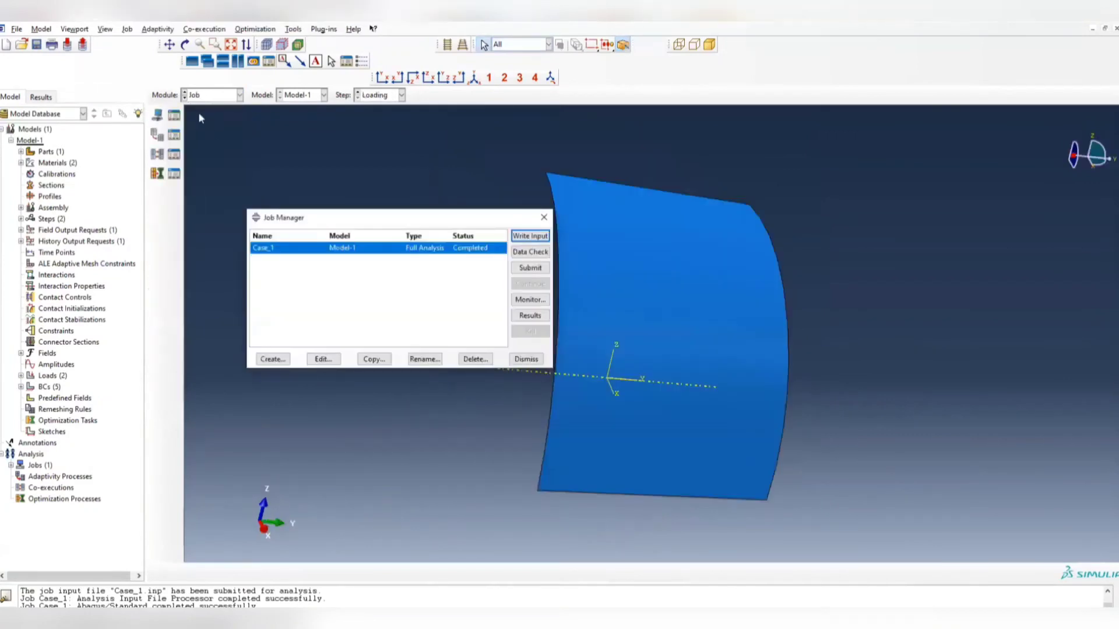
left_click(529, 268)
left_click(357, 232)
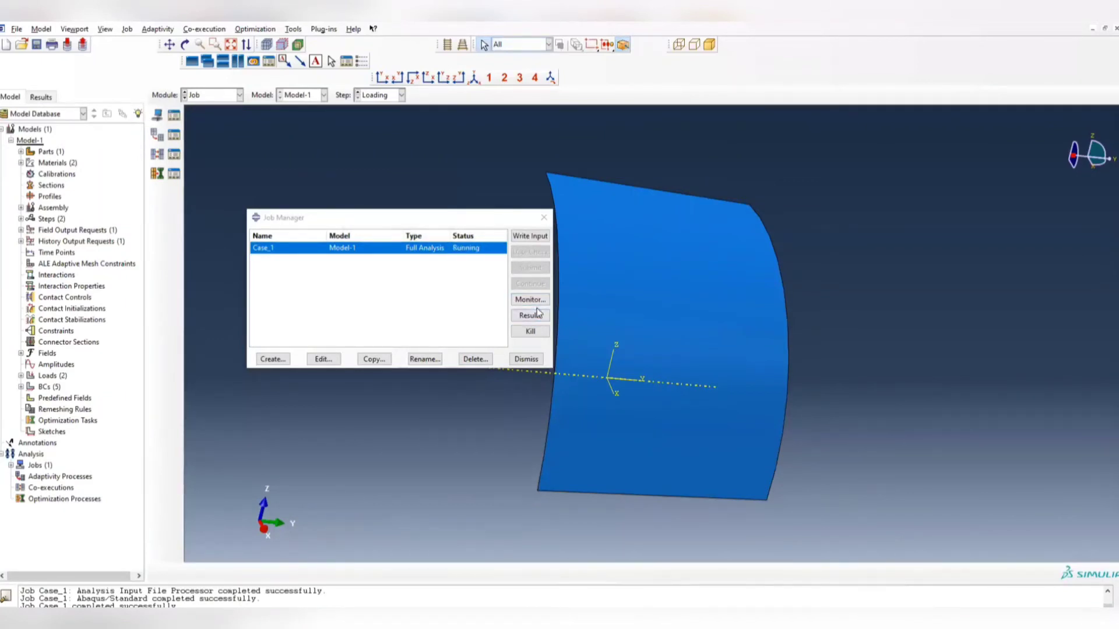
Step: Monitor the Case_1 job's progress and check its warnings until the run ends
left_click(530, 300)
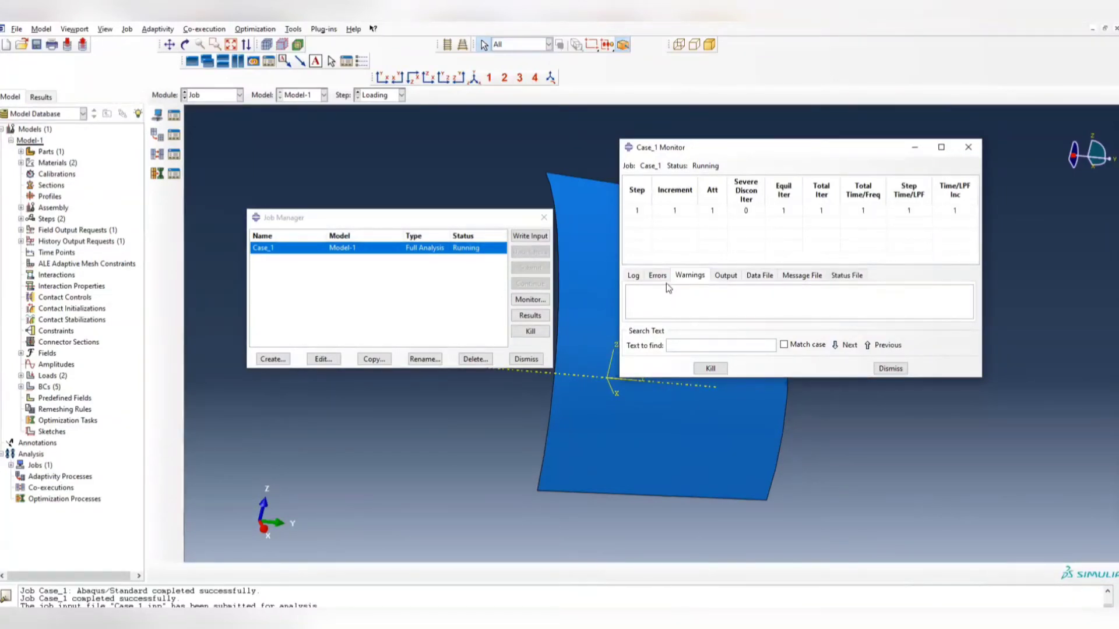
left_click(534, 316)
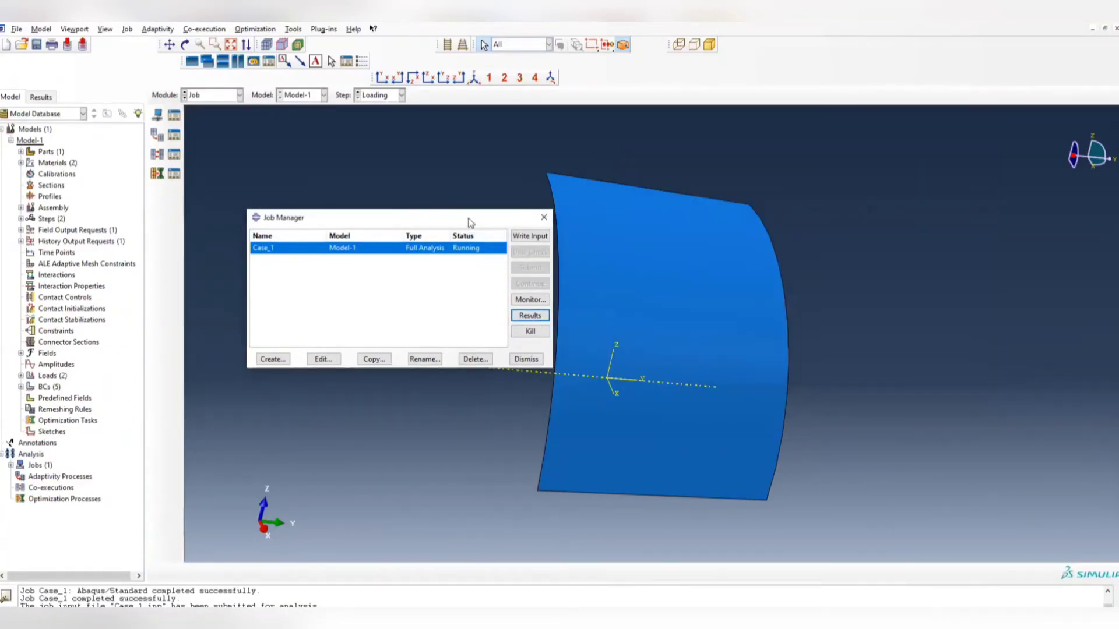
left_click_drag(466, 223, 466, 214)
left_click(530, 291)
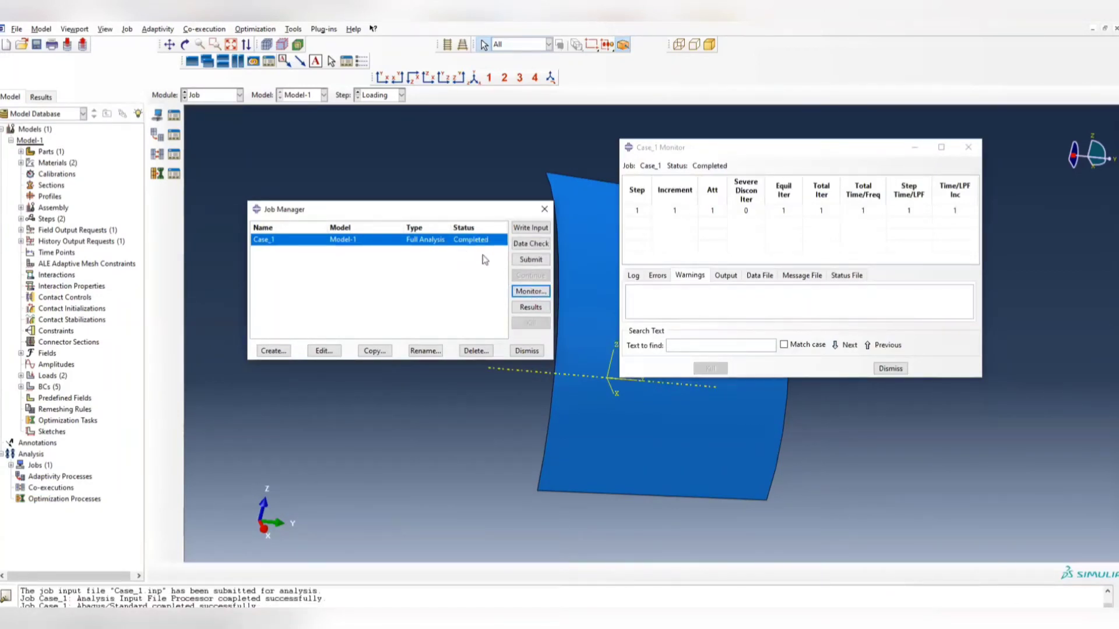
Step: Open the Case_1 results and plot contours of strain component E11 on the shell
left_click(530, 307)
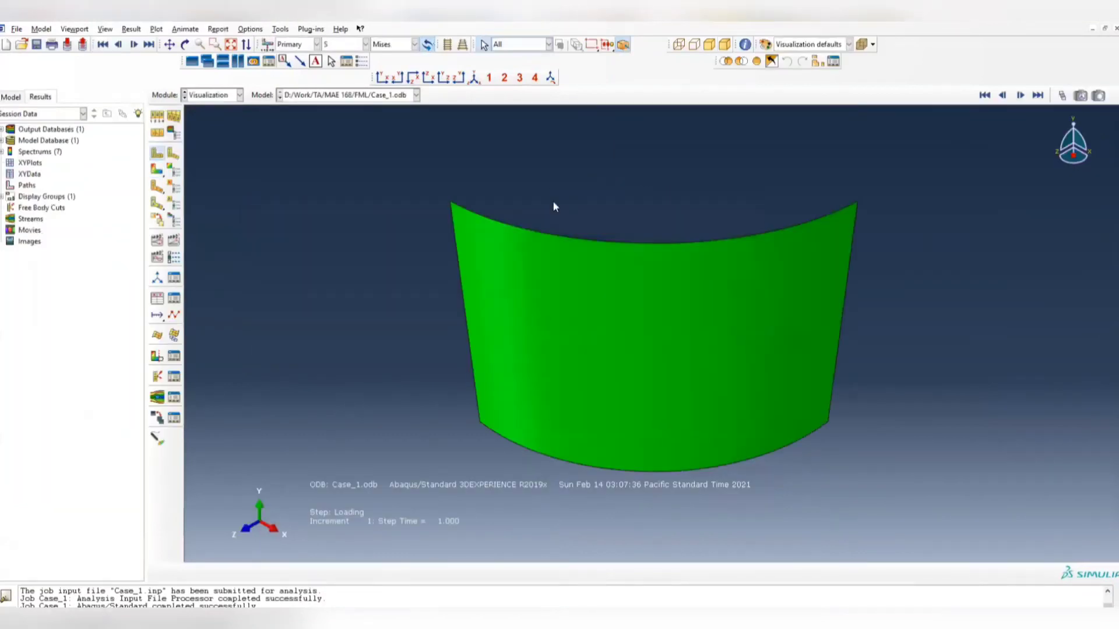
left_click(157, 169)
left_click_drag(564, 454, 495, 228, "ctrl+alt")
left_click(361, 45)
left_click(354, 58)
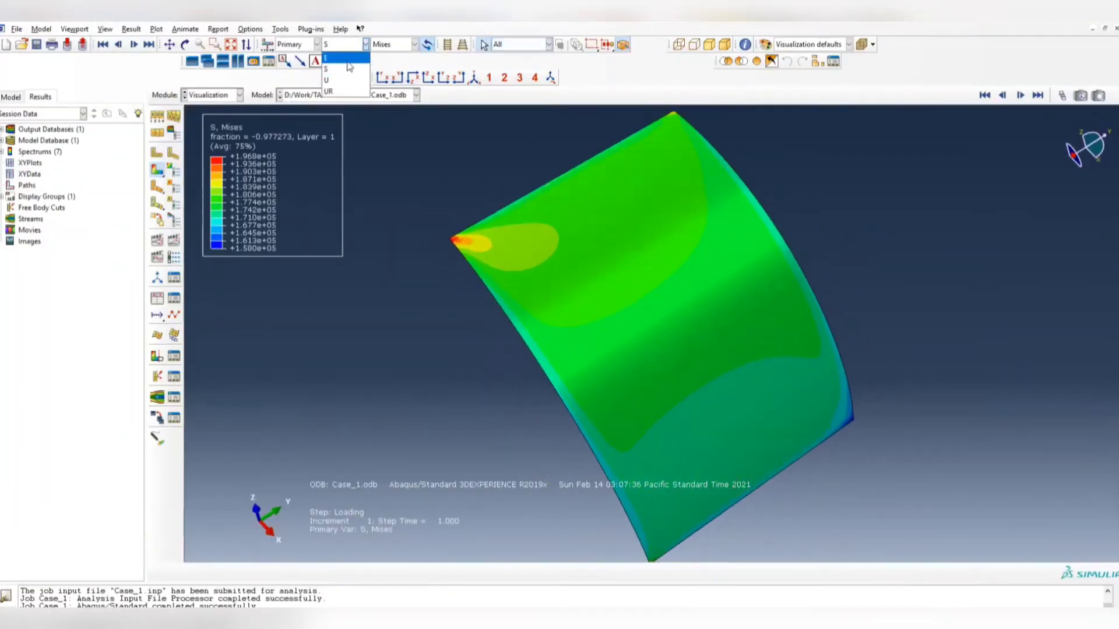
left_click(411, 45)
left_click(395, 149)
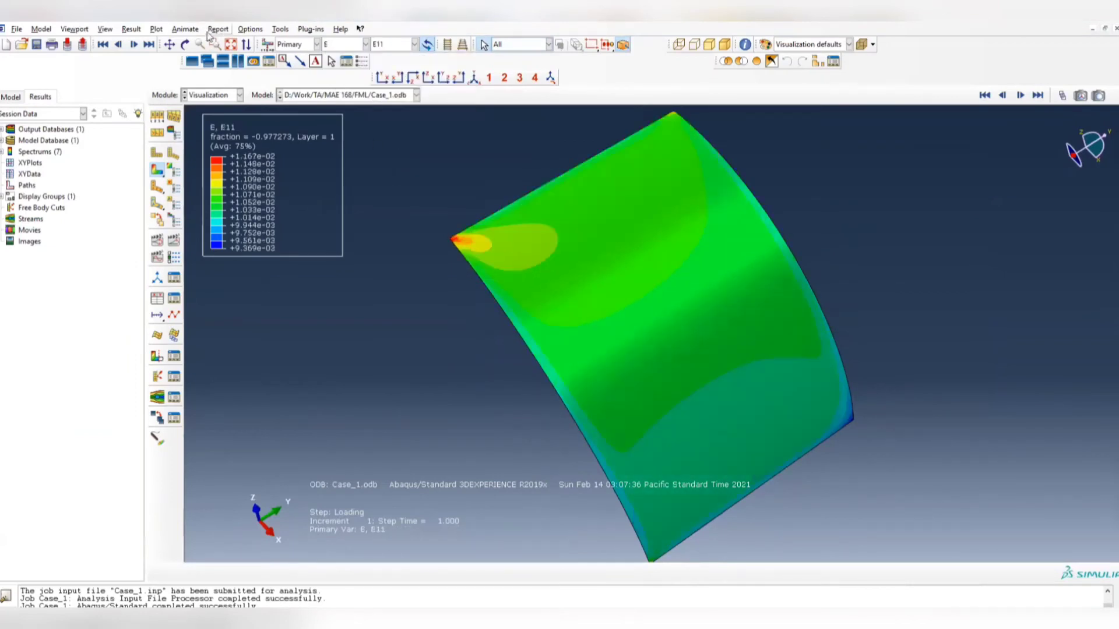
Step: Display the E11 contours at the middle section point of ply DEG-30 using ply-based section points
left_click(131, 29)
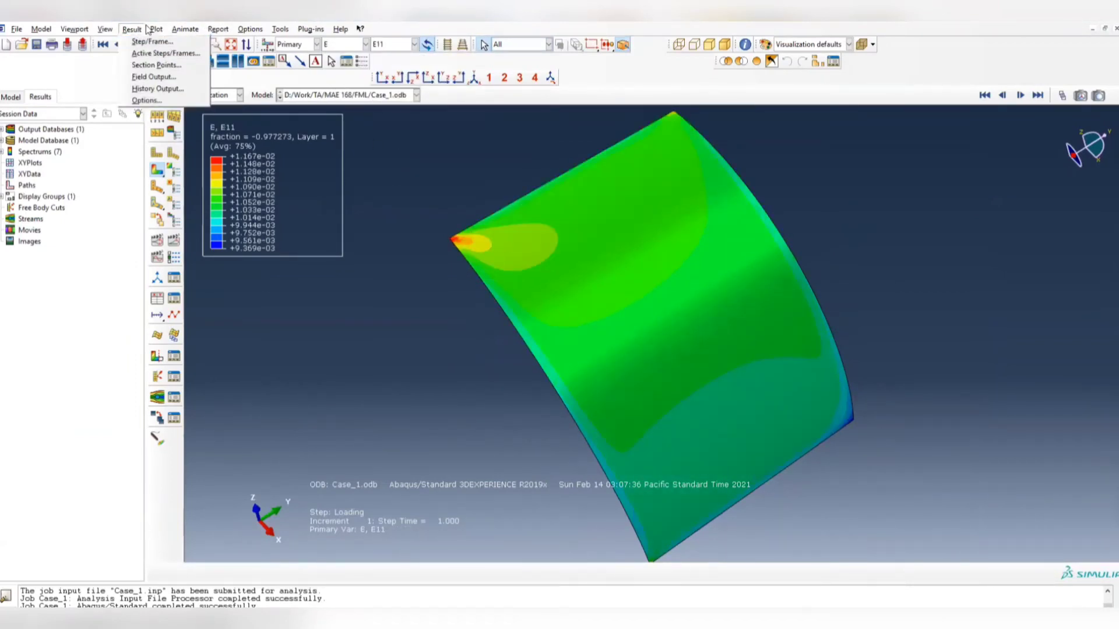
left_click(155, 65)
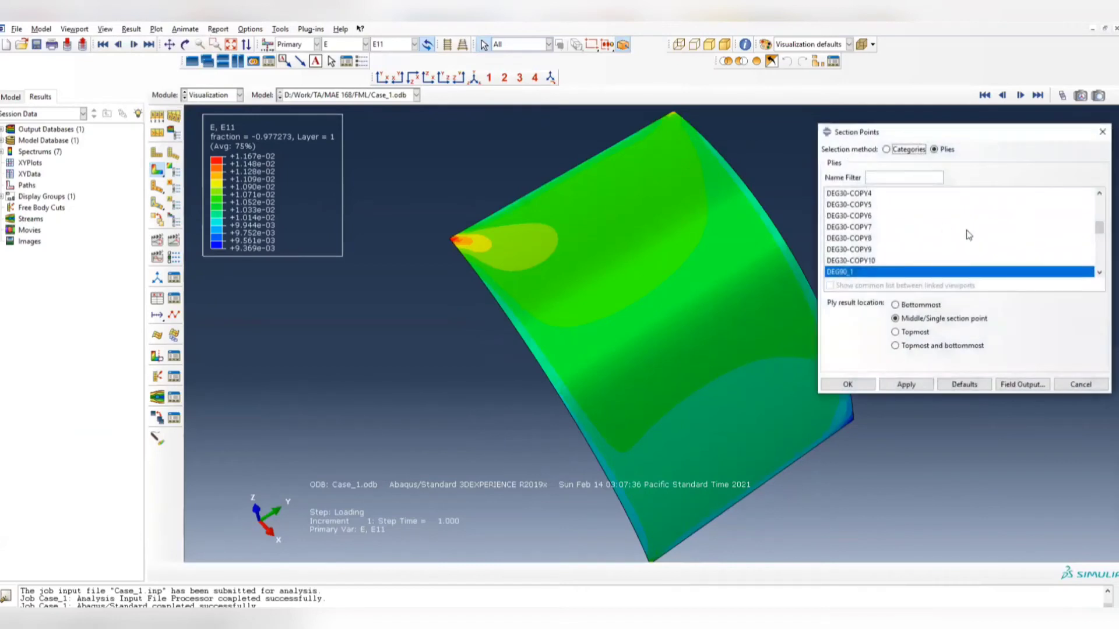
left_click_drag(1099, 229, 1099, 201)
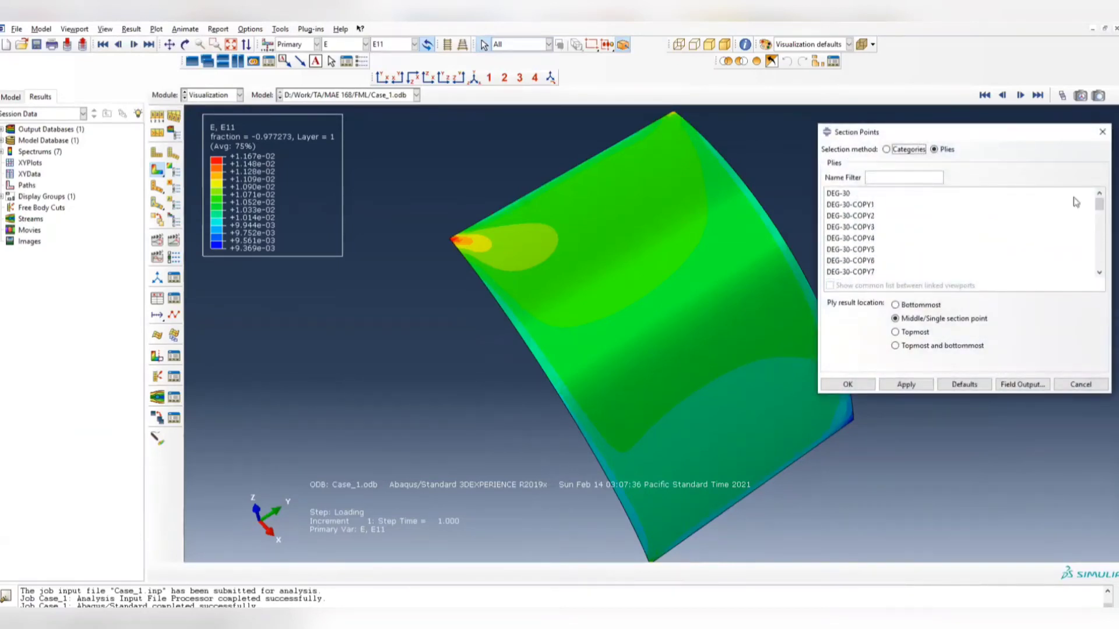
left_click(856, 199)
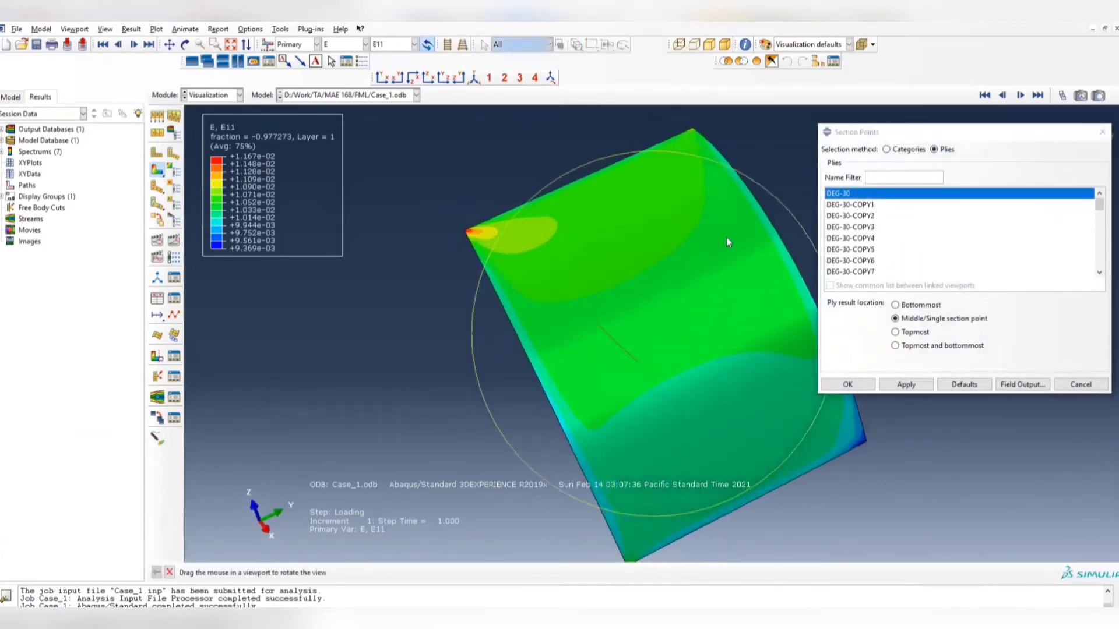
left_click(861, 205)
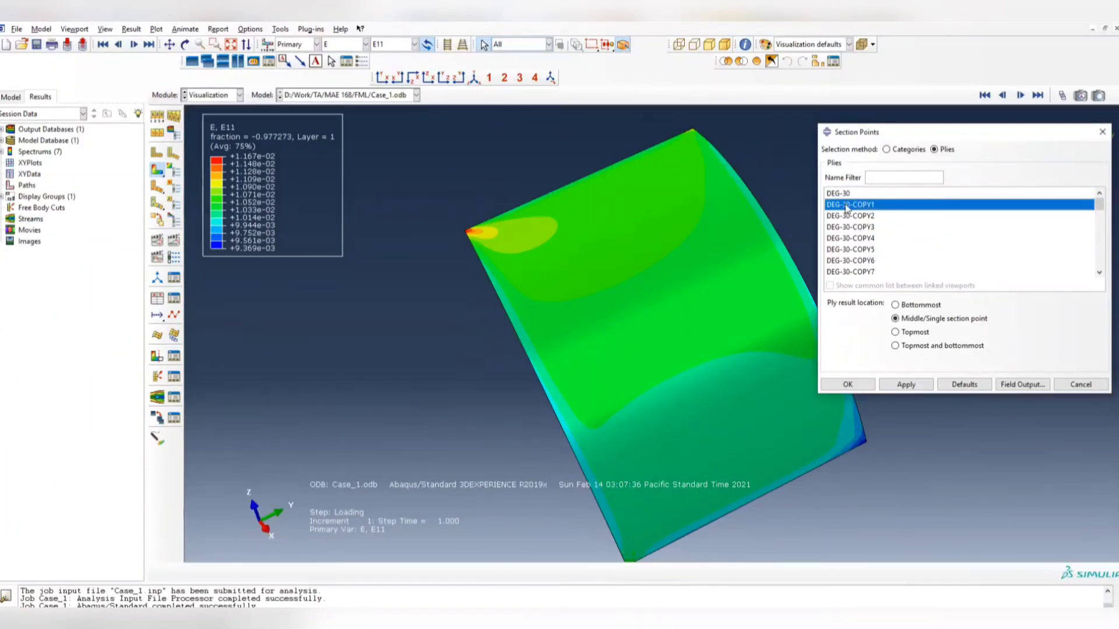
left_click(847, 194)
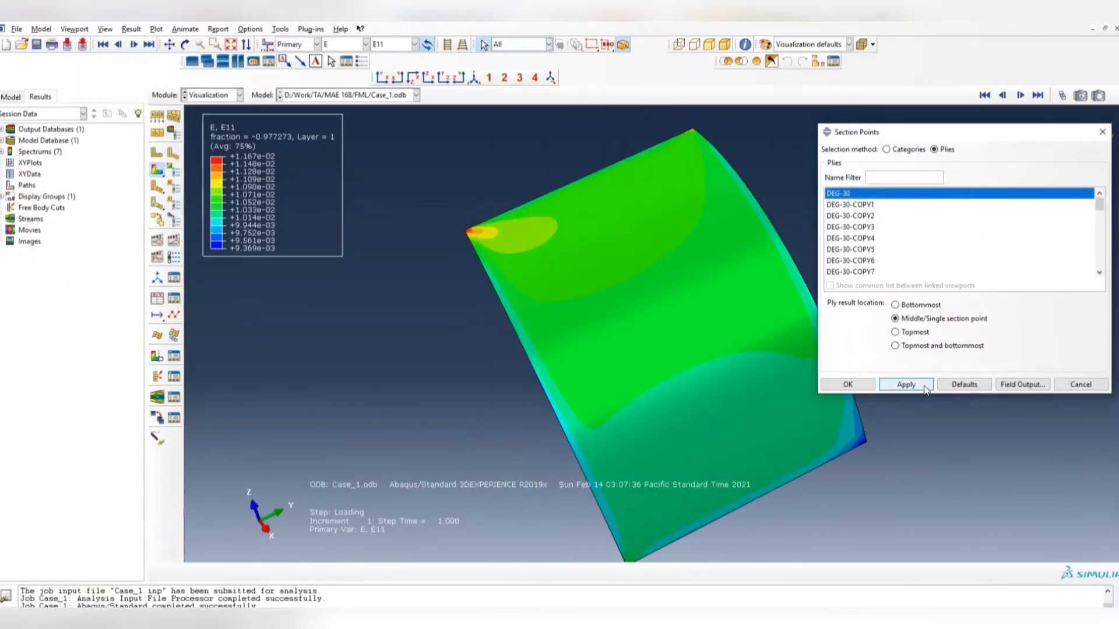
left_click(906, 384)
left_click_drag(733, 452, 657, 315, "ctrl+alt")
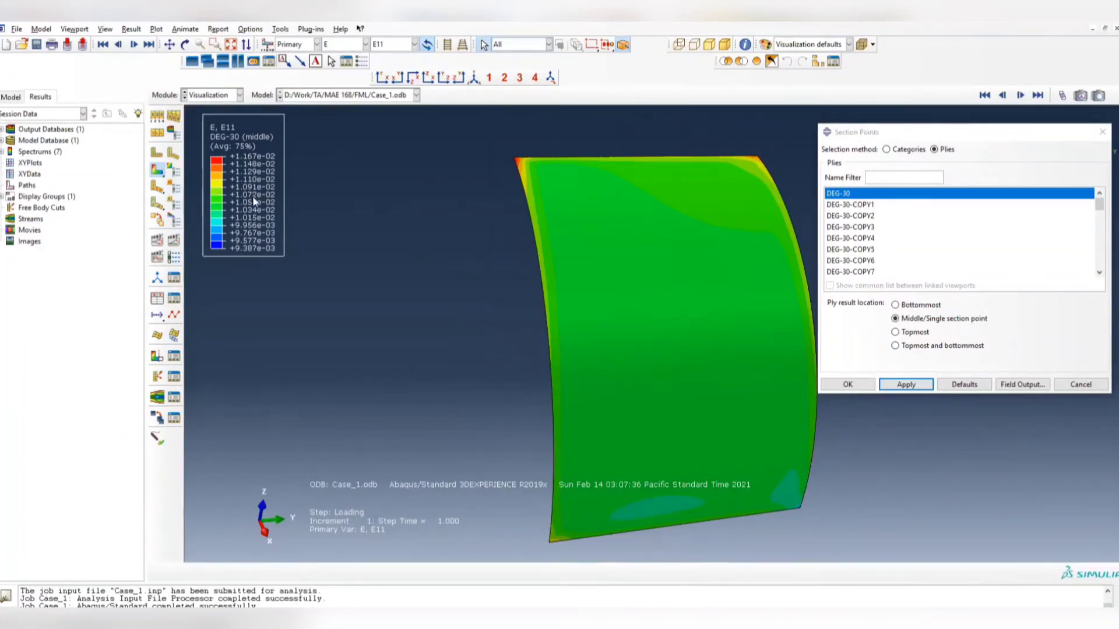
Step: Compare the middle section point E11 contours of ply DEG-30-COPY1 with those of ply DEG-30
scroll(877, 233, "down", 2)
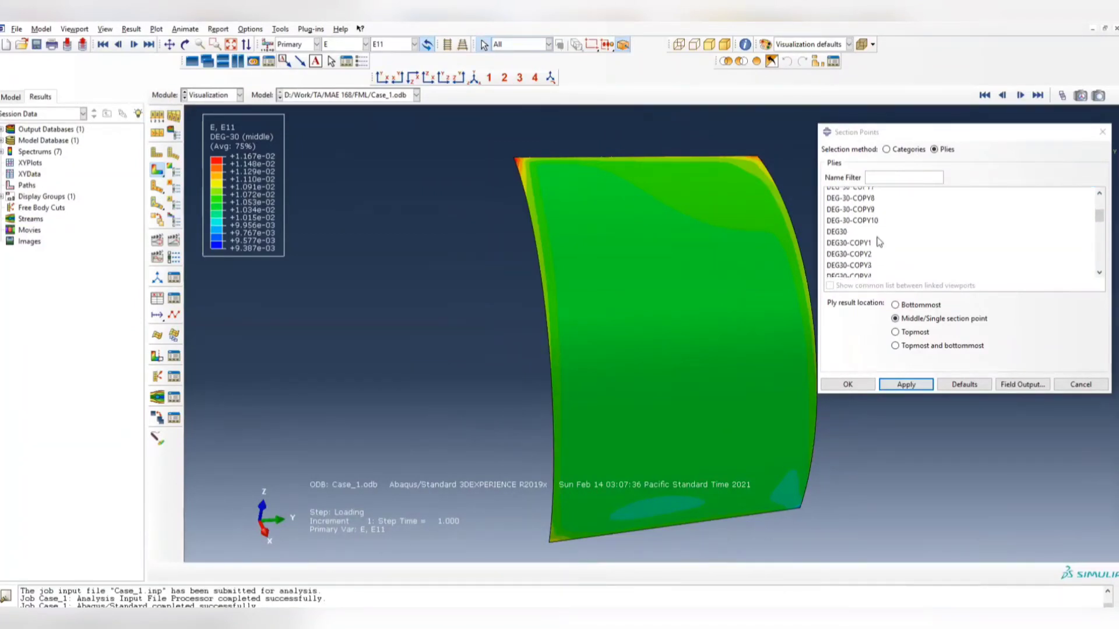
scroll(864, 233, "up", 3)
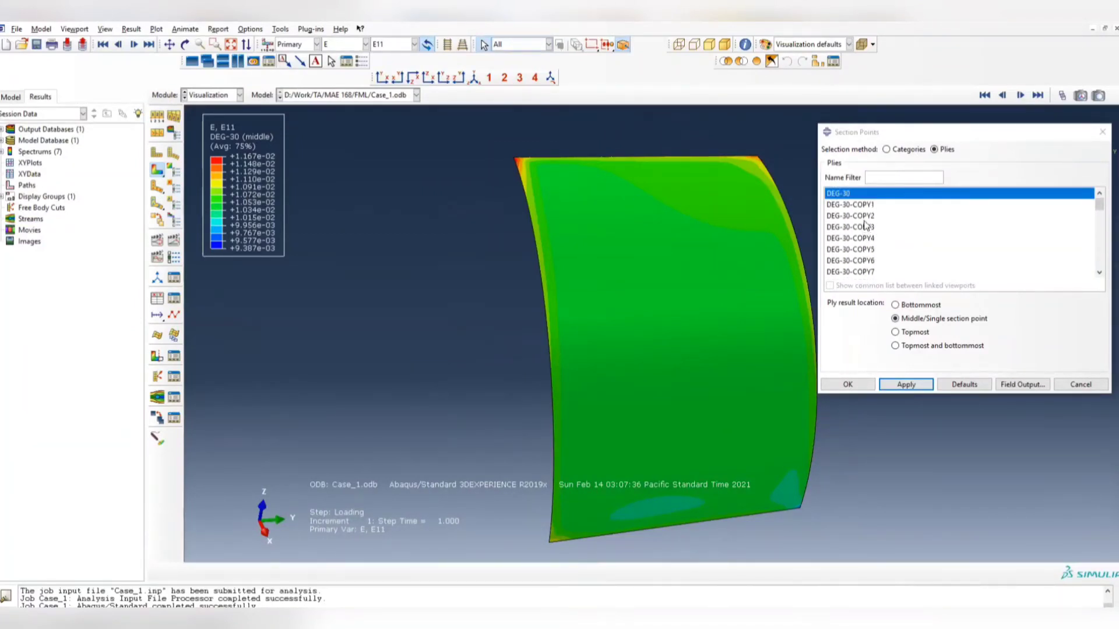
left_click(865, 205)
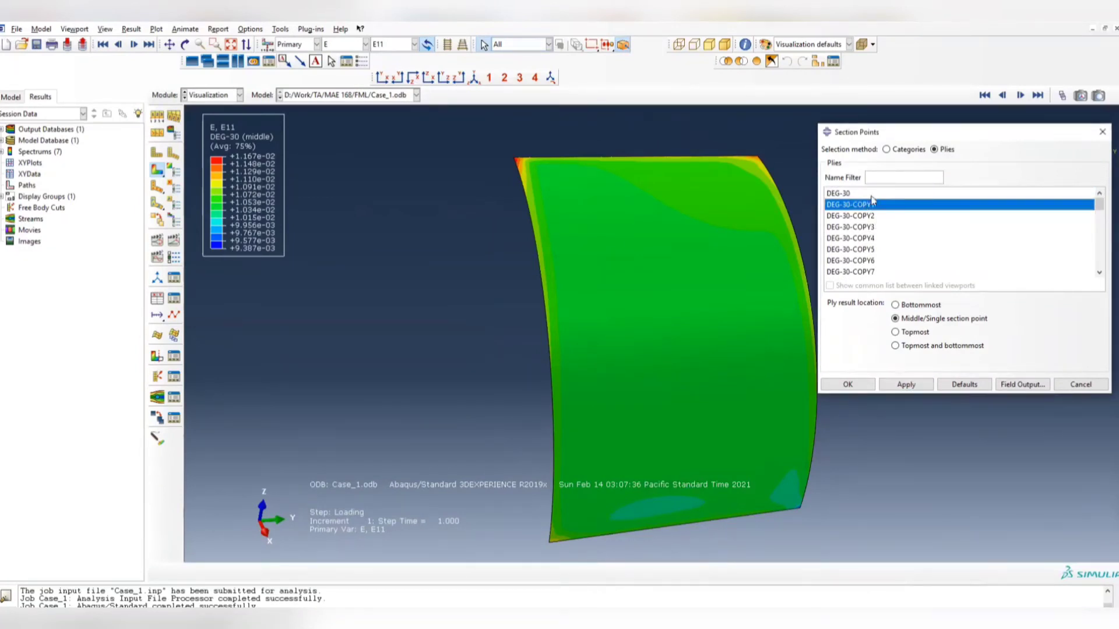
left_click(915, 384)
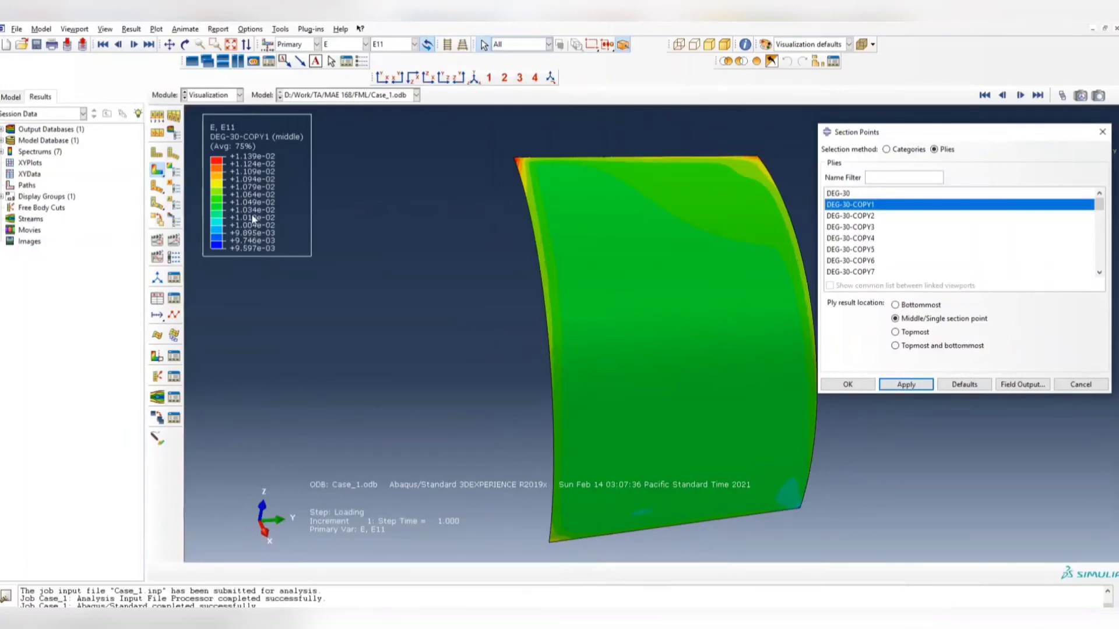
left_click(854, 194)
left_click(917, 385)
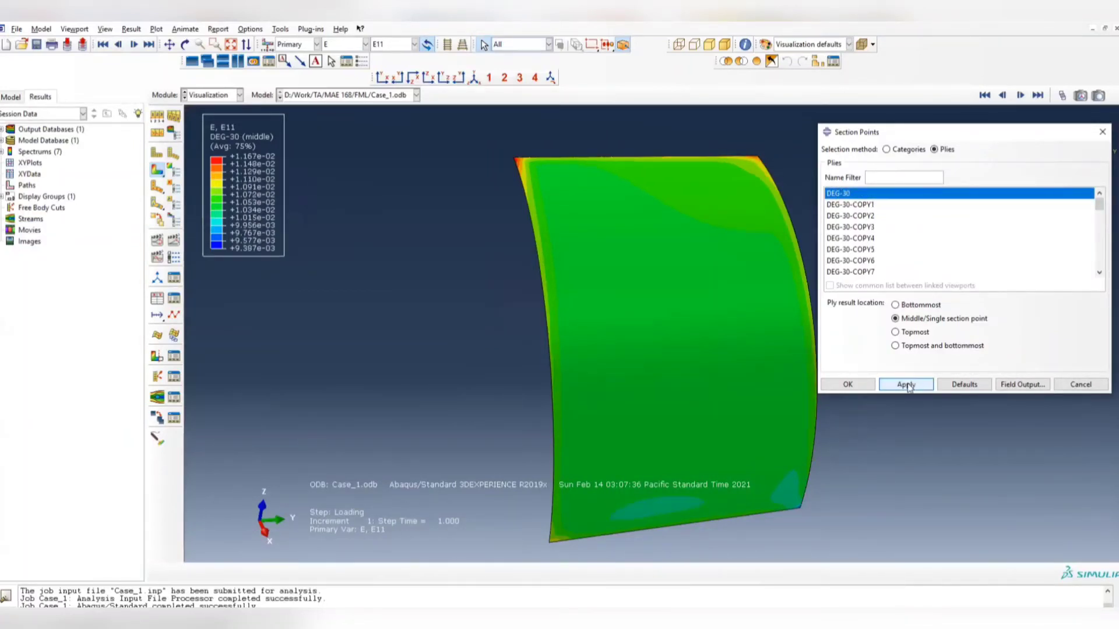
Step: Look through the ply list and display the middle section point E11 contours for ply DEG90_1
left_click(848, 204)
left_click(851, 195)
scroll(881, 280, "down", 1)
scroll(880, 274, "down", 2)
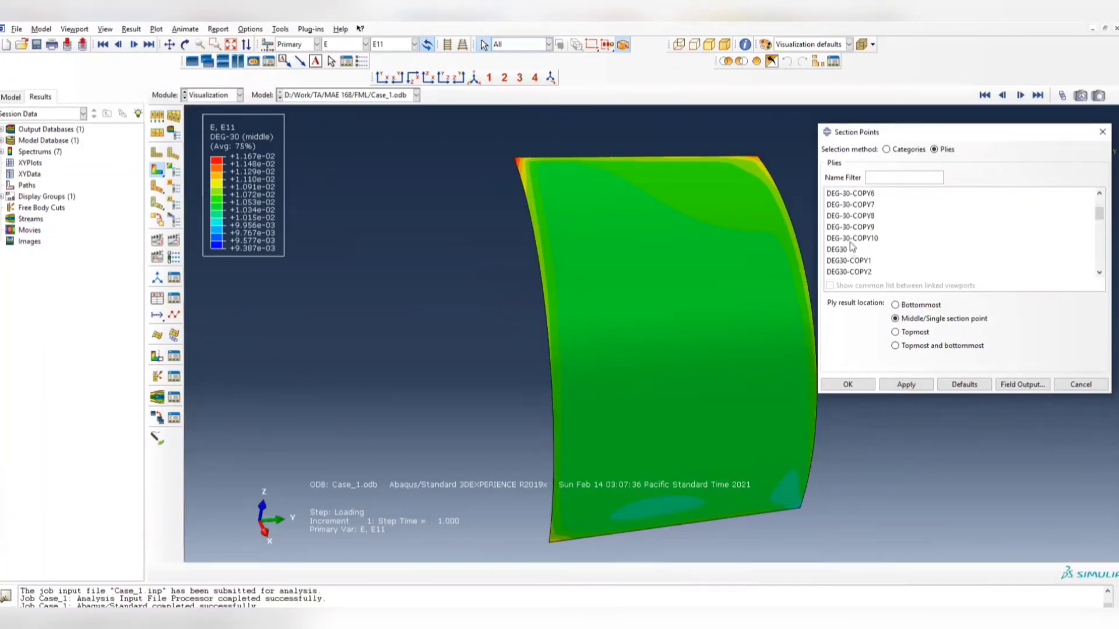
left_click(855, 252)
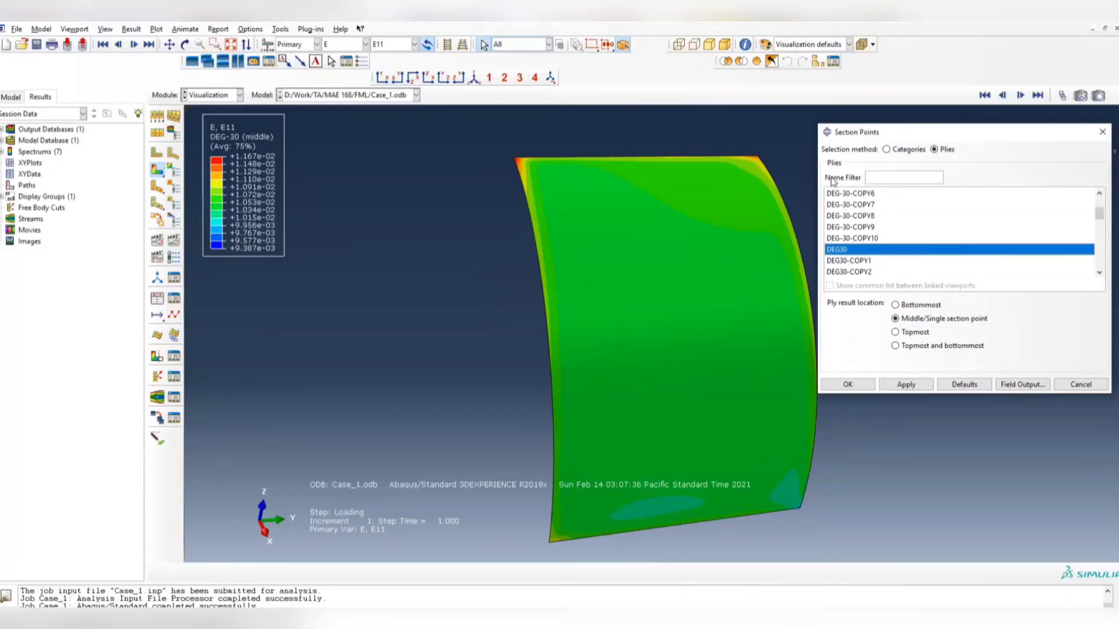
scroll(892, 239, "up", 2)
scroll(882, 234, "down", 2)
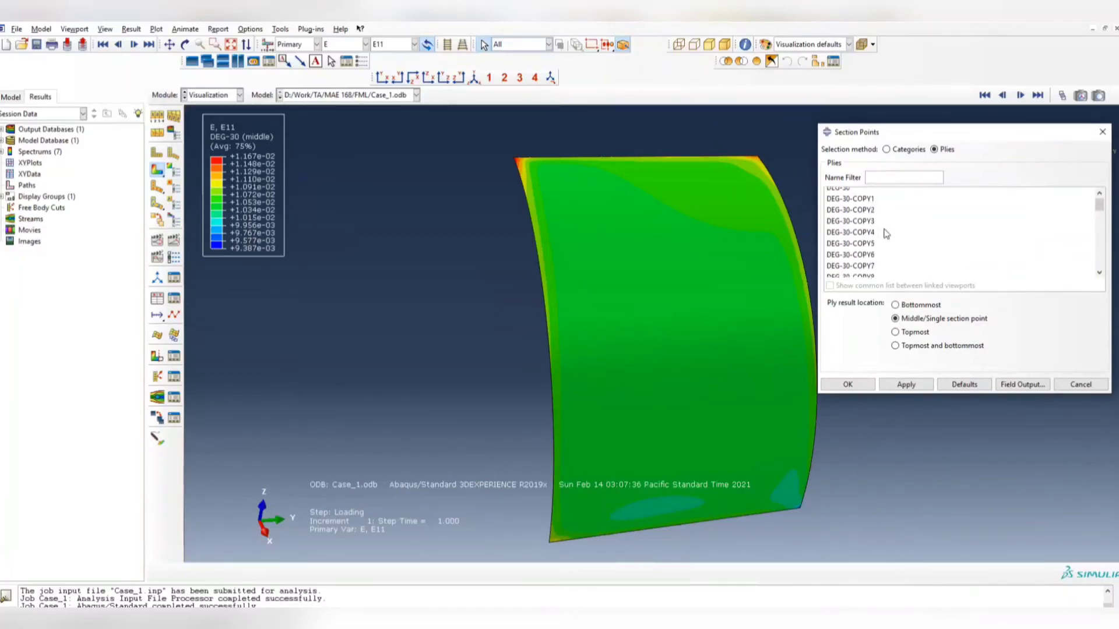
scroll(851, 257, "down", 7)
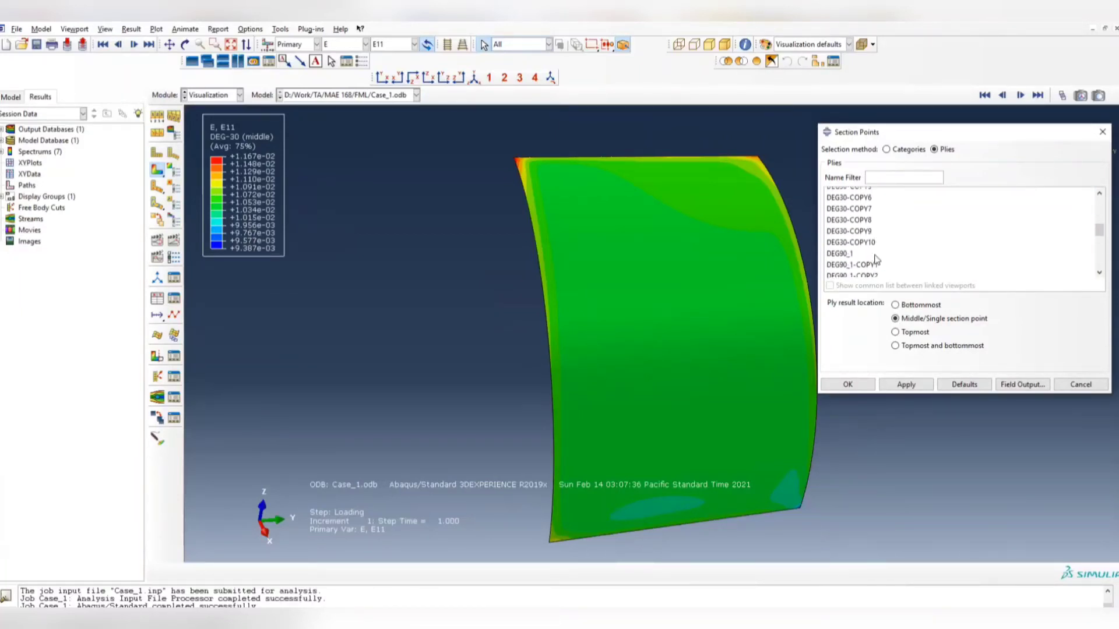
left_click(851, 215)
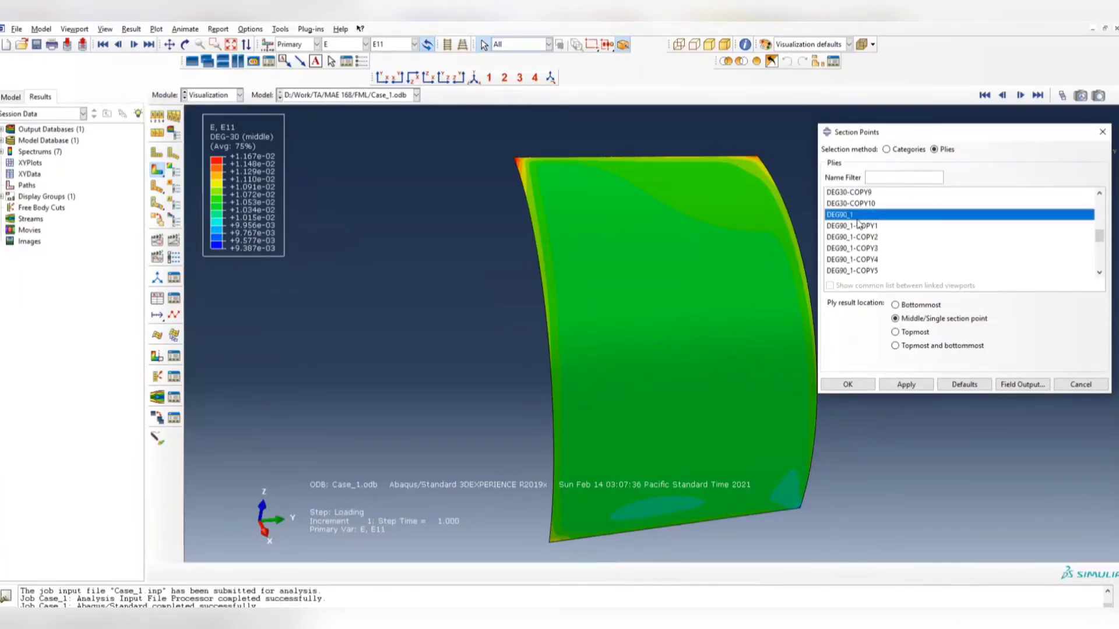
left_click(906, 385)
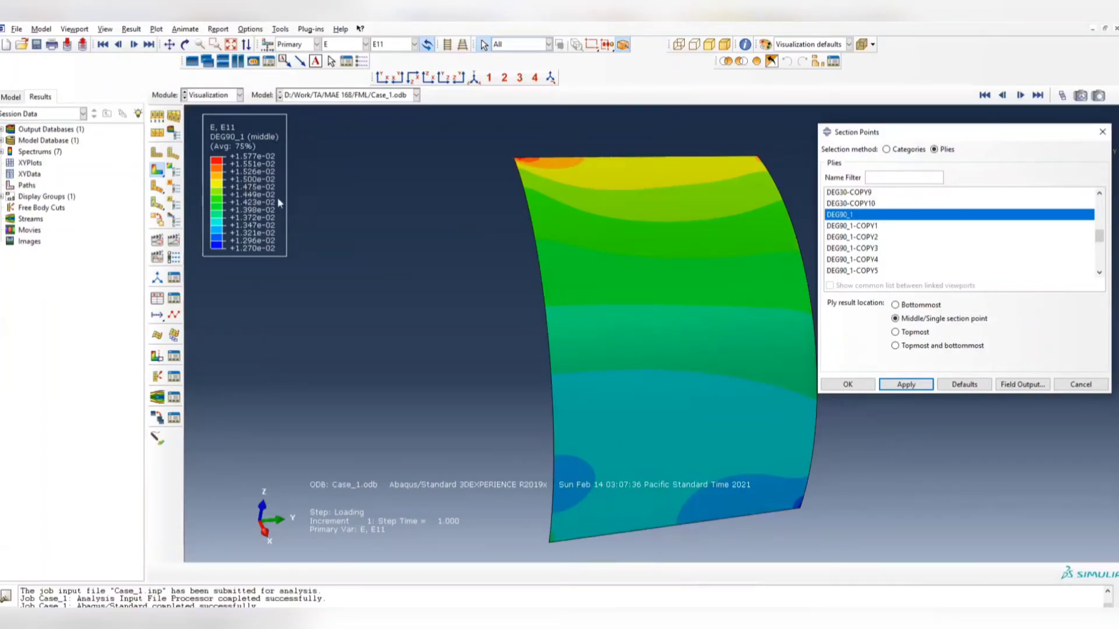
Step: Display the middle section point E11 contours for ply DEG90_2
left_click(870, 226)
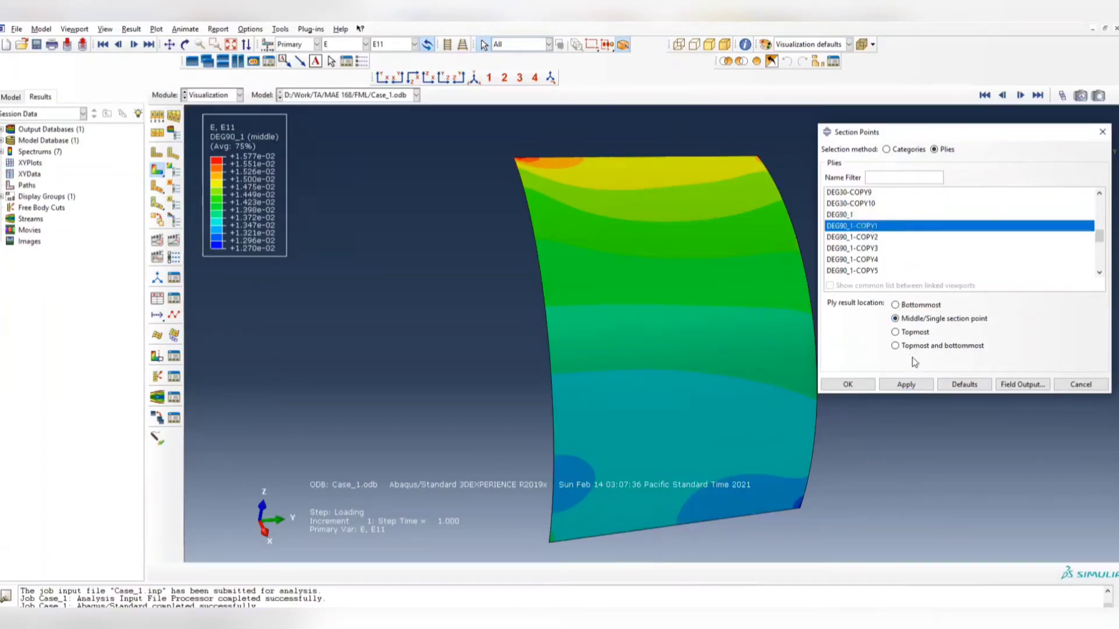
scroll(881, 261, "down", 3)
left_click(883, 250)
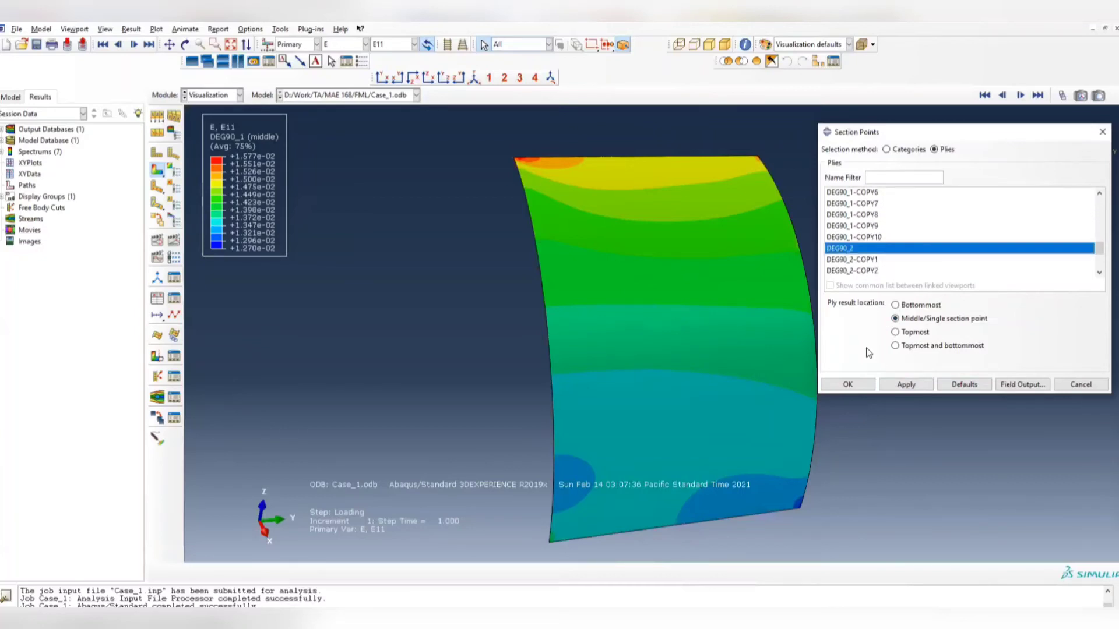
left_click(902, 385)
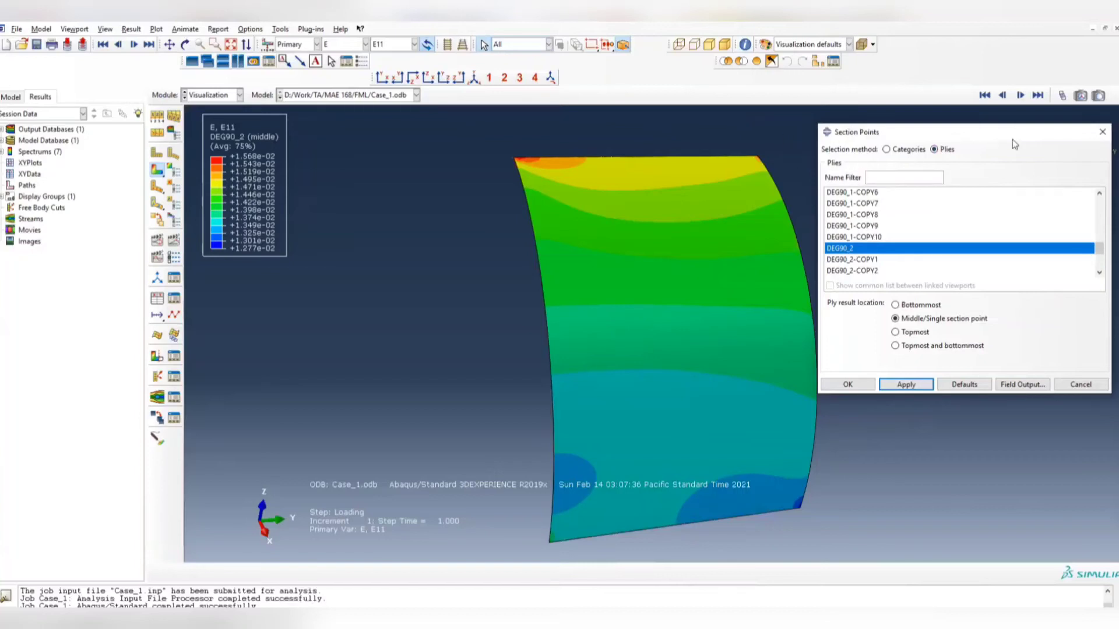
Step: Close the section point settings and return from the results to the model in the Property module
left_click(1101, 136)
left_click(223, 95)
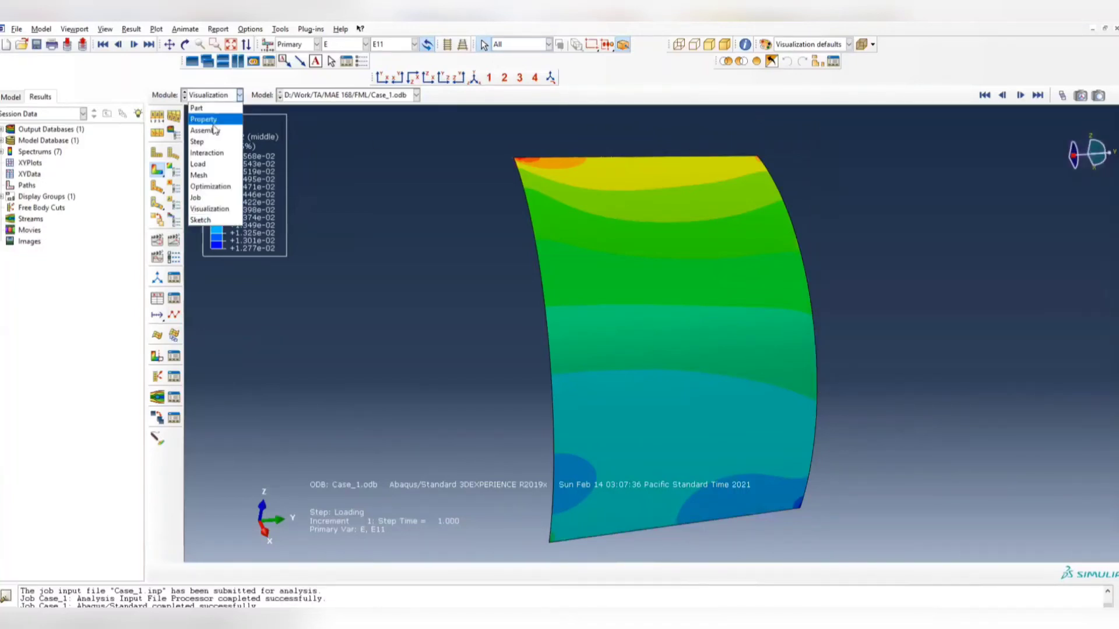
left_click(212, 134)
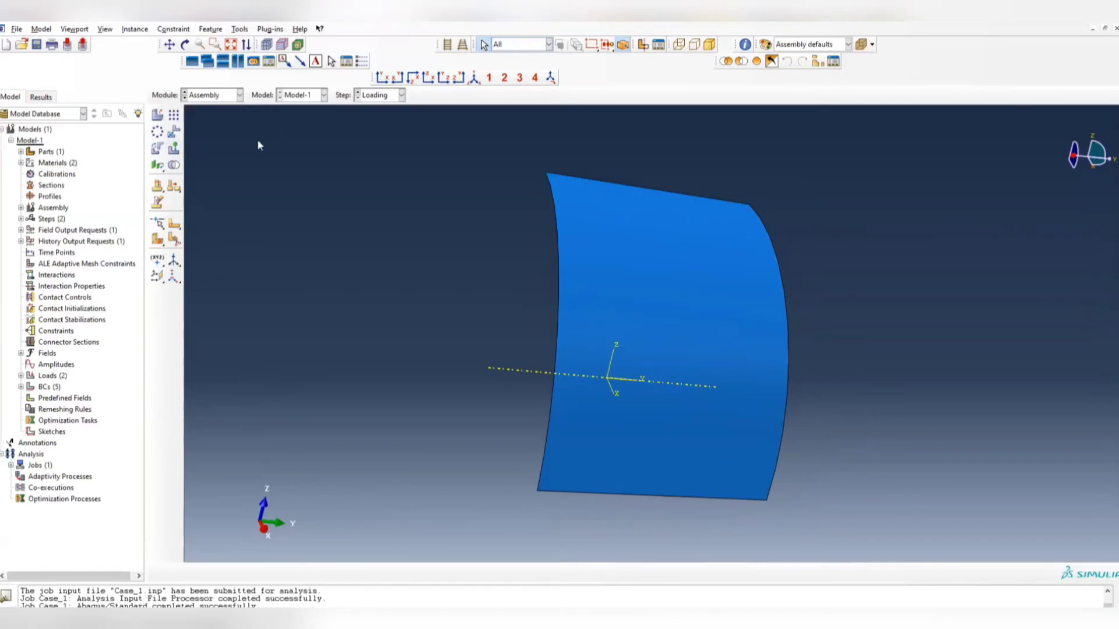
left_click(224, 96)
left_click(220, 119)
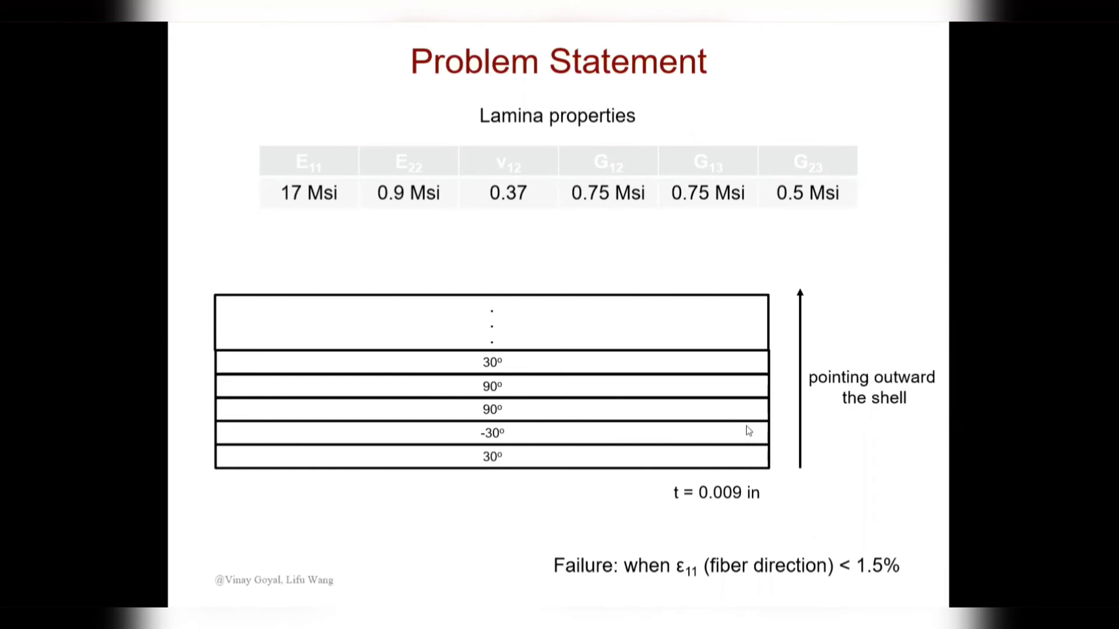
key("Right")
key("Left")
key("Right")
key("Right")
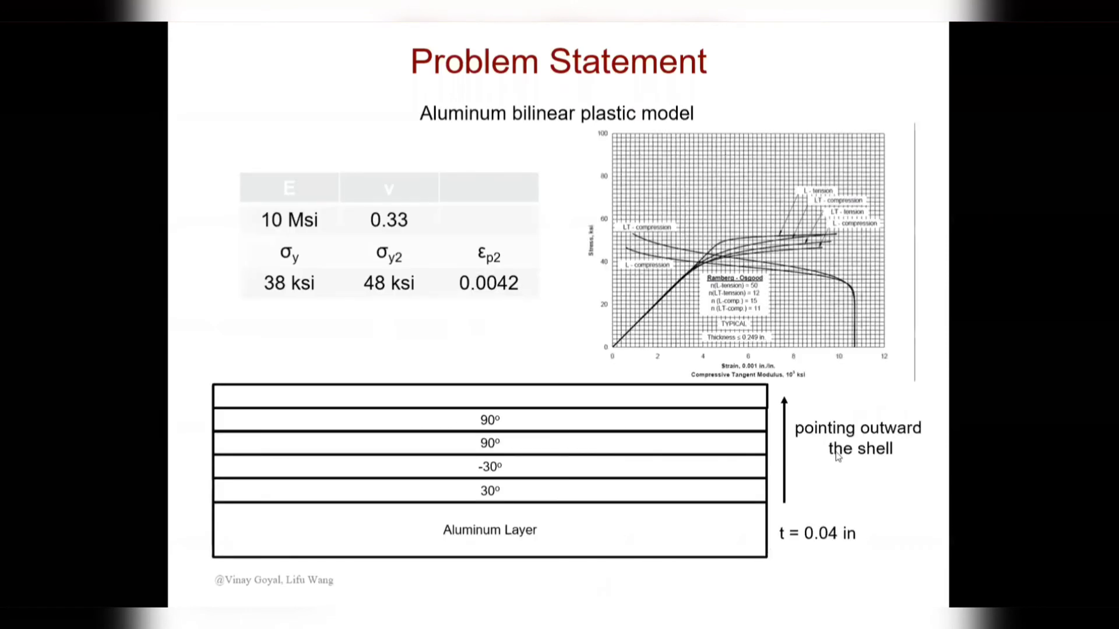
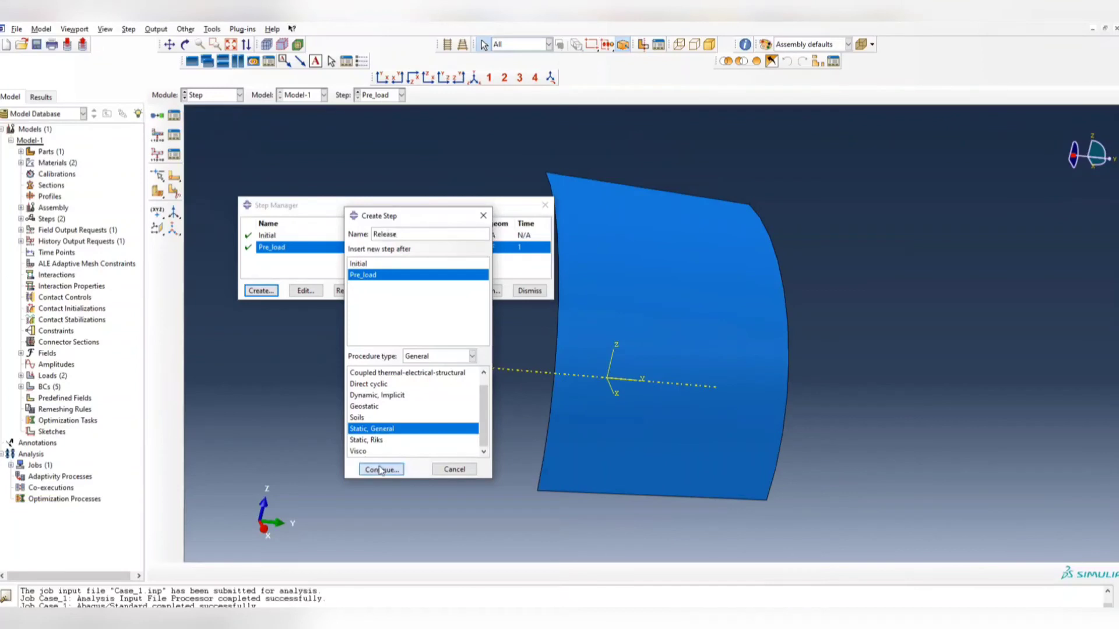
Step: Create the Static, General step named Release after Pre_load, keeping its default settings
left_click(379, 469)
left_click(639, 470)
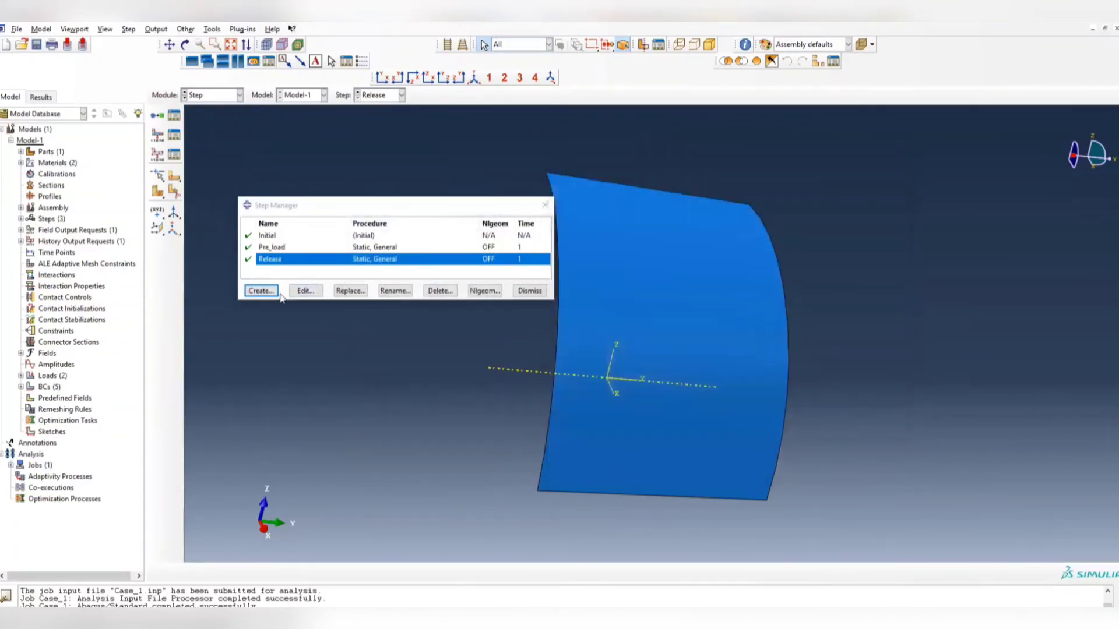
Step: Create the Static, General step Re_load after Release with default settings, and look over the field output requests
left_click(274, 294)
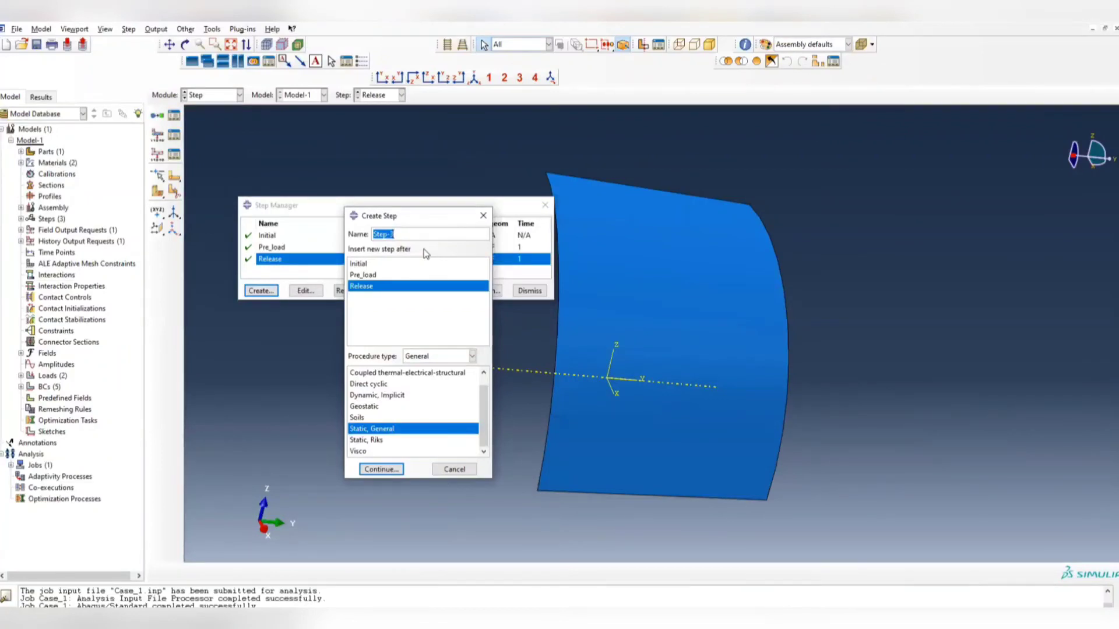
type("Re_load")
left_click(382, 470)
left_click(636, 472)
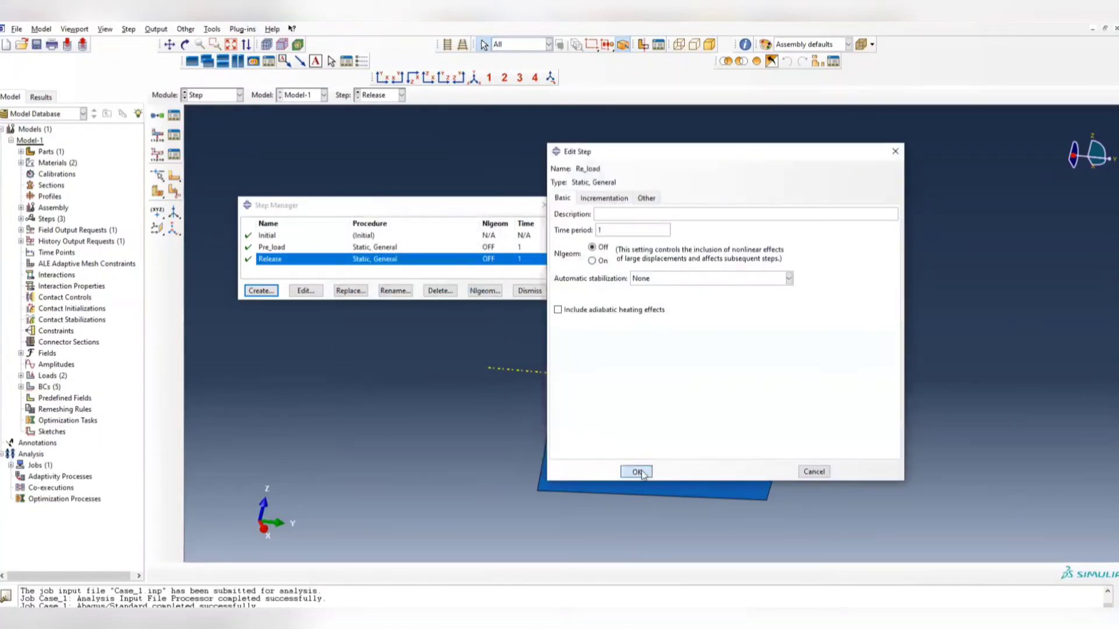
left_click(256, 259)
left_click(280, 273)
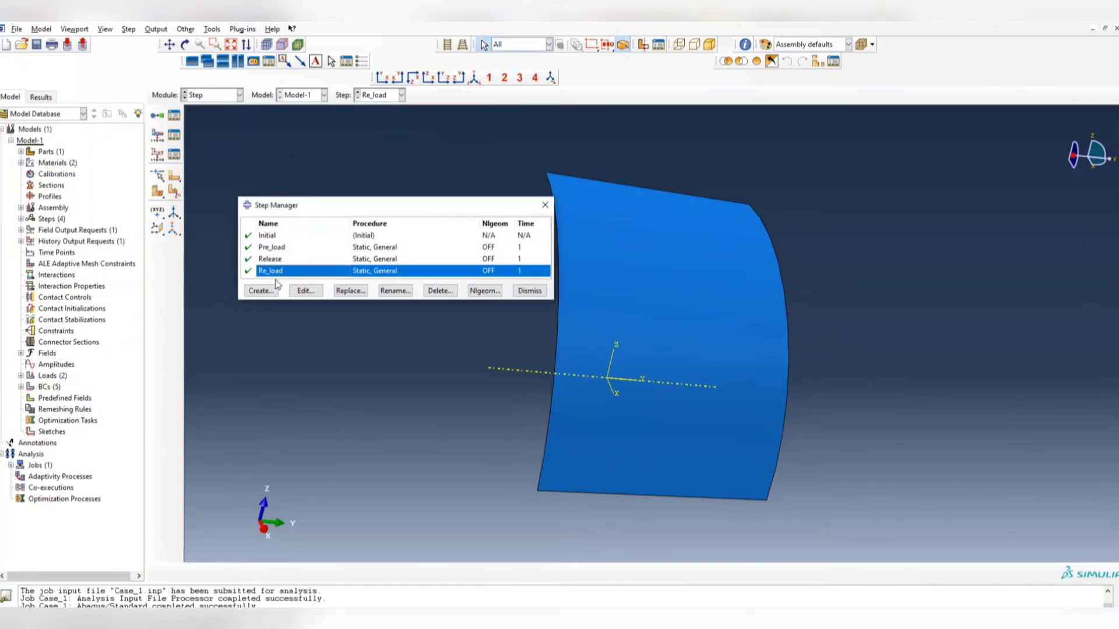
left_click(545, 206)
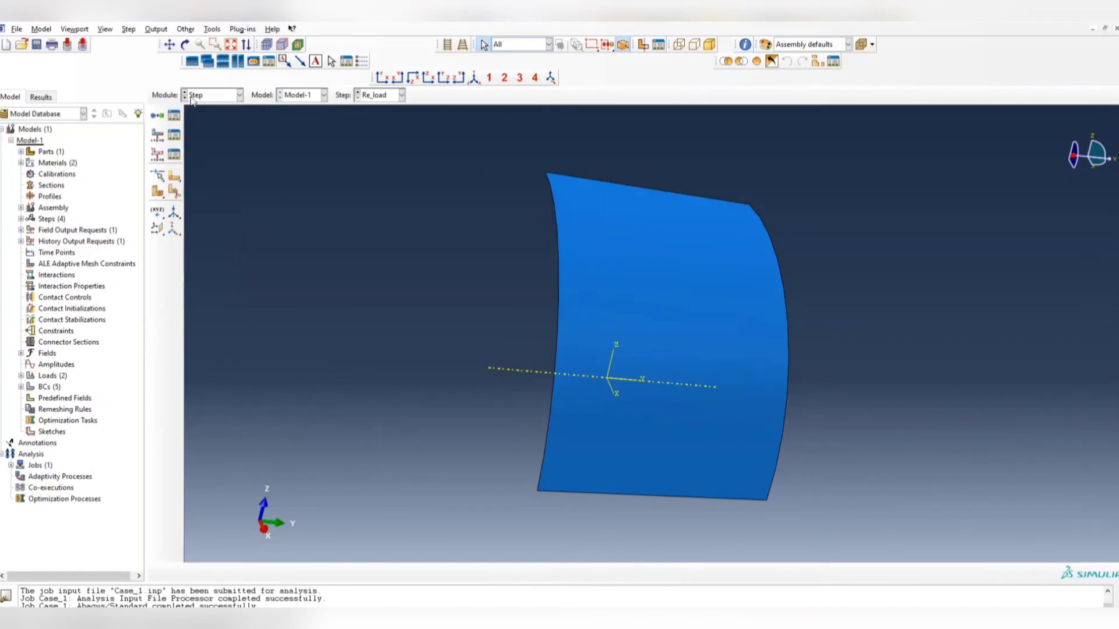
left_click(173, 135)
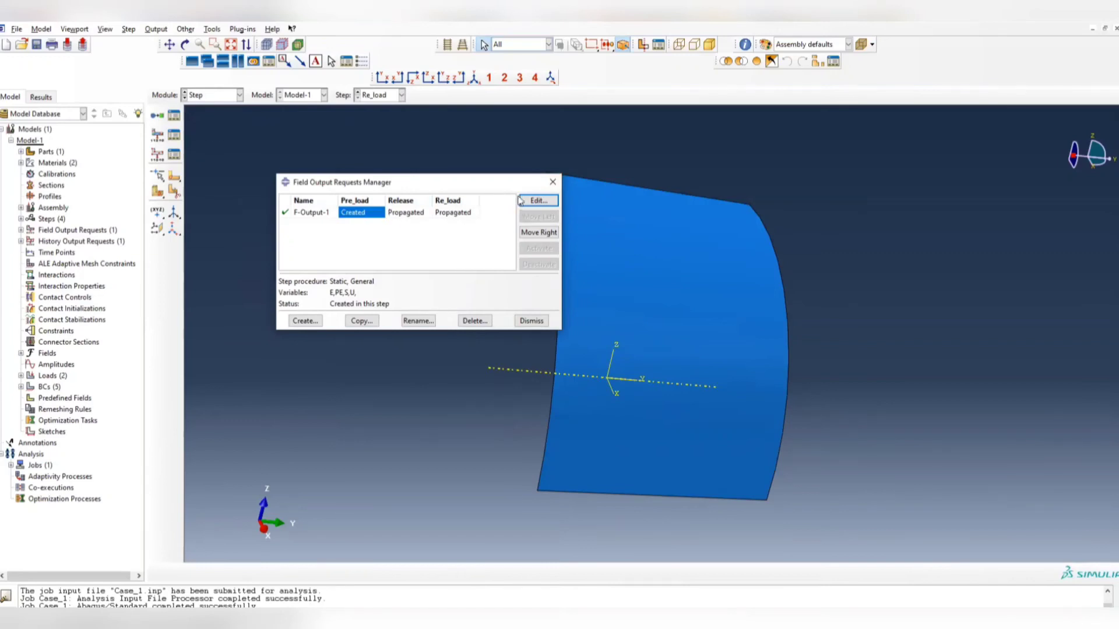
left_click(552, 182)
Step: In the Load module, deactivate the inner_pressure and longitudinal_stress loads in the Release step
left_click(228, 95)
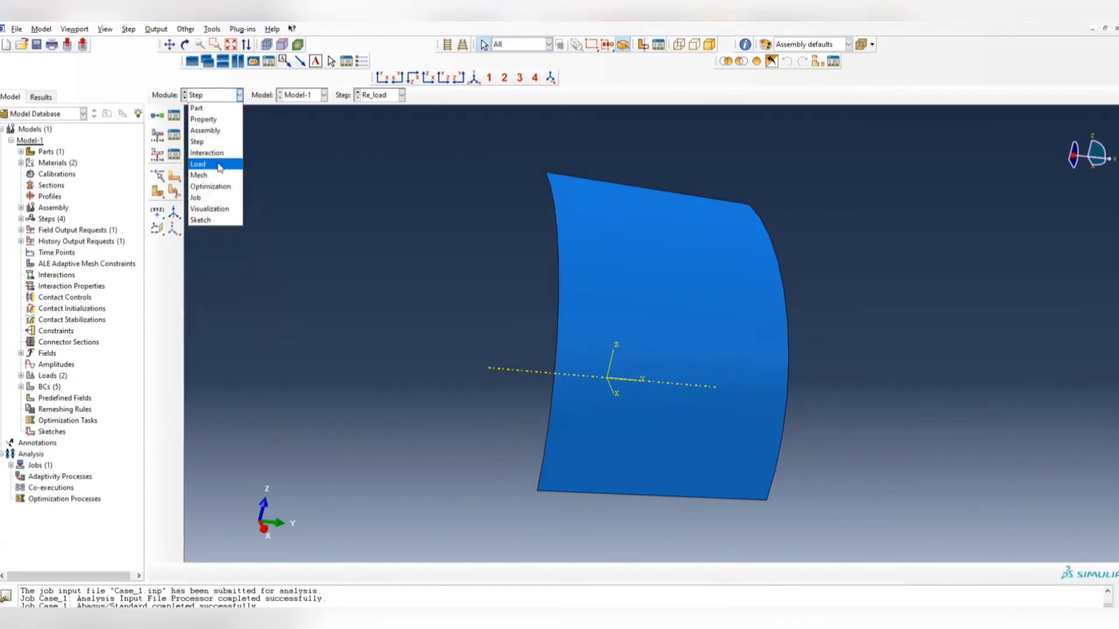
left_click(219, 165)
left_click(174, 116)
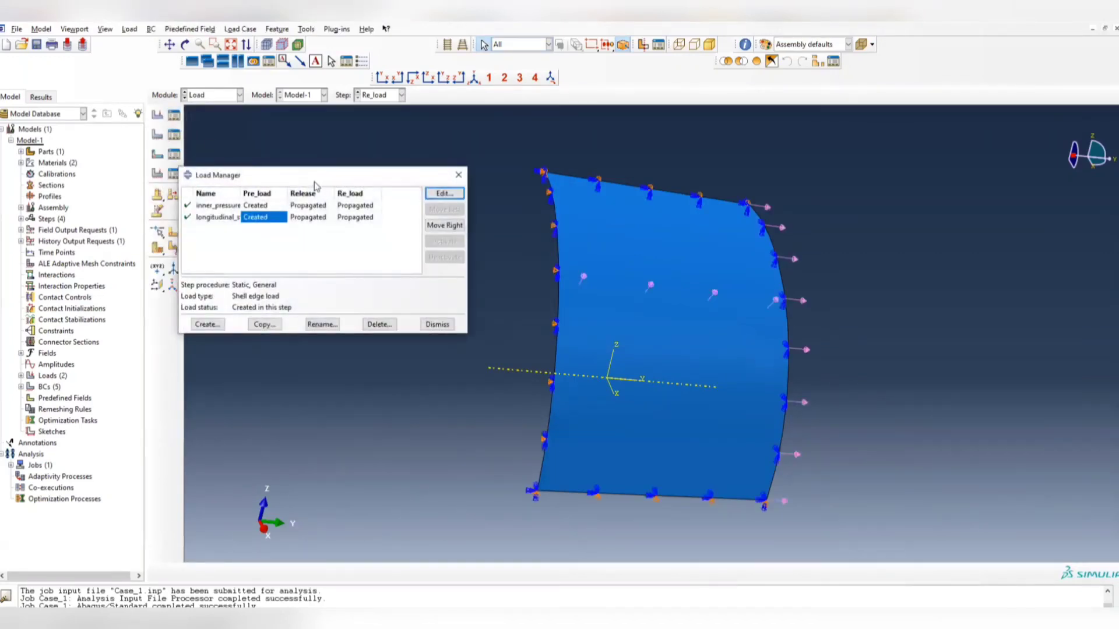
left_click_drag(318, 180, 484, 208)
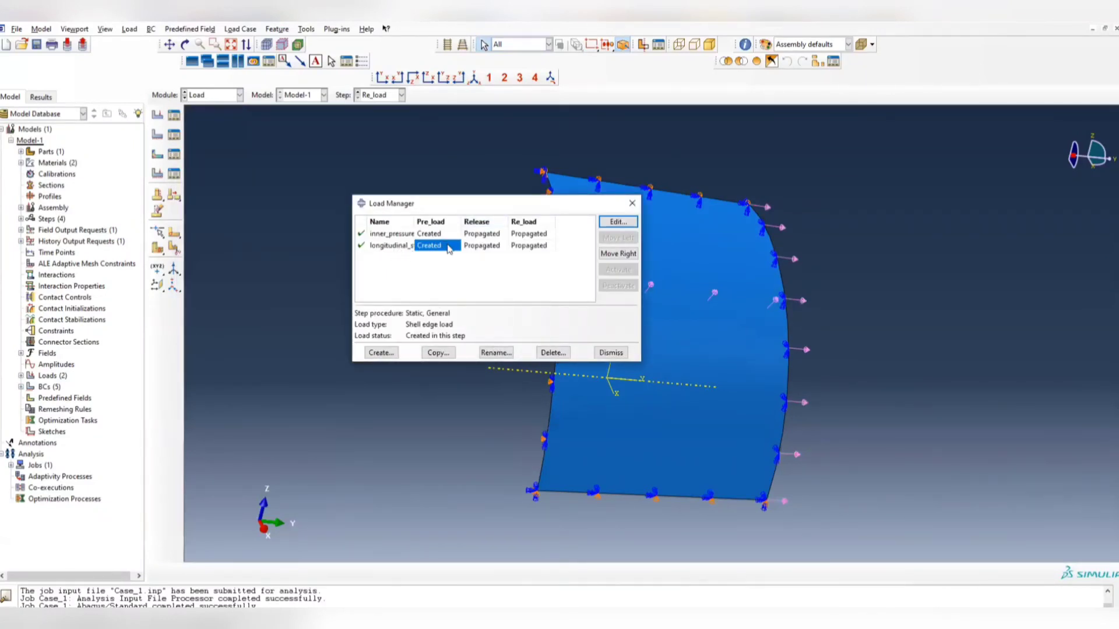
left_click(486, 234)
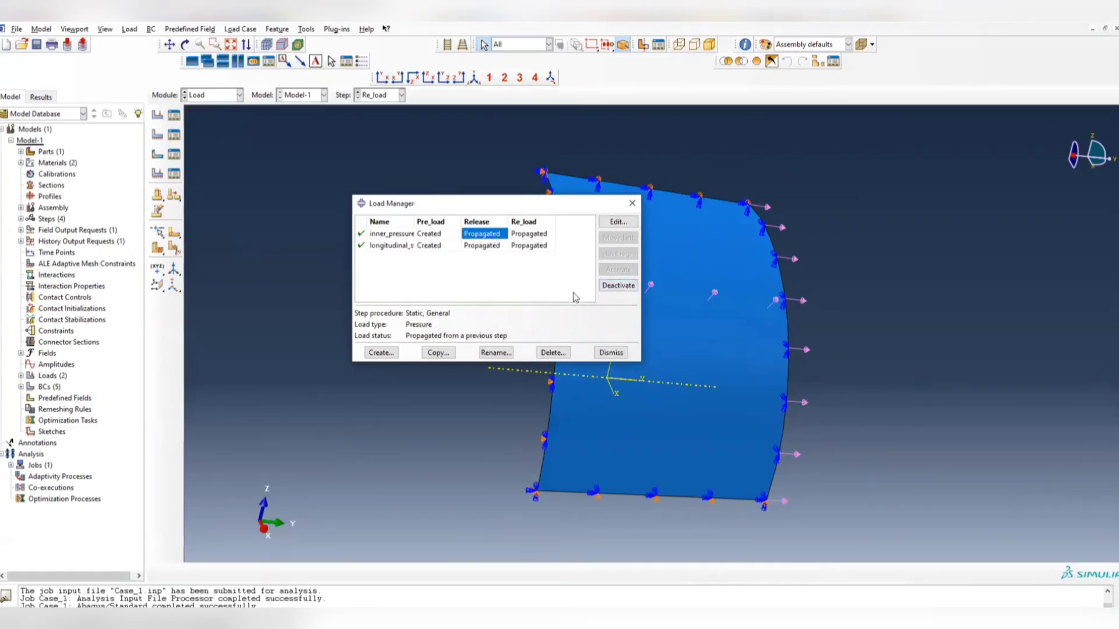
left_click(617, 285)
left_click(494, 247)
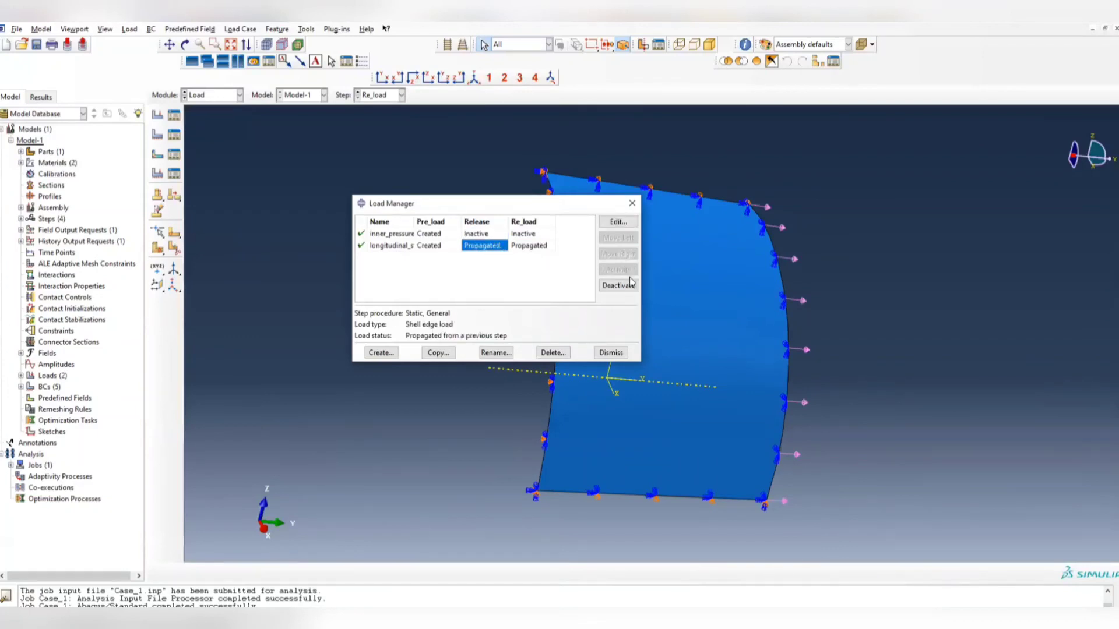
left_click(619, 286)
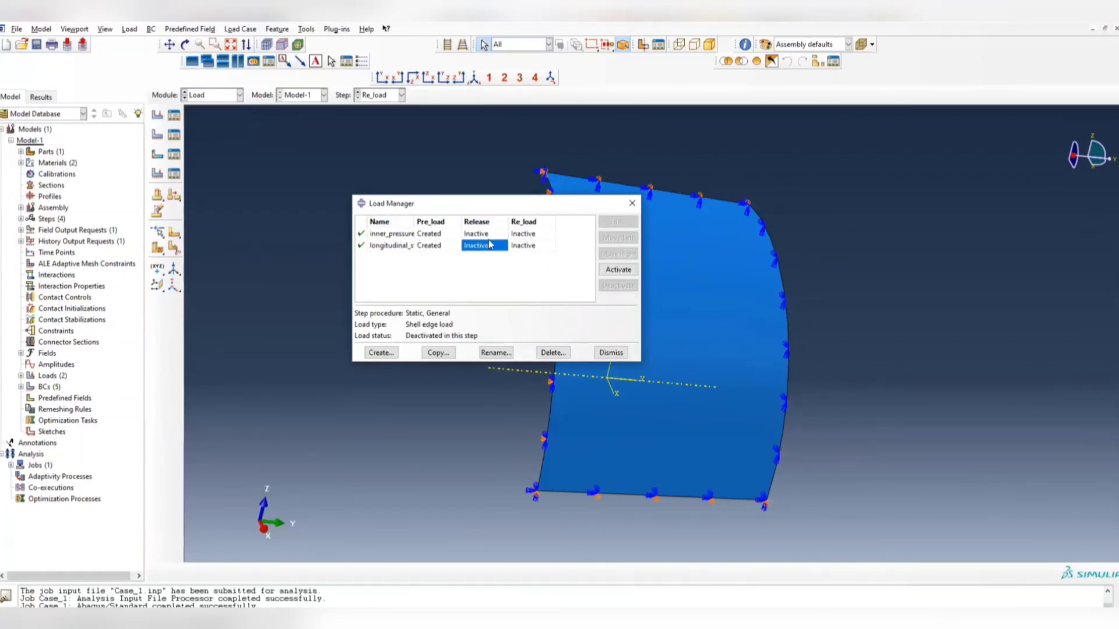
left_click(633, 205)
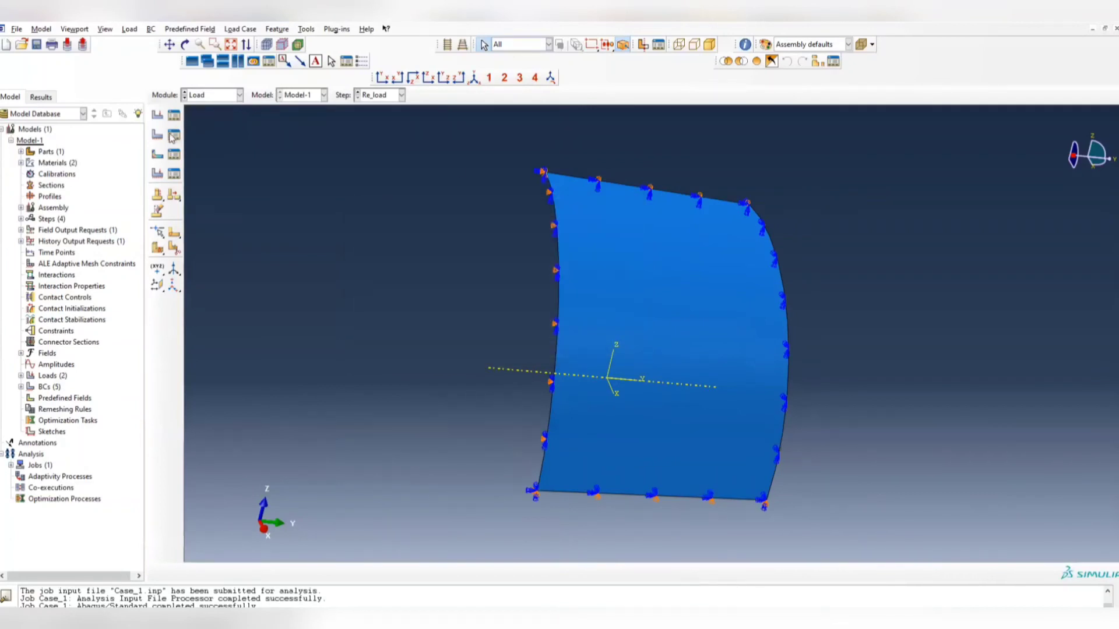
Step: Create a uniform pressure load re_load_inner_pressure of magnitude 4000 in the Re_load step on the purple side of the shell
left_click(174, 115)
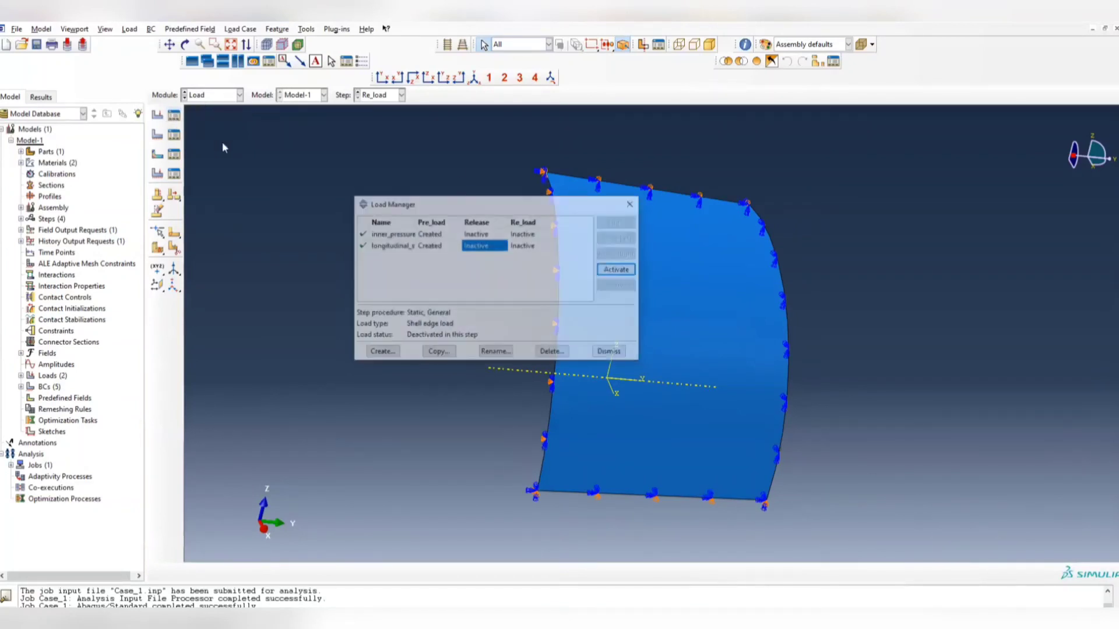
left_click(380, 354)
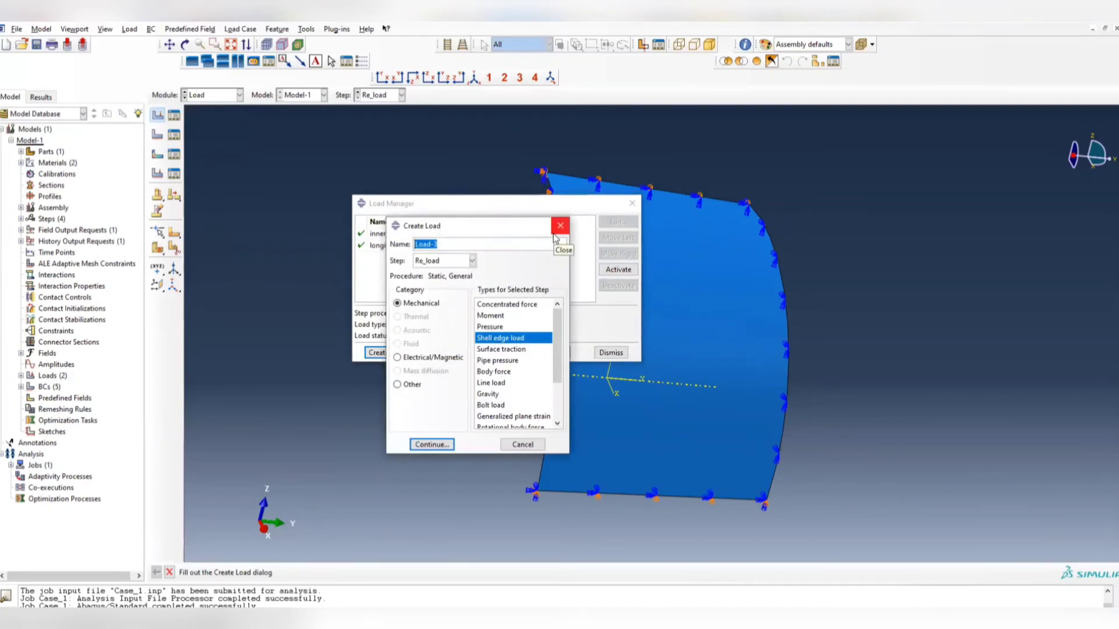
type("re_load_inner_pressure")
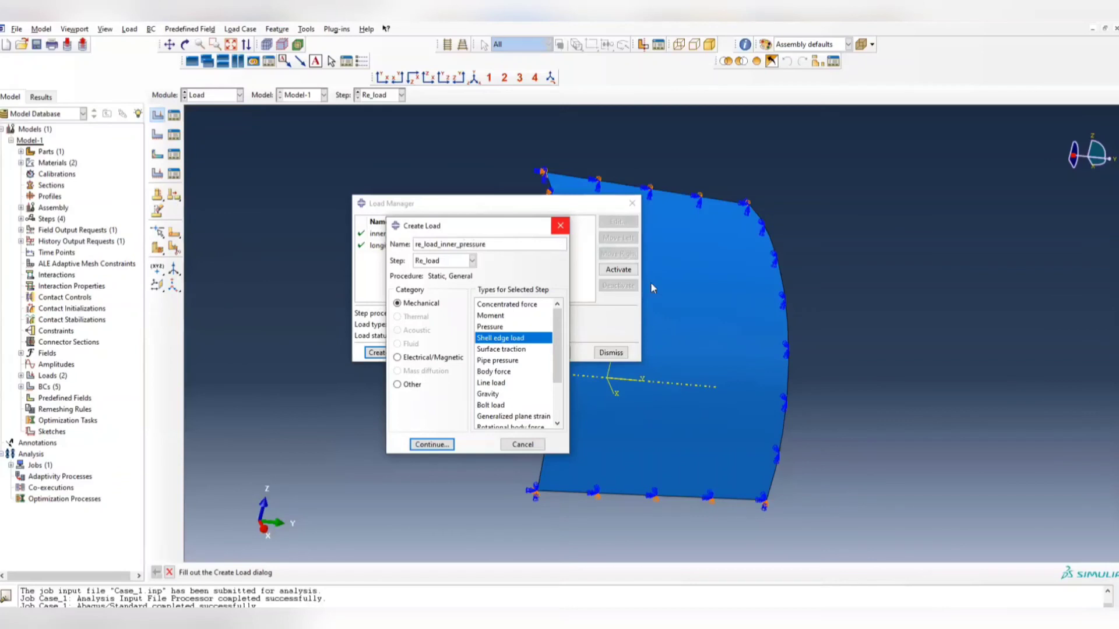
left_click(492, 327)
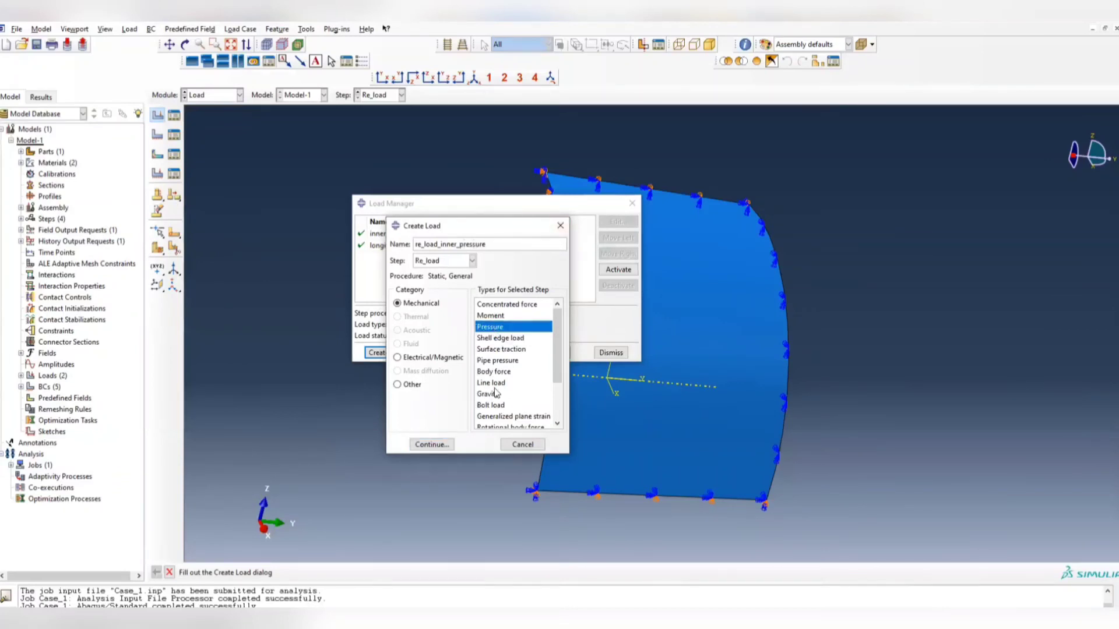
left_click(432, 445)
left_click_drag(687, 386, 743, 376, "ctrl+alt")
left_click(405, 573)
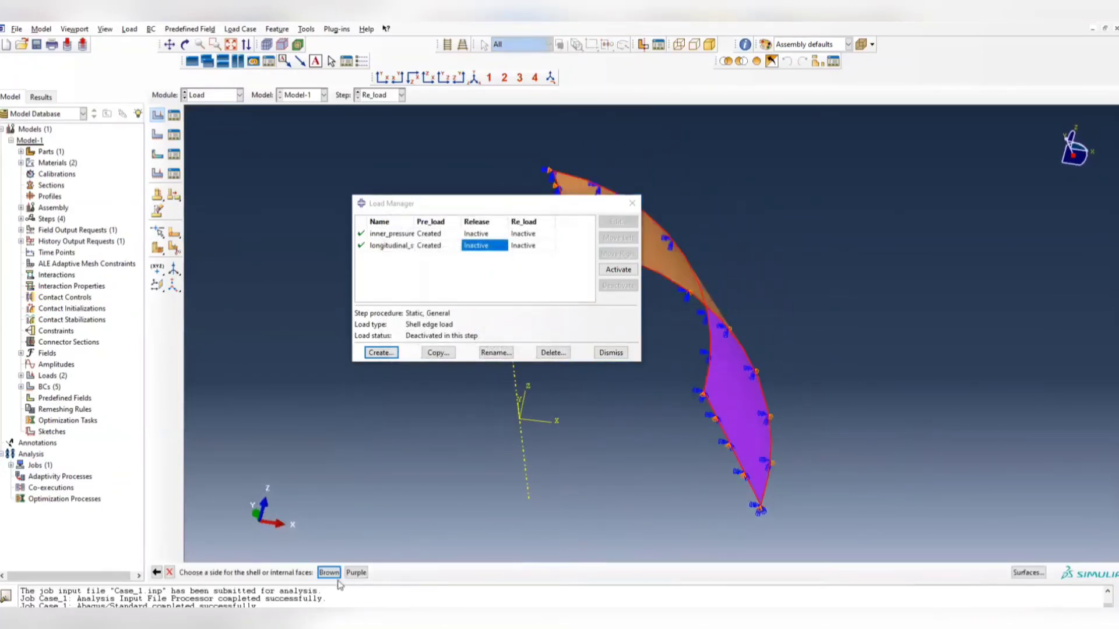
left_click(355, 572)
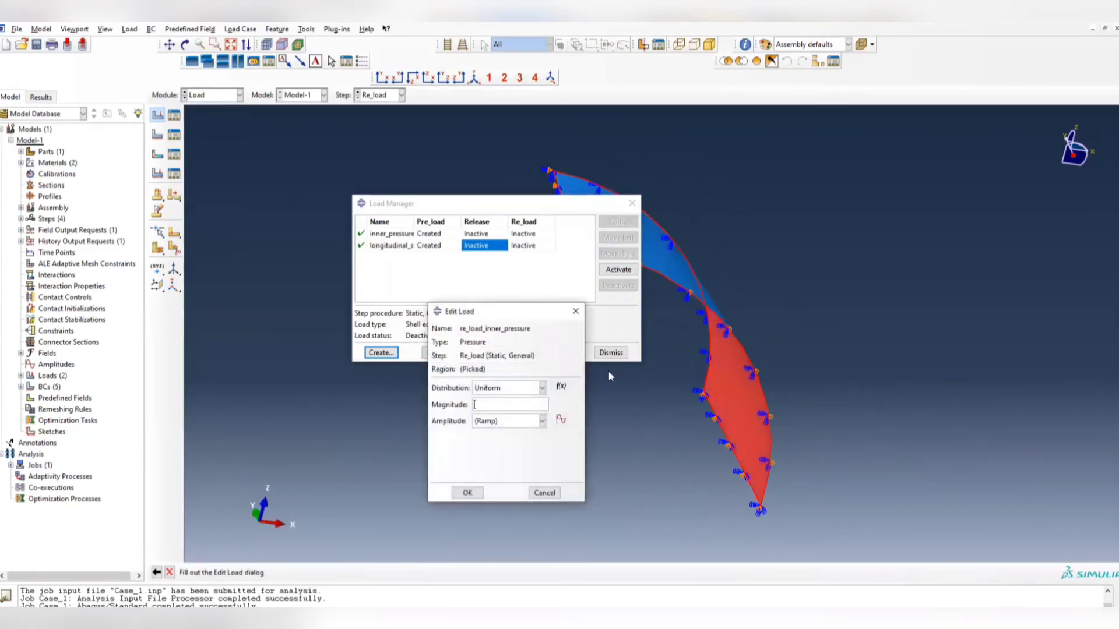
type("4000")
left_click(468, 493)
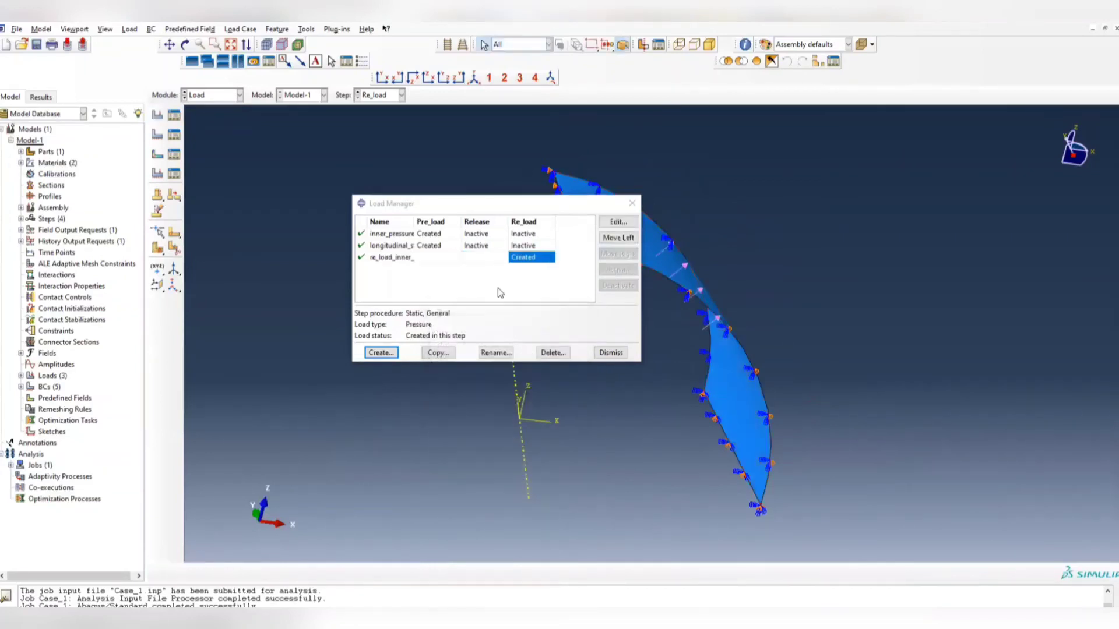
Step: In the Pre_load step, set the inner_pressure magnitude to 500 and revise the magnitude of the longitudinal_stress shell edge load
left_click(437, 234)
left_click(618, 222)
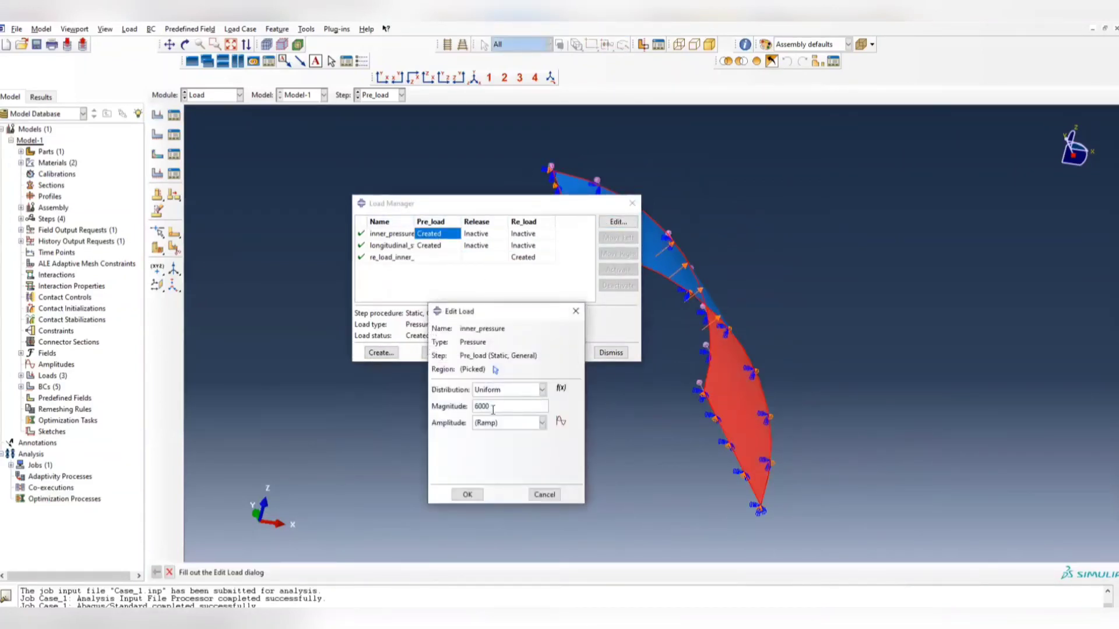
left_click_drag(494, 408, 373, 375)
type("500")
left_click(468, 494)
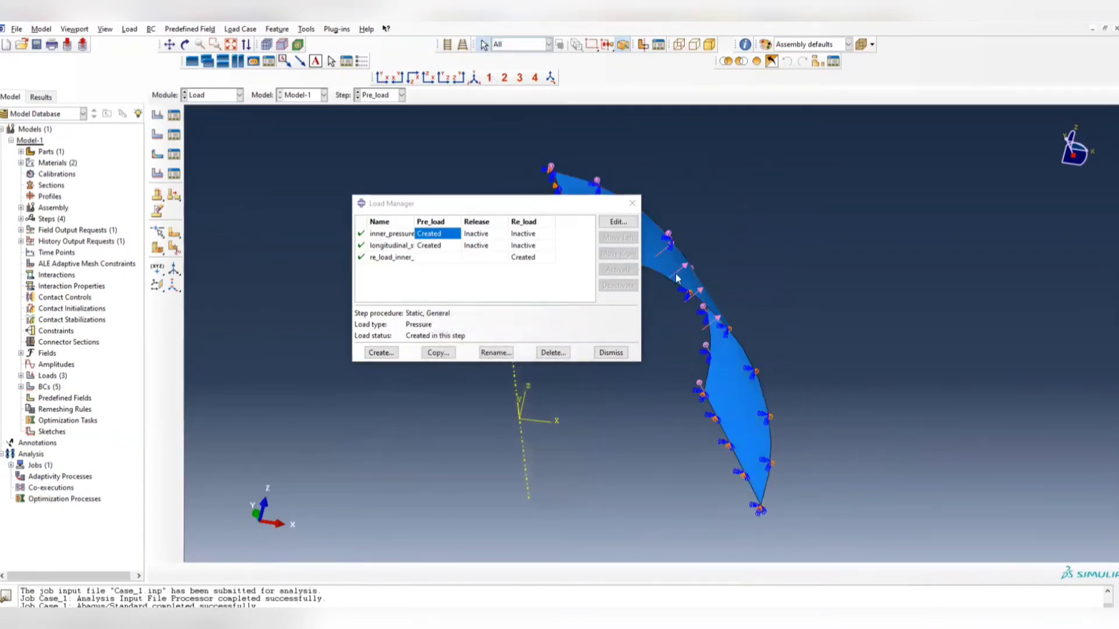
left_click(431, 245)
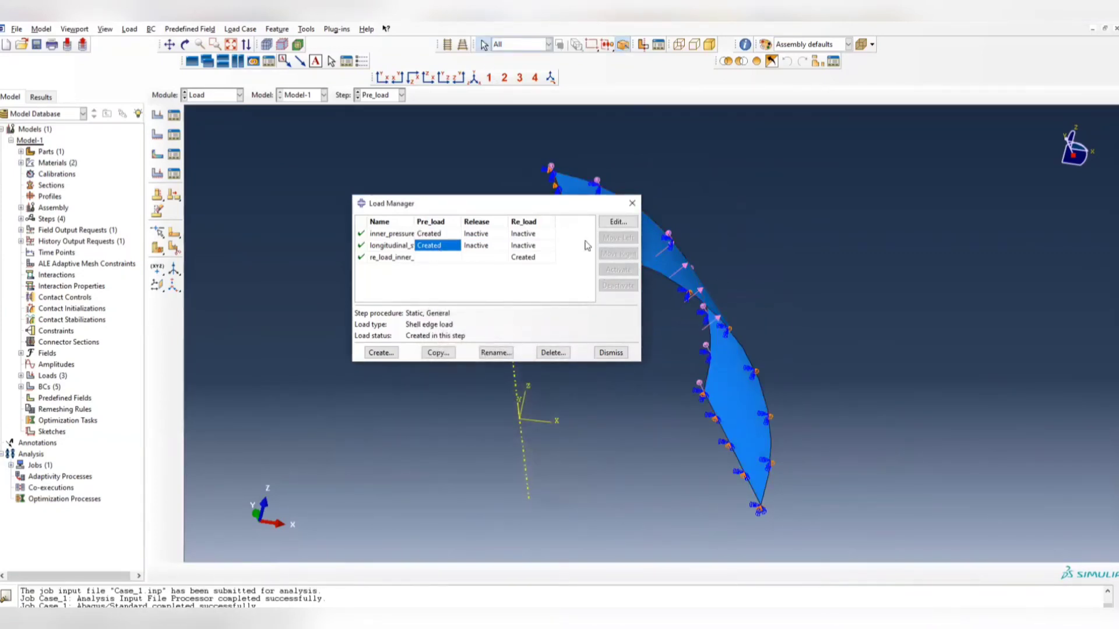
left_click(617, 222)
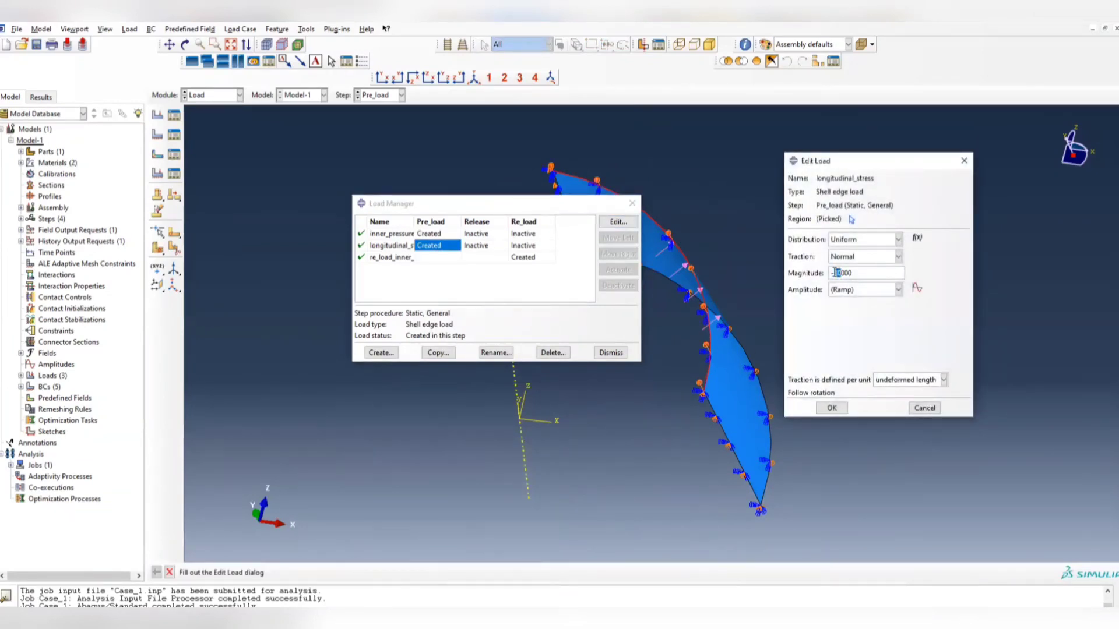
left_click(839, 409)
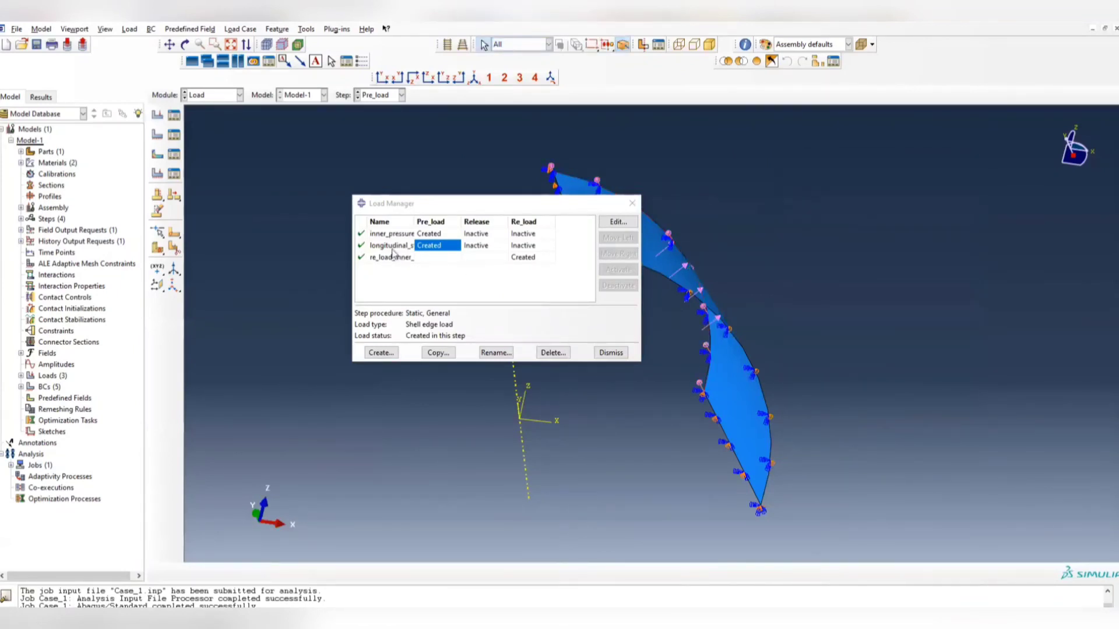
Step: Create the normal shell edge load re_load_longitudinal_stress in Pre_load on the curved edge facing +Y, magnitude -20000 per undeformed length
left_click(381, 352)
key("BackSpace")
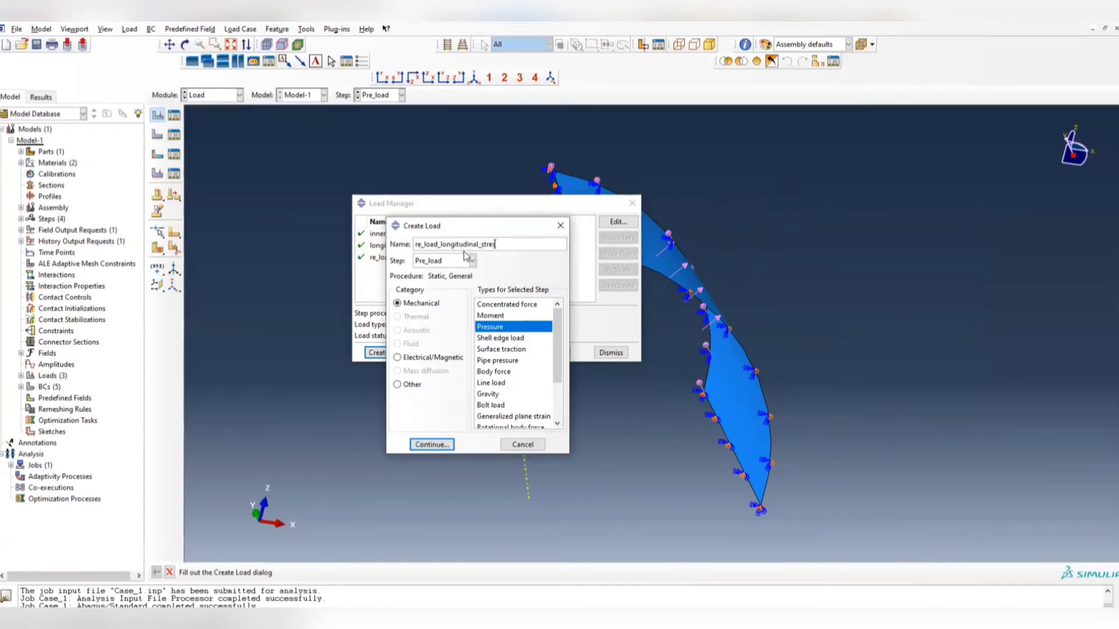
left_click(502, 340)
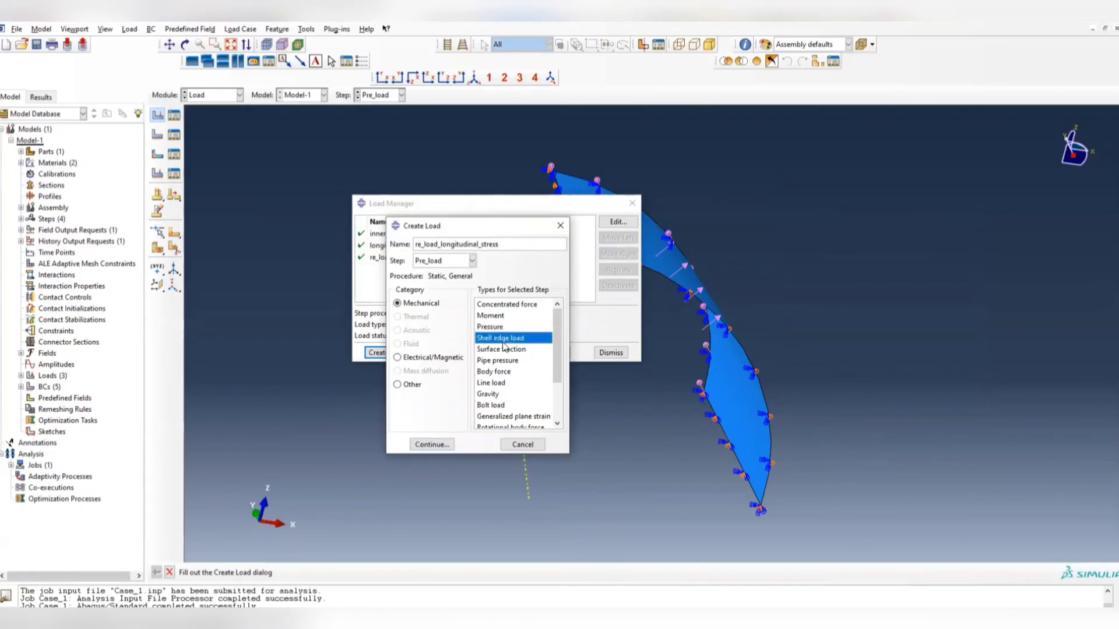
left_click(440, 444)
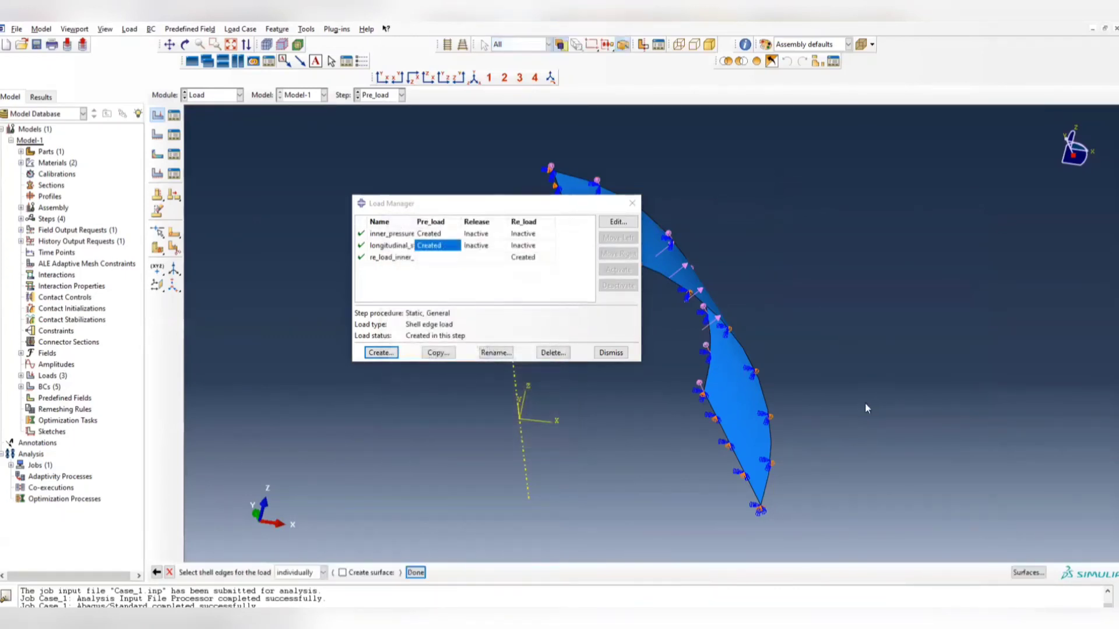
left_click_drag(867, 407, 839, 273, "ctrl+alt")
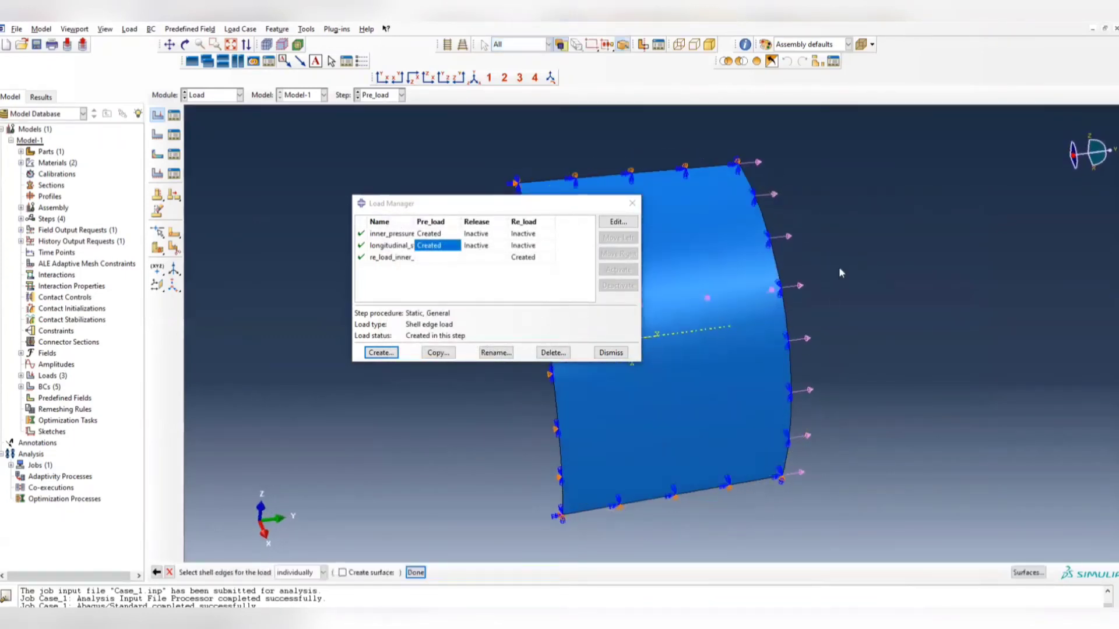
left_click(779, 269)
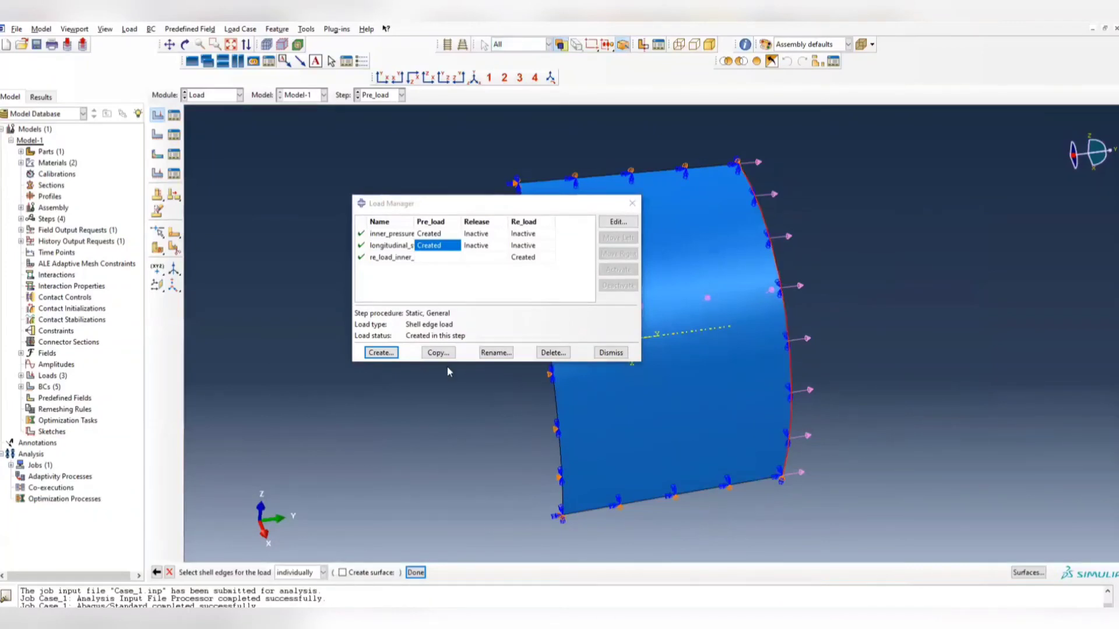
left_click(421, 572)
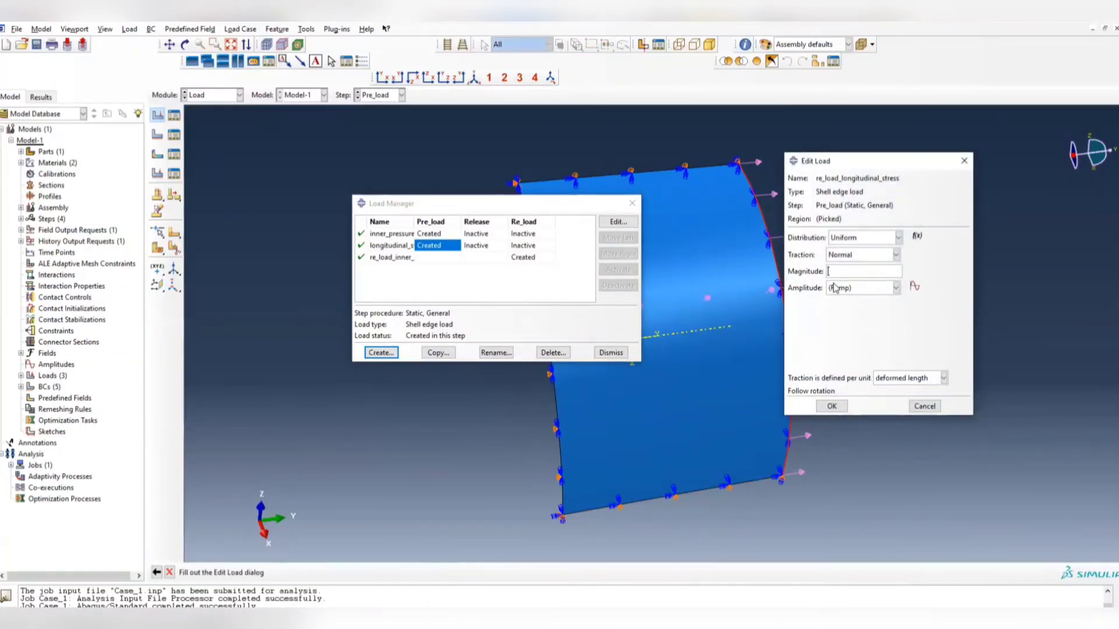
type("-20000")
left_click(916, 378)
left_click(906, 403)
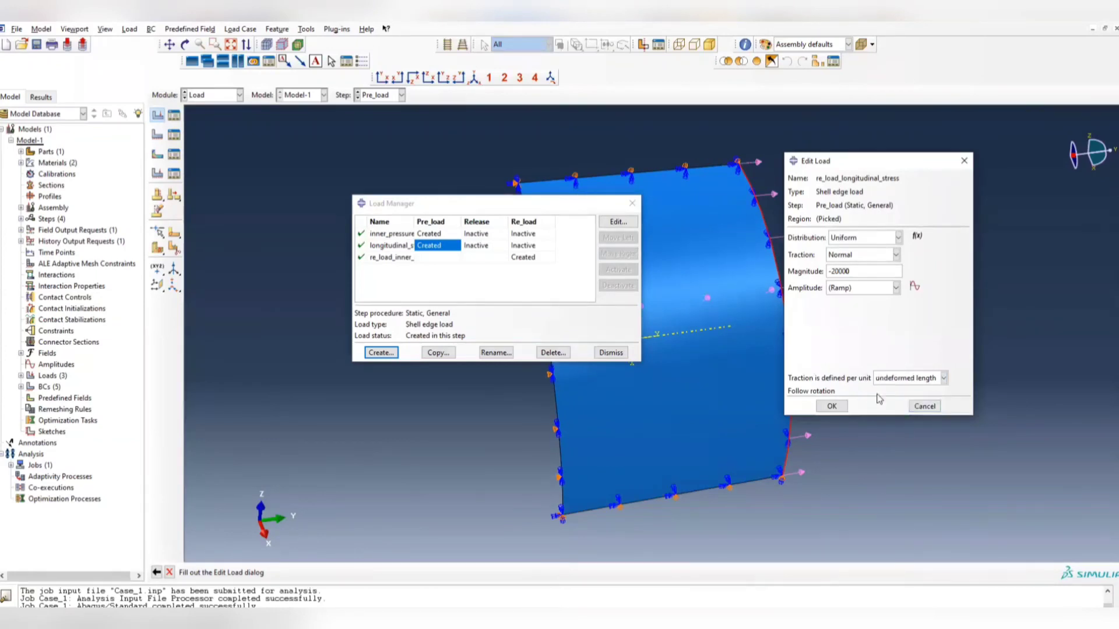
left_click(832, 406)
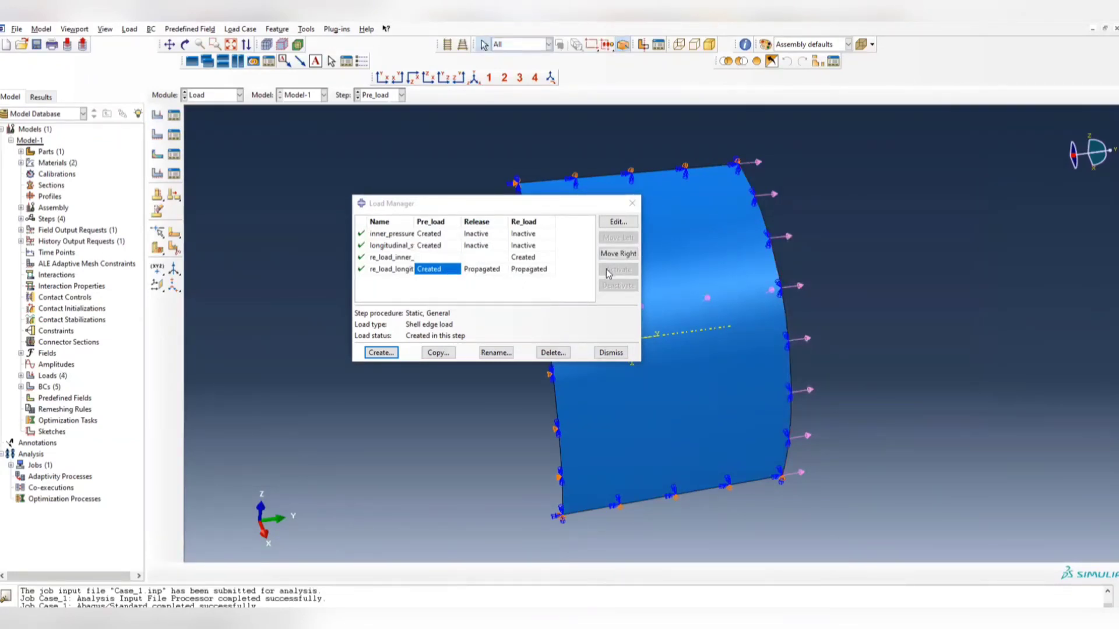
Step: Shift the start of re_load_longitudinal_stress to the Re_load step and check the re_load_inner_pressure definition
left_click(619, 253)
left_click(618, 253)
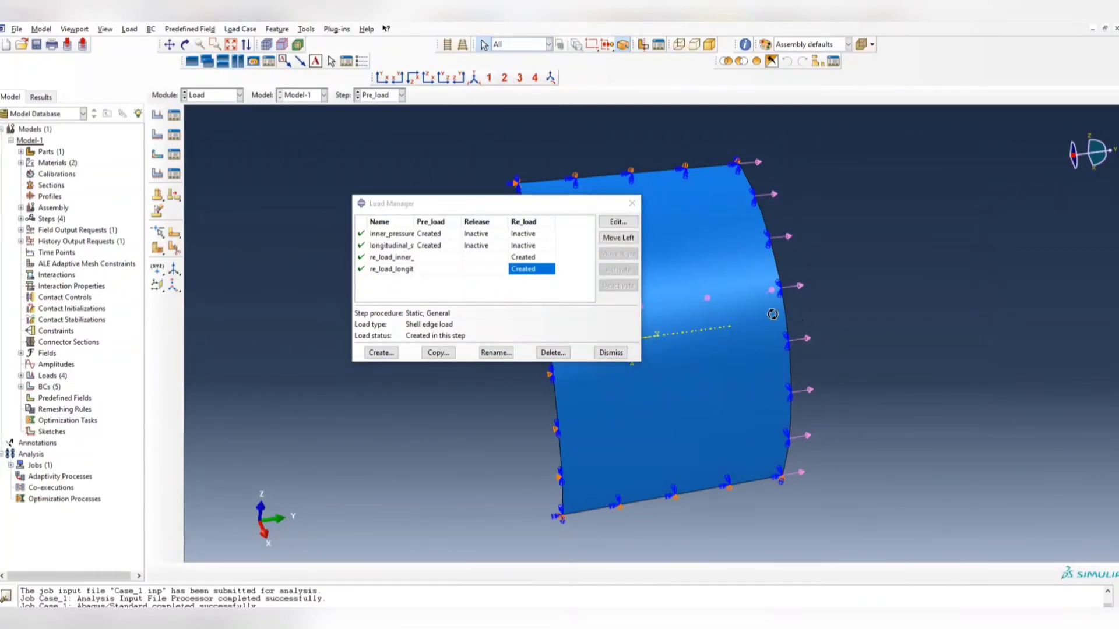
left_click(531, 258)
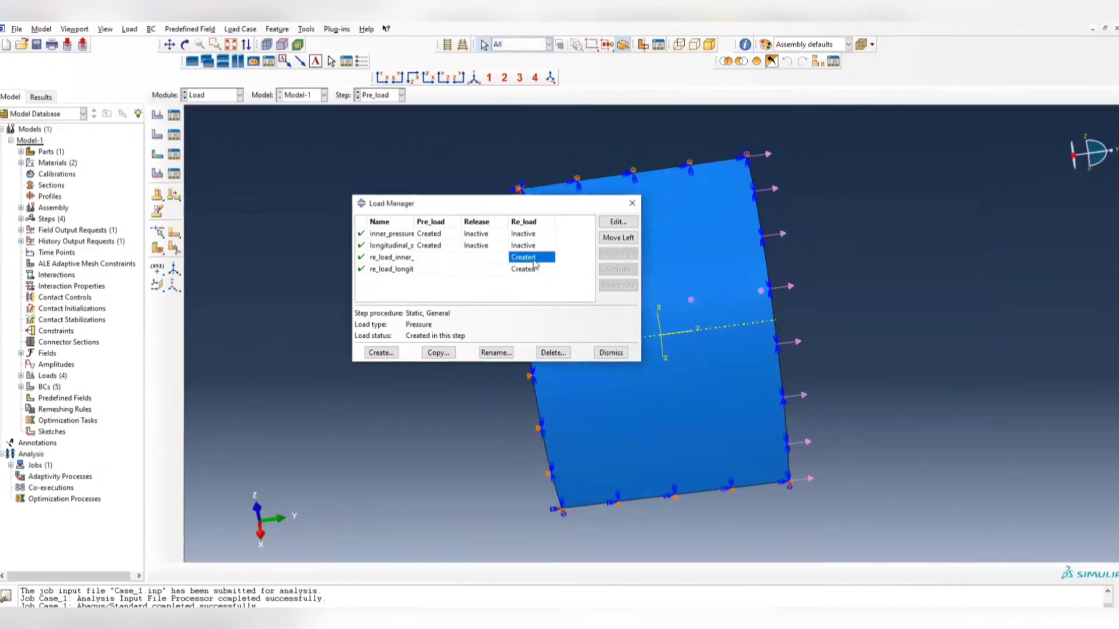
left_click(618, 222)
left_click(575, 313)
left_click(531, 269)
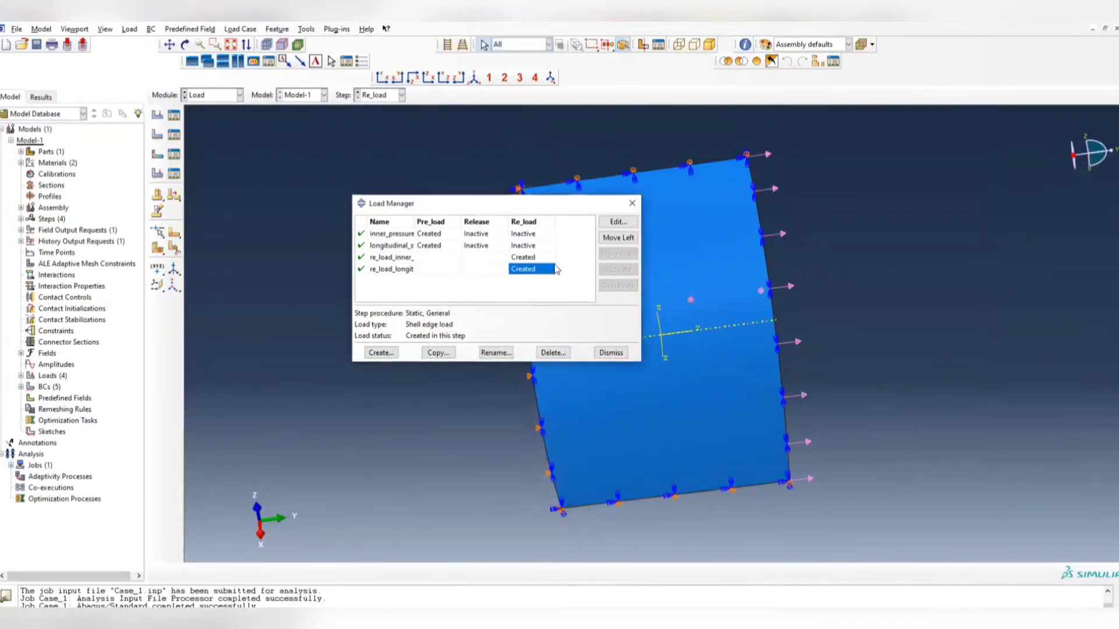
Step: Review the definitions of the re_load_longitudinal_stress load and of the longitudinal stress and inner_pressure loads in the Pre_load step
left_click(619, 222)
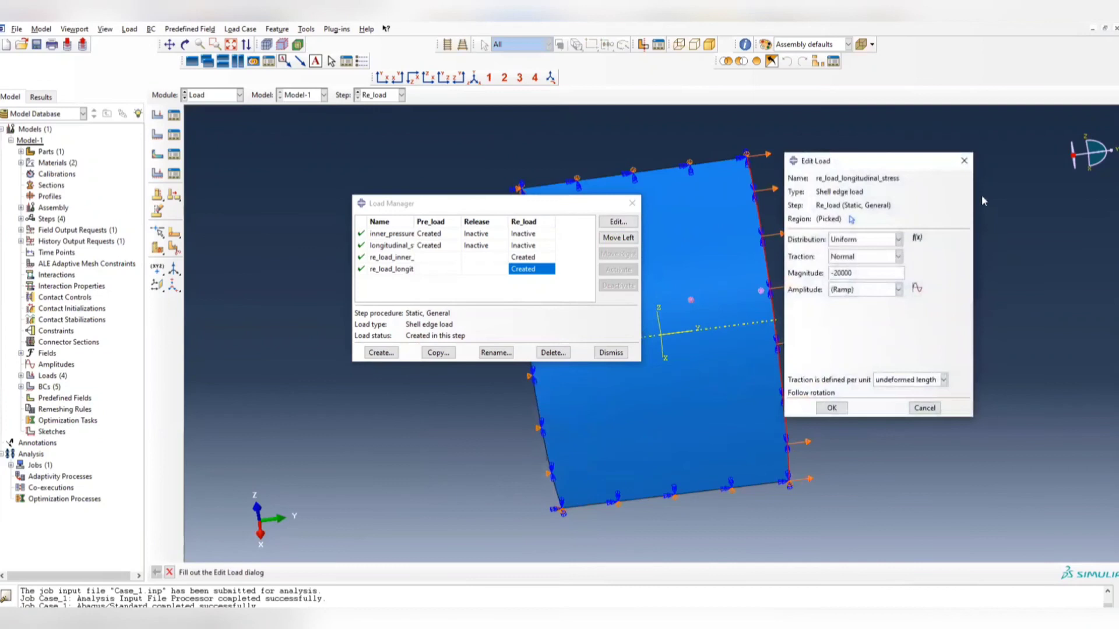
left_click(964, 161)
left_click(454, 250)
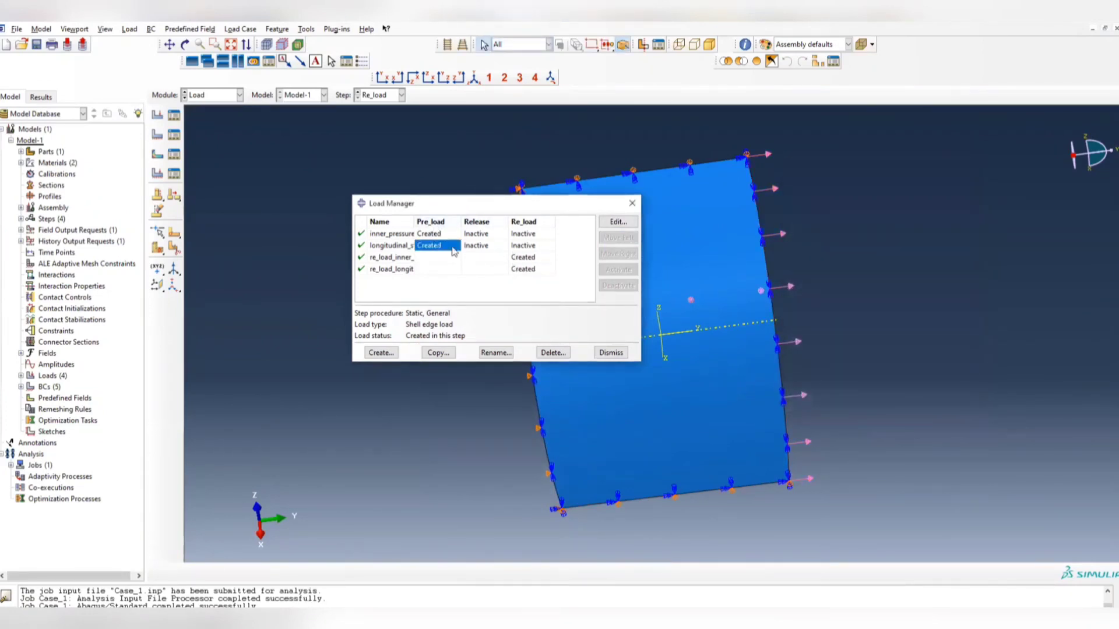
left_click(618, 222)
left_click(963, 160)
left_click(437, 234)
left_click(618, 222)
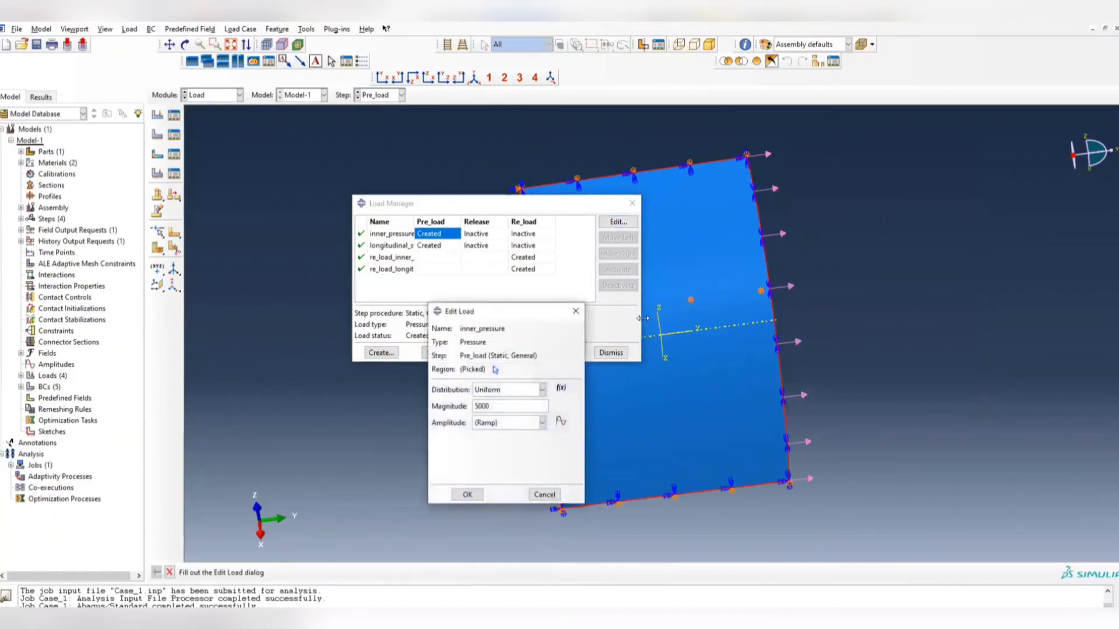
left_click(575, 312)
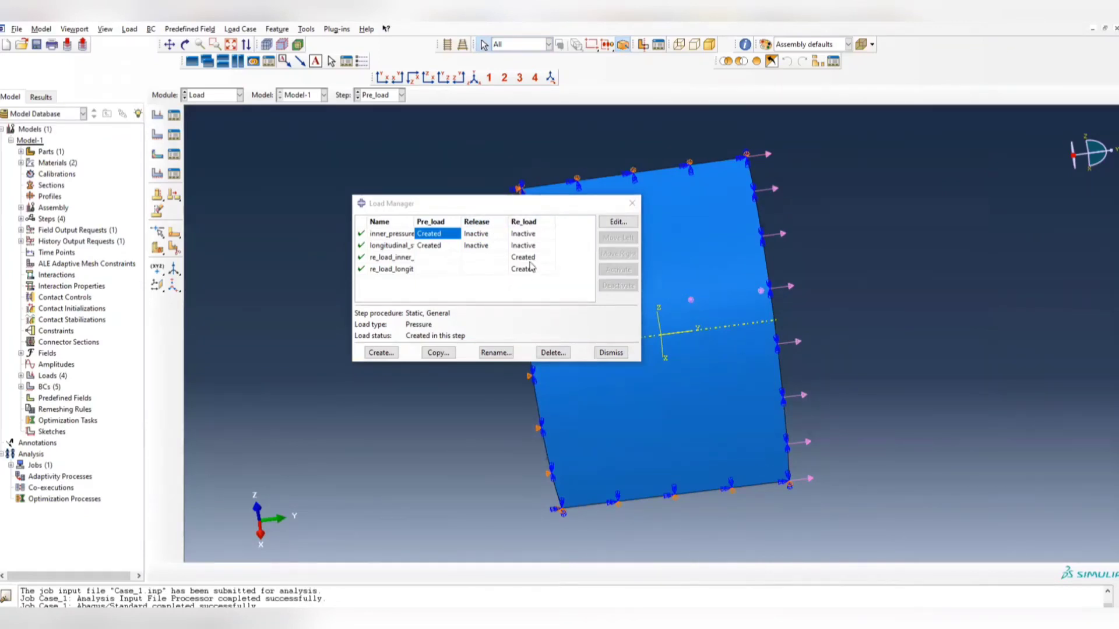
left_click(631, 203)
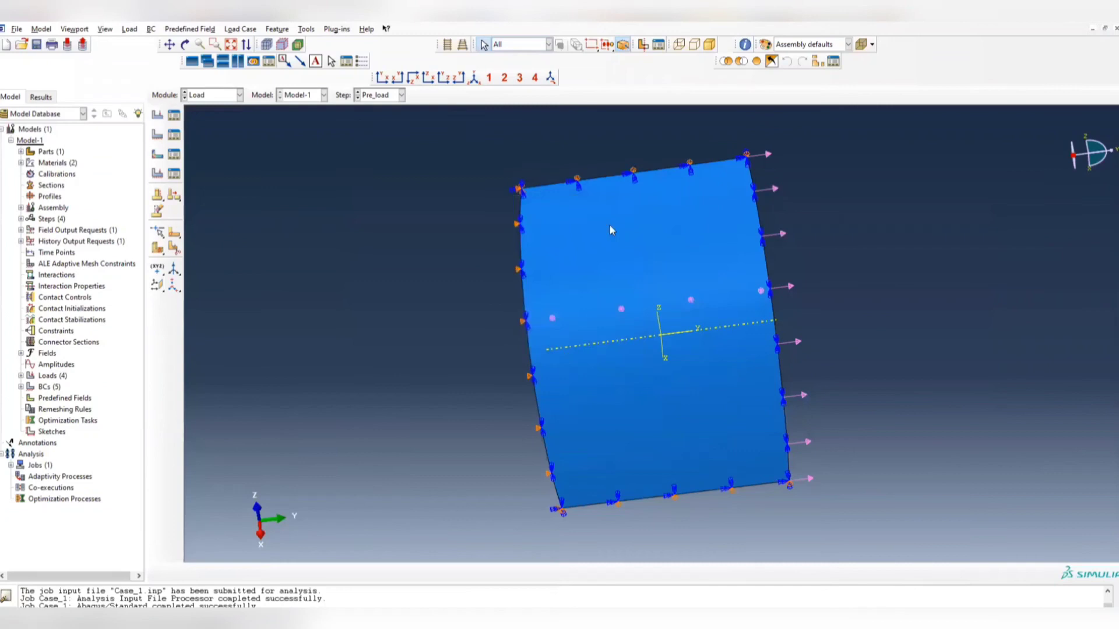
Step: Review the list of analysis steps and their procedures in the Step module
left_click(205, 99)
left_click(194, 137)
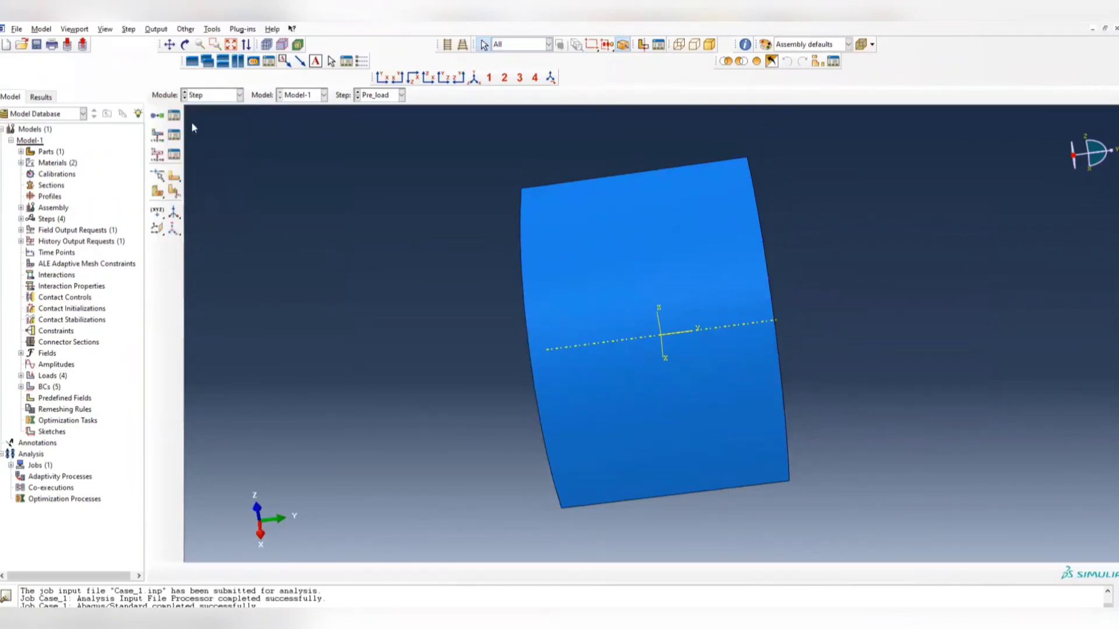
left_click(175, 116)
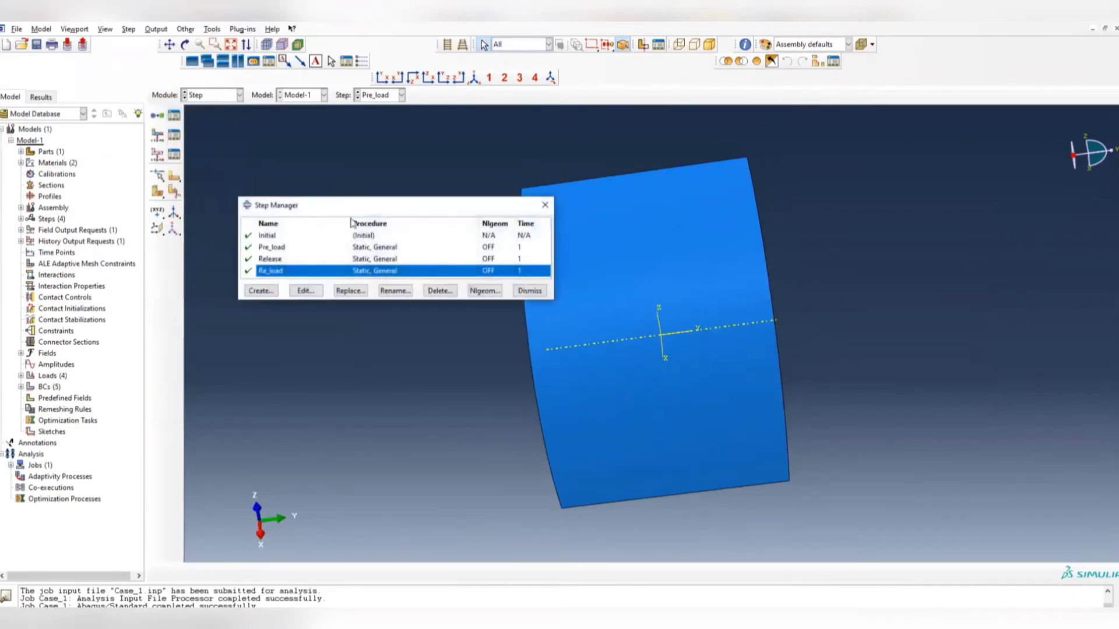
left_click(544, 201)
Step: Inspect the output variables of field output request F-Output-1 in Pre_load and discard any changes
left_click(174, 134)
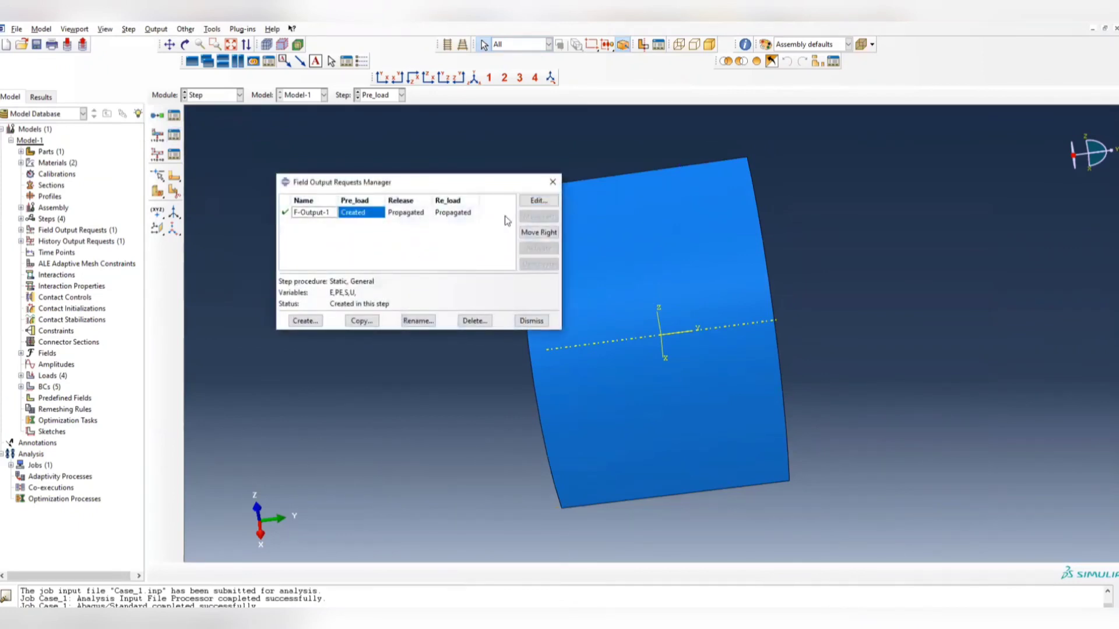
left_click(537, 202)
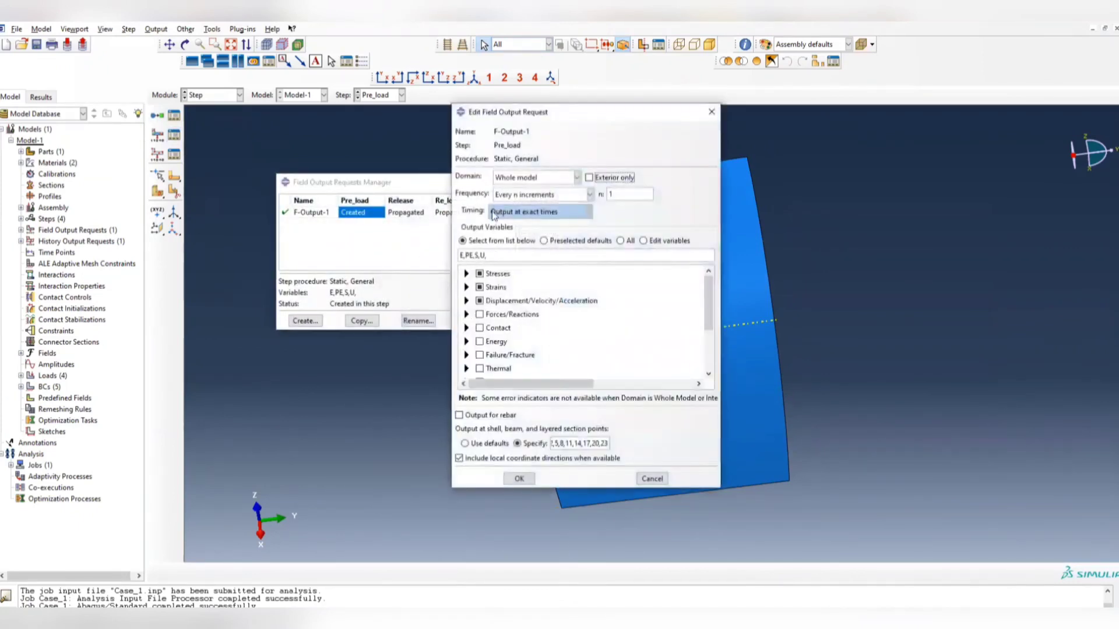
double_click(472, 255)
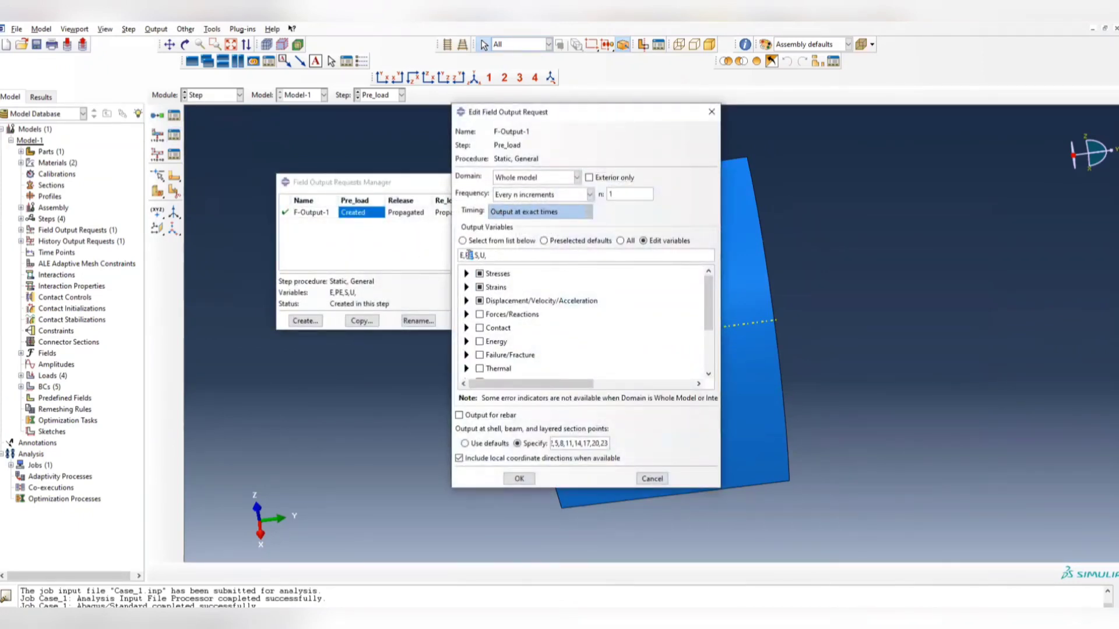
left_click(711, 111)
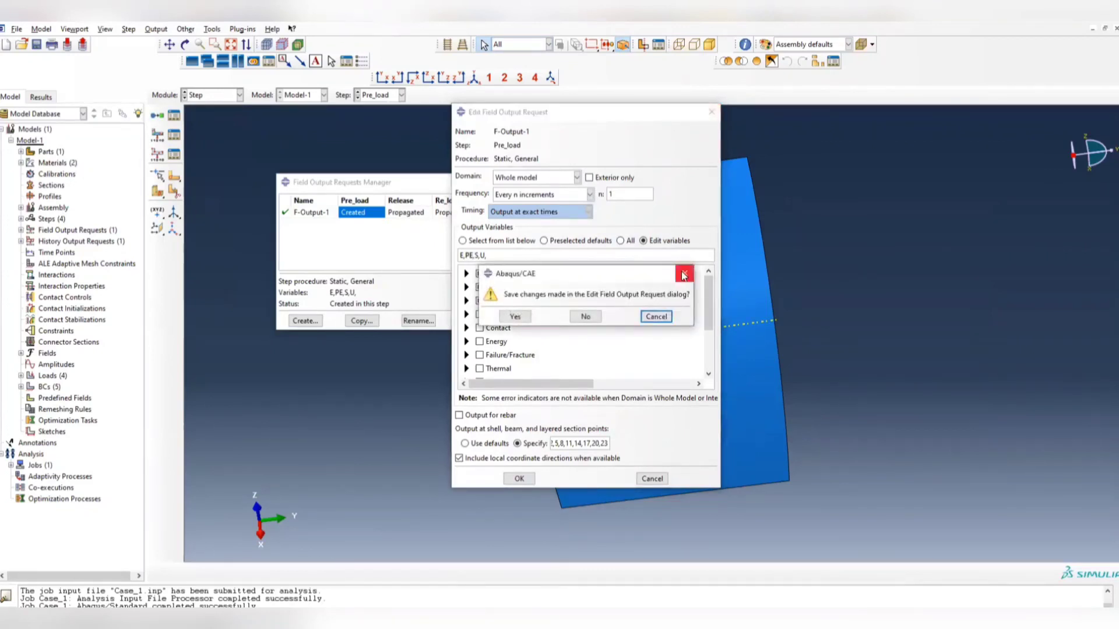
left_click(656, 317)
left_click(652, 478)
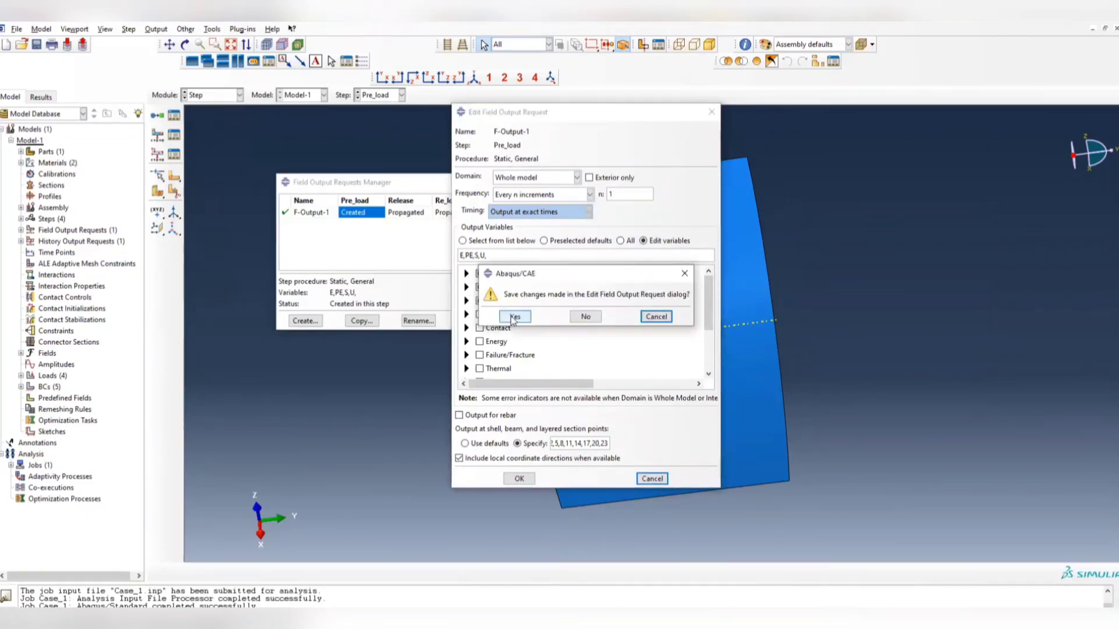
left_click(586, 317)
left_click(553, 182)
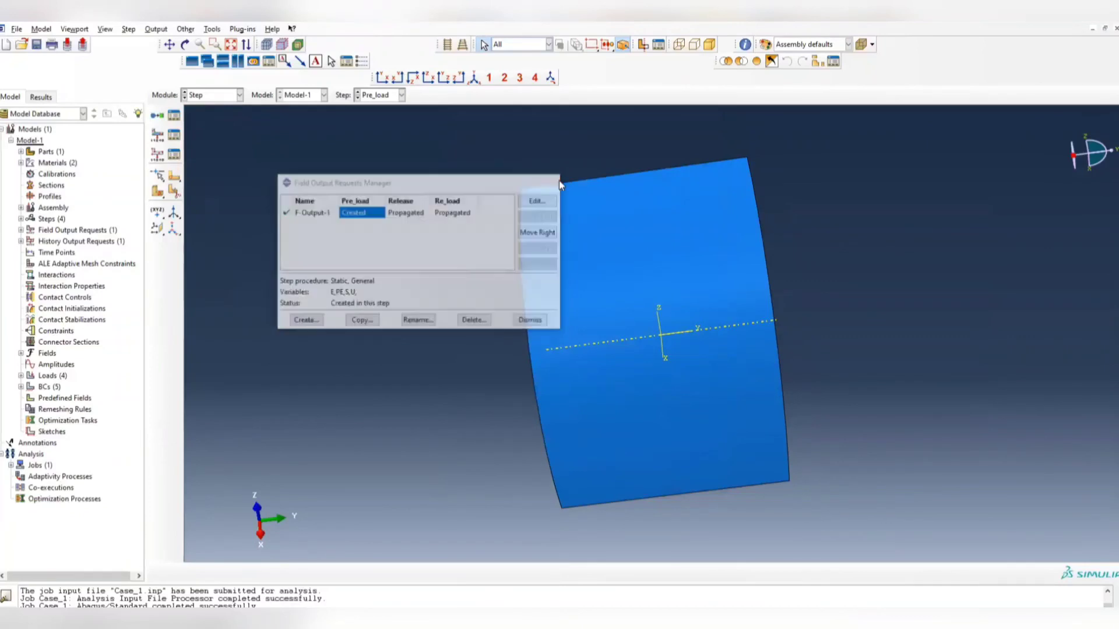
Step: Create a full analysis job named Case_2 for Model-1, run in the background and submitted immediately
left_click(196, 95)
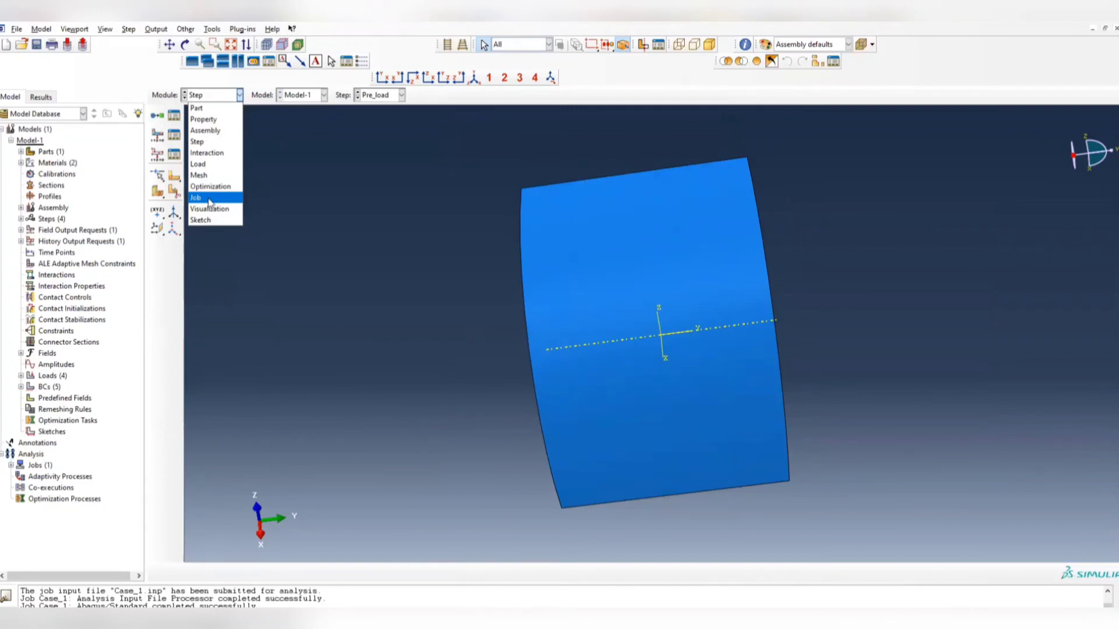
left_click(209, 198)
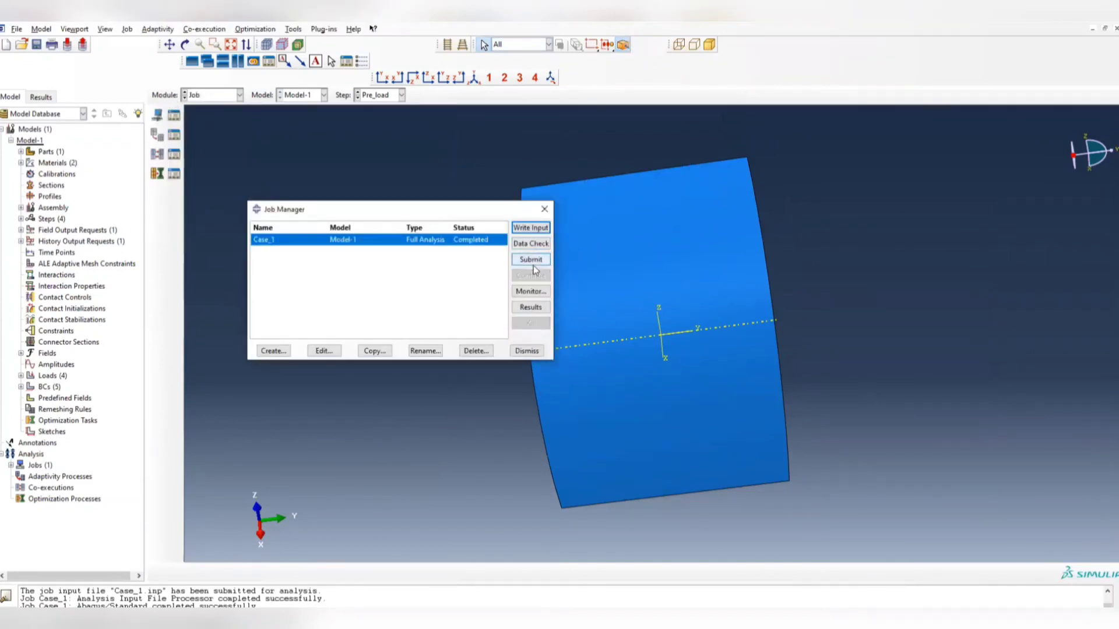
left_click(273, 350)
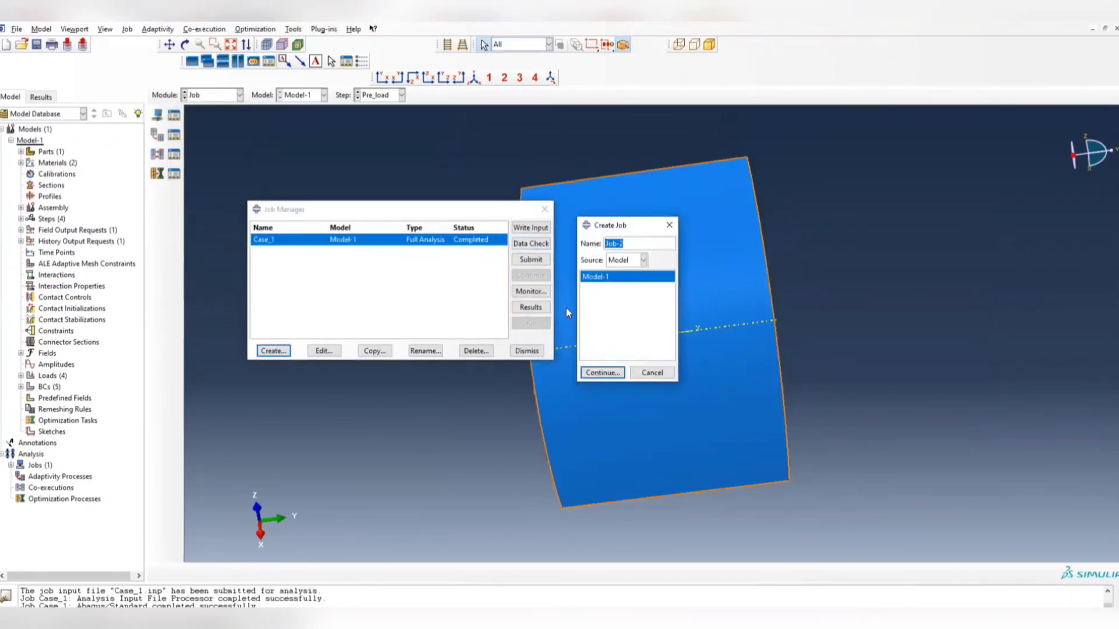
type("Case_2")
left_click(603, 373)
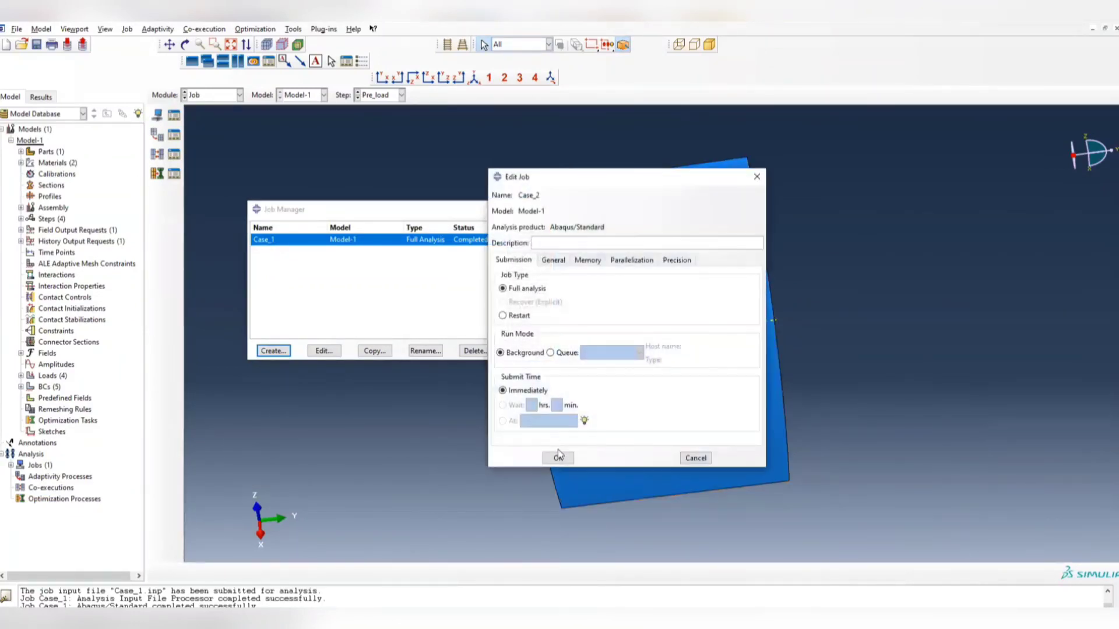
left_click(557, 457)
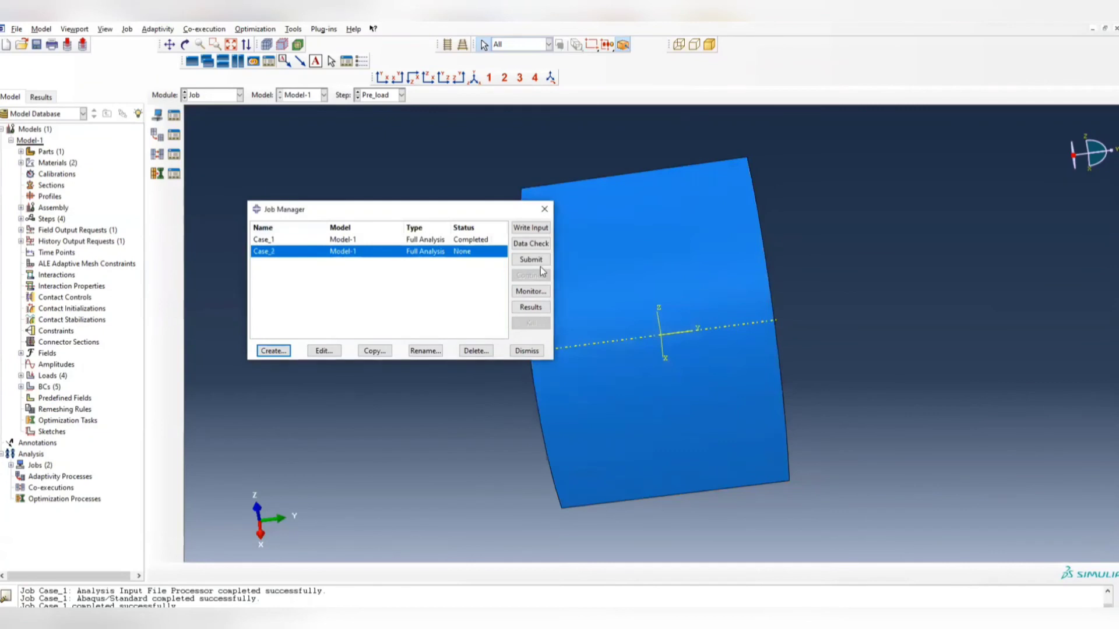
Step: Submit the Case_2 job for analysis and monitor its run
left_click(530, 260)
left_click(358, 234)
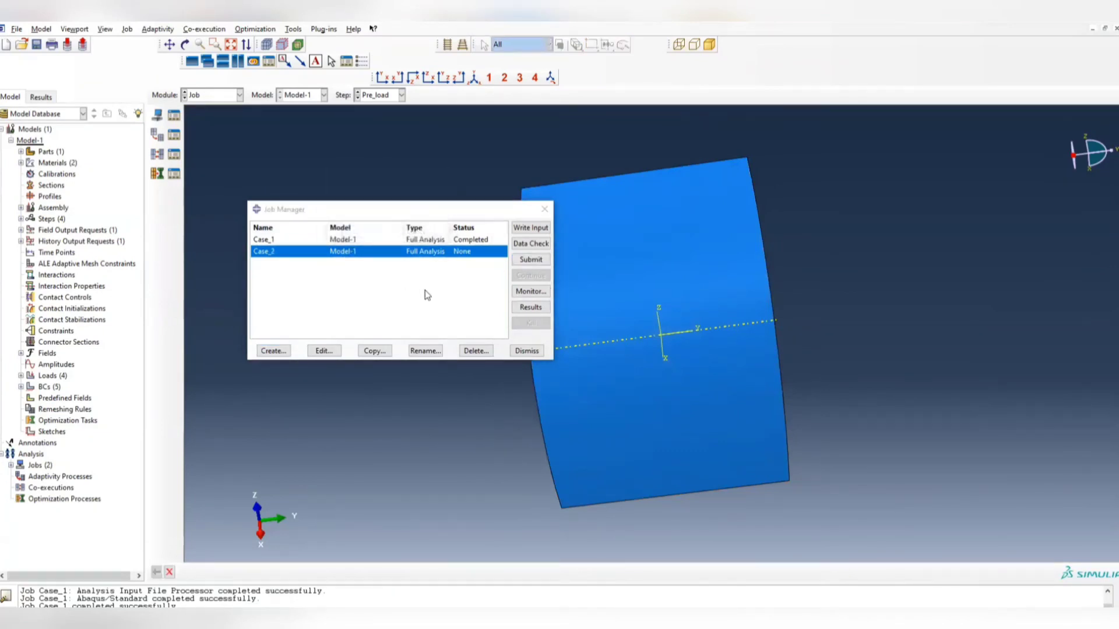
left_click(531, 291)
left_click_drag(213, 96, 878, 142)
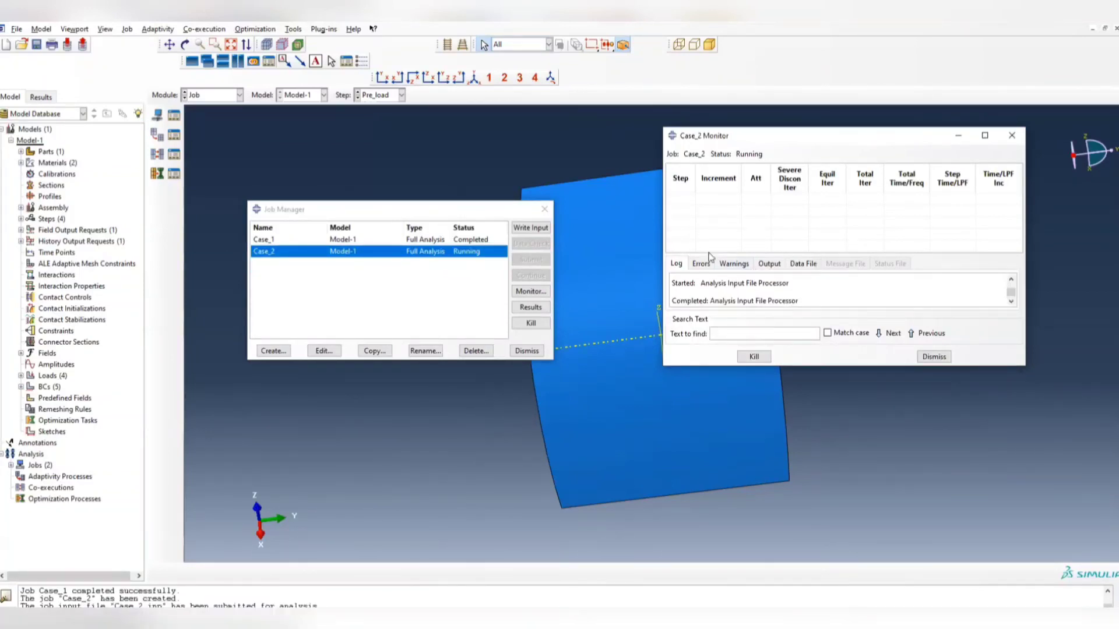
left_click(207, 138)
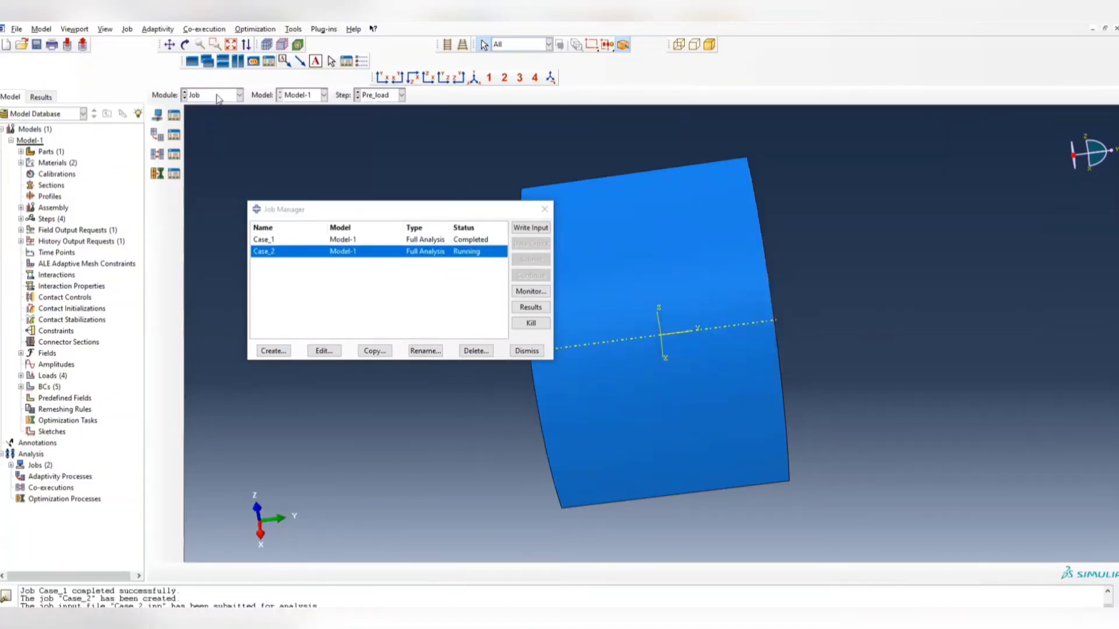
Step: Plot the ply stack of the quarter_shell part and examine the aluminum layer and composite plies from several angles
left_click(219, 97)
left_click(209, 126)
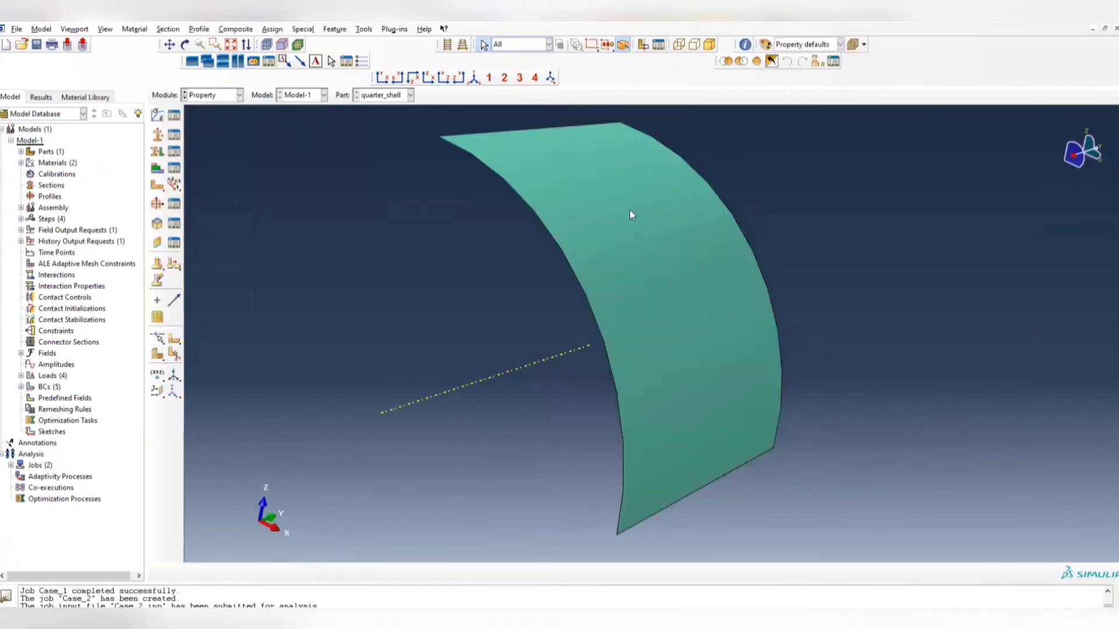
left_click_drag(785, 186, 452, 465)
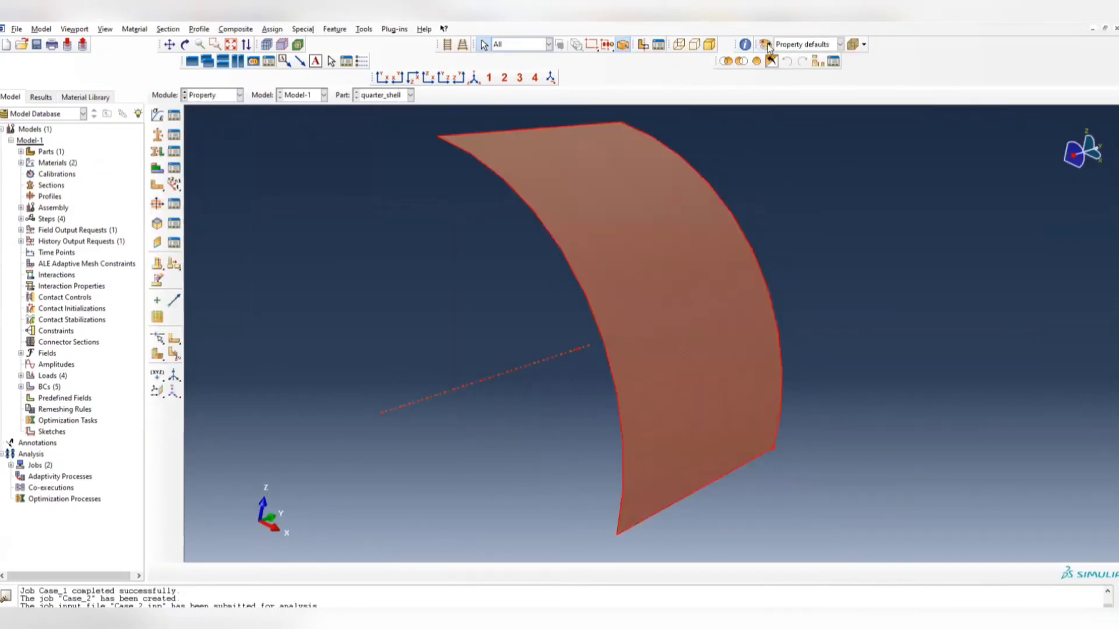
left_click(744, 45)
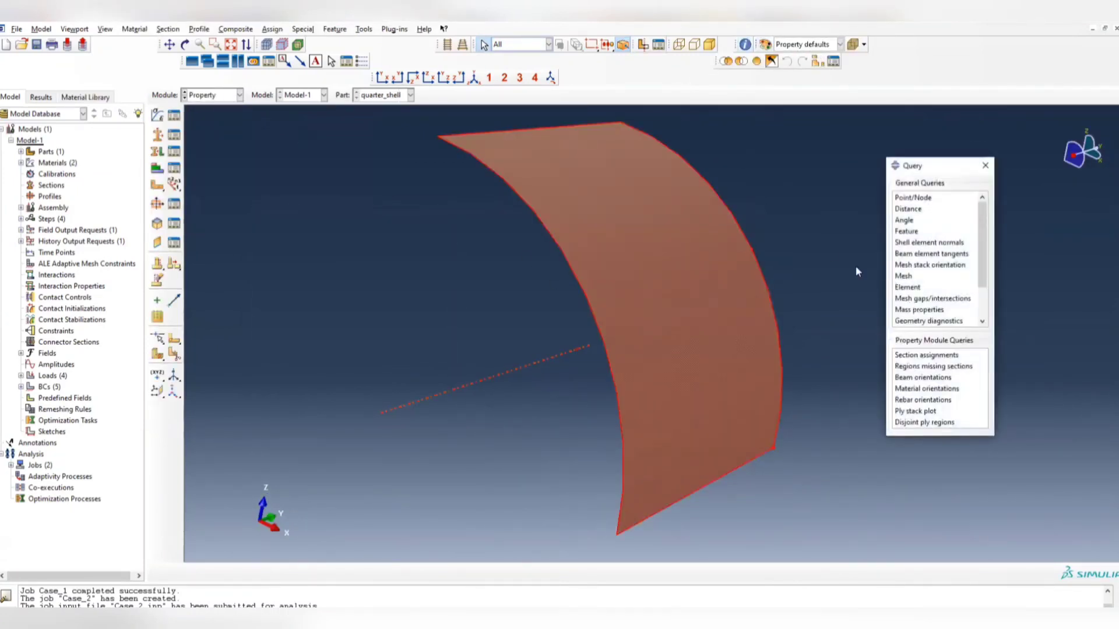
left_click(921, 411)
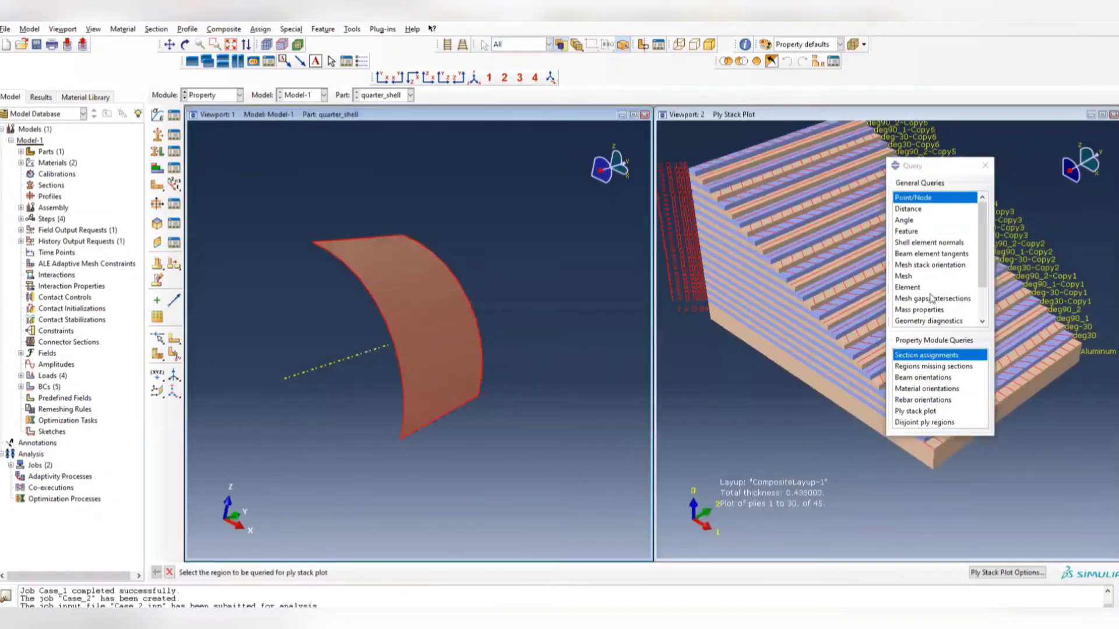
left_click(985, 165)
left_click_drag(789, 386, 1014, 362, "ctrl+alt")
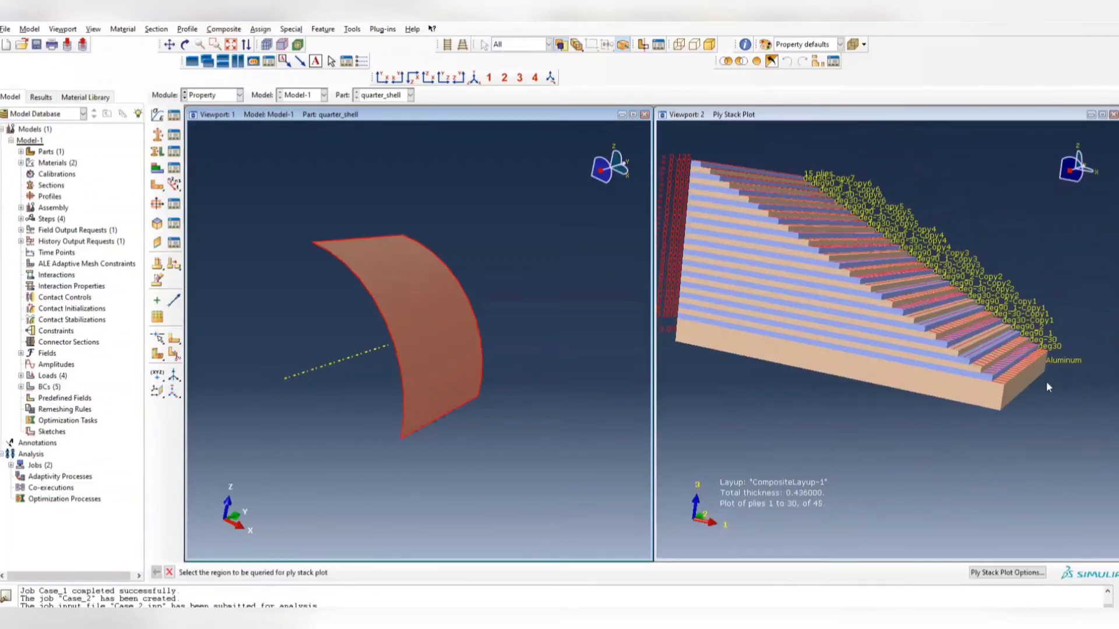
left_click_drag(914, 348, 856, 326, "ctrl+alt")
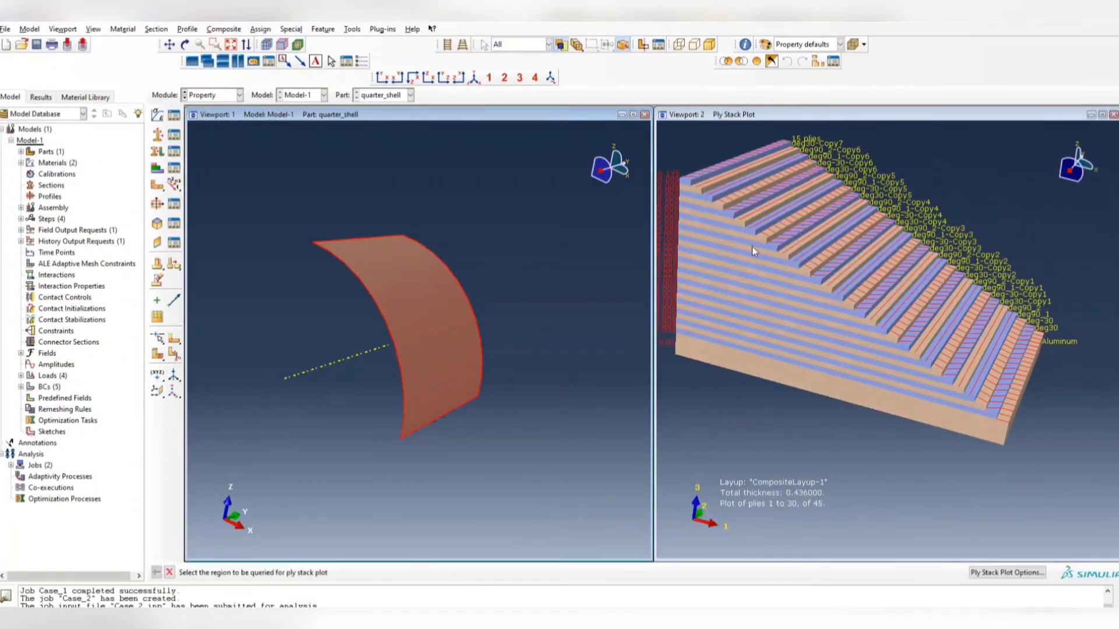
left_click_drag(766, 306, 898, 408, "ctrl+alt")
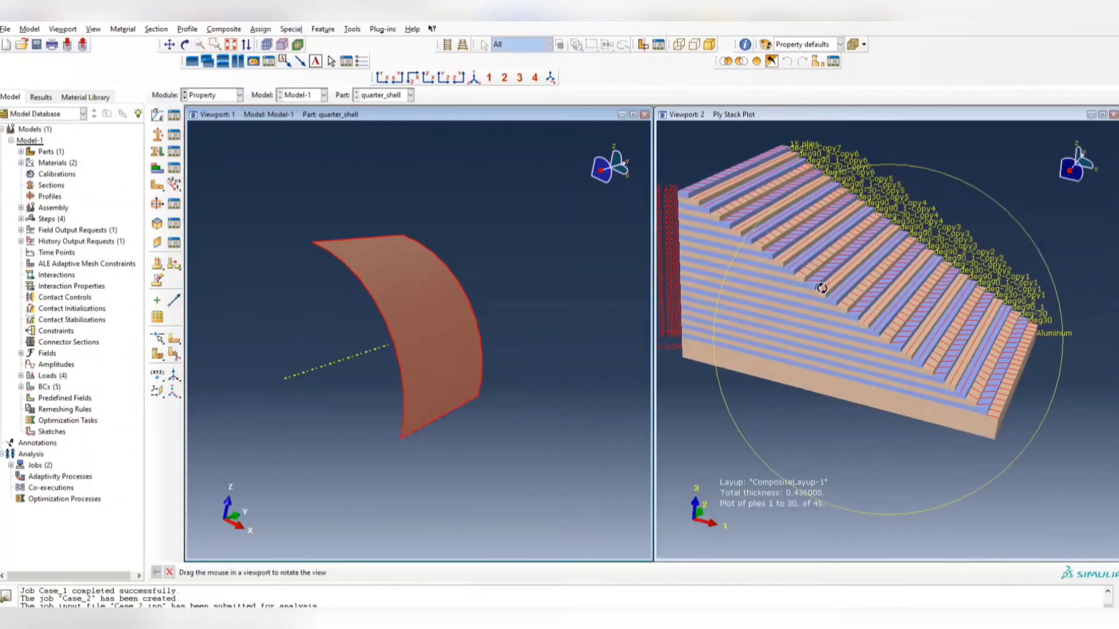
Step: Check the progress of the Case_2 job and examine the ply stack plot while it runs
left_click(239, 95)
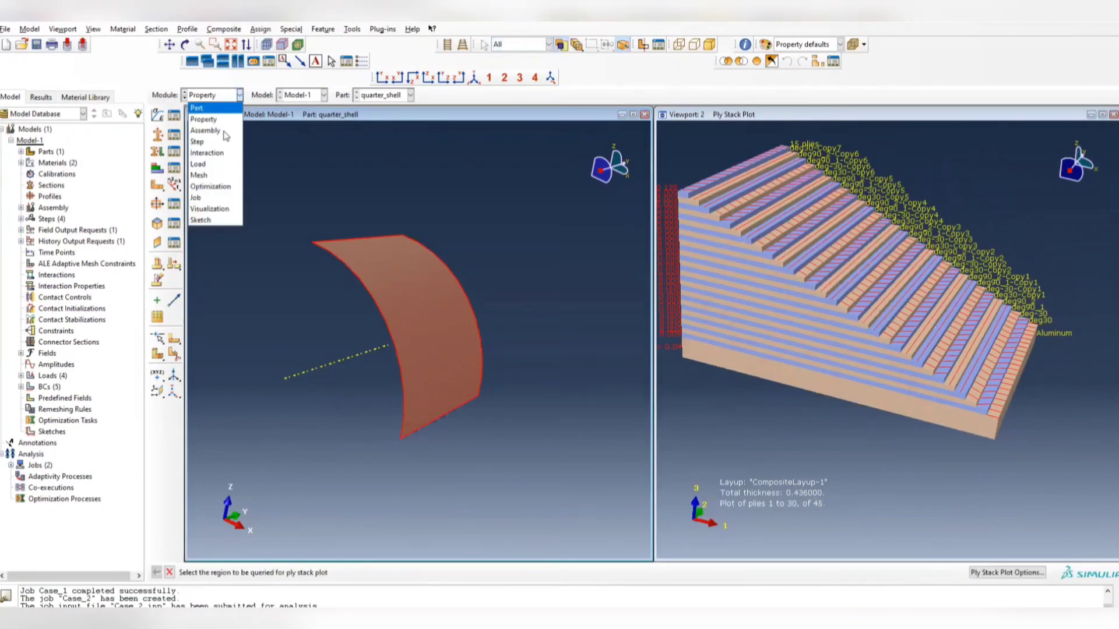
left_click(207, 200)
left_click(530, 290)
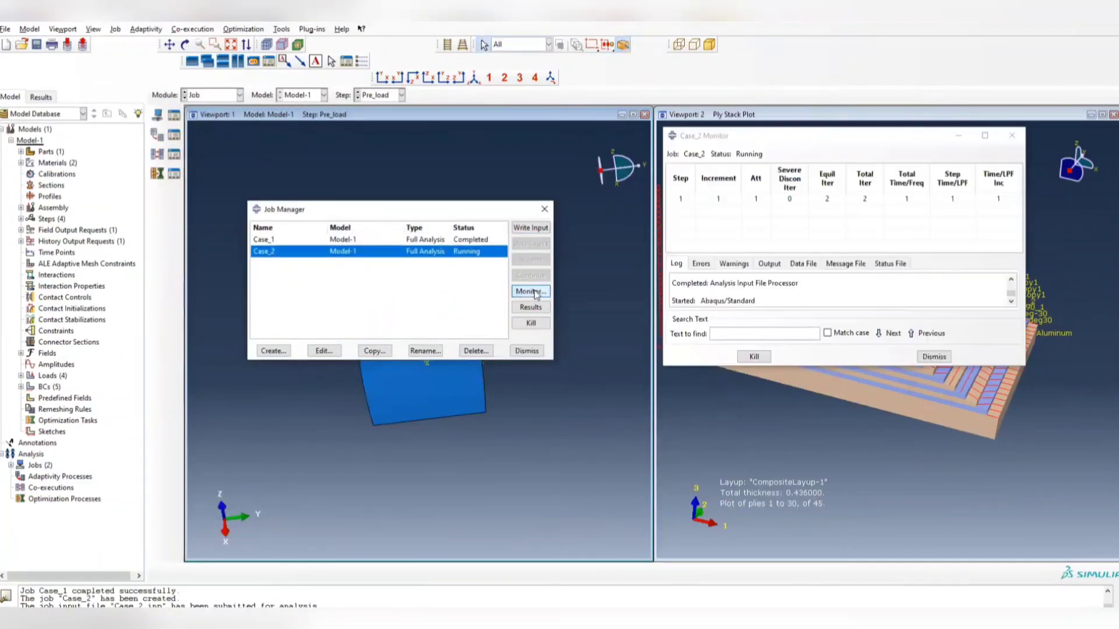
left_click(958, 135)
left_click_drag(990, 320, 960, 306, "ctrl+alt")
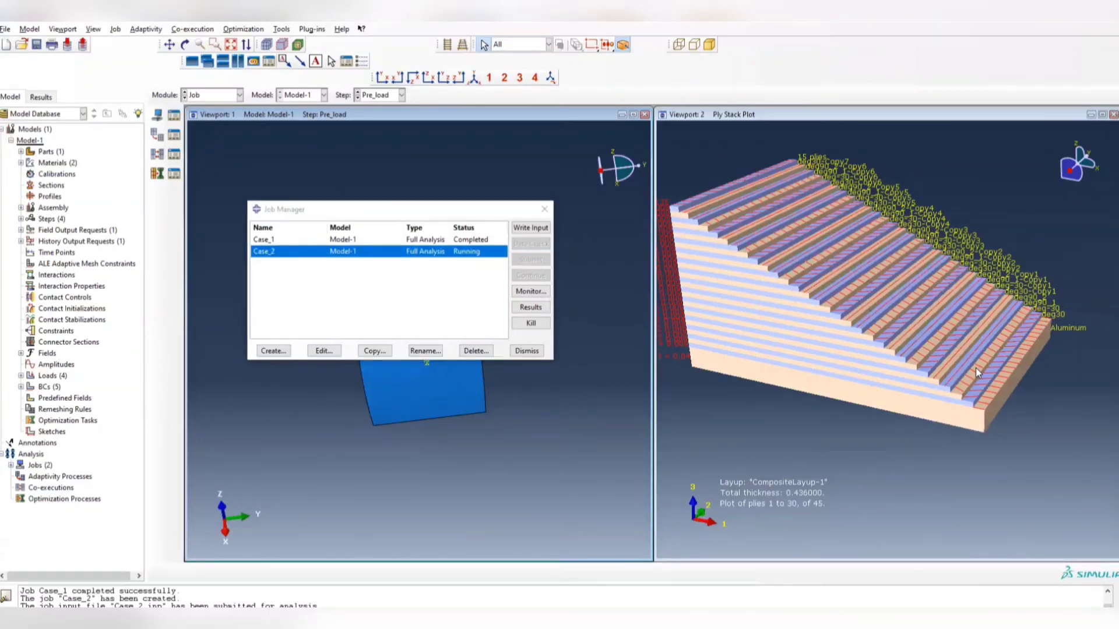
left_click_drag(896, 390, 1071, 390, "ctrl+alt")
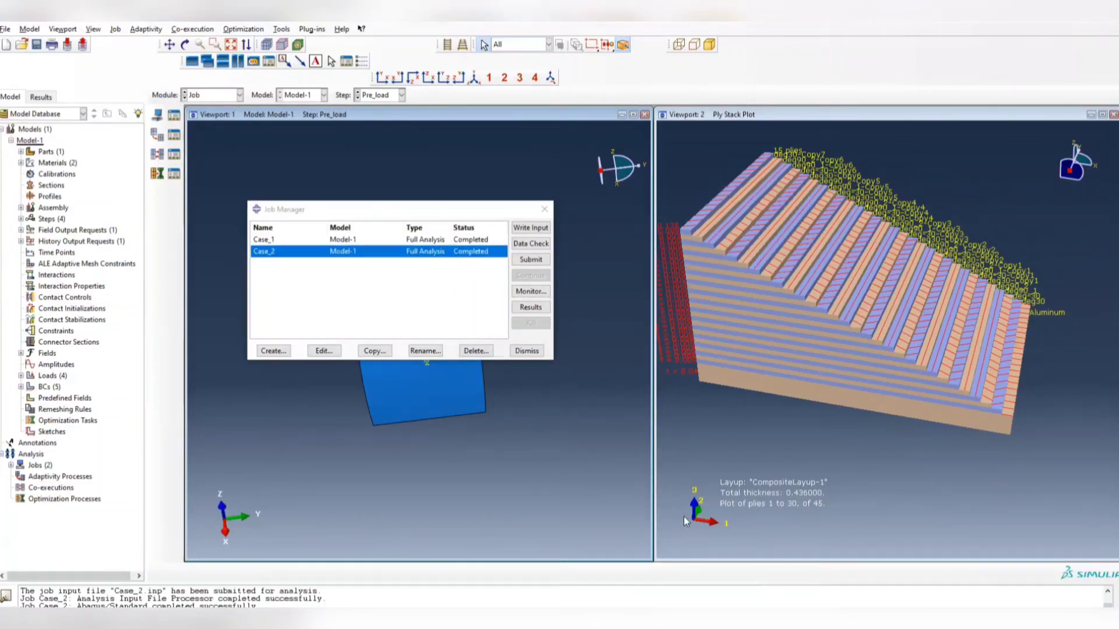
Step: Open the Case_2 results, close the ply stack plot viewport and show Mises stress contours on the deformed shell
left_click(531, 307)
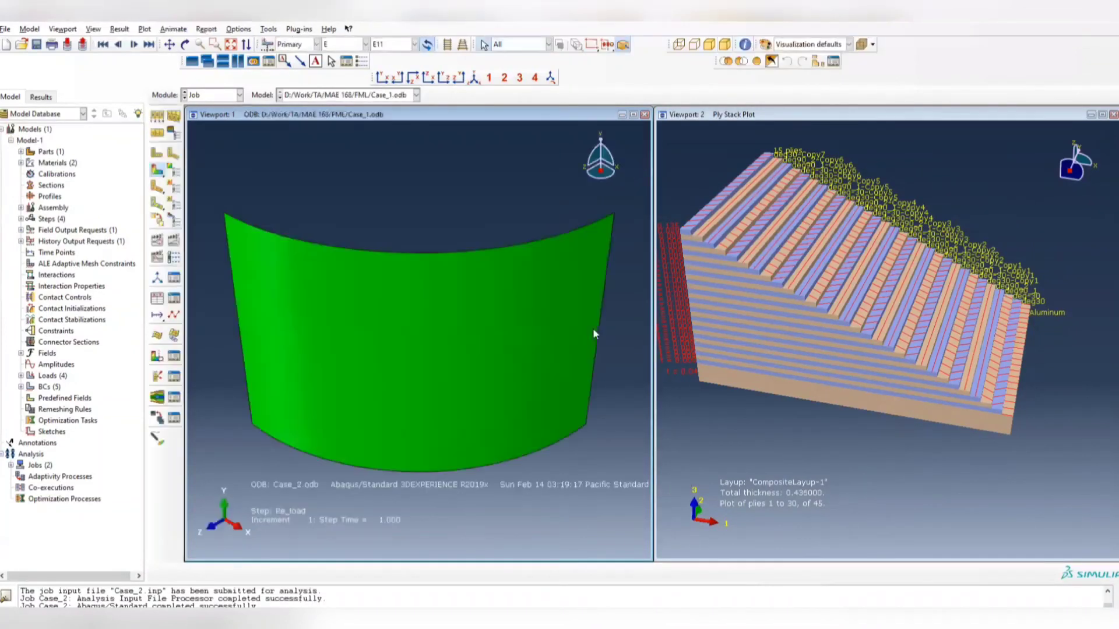
left_click(1112, 115)
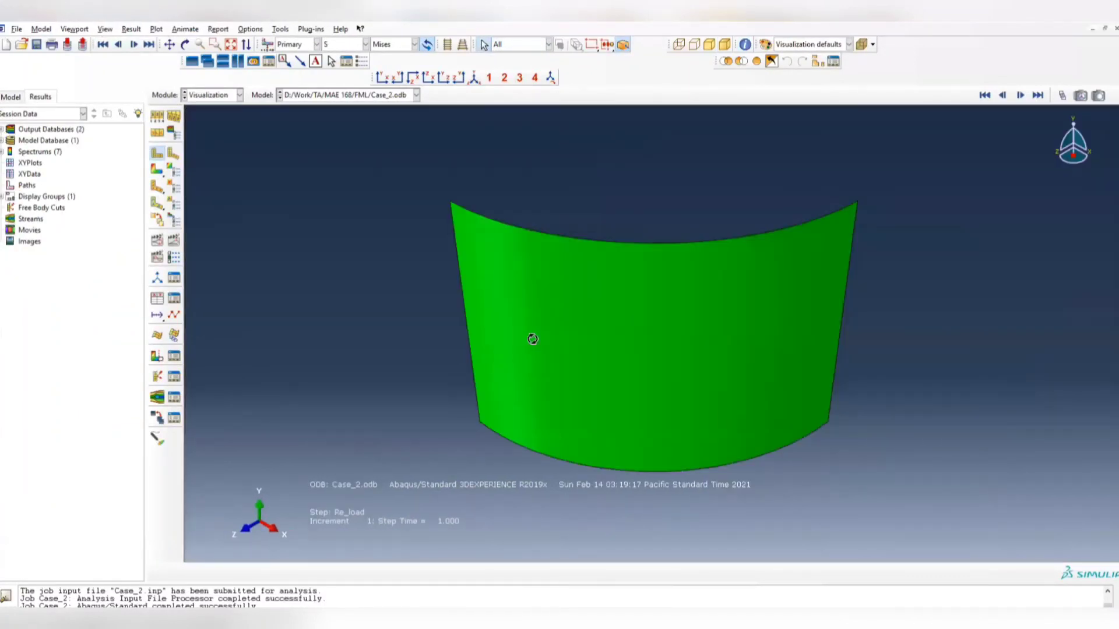
left_click_drag(531, 340, 460, 273, "ctrl+alt")
left_click(156, 171)
left_click_drag(651, 376, 574, 300, "ctrl+alt")
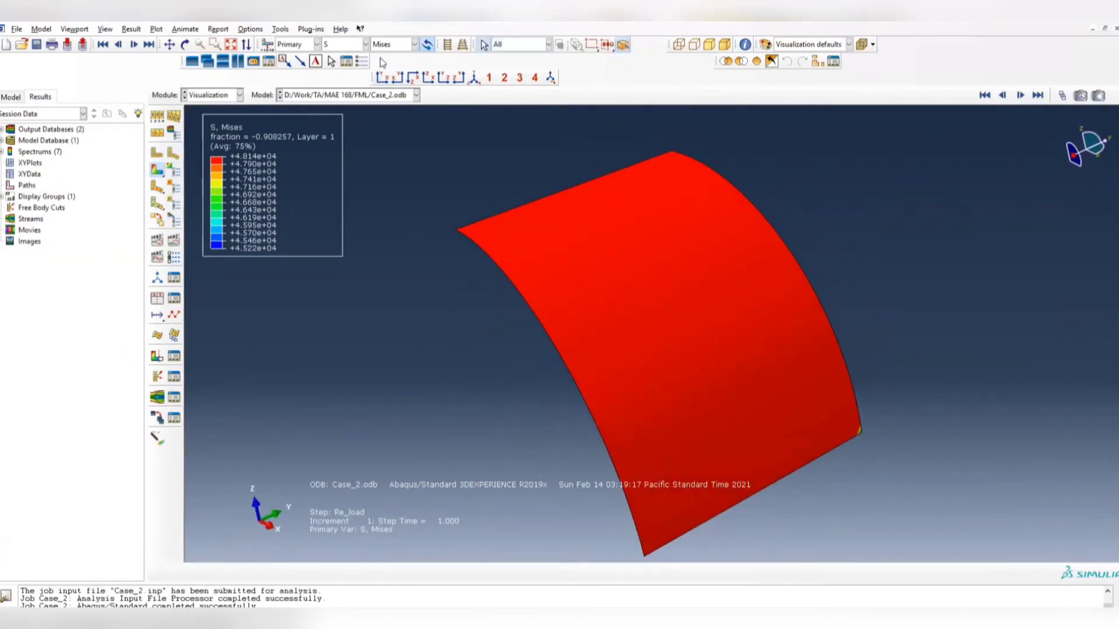
Step: Plot the maximum in-plane principal plastic strain PE and compare its contours at the start and end of the Pre_load step
left_click(365, 43)
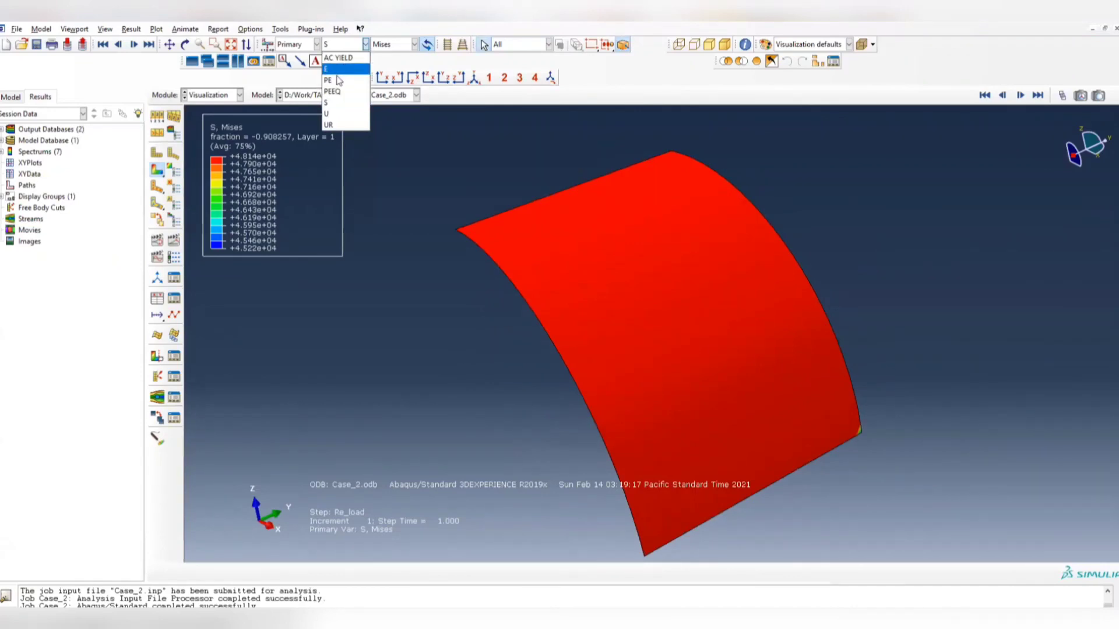
left_click(330, 80)
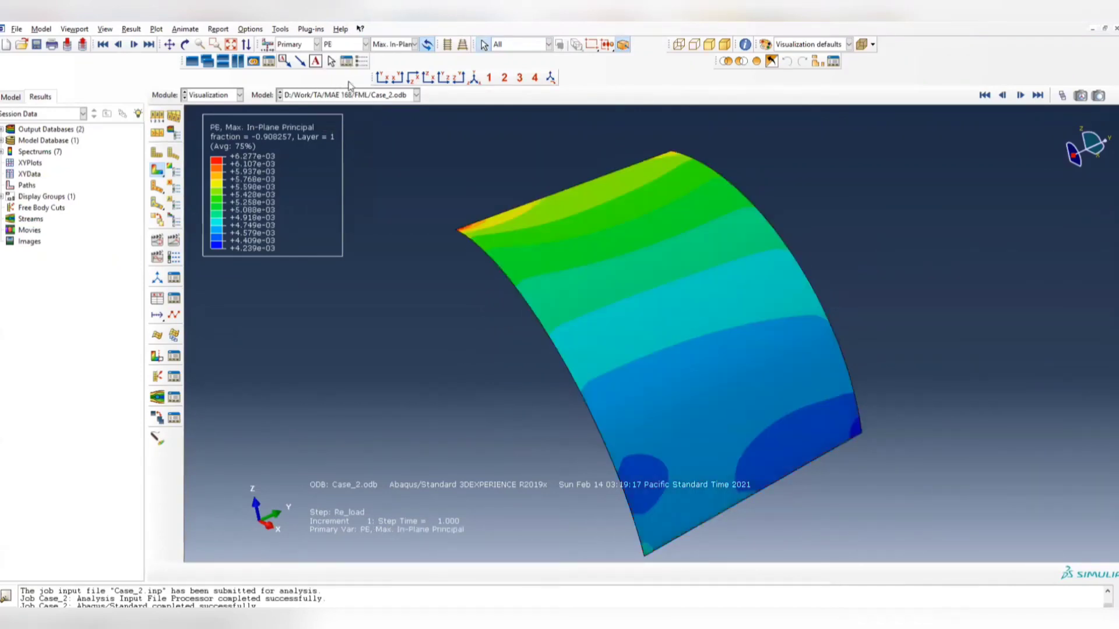
left_click(1002, 95)
left_click(1002, 95)
left_click(1002, 95)
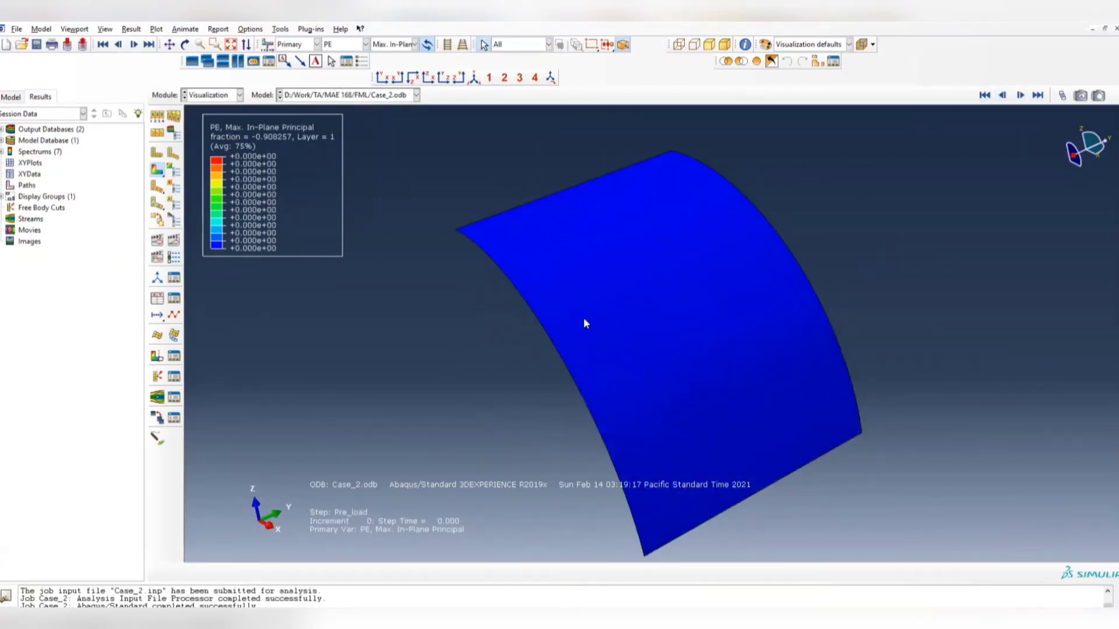
left_click_drag(584, 320, 560, 289, "ctrl+alt")
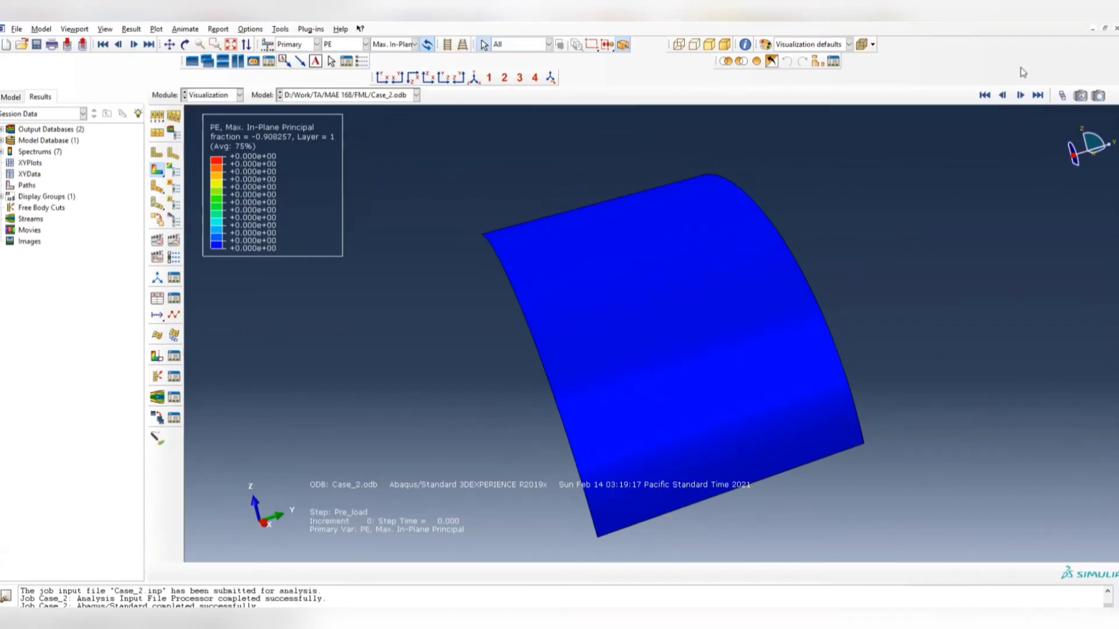
left_click(1021, 95)
left_click_drag(553, 359, 723, 289, "ctrl+alt")
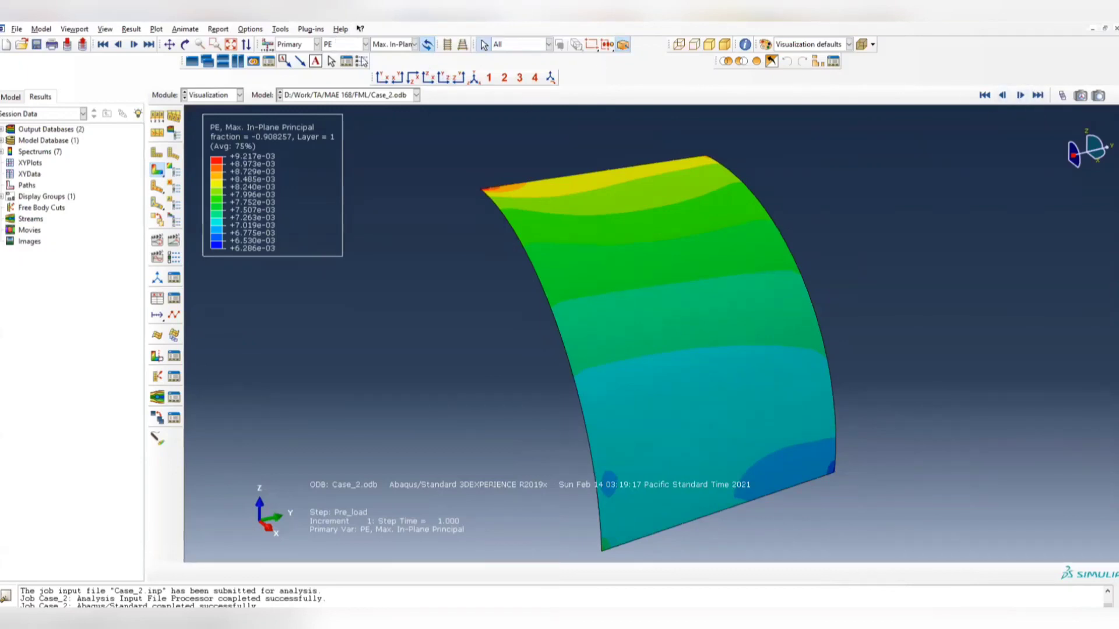
Step: Plot the S22 stress component on the deformed shell at the end of the Pre_load step
left_click(366, 44)
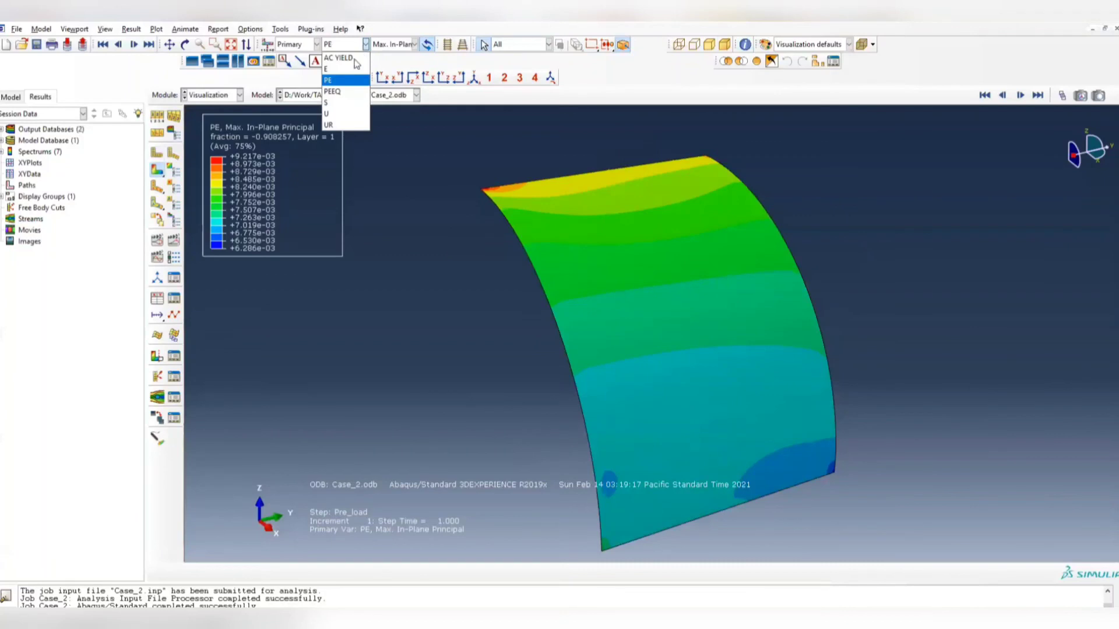
left_click(346, 103)
left_click(414, 44)
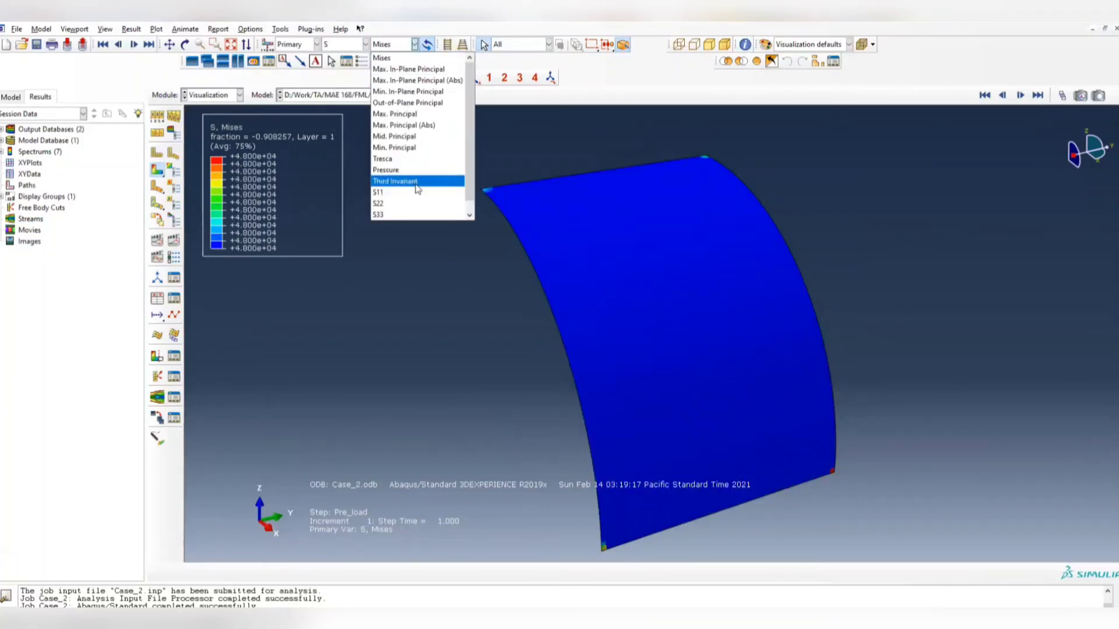
left_click(394, 202)
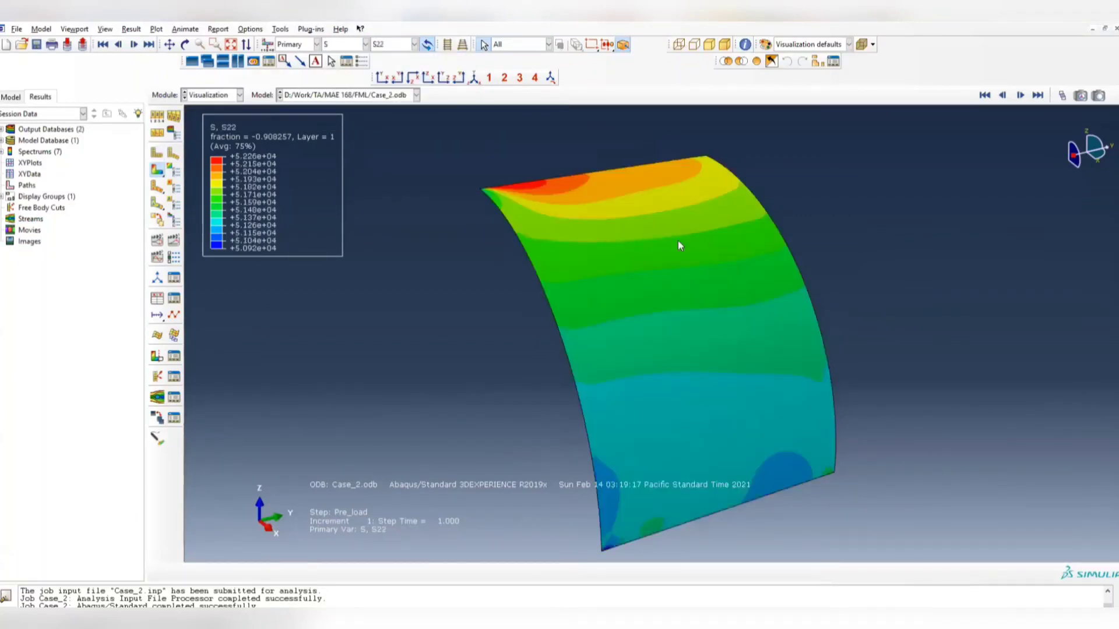
left_click(1020, 95)
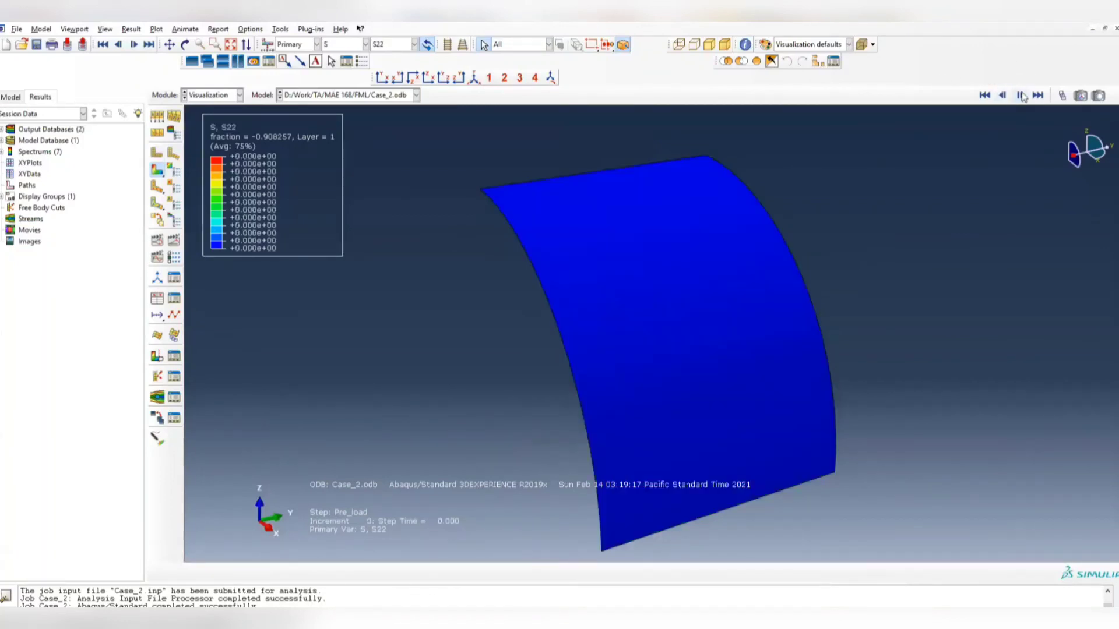
left_click(1022, 97)
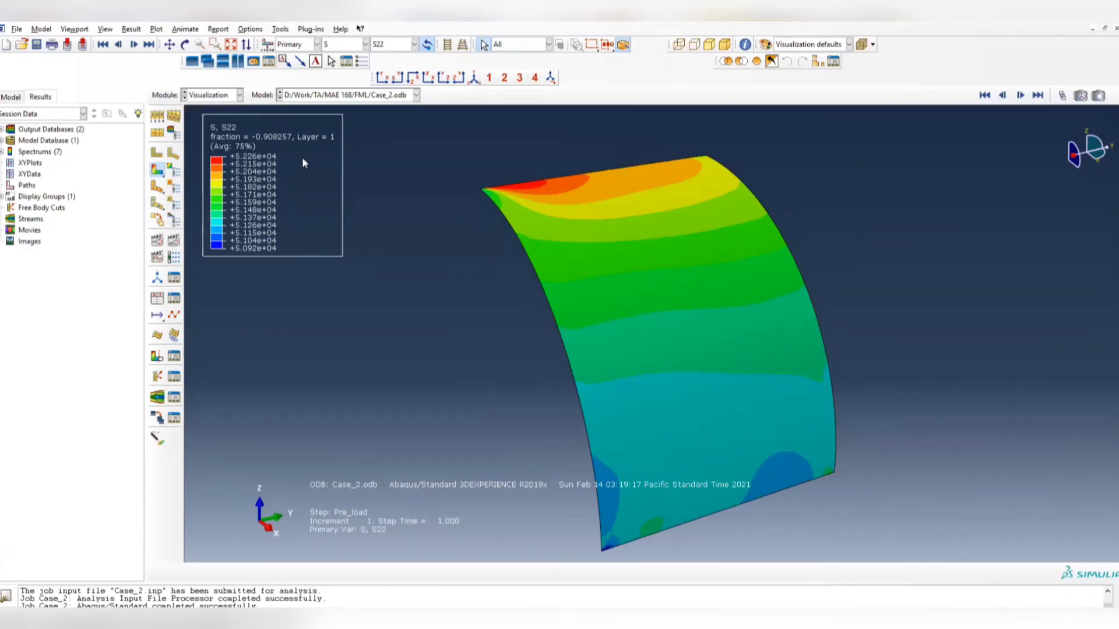
Step: Advance the S22 contour plot through the end of the Release step to the end of the Re_load step
left_click(1021, 95)
left_click(1020, 95)
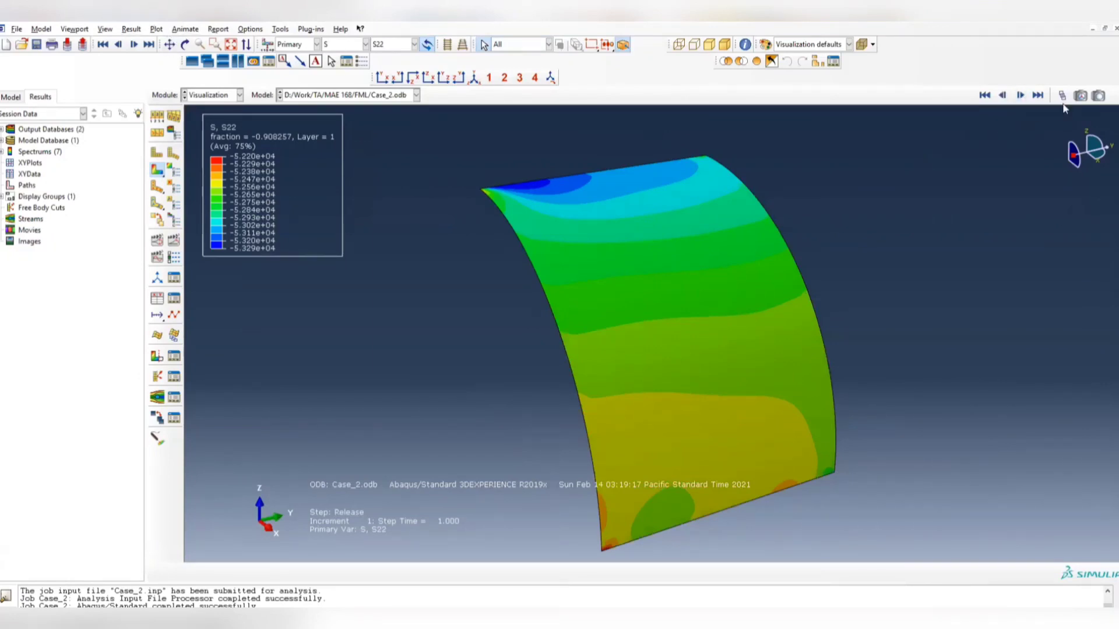
left_click(1020, 96)
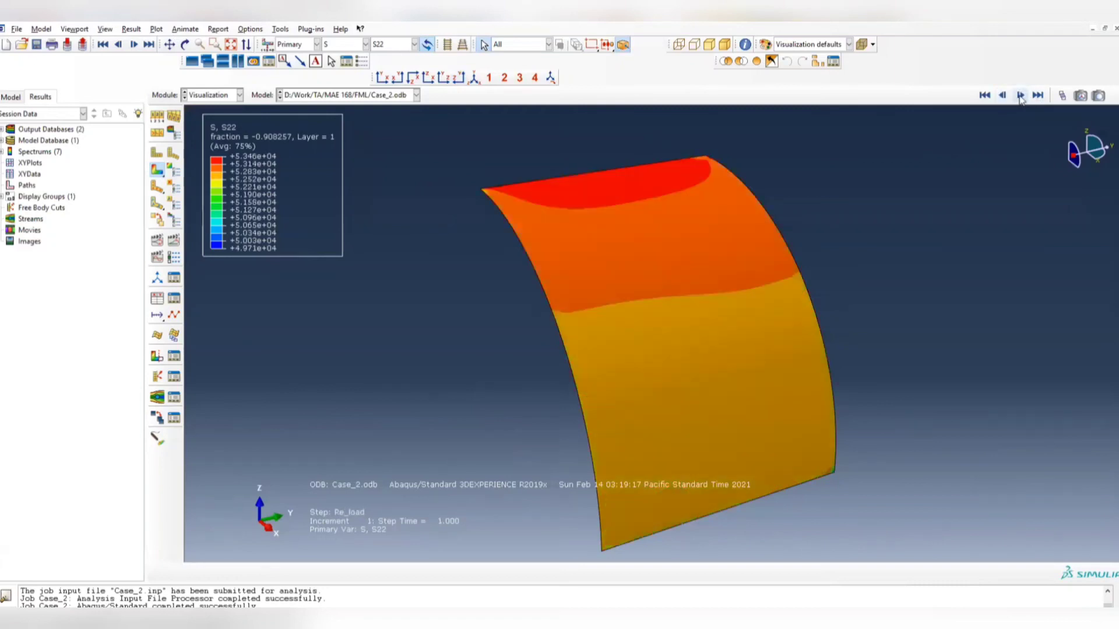
left_click(1020, 97)
Step: Step the S22 contour plot back through the Release frames to the end of the Pre_load step
left_click(1003, 95)
left_click(1004, 96)
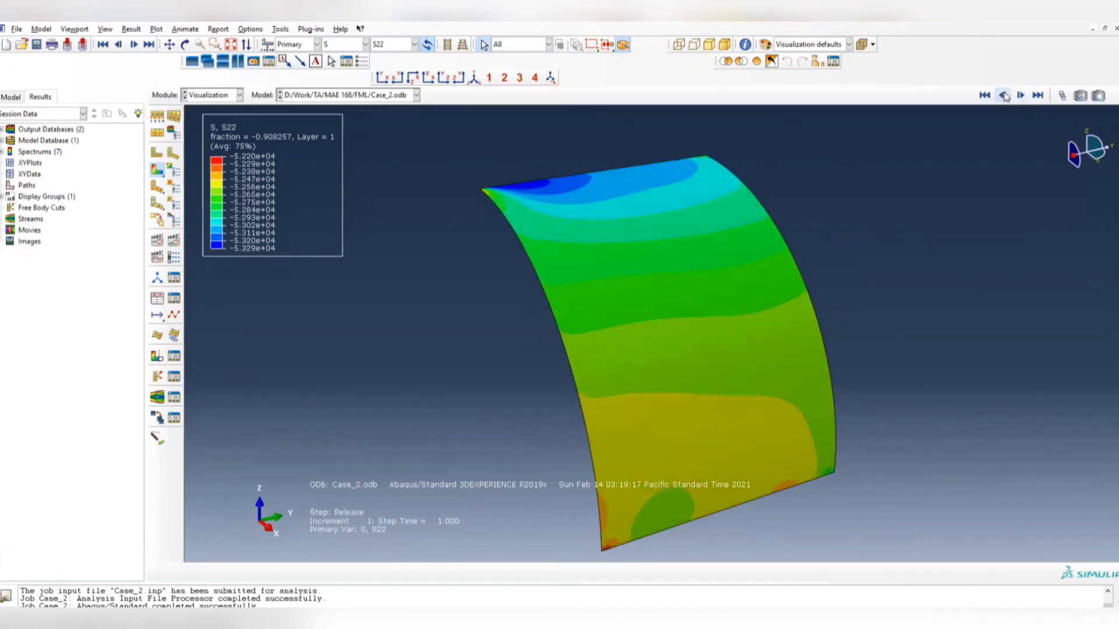
left_click(1004, 97)
left_click(1004, 96)
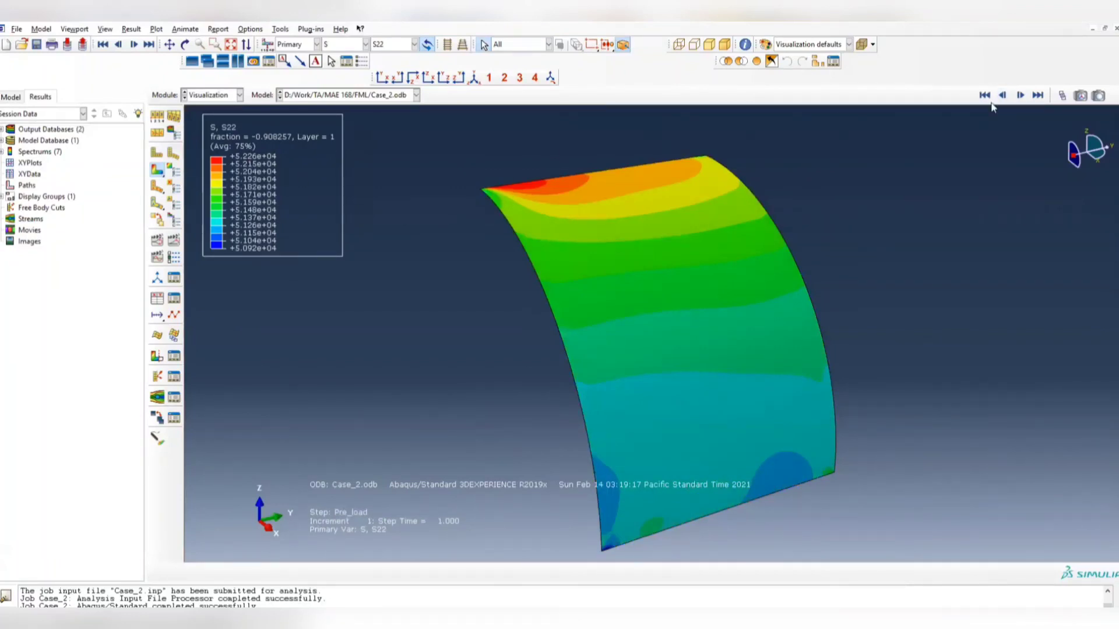
left_click(1003, 95)
left_click(1021, 96)
left_click(415, 46)
left_click(628, 187)
Step: Restrict the plotted results to the ALUMINUM ply at its middle section point, keeping the section point settings open beside the shell
left_click(132, 29)
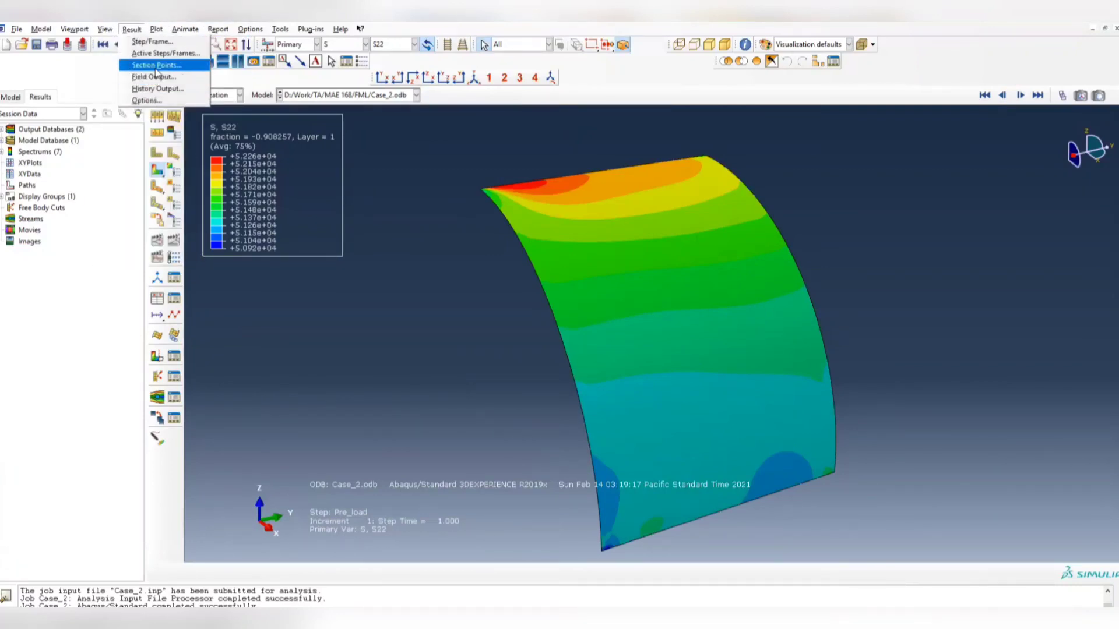
left_click(155, 68)
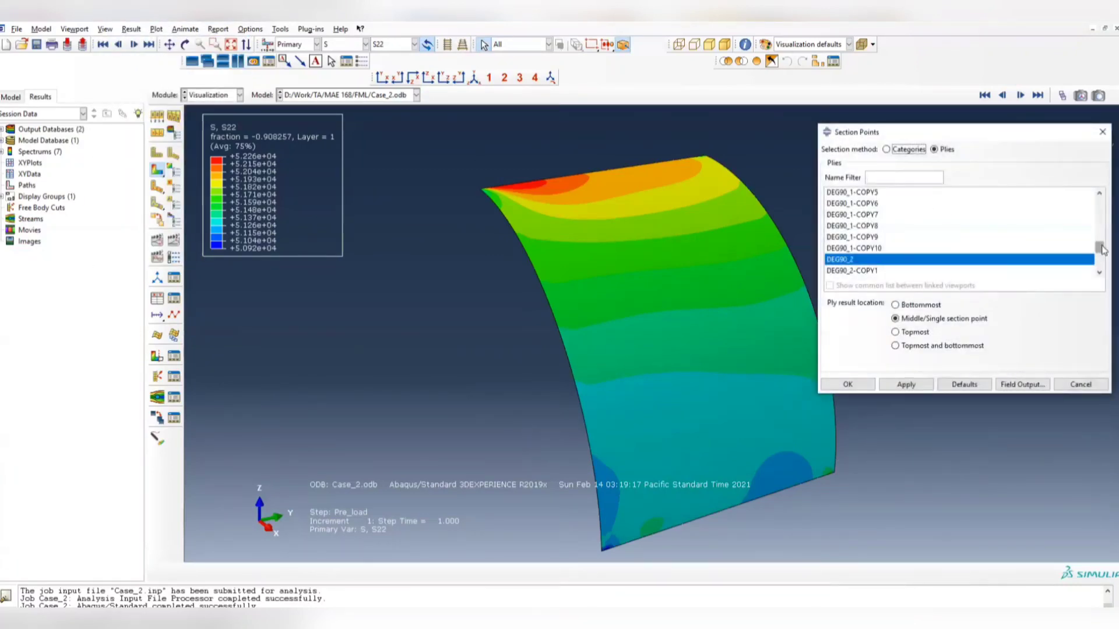
left_click_drag(1100, 249, 1100, 201)
left_click(844, 193)
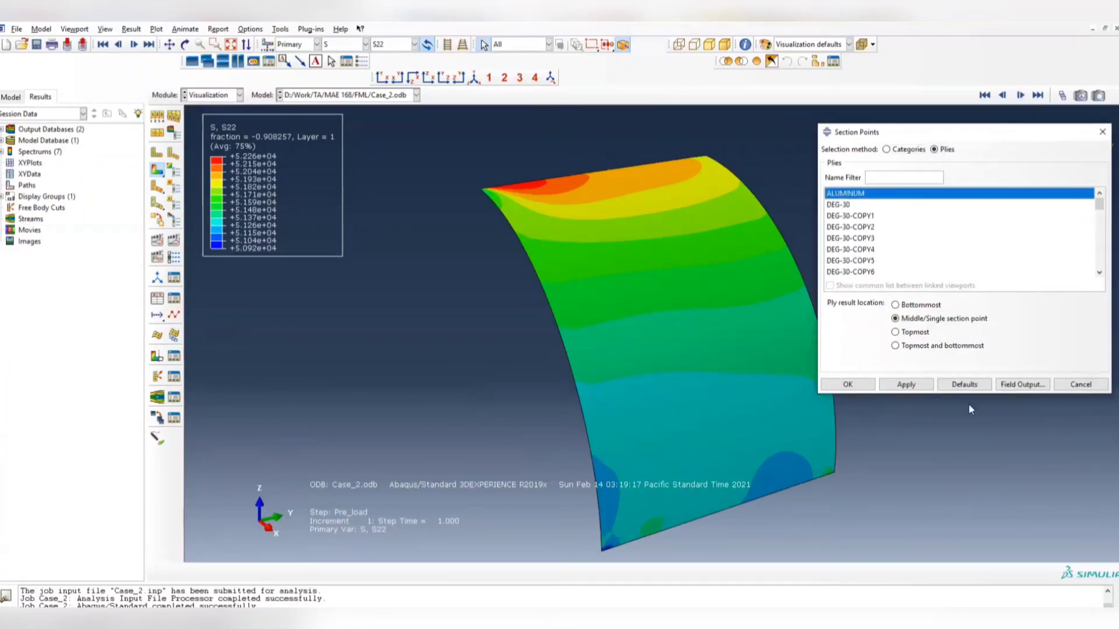
left_click(906, 384)
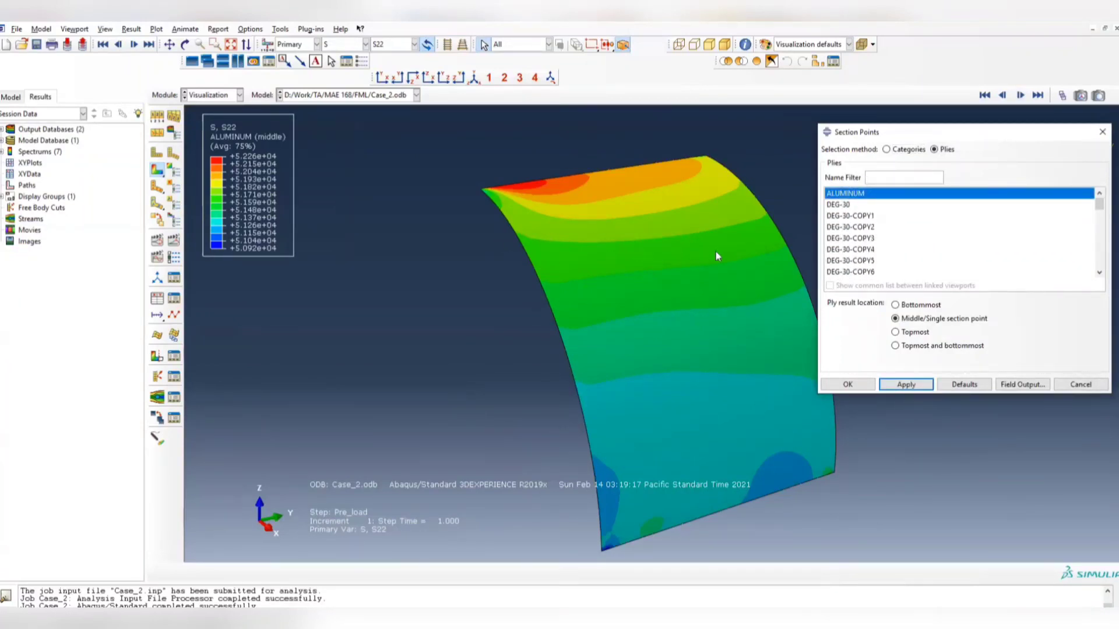
left_click_drag(919, 135, 986, 254)
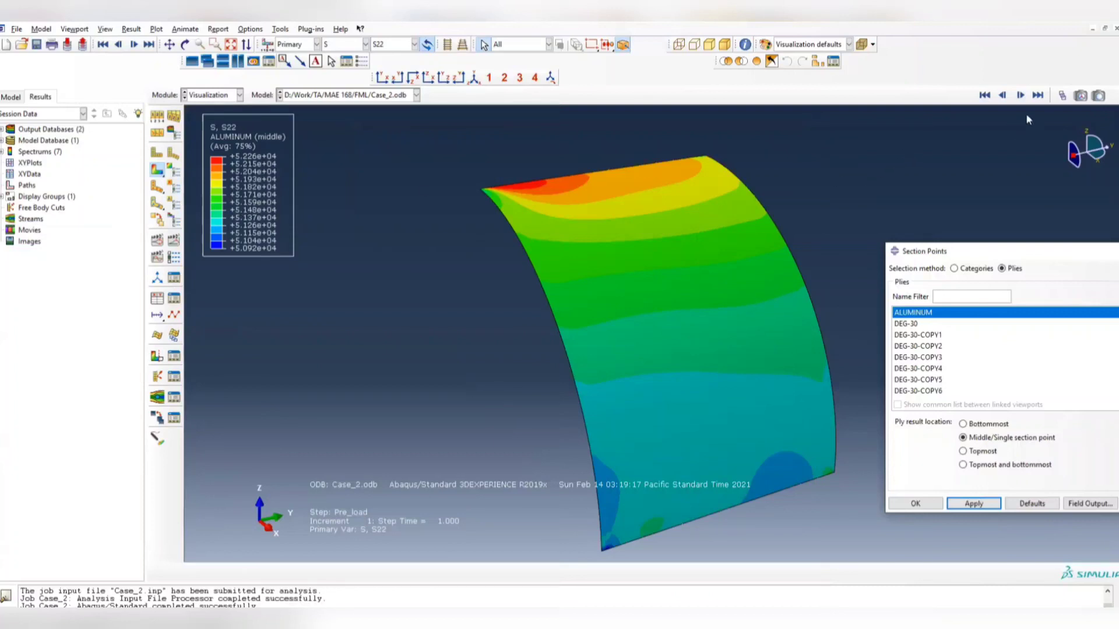
Step: Step through the Release and Re_load frames and compare the S22 contours of the aluminum ply
left_click(1020, 95)
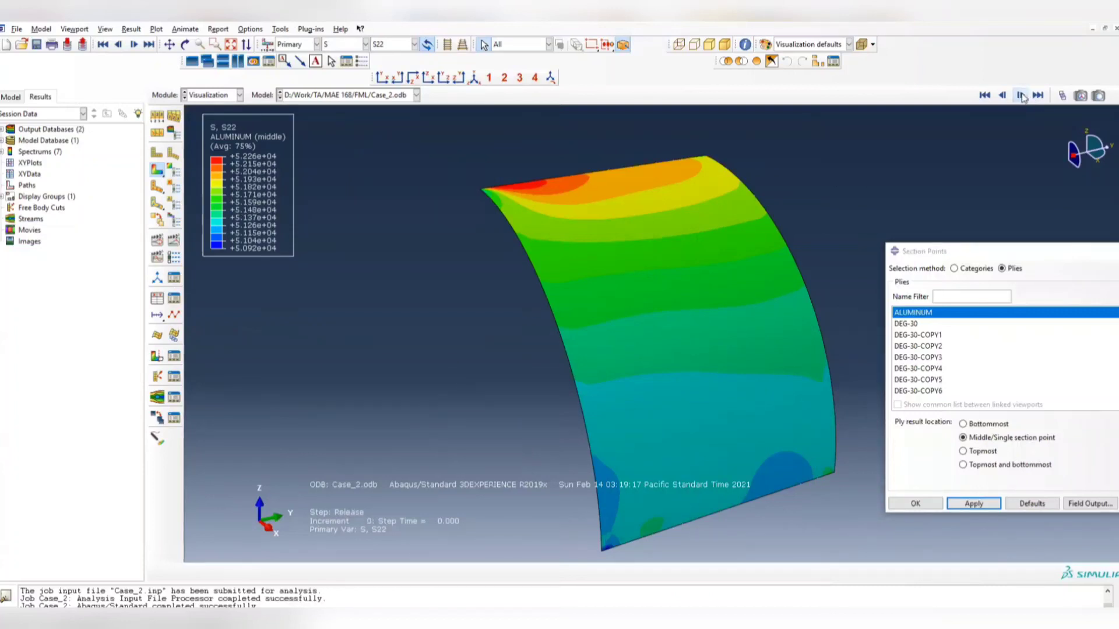
left_click(1021, 95)
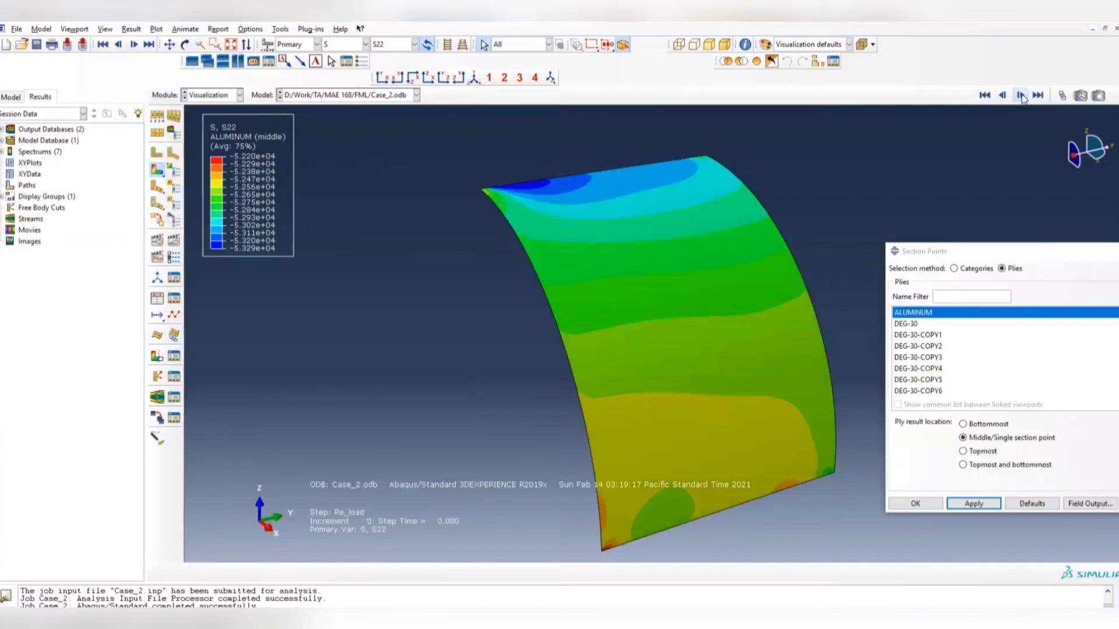
left_click(1021, 96)
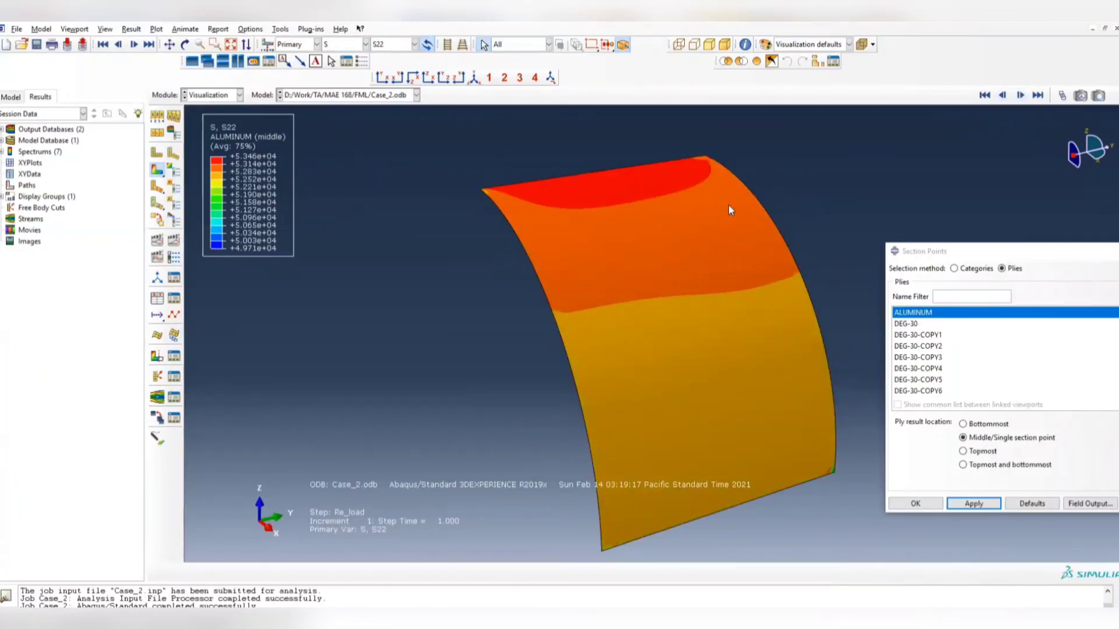
left_click(1002, 95)
scroll(816, 211, "down", 2)
scroll(737, 188, "up", 2)
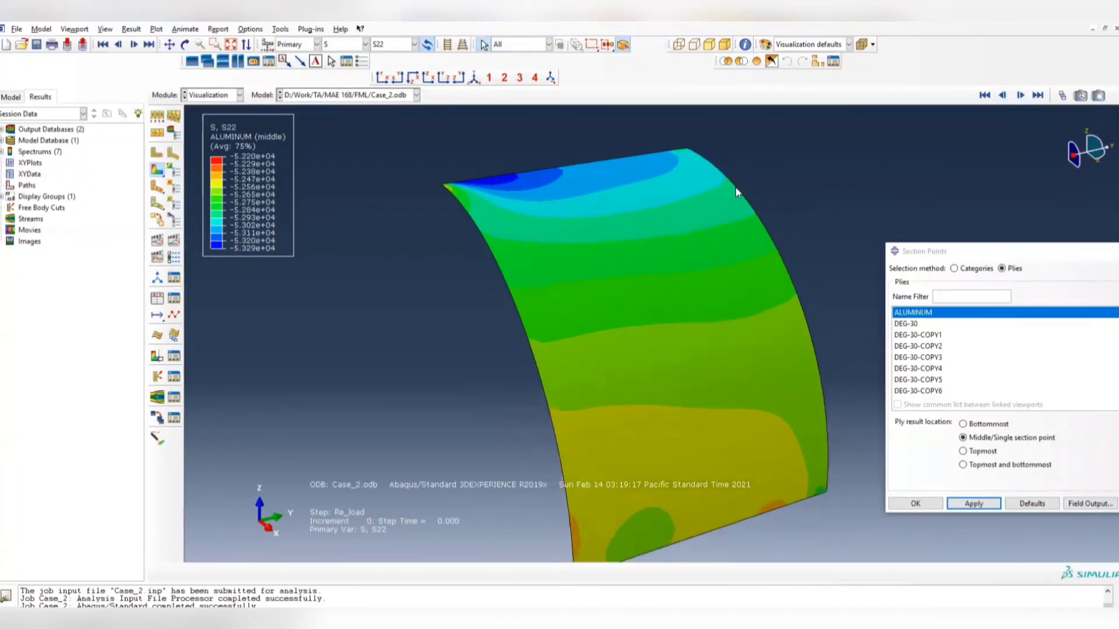
left_click(1019, 95)
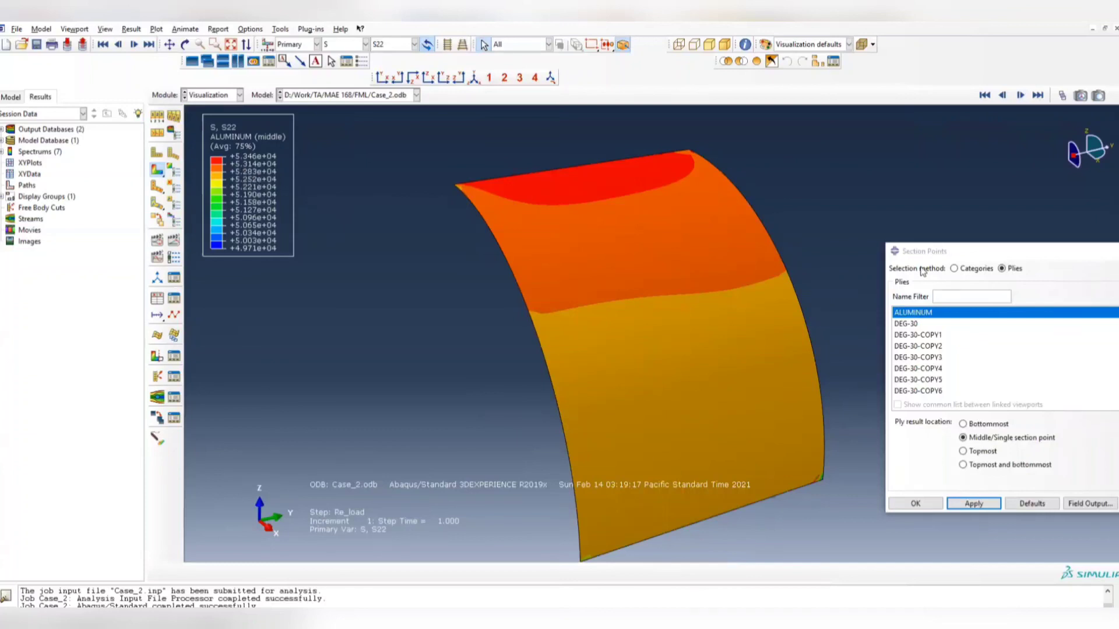
Step: Reposition the section point settings and switch to the Property module to show the quarter_shell part
left_click_drag(938, 256, 844, 203)
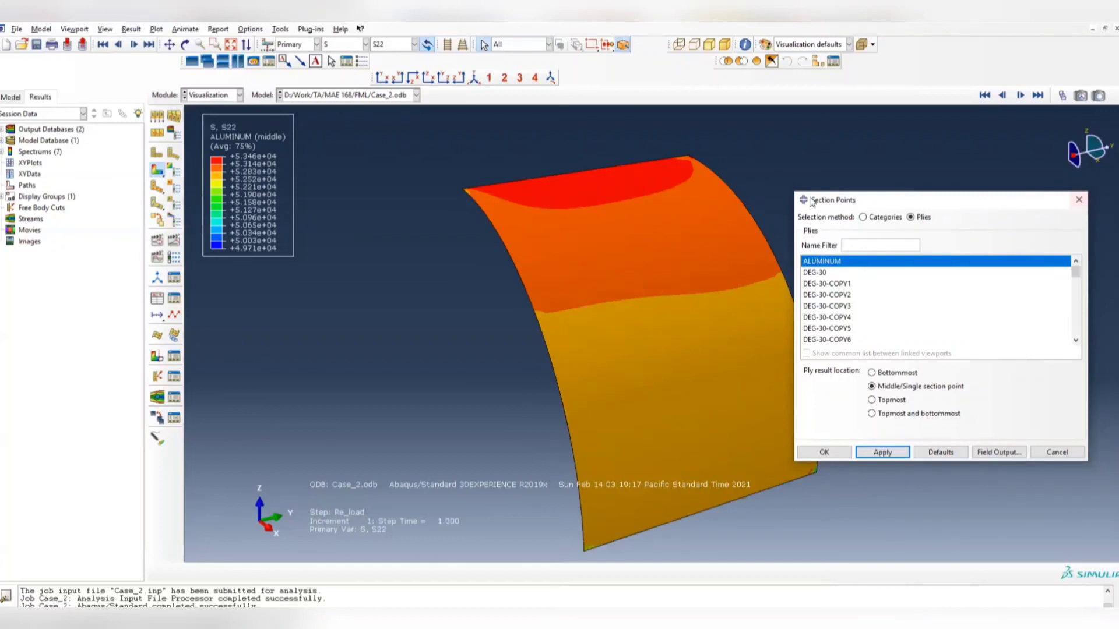
left_click(210, 95)
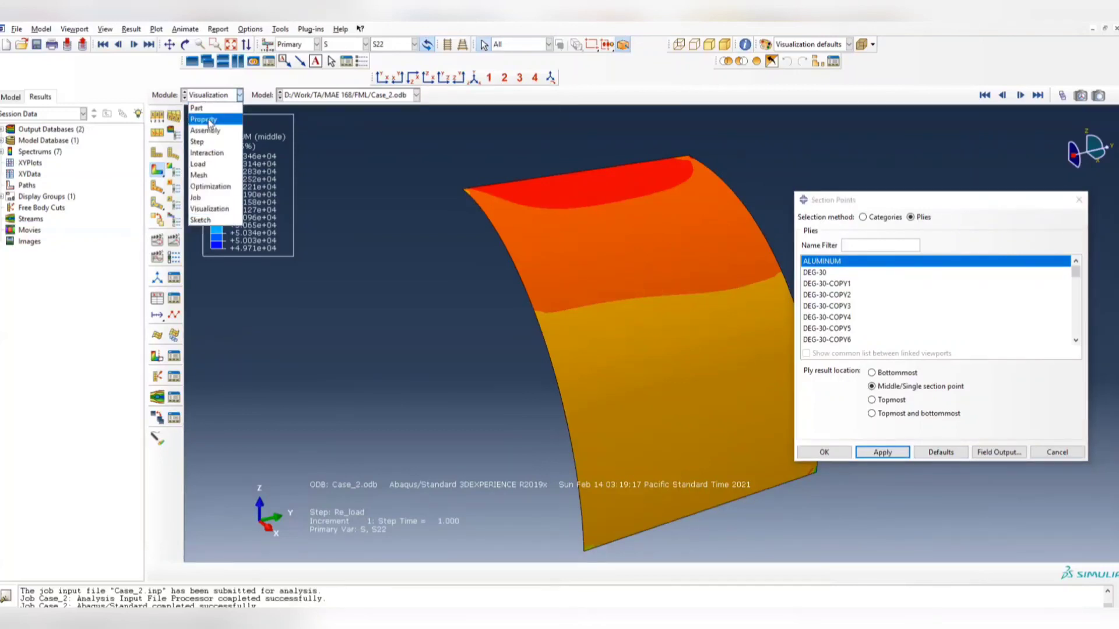
left_click(210, 123)
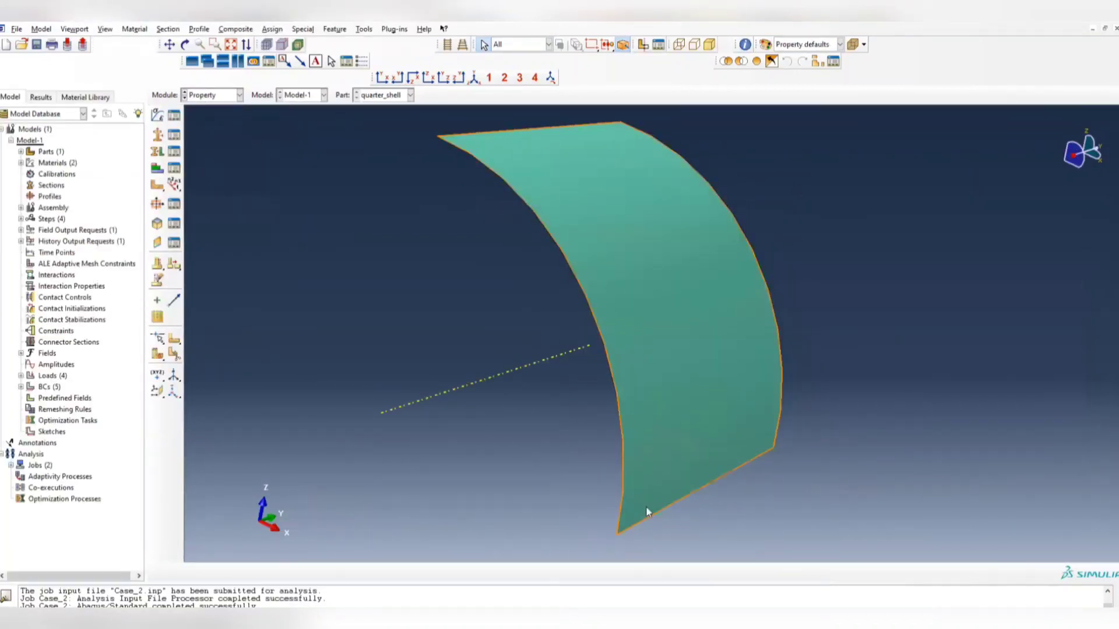